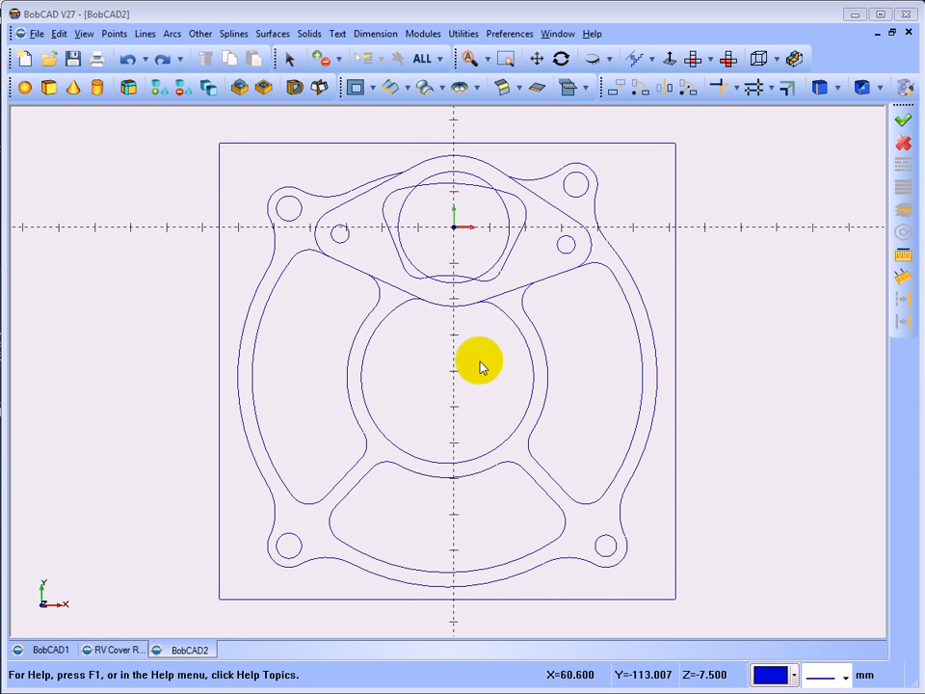
Step: Change the colour of the circle around the origin and the rounded five-sided profile beneath it to teal
middle_drag(521, 420, 479, 371)
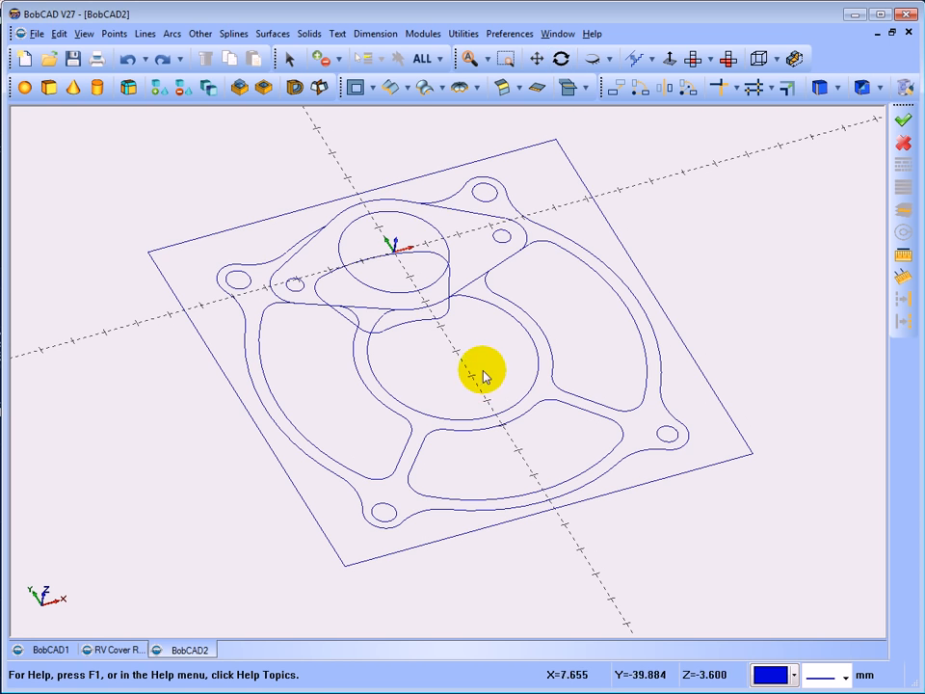
click(289, 61)
click(387, 218)
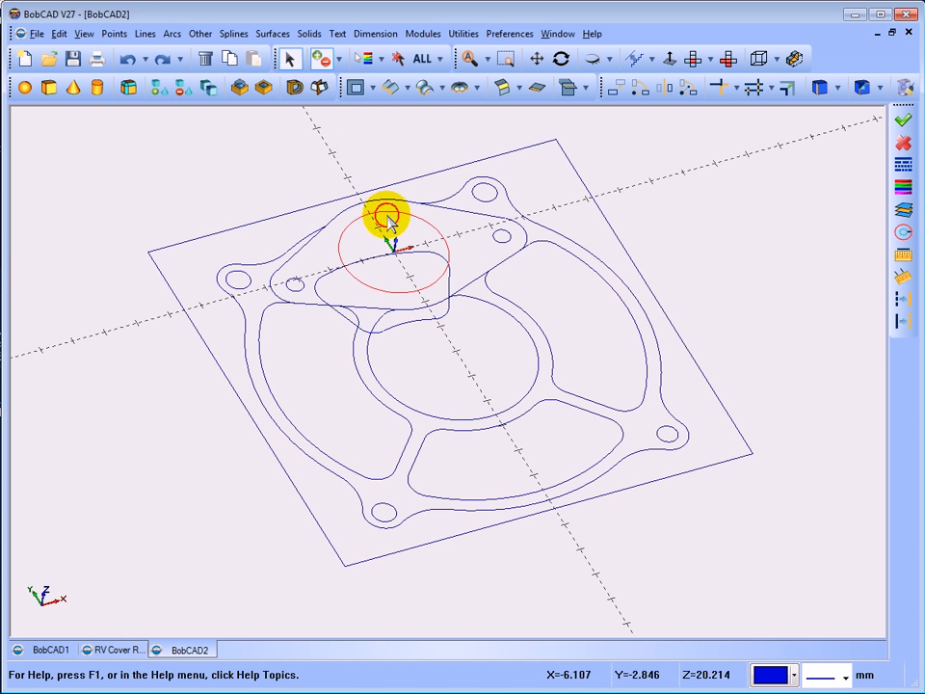
click(411, 329)
right_click(707, 210)
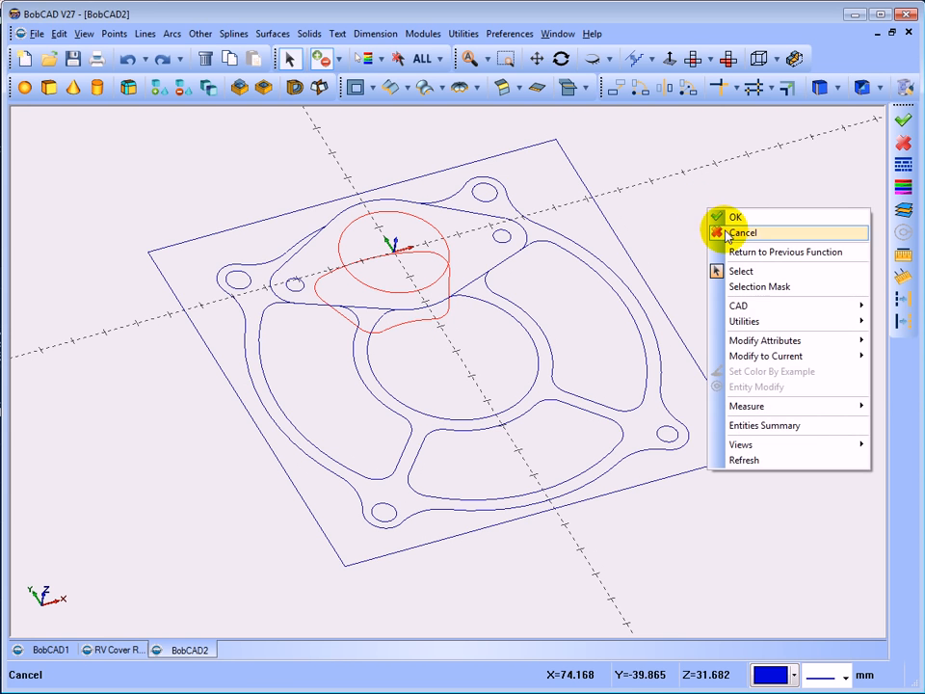
mouse_move(754, 341)
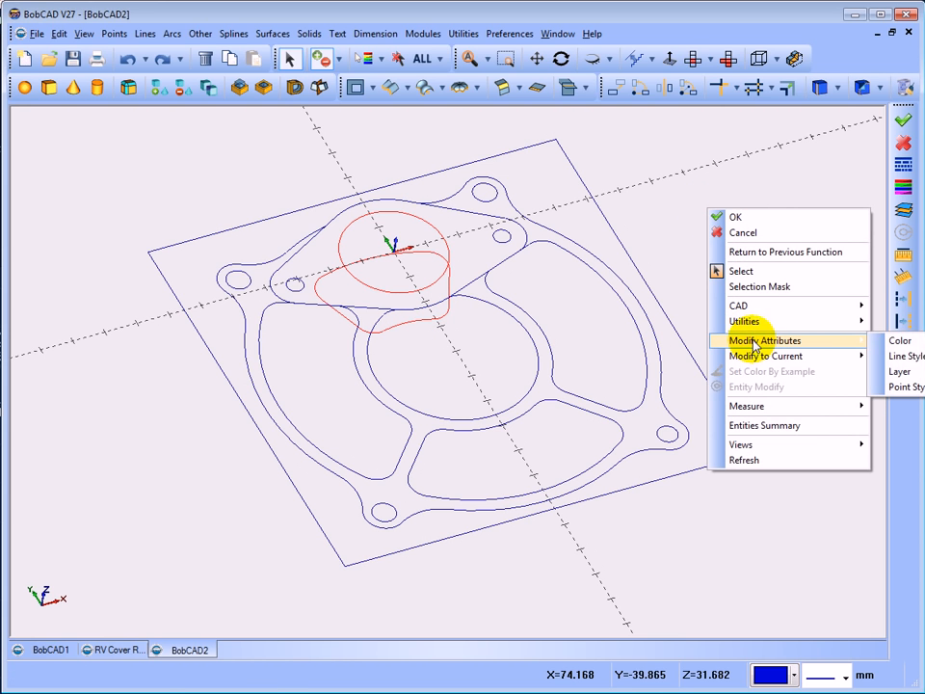
click(902, 341)
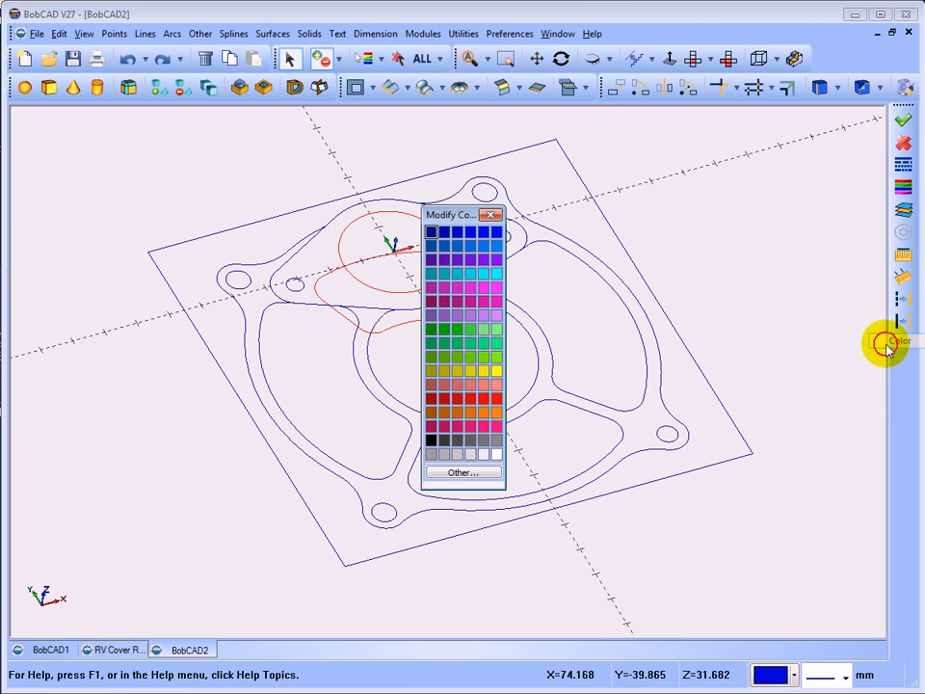
click(434, 276)
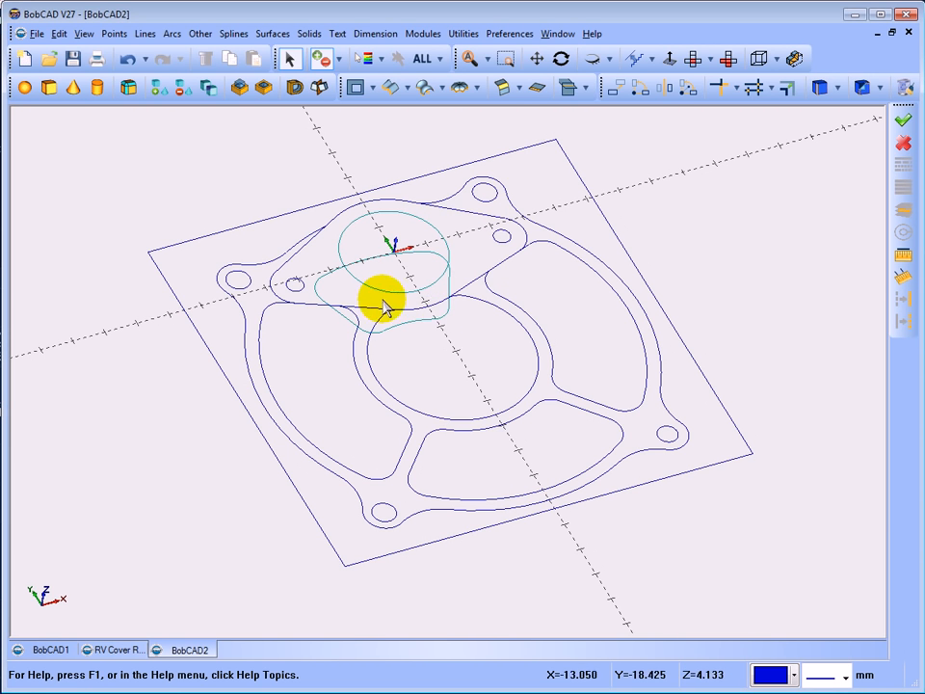
Step: Blank all the dark blue geometry by picking it by colour, leaving the two teal profiles
middle_drag(381, 305, 355, 283)
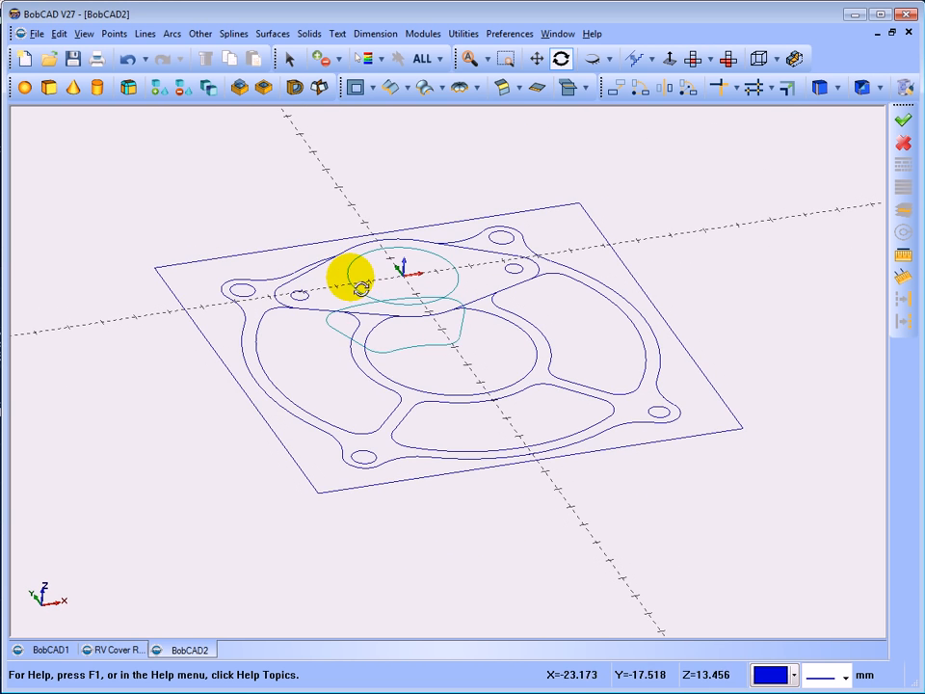
right_click(223, 180)
click(275, 197)
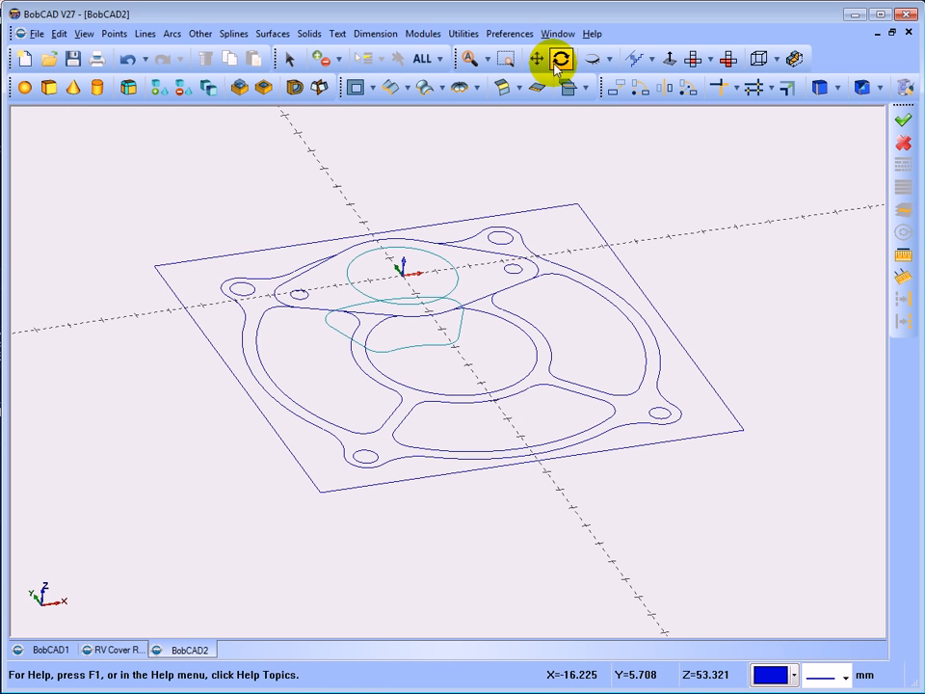
click(609, 60)
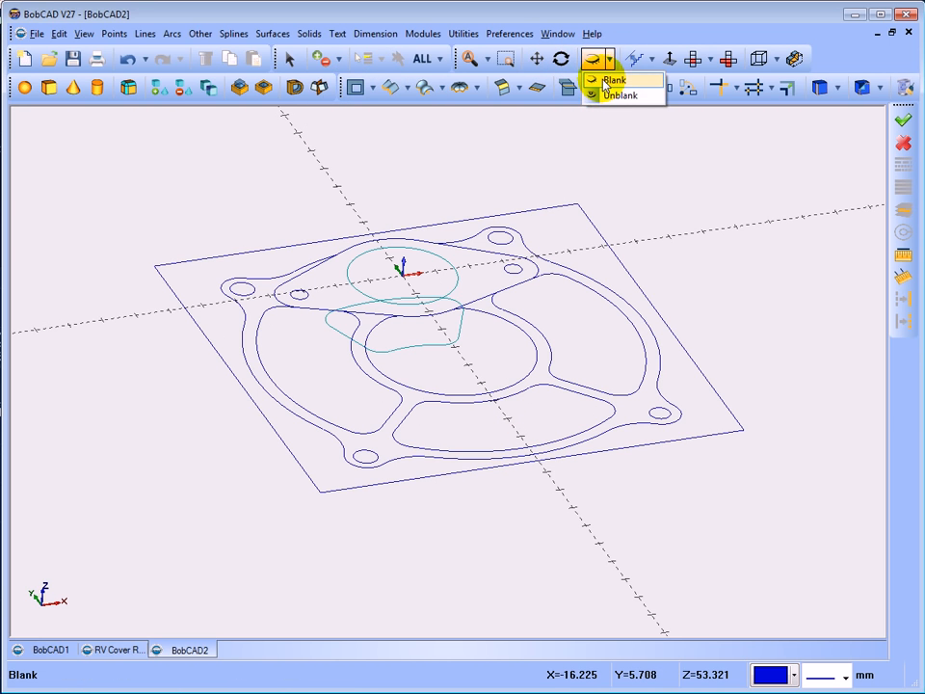
click(613, 80)
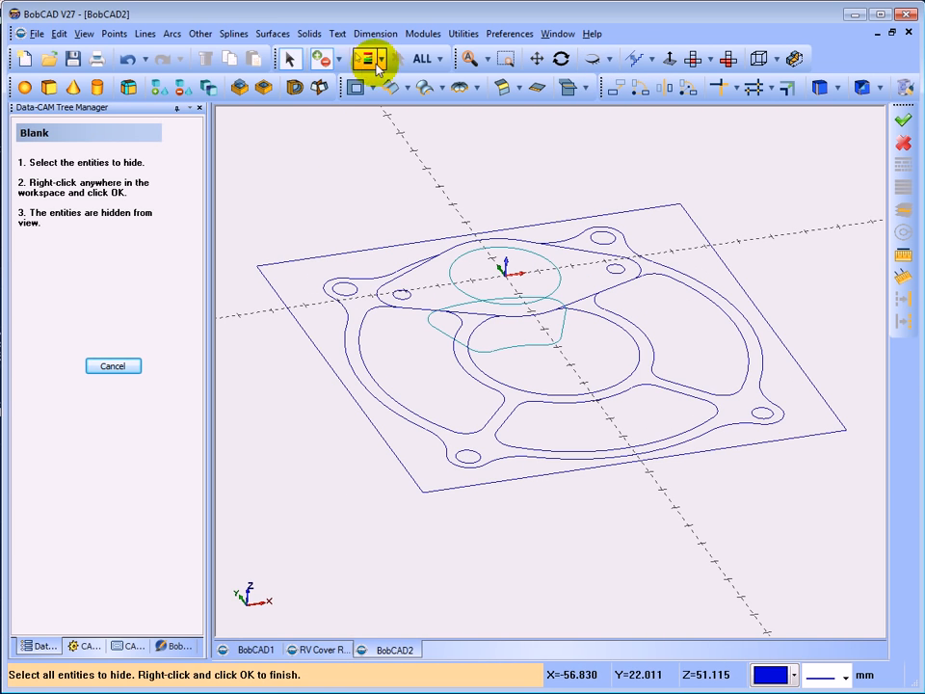
click(440, 59)
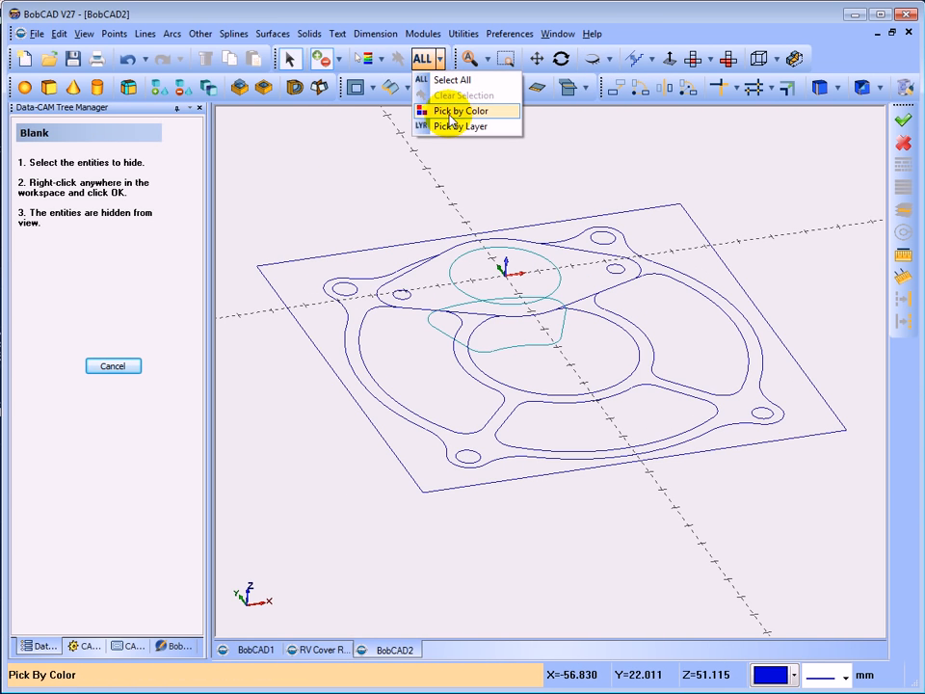
click(453, 112)
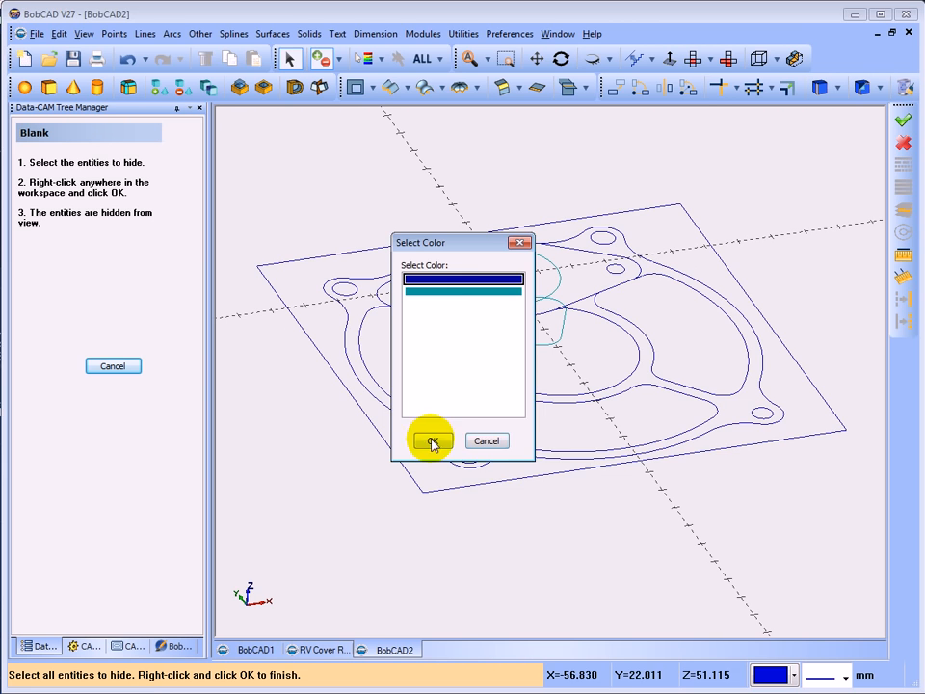
click(431, 440)
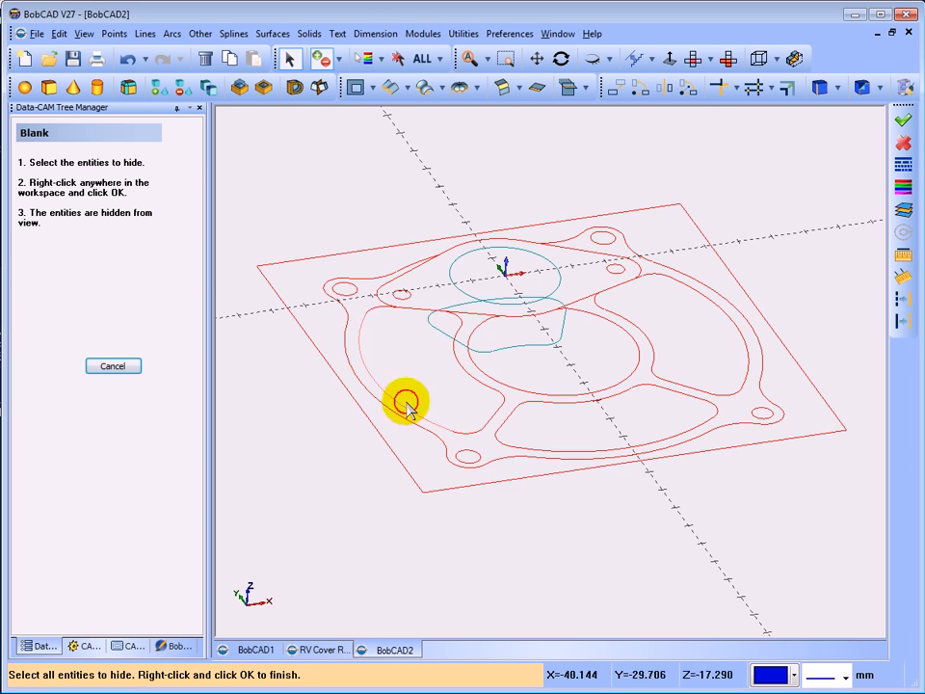
right_click(307, 176)
click(131, 368)
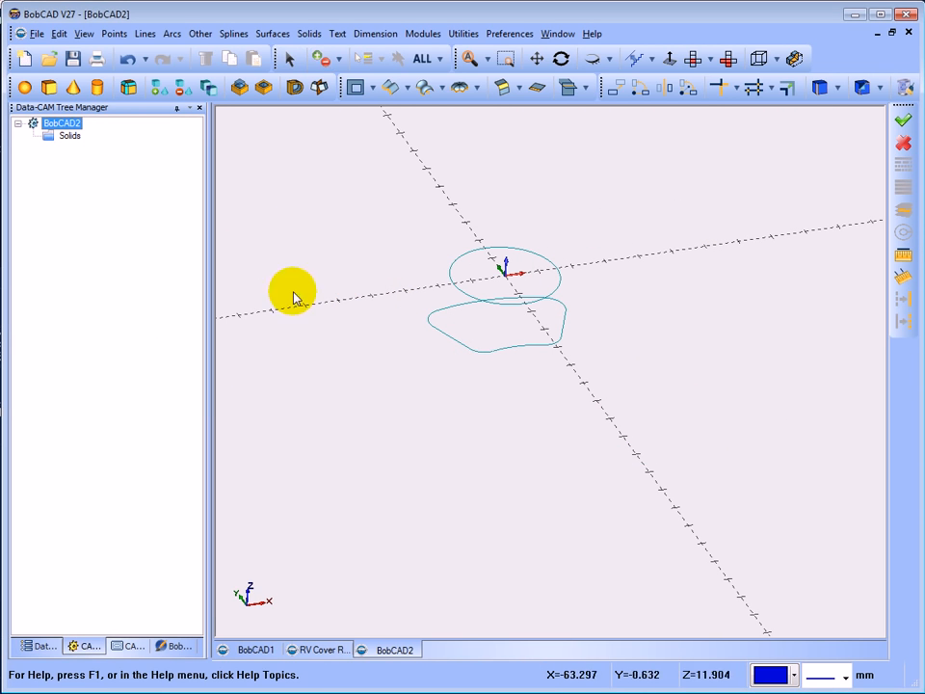
click(198, 109)
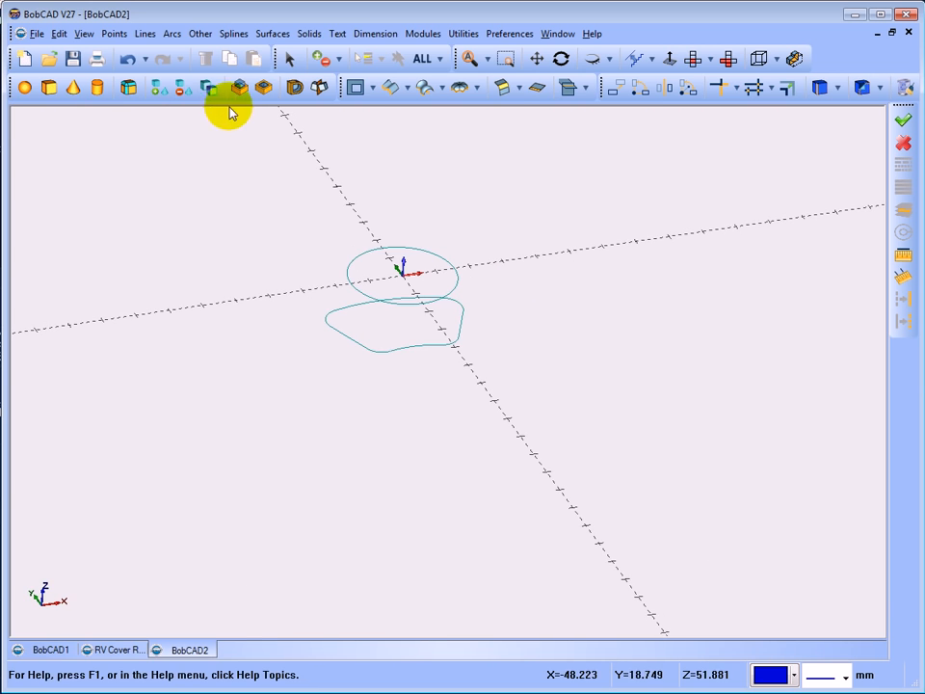
Step: Fit the two profiles in a top-down view and place an end point on the circle
click(469, 60)
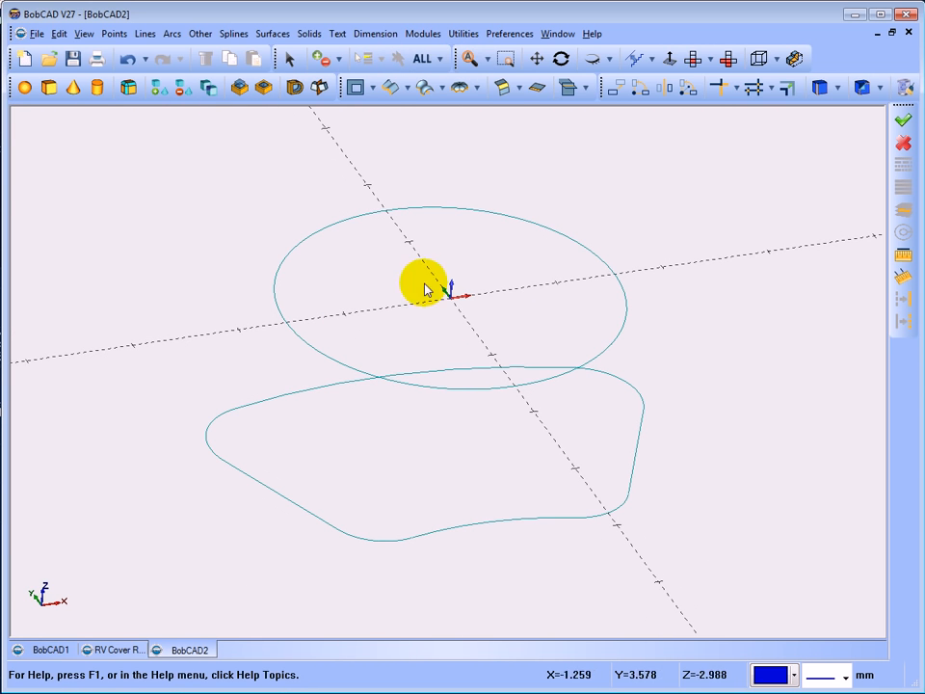
click(696, 60)
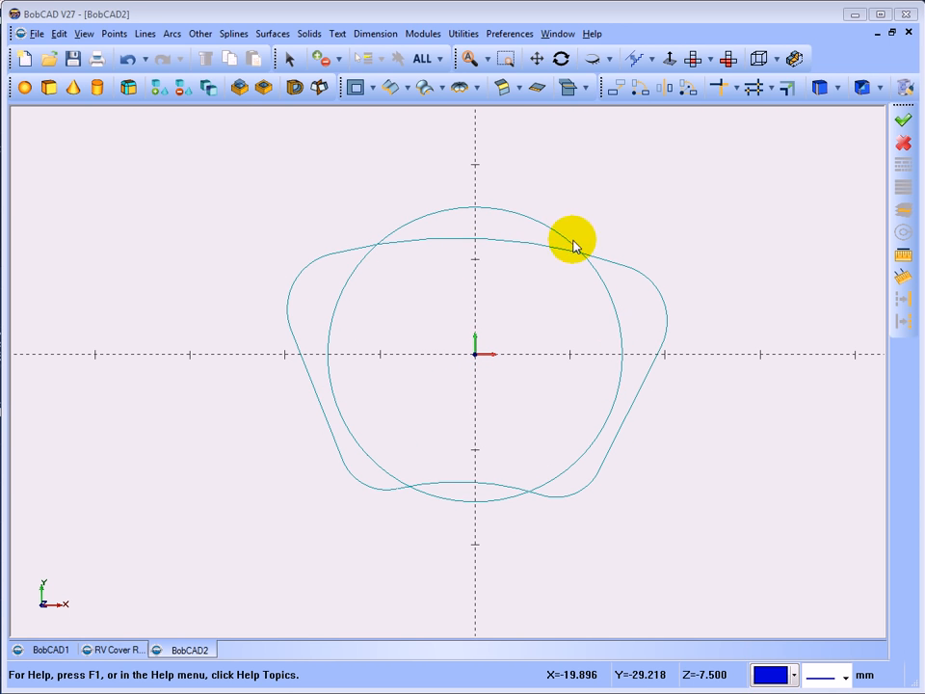
click(115, 34)
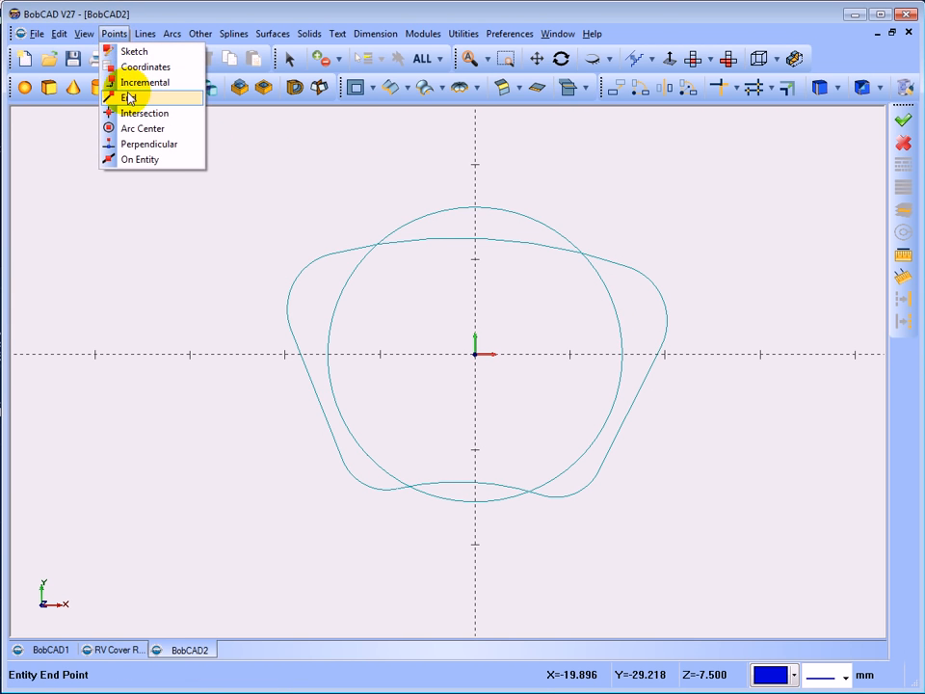
click(127, 95)
click(661, 232)
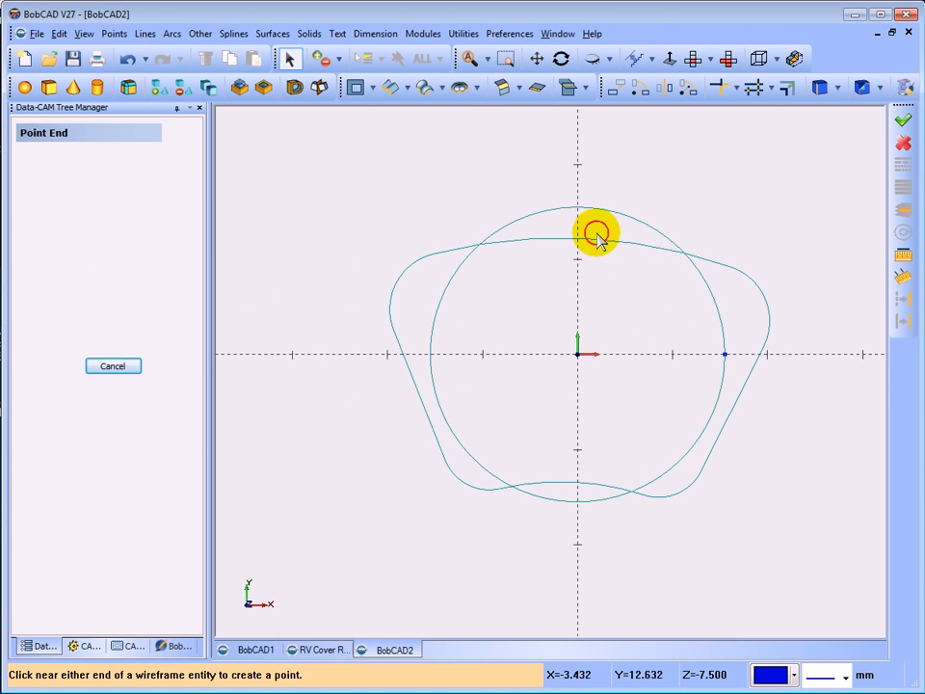
click(109, 366)
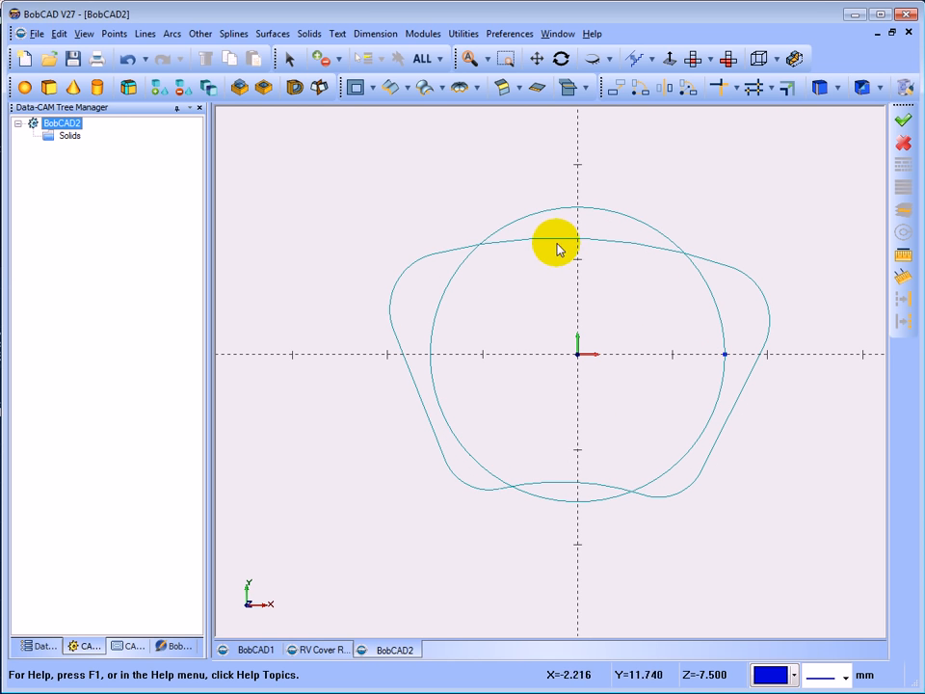
Step: Break the circle into 4 equal divisions and check one of the arcs by highlighting it
click(463, 35)
mouse_move(481, 132)
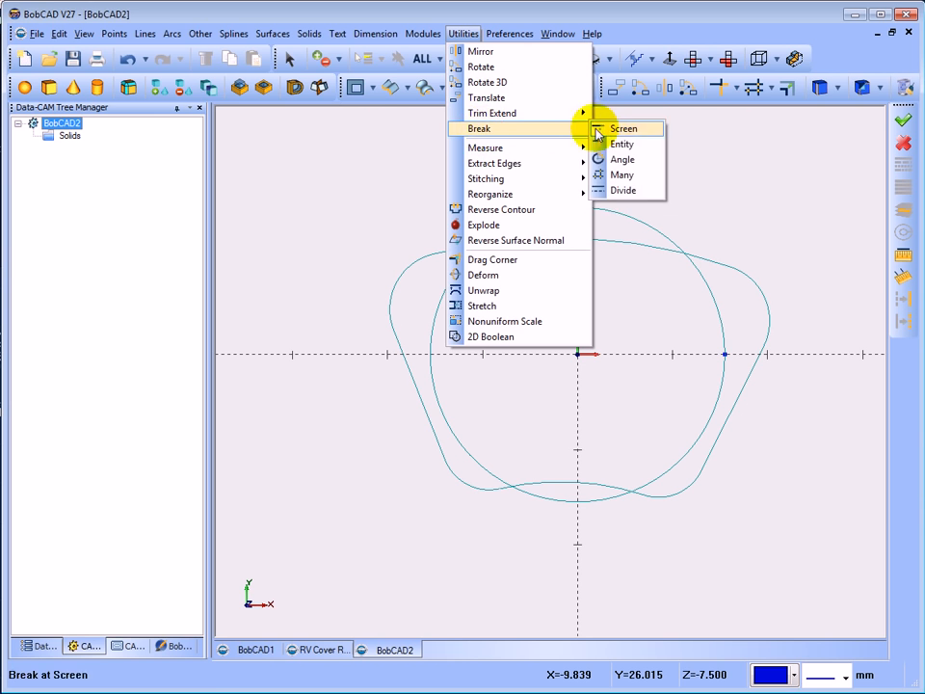
click(624, 190)
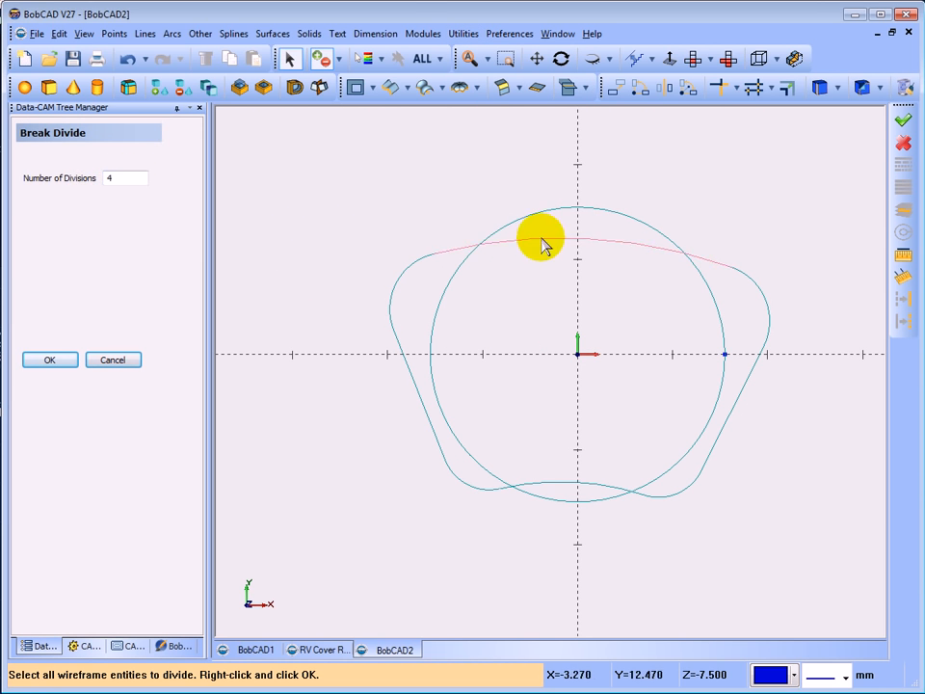
click(563, 212)
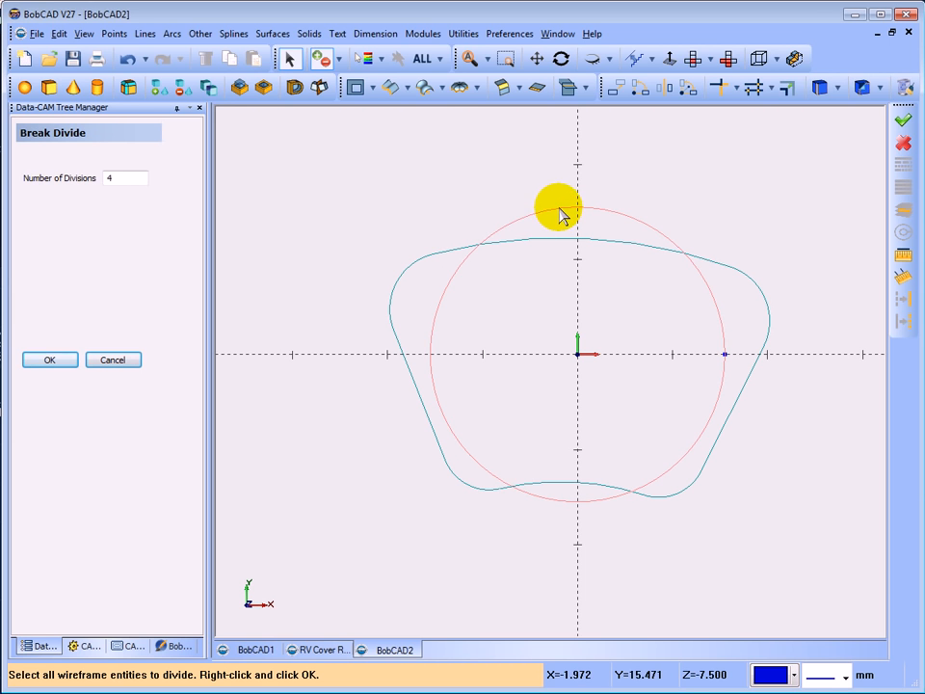
right_click(364, 142)
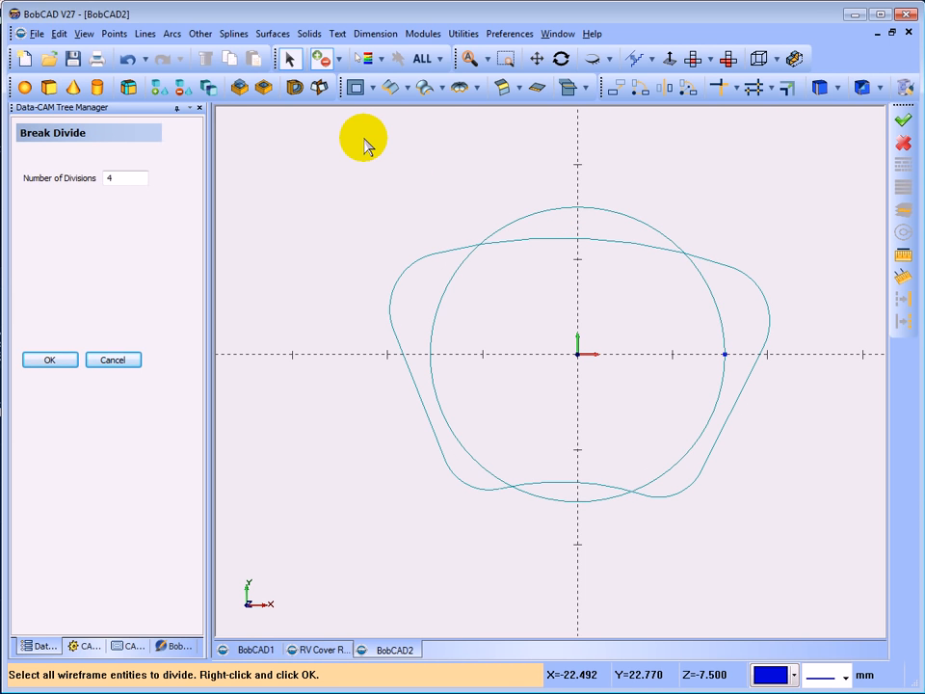
click(113, 359)
click(289, 58)
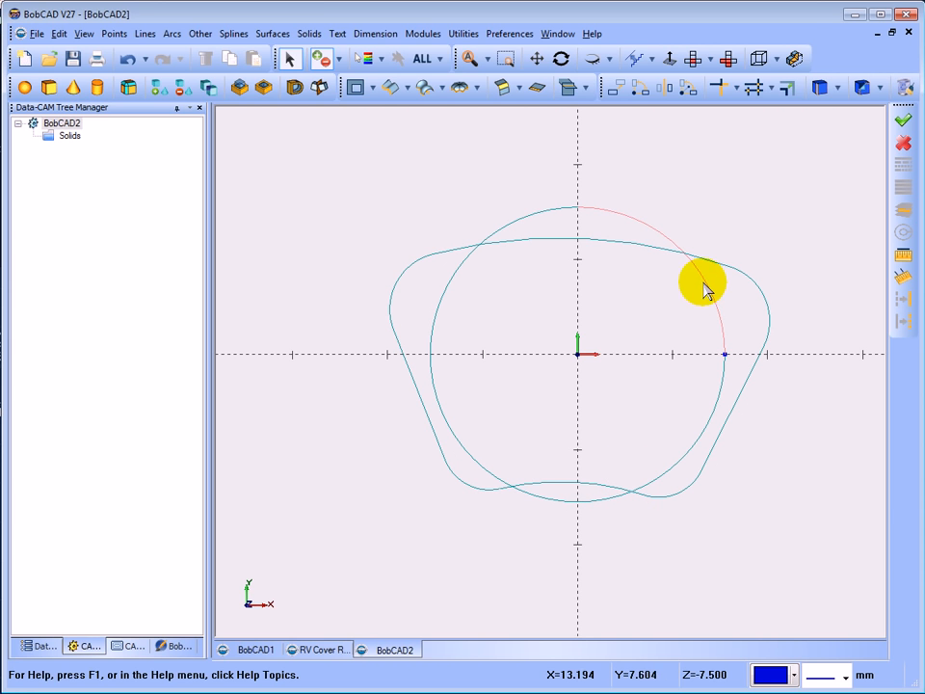
right_click(300, 158)
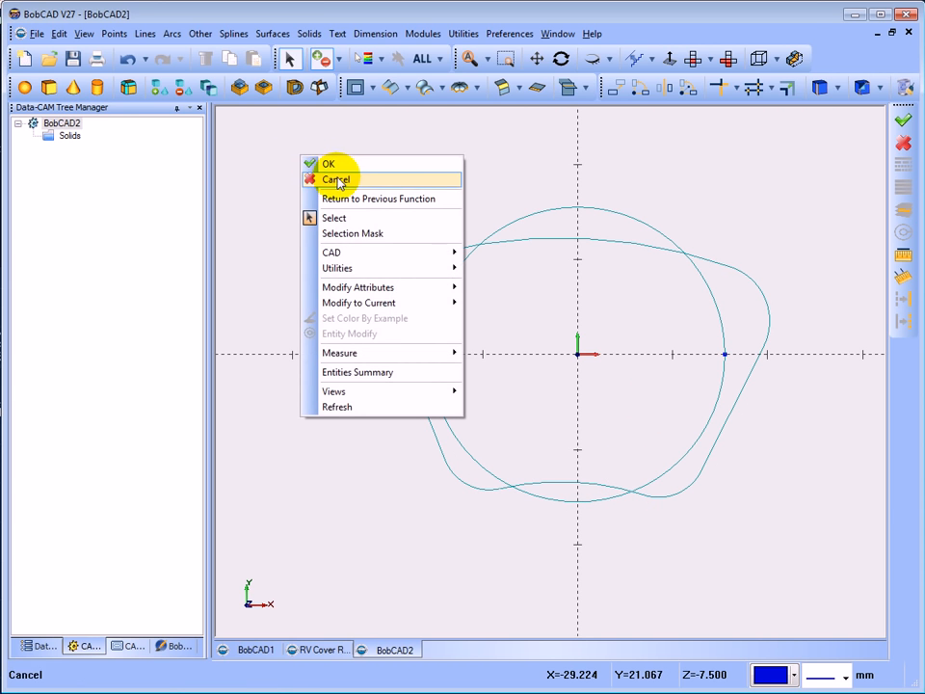
click(337, 181)
Step: Create end points at the circle's remaining three quadrant positions
click(129, 36)
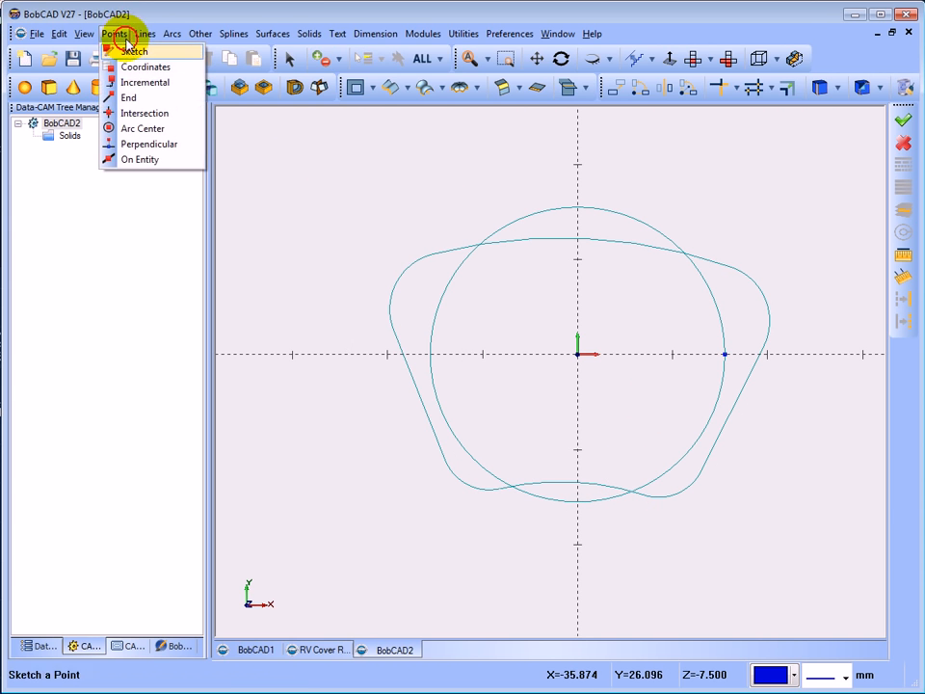
click(106, 96)
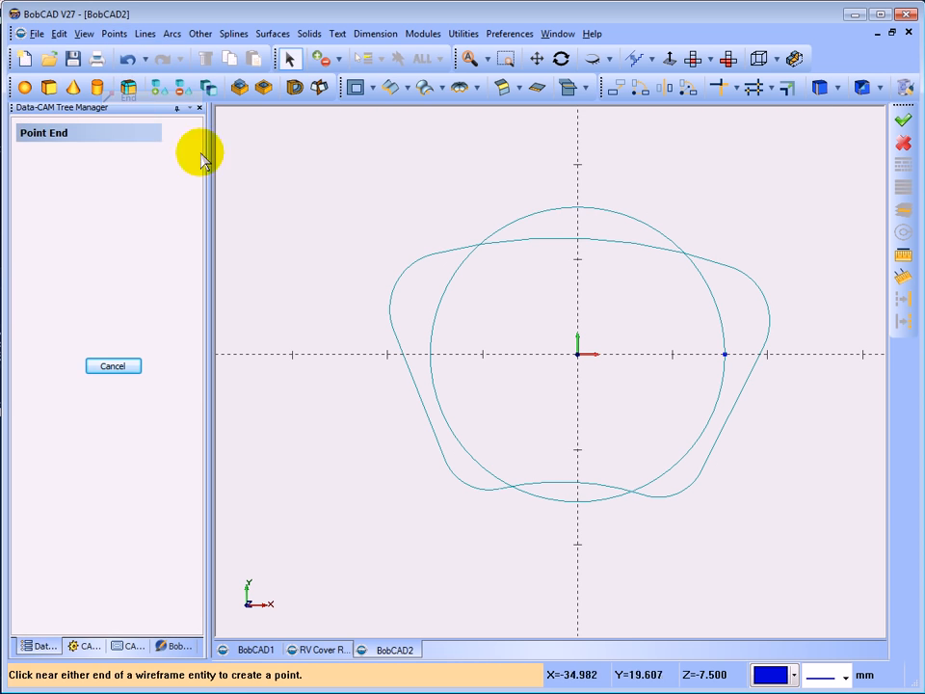
click(563, 210)
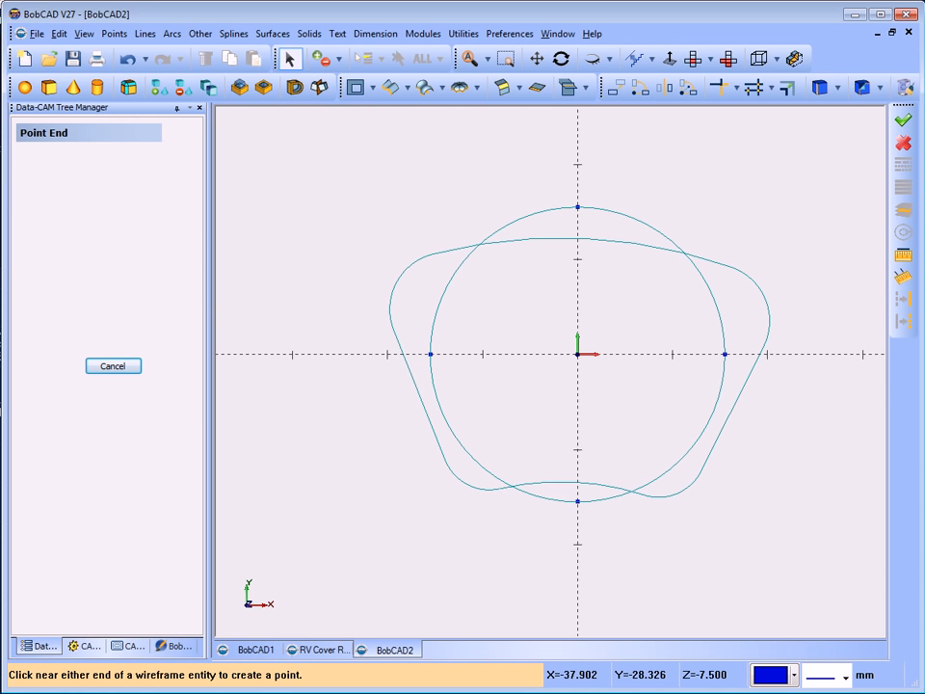
click(197, 109)
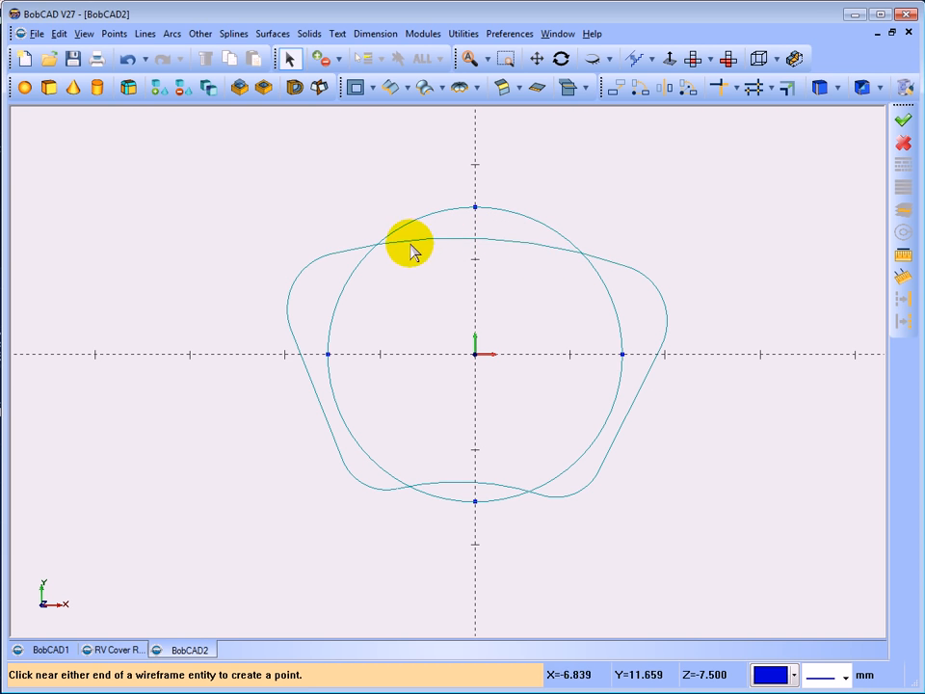
Step: Draw a Horizontal / Vertical continuous line from the circle's upper quadrant point straight down past both profiles, about 35.5 mm long
click(144, 34)
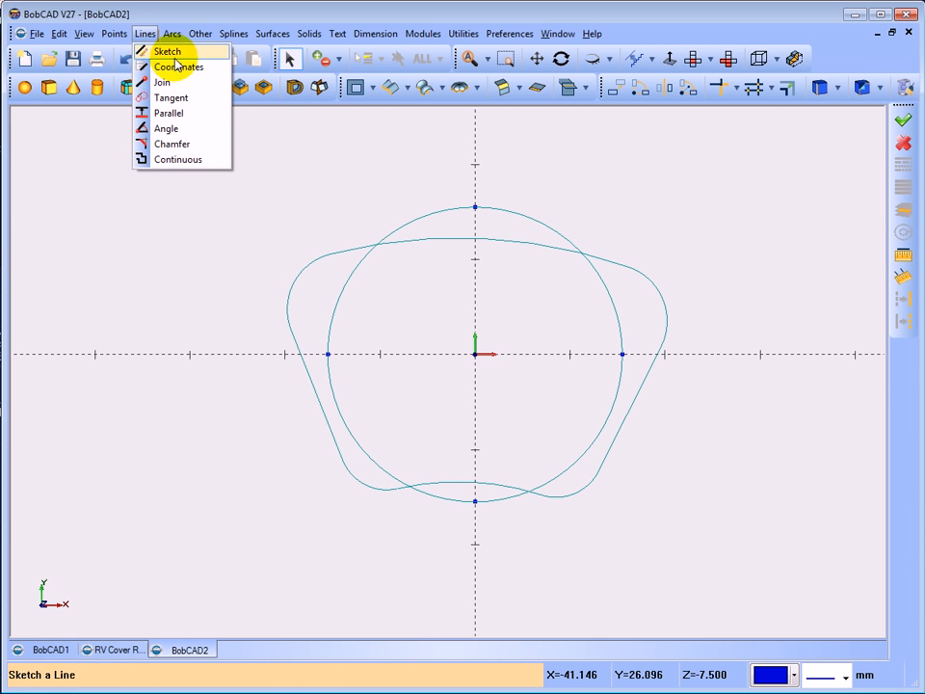
click(178, 160)
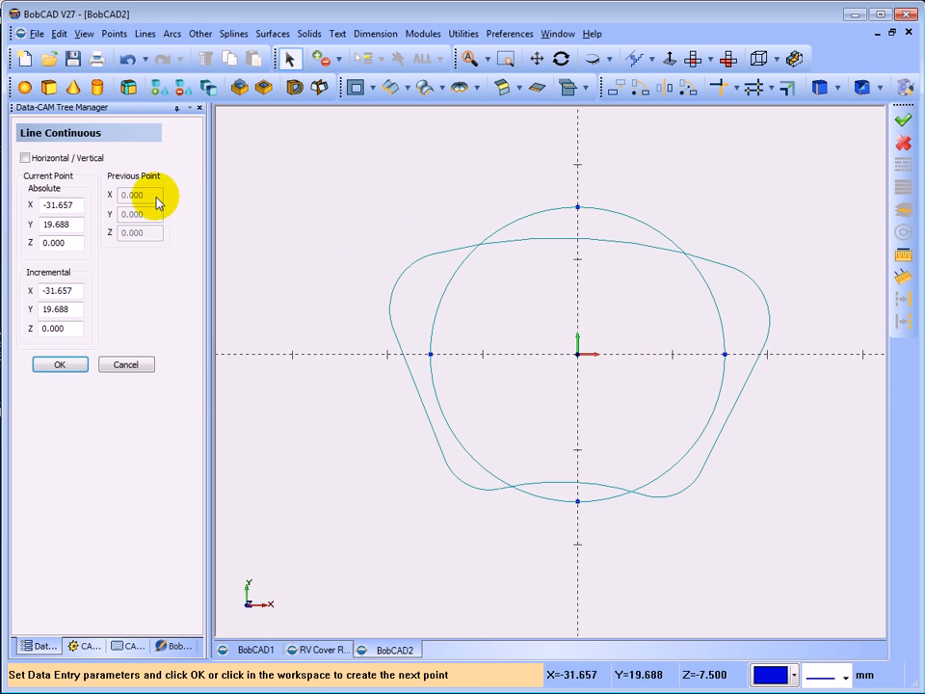
click(24, 157)
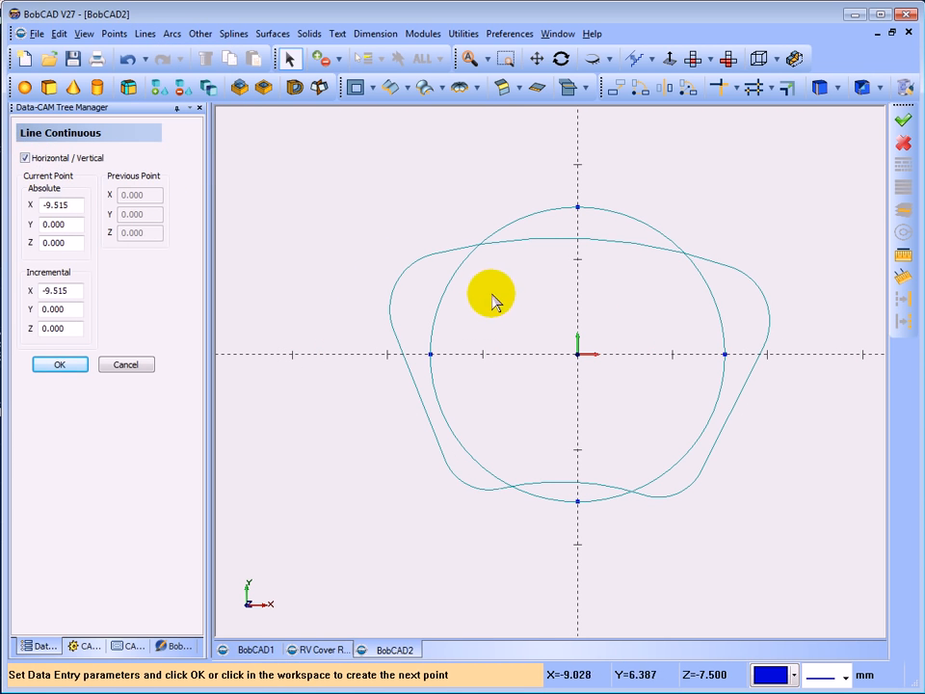
click(576, 208)
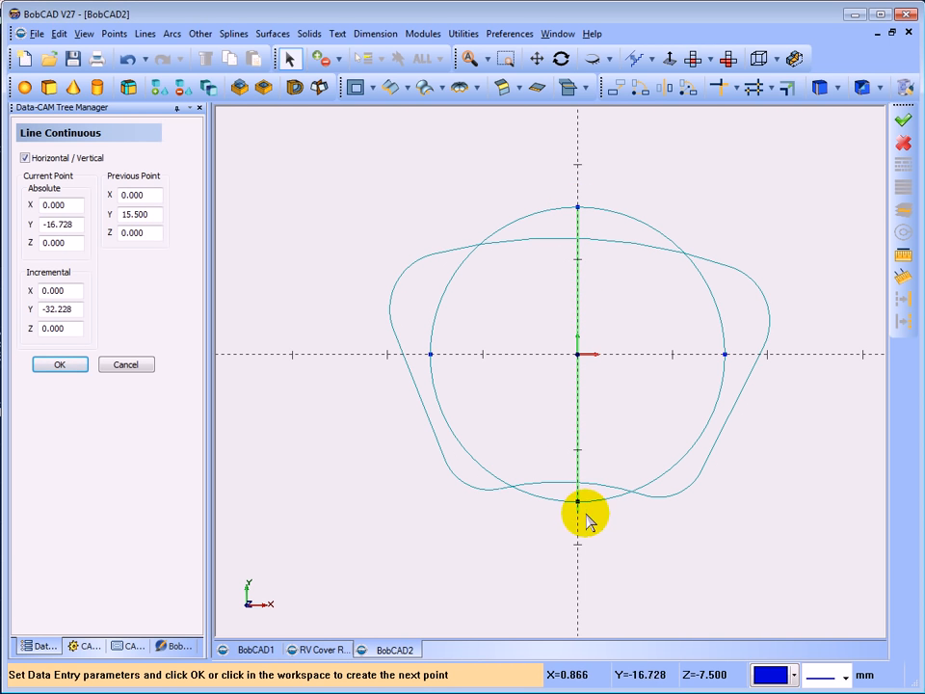
click(582, 546)
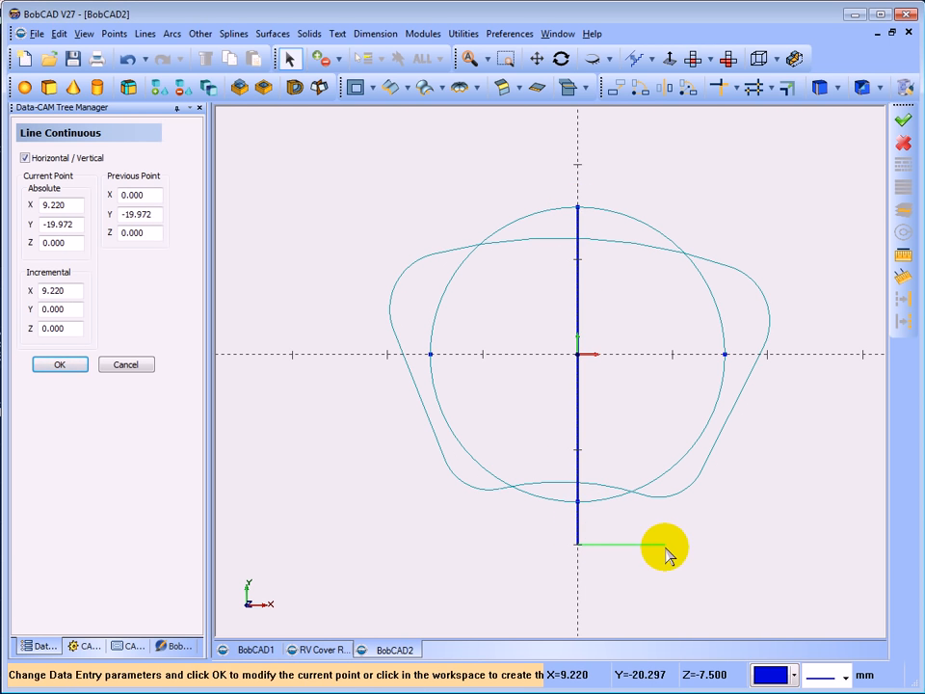
Step: Finish the vertical line and draw a horizontal line from the circle's left quadrant point outward past the profile to about X -27.9
right_click(274, 492)
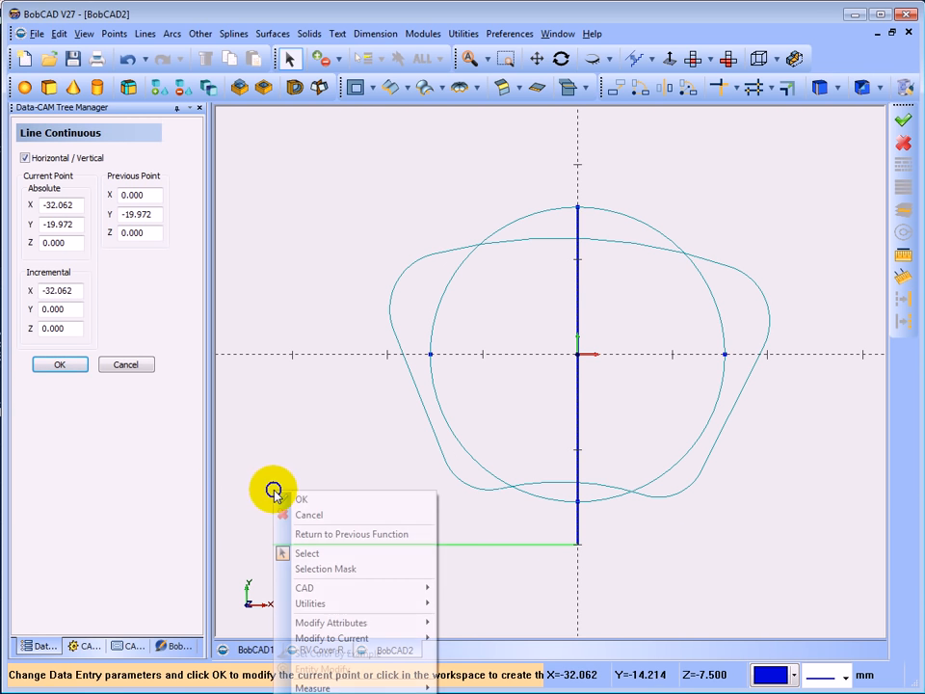
click(272, 497)
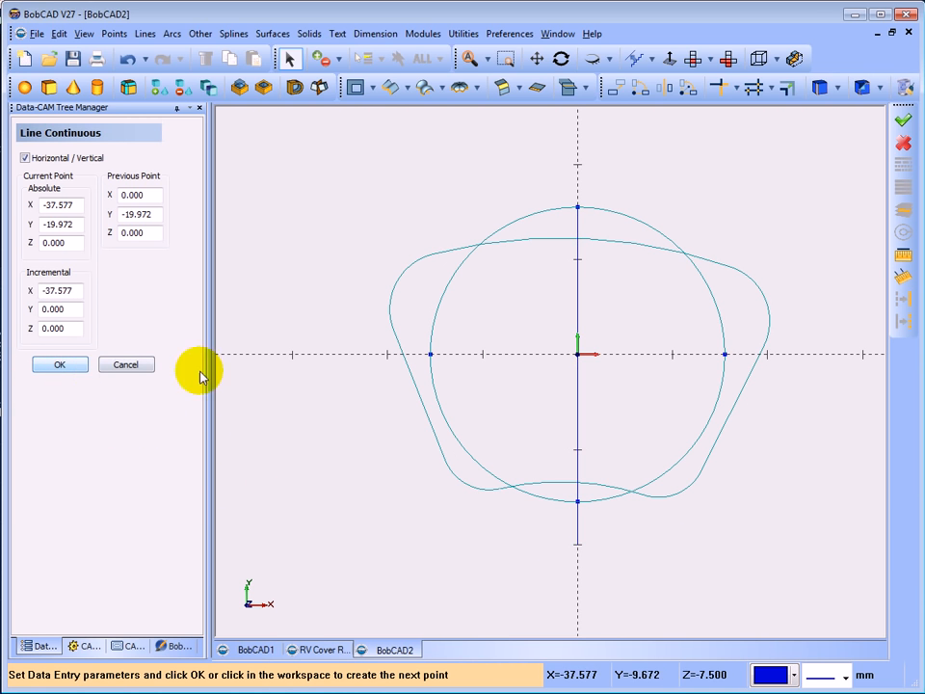
click(431, 357)
click(312, 359)
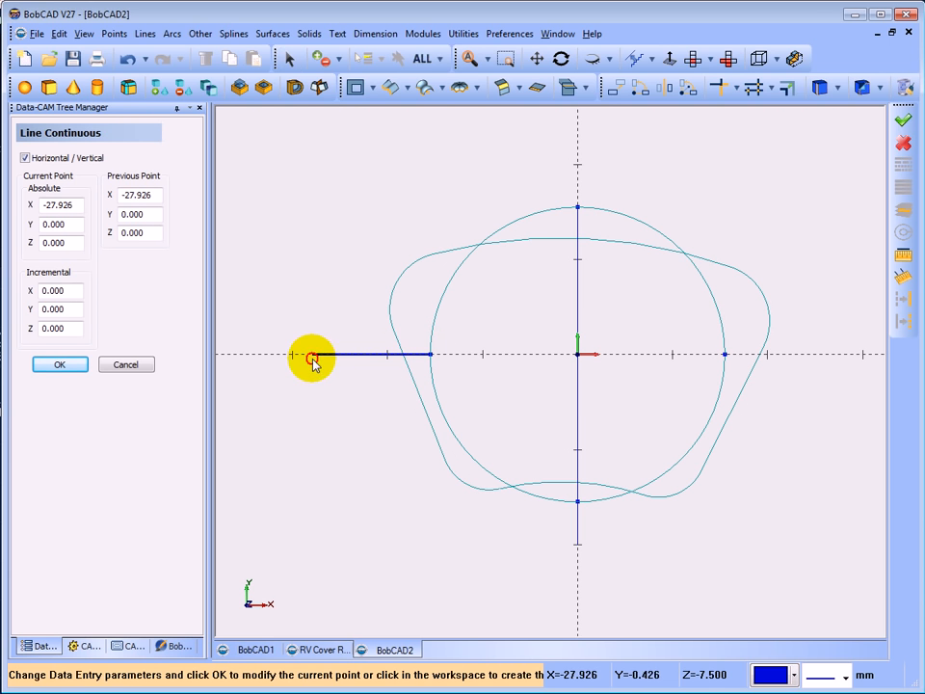
right_click(266, 413)
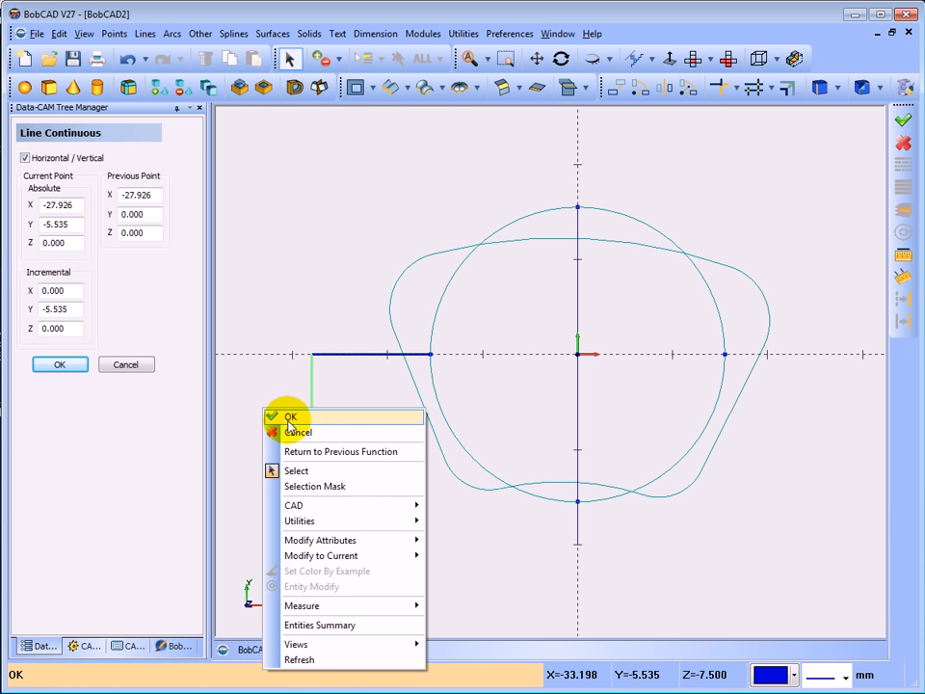
click(289, 419)
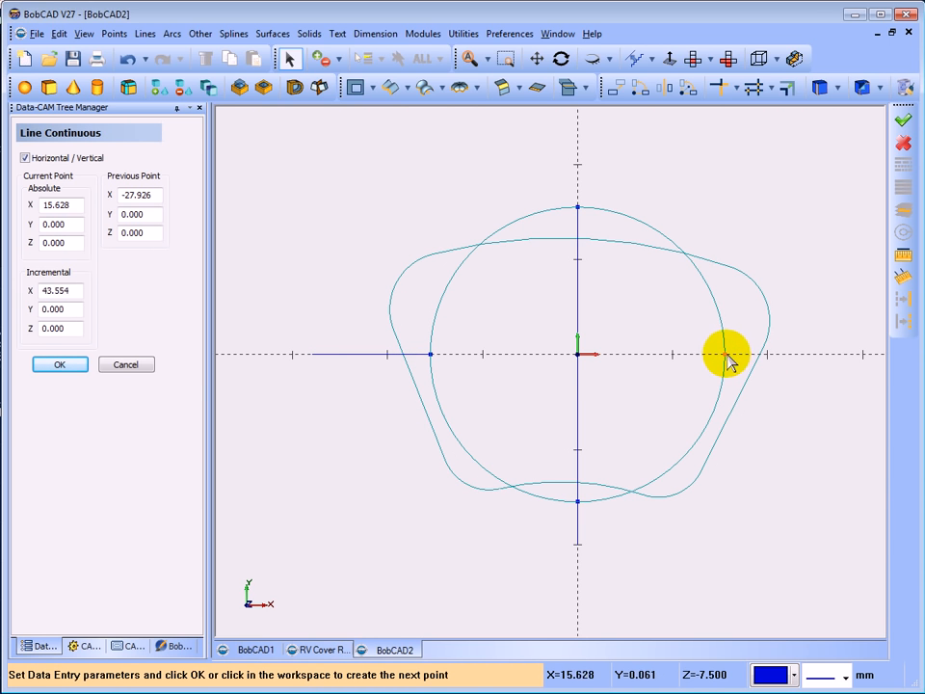
Step: Draw a horizontal line from the circle's right quadrant point outward past the profile to about X 25.2
click(817, 359)
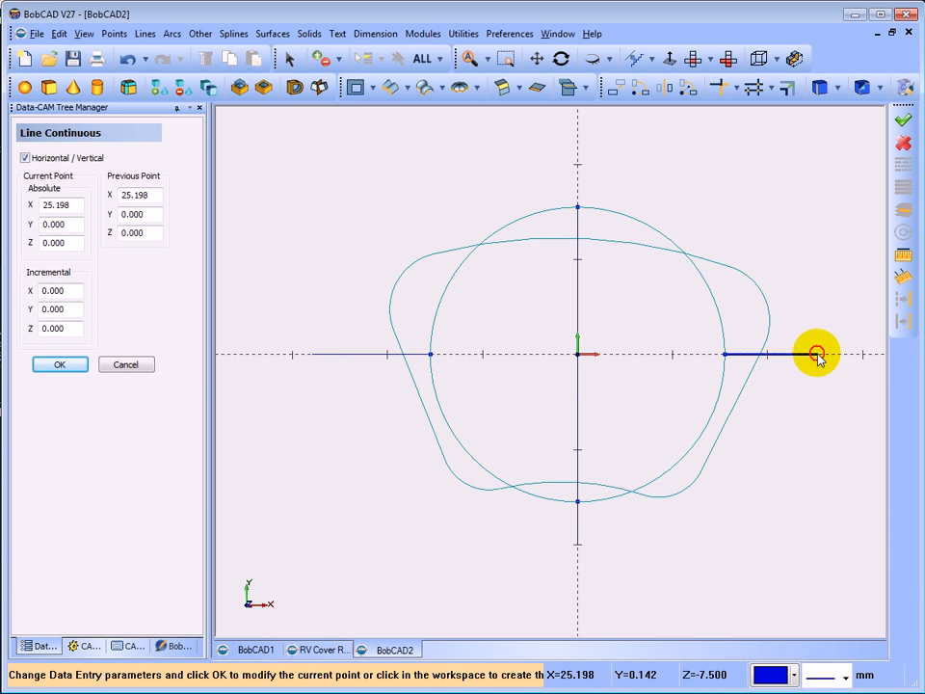
right_click(817, 360)
click(834, 364)
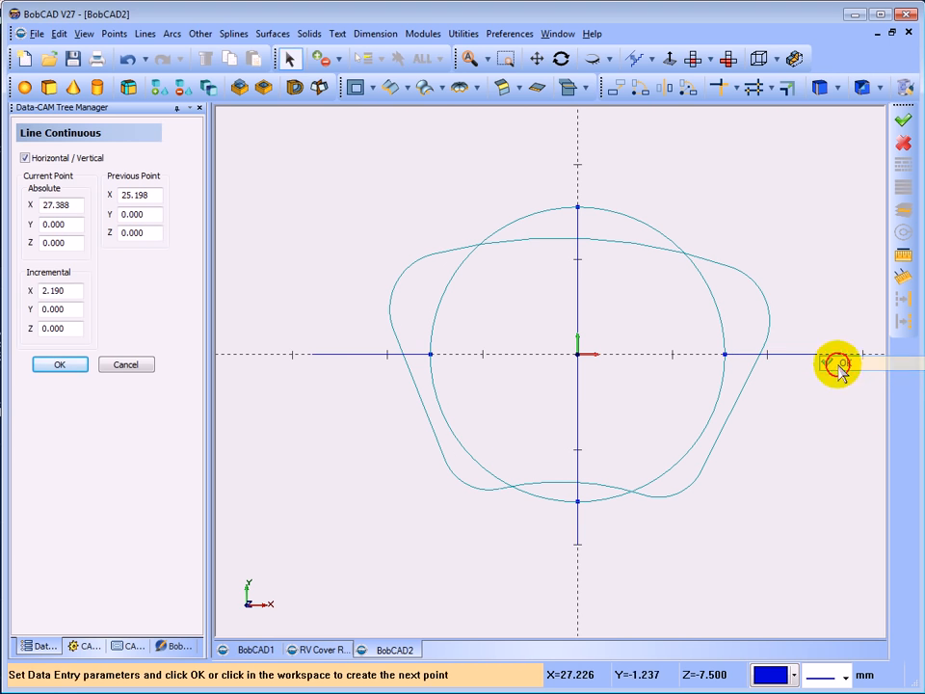
click(123, 367)
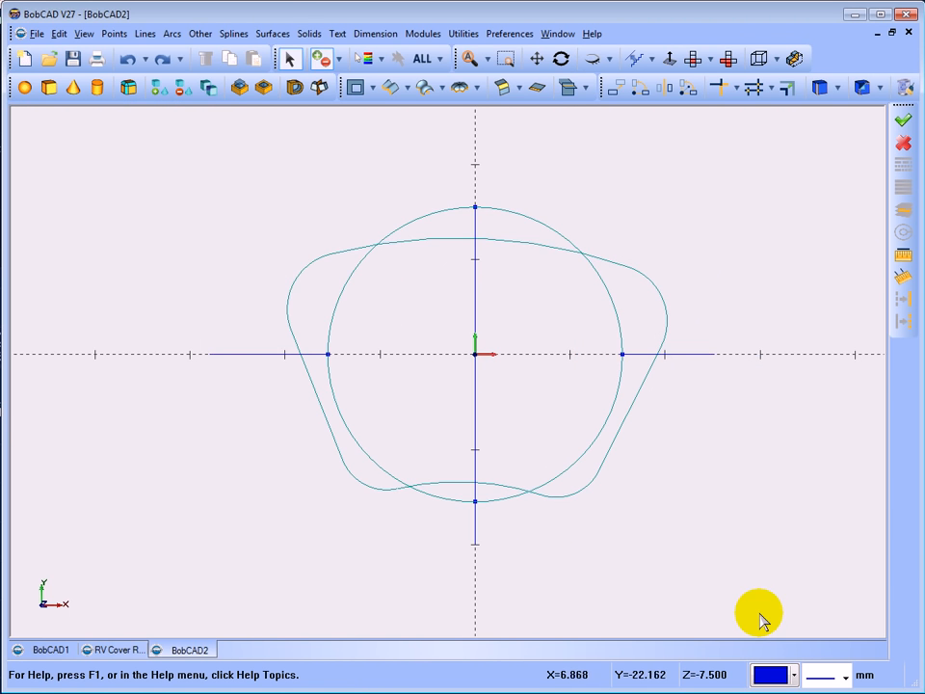
Step: Translate the three construction lines by -15 mm in Z, down to the level of the rounded profile
middle_drag(539, 559, 566, 484)
middle_drag(489, 504, 367, 440)
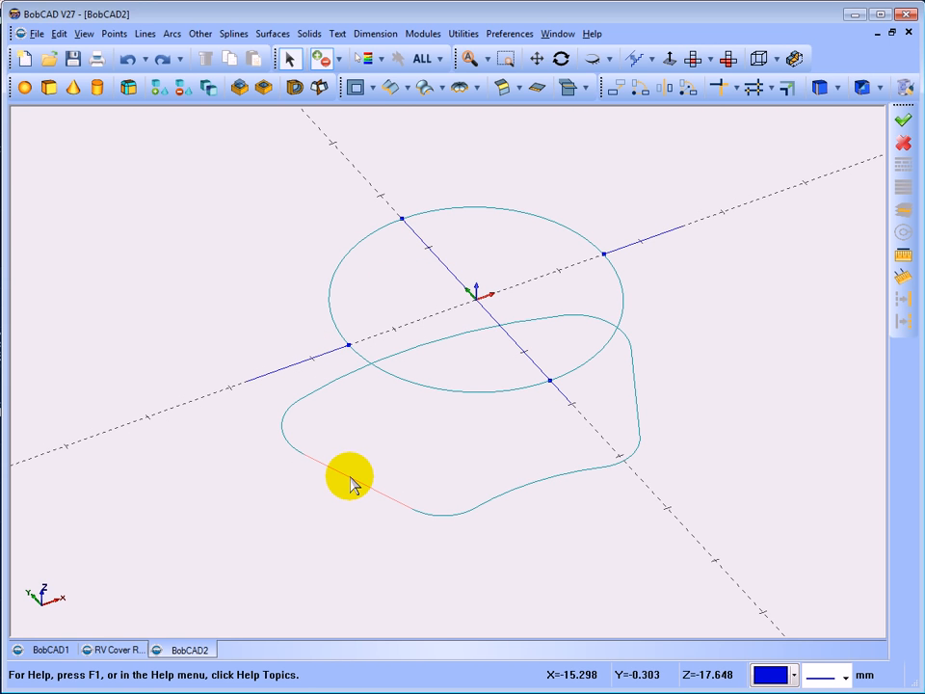
click(614, 88)
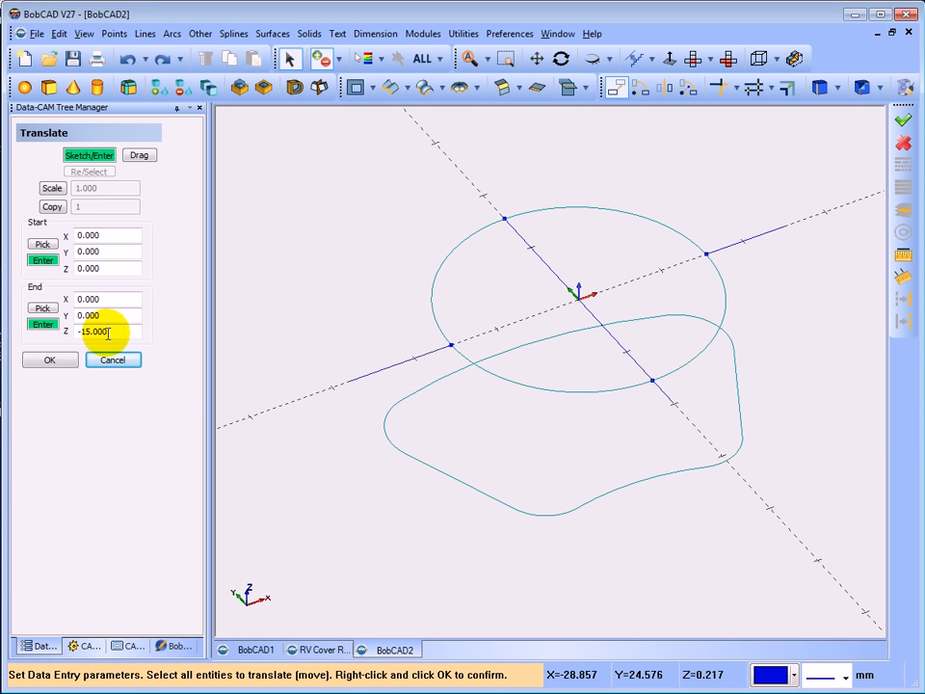
click(381, 377)
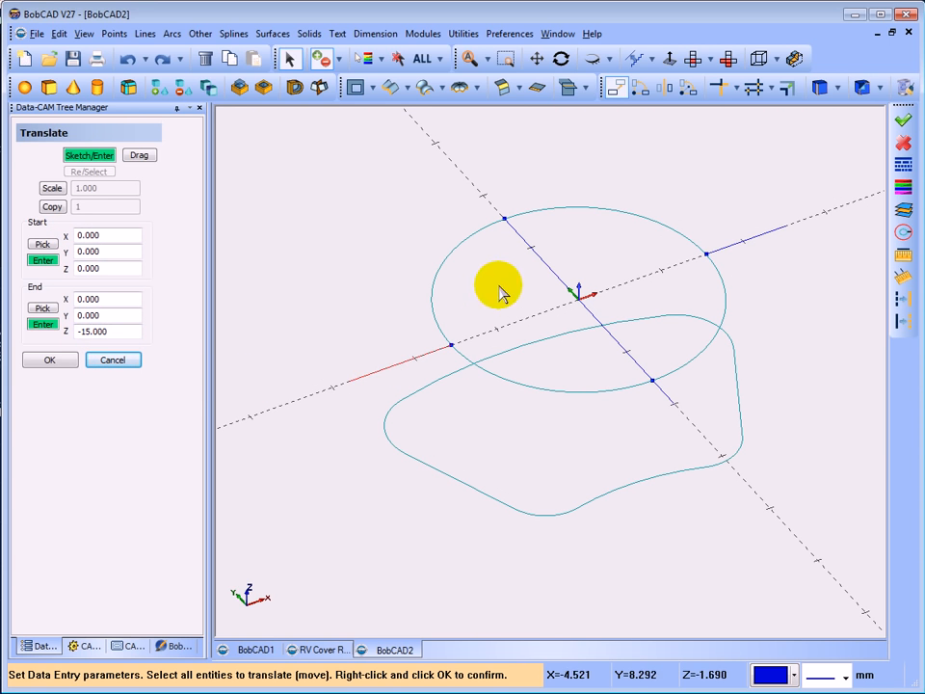
click(536, 253)
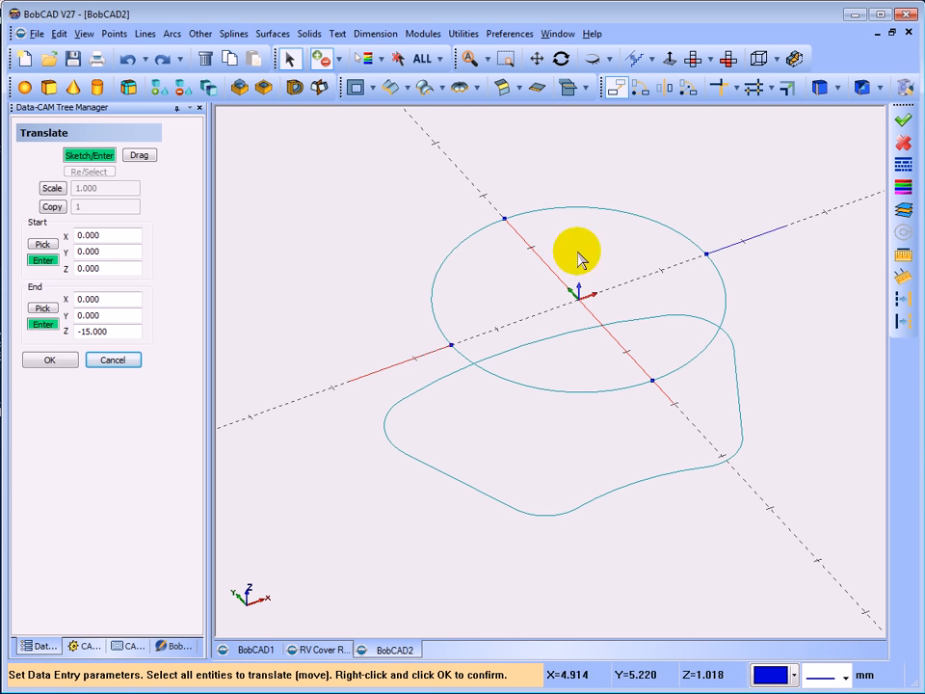
click(745, 240)
right_click(295, 186)
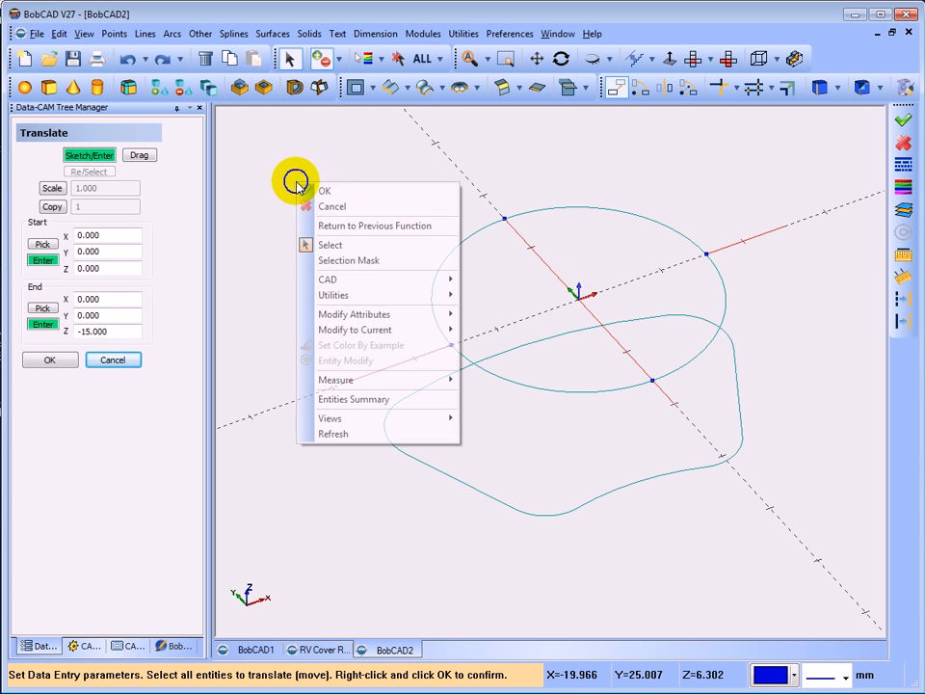
click(318, 192)
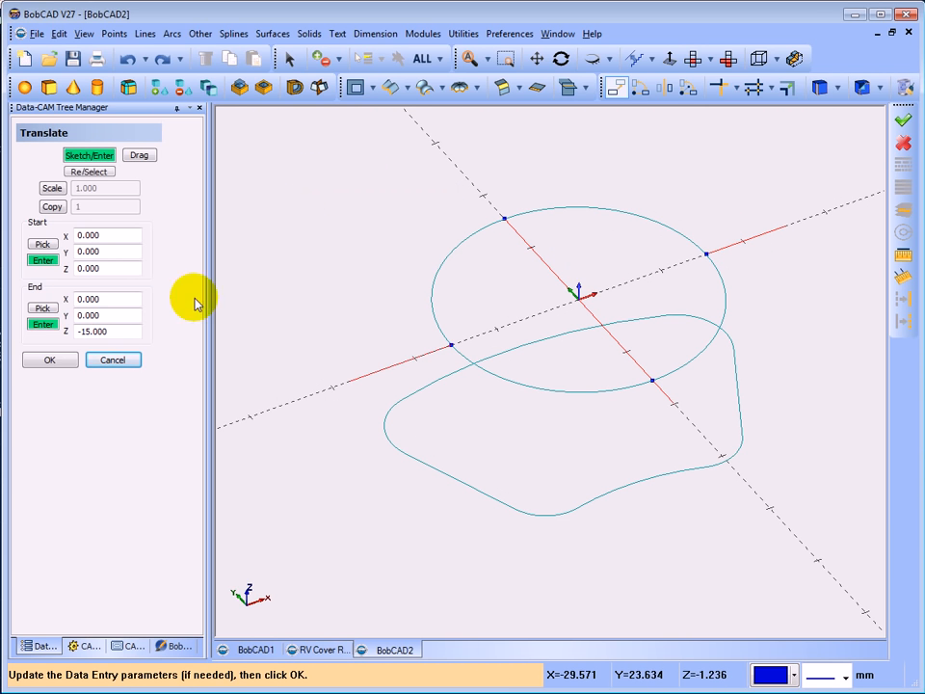
click(53, 359)
click(107, 363)
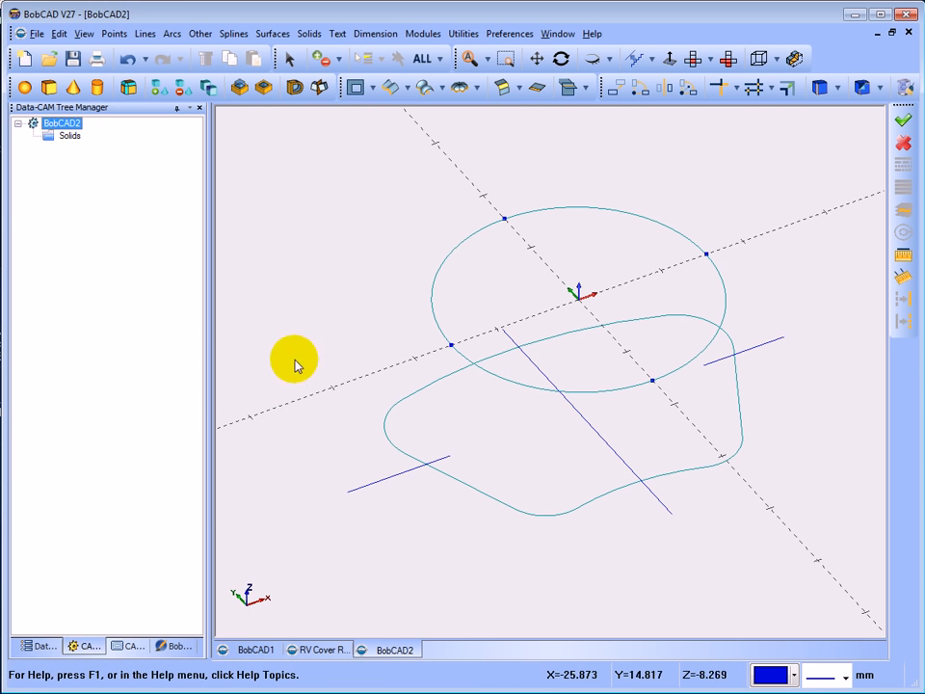
Step: Use Break Many to split the rounded profile's side segments and rear curve where the three construction lines cross them
middle_drag(289, 361, 336, 375)
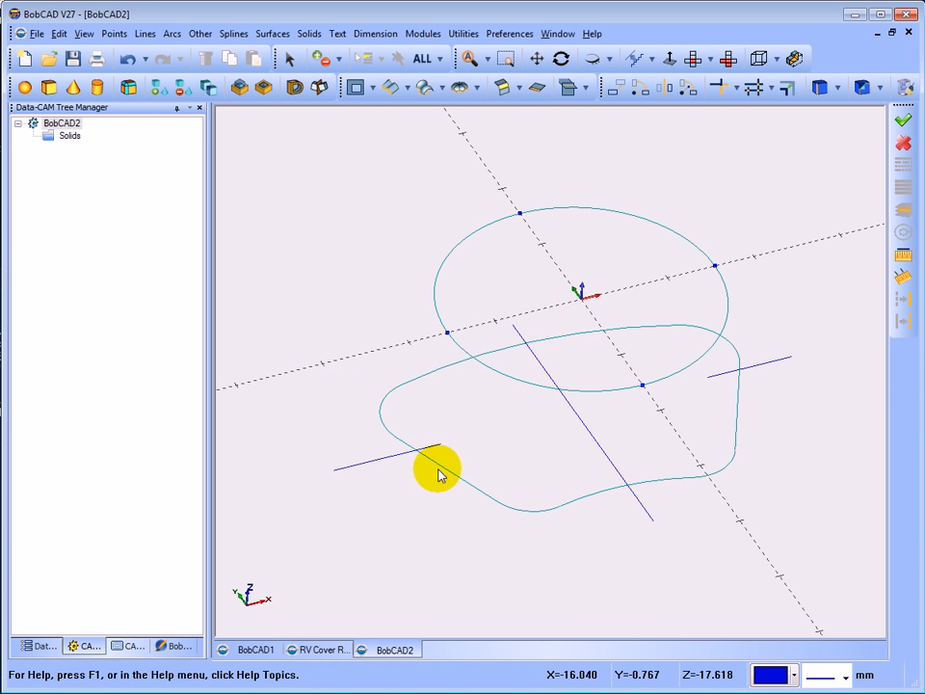
mouse_move(433, 455)
middle_down()
mouse_move(444, 471)
mouse_move(426, 439)
middle_up()
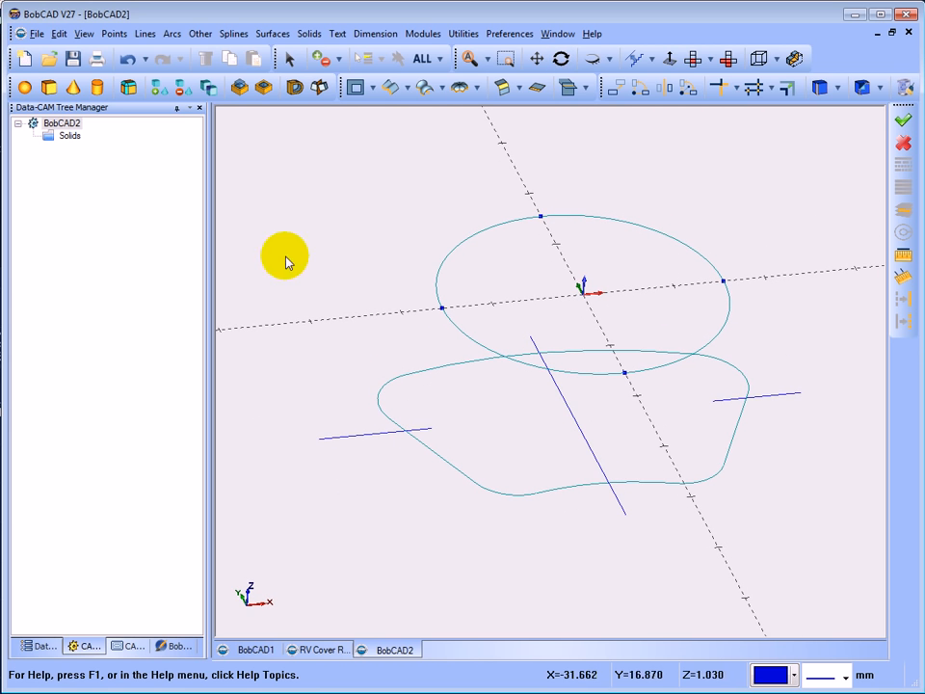
click(200, 110)
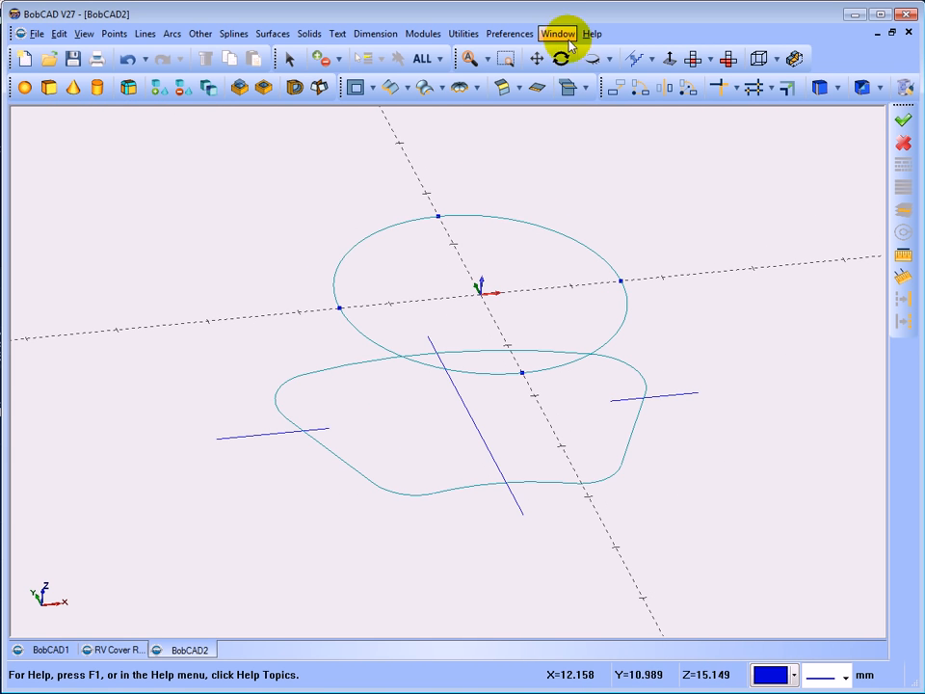
click(463, 35)
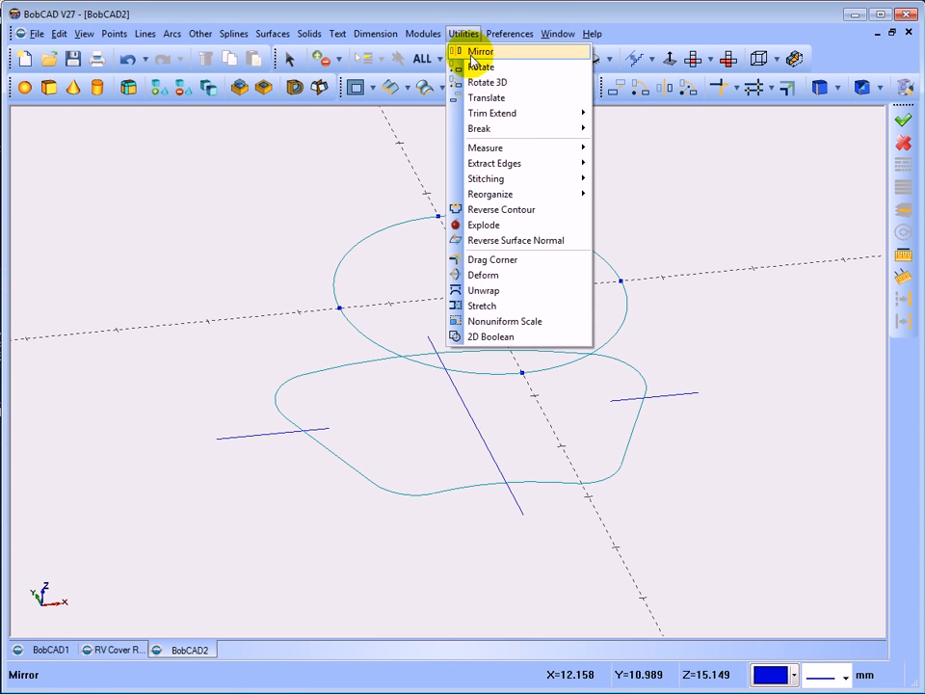
mouse_move(486, 136)
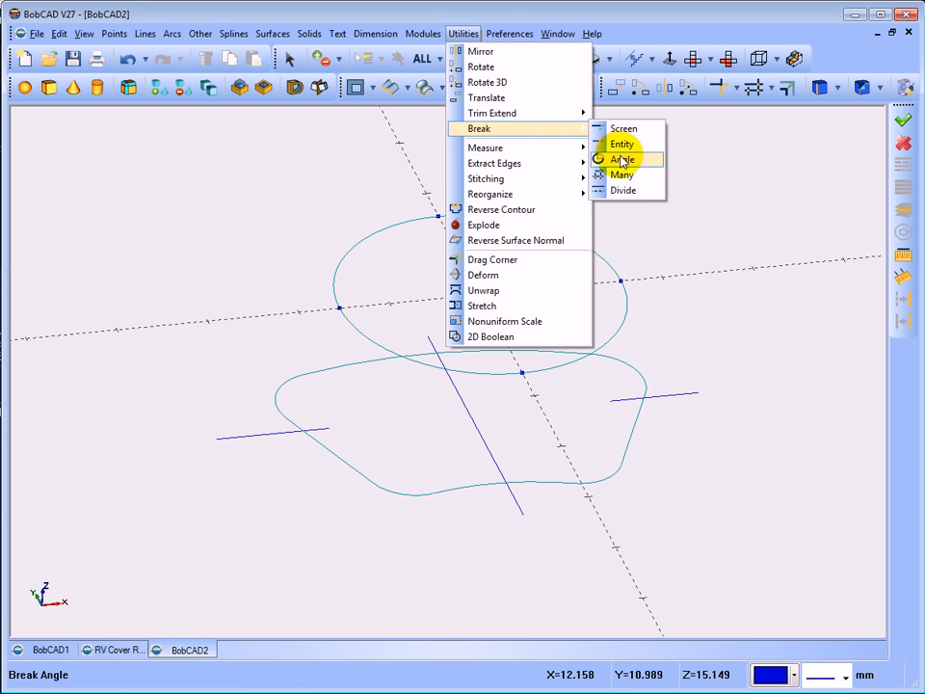
click(621, 175)
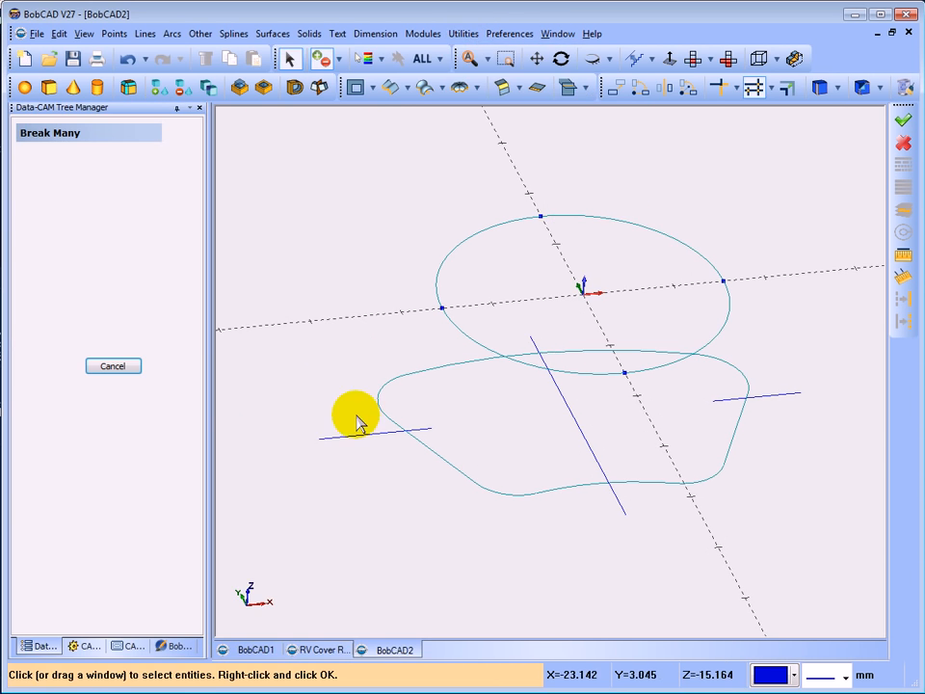
click(446, 467)
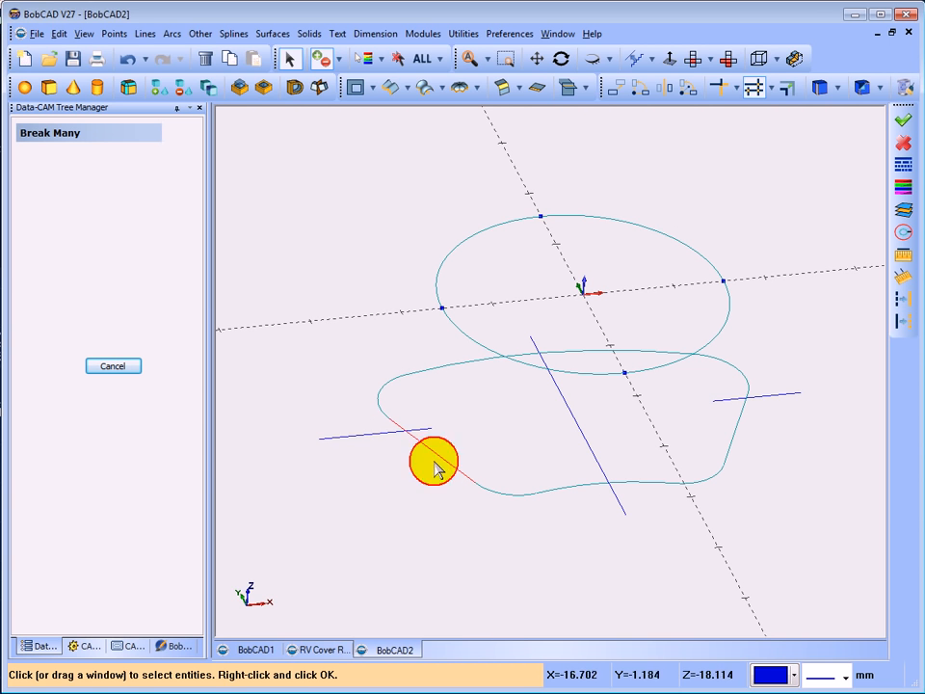
click(369, 435)
click(563, 399)
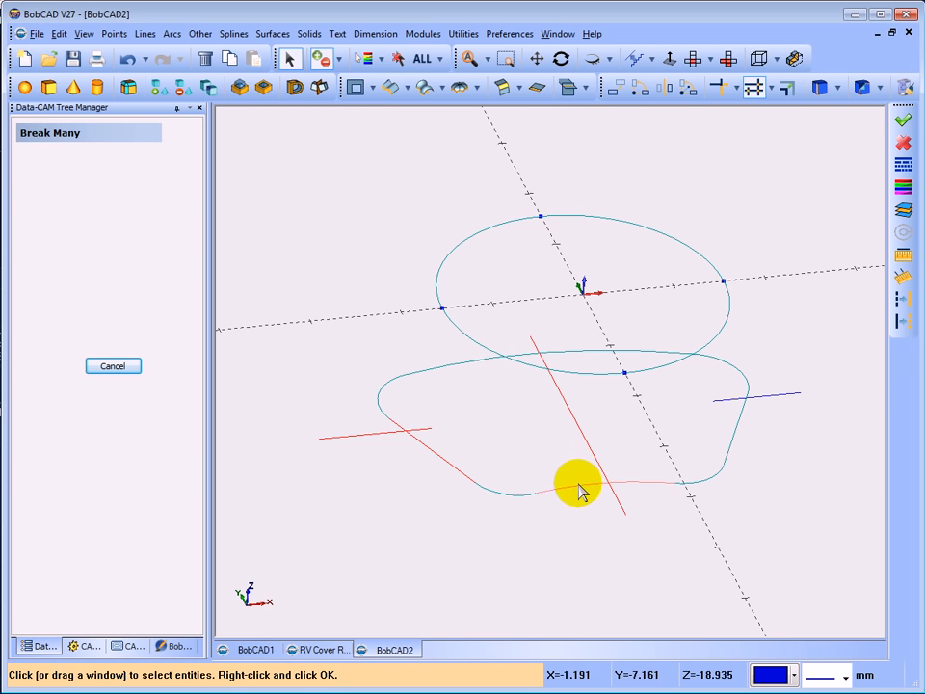
click(579, 484)
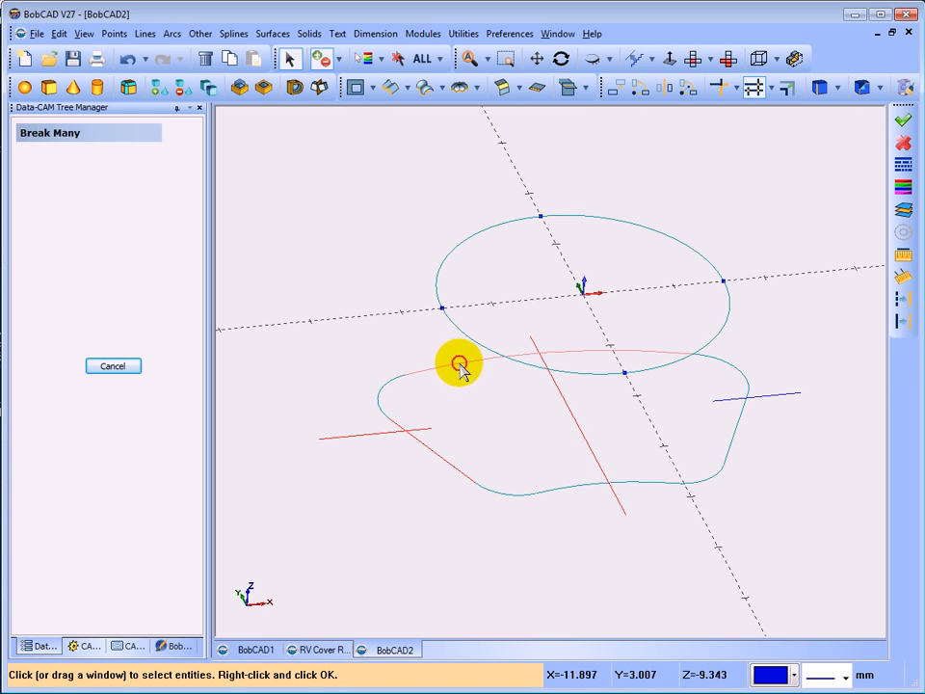
click(460, 364)
click(777, 396)
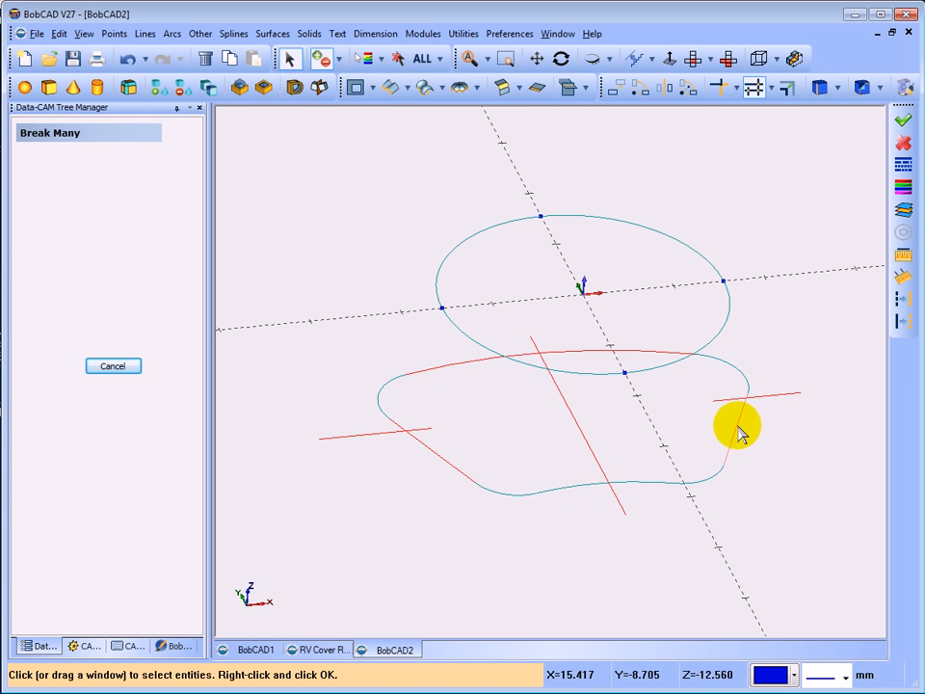
click(737, 426)
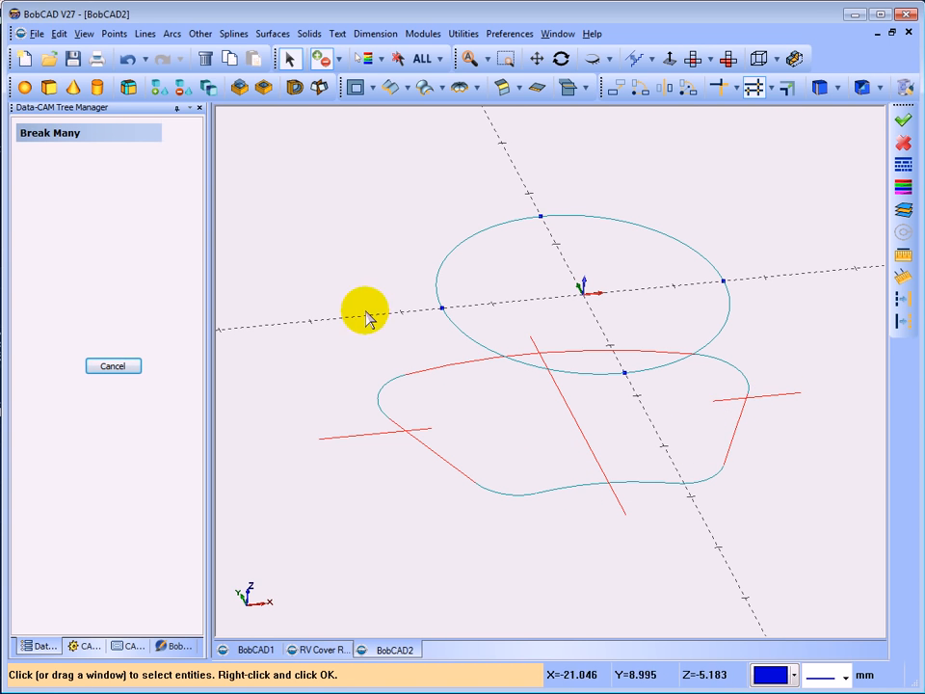
right_click(324, 276)
click(341, 281)
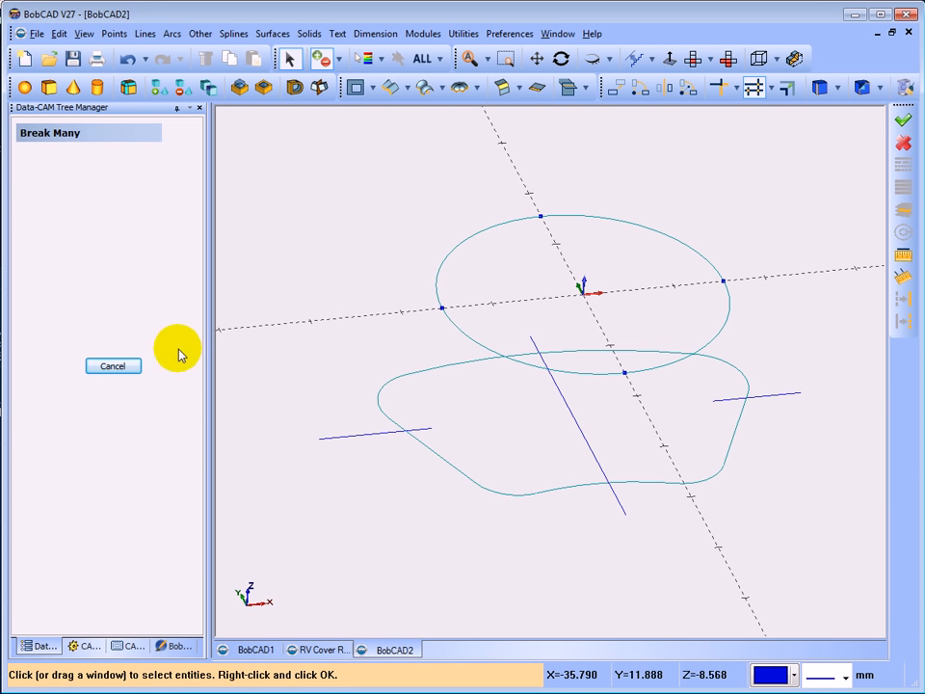
click(128, 364)
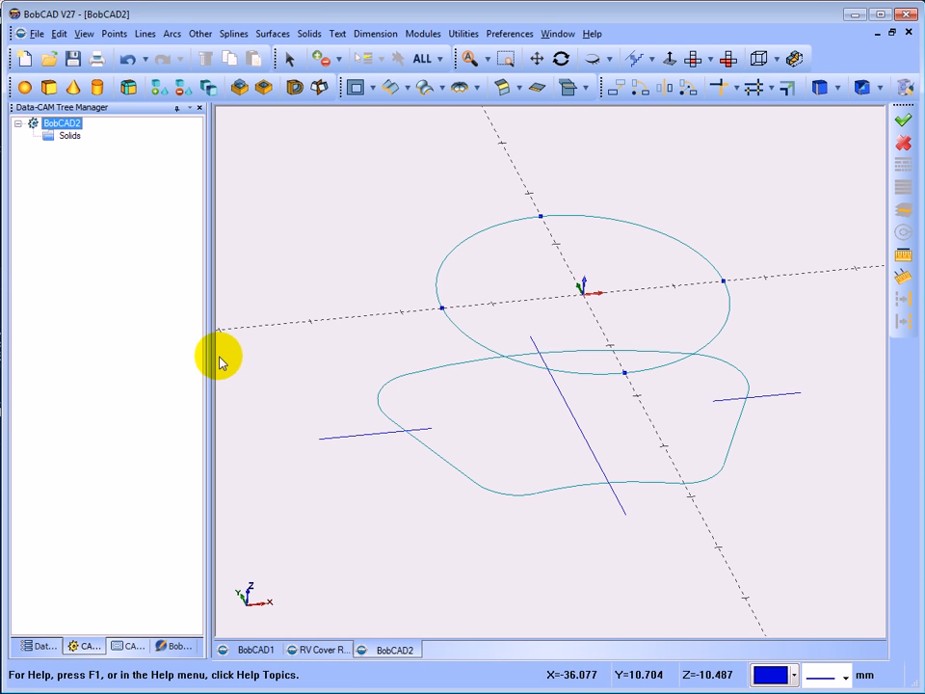
Step: Add intersection points where the construction lines cross the rounded profile's left side segment and its rear curve
click(198, 107)
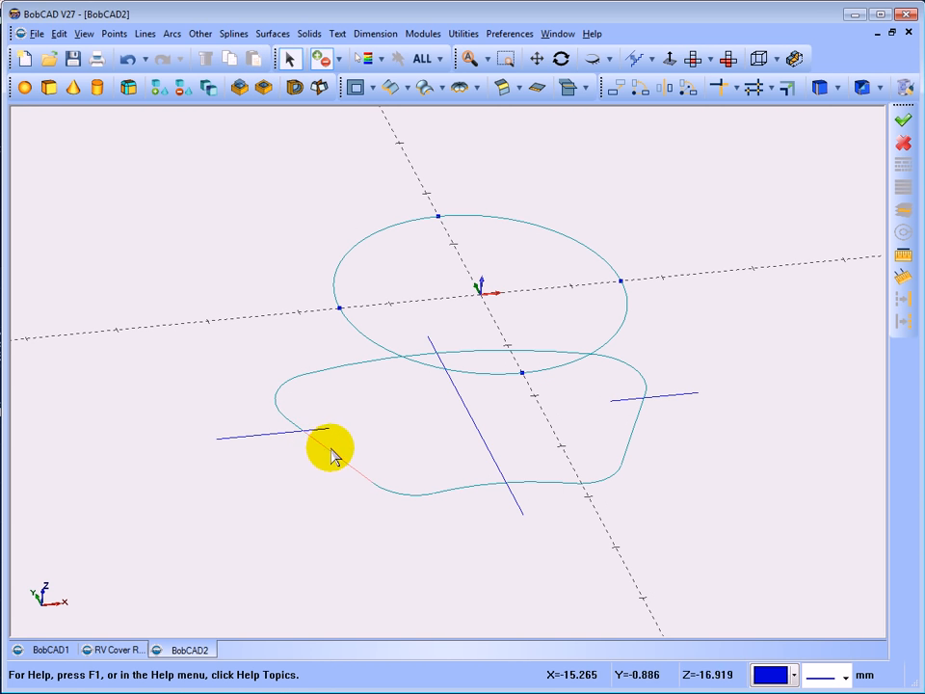
click(509, 496)
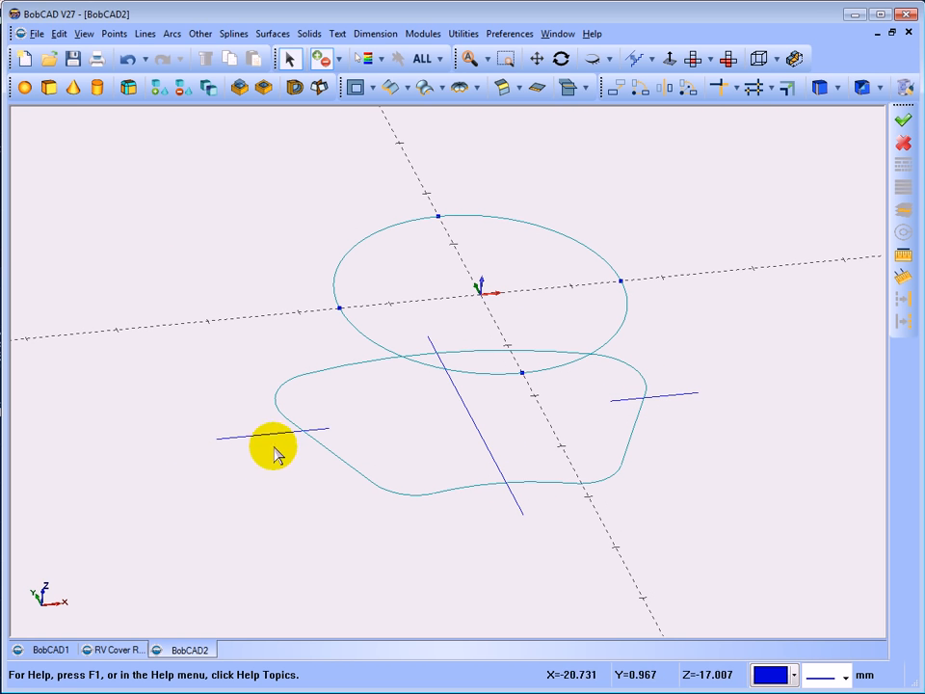
click(114, 34)
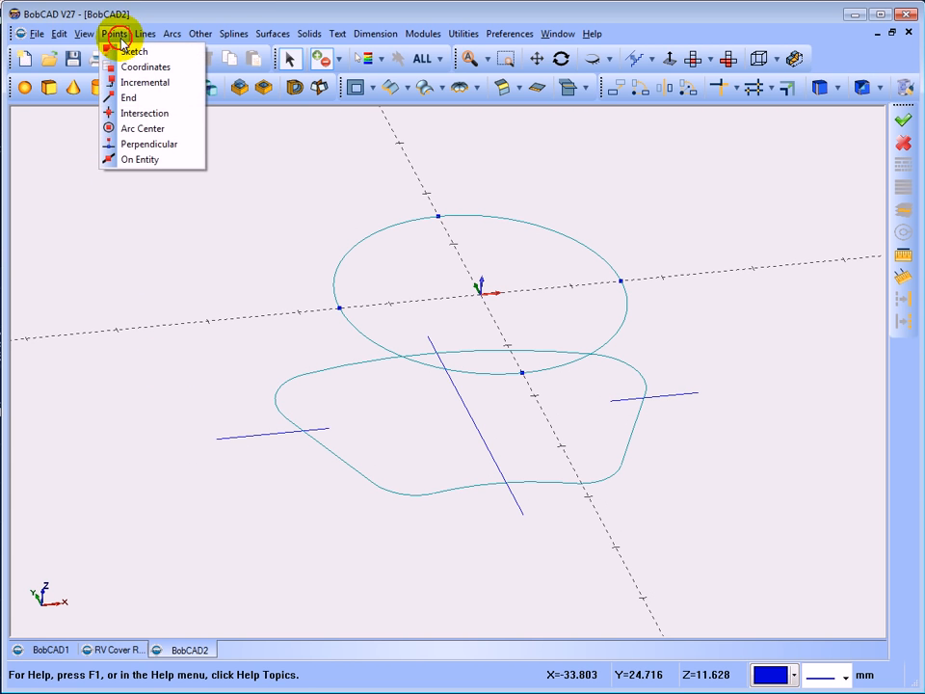
click(121, 114)
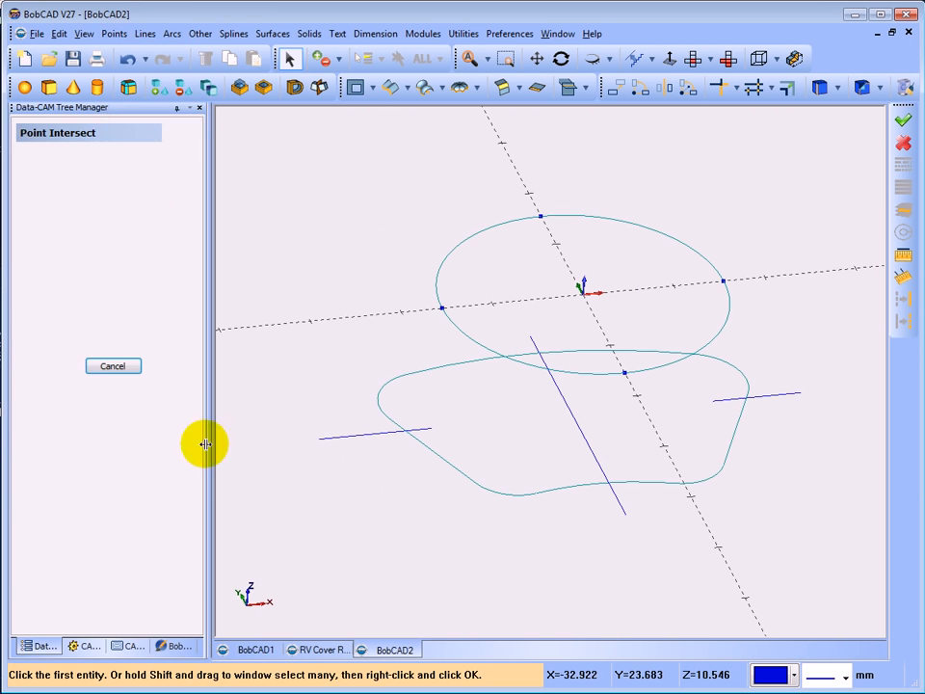
click(426, 451)
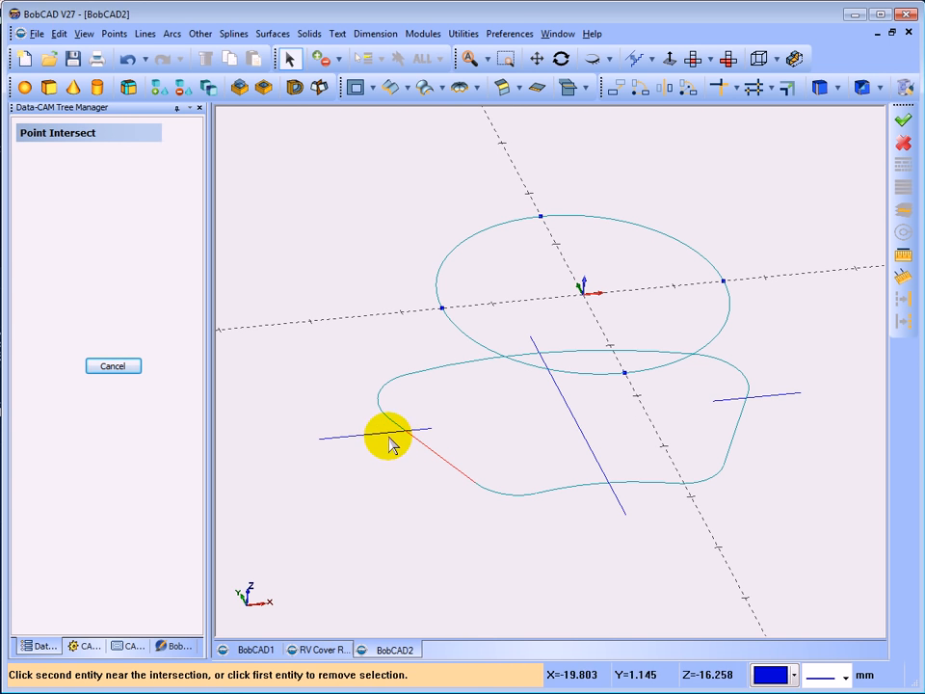
click(388, 439)
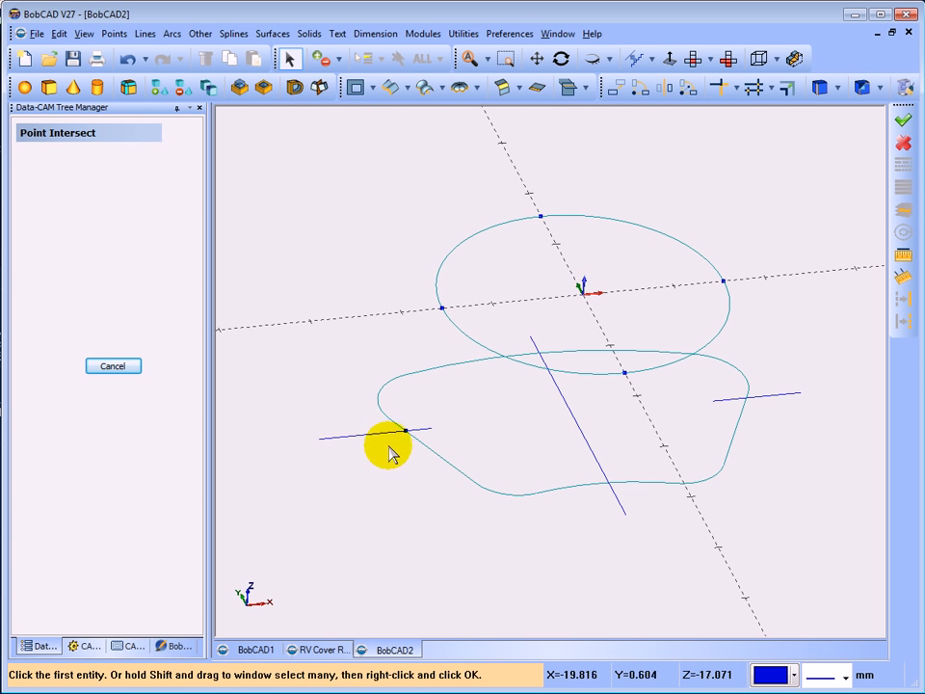
click(543, 364)
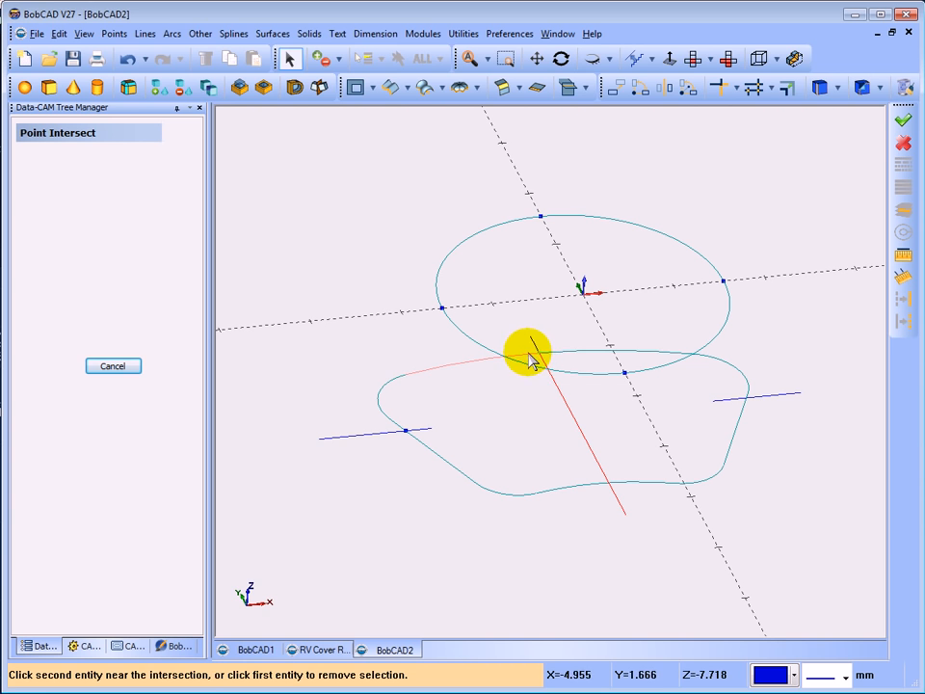
click(529, 358)
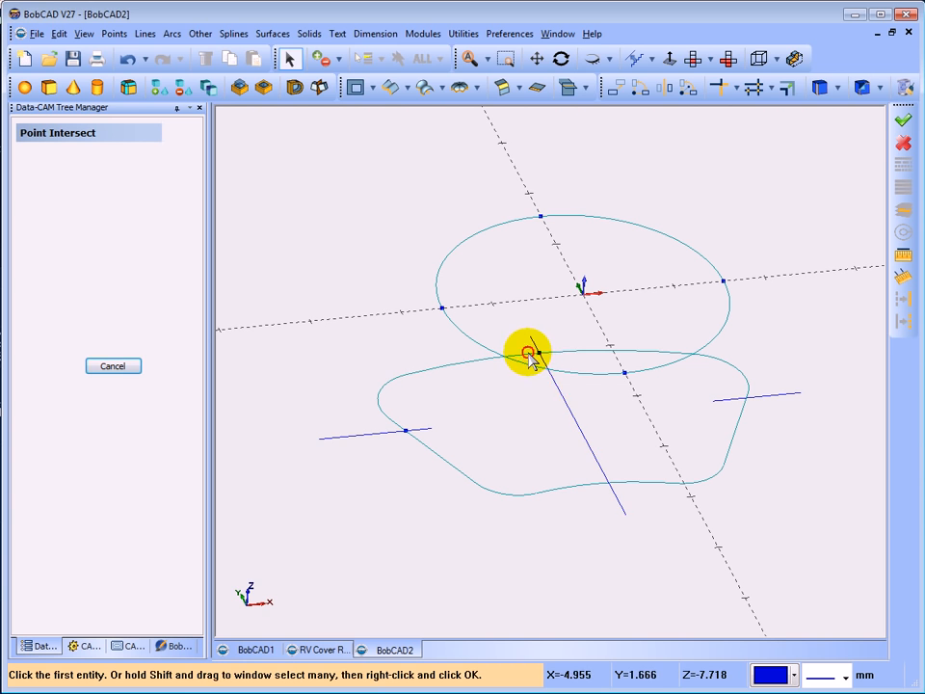
Step: Add intersection points where the construction lines cross the rounded profile's right side segment and its front curve
click(741, 411)
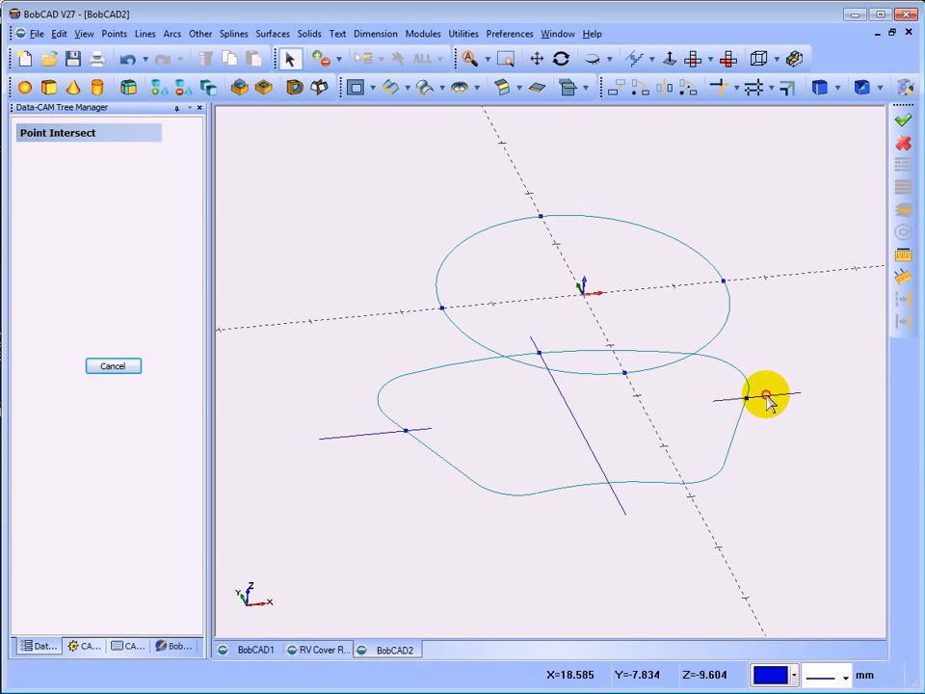
click(766, 399)
click(629, 484)
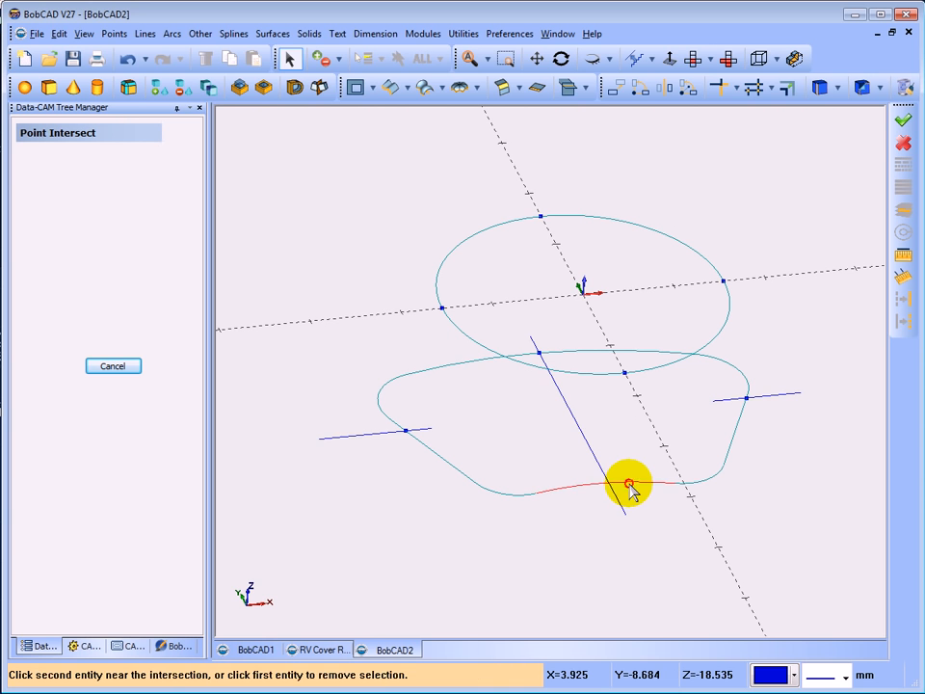
click(617, 497)
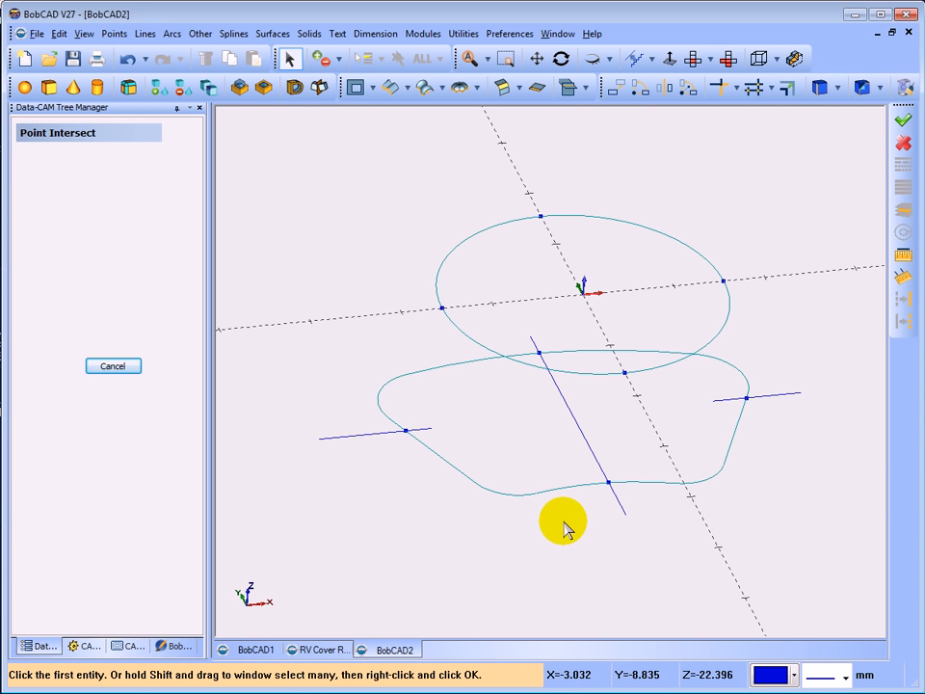
click(96, 365)
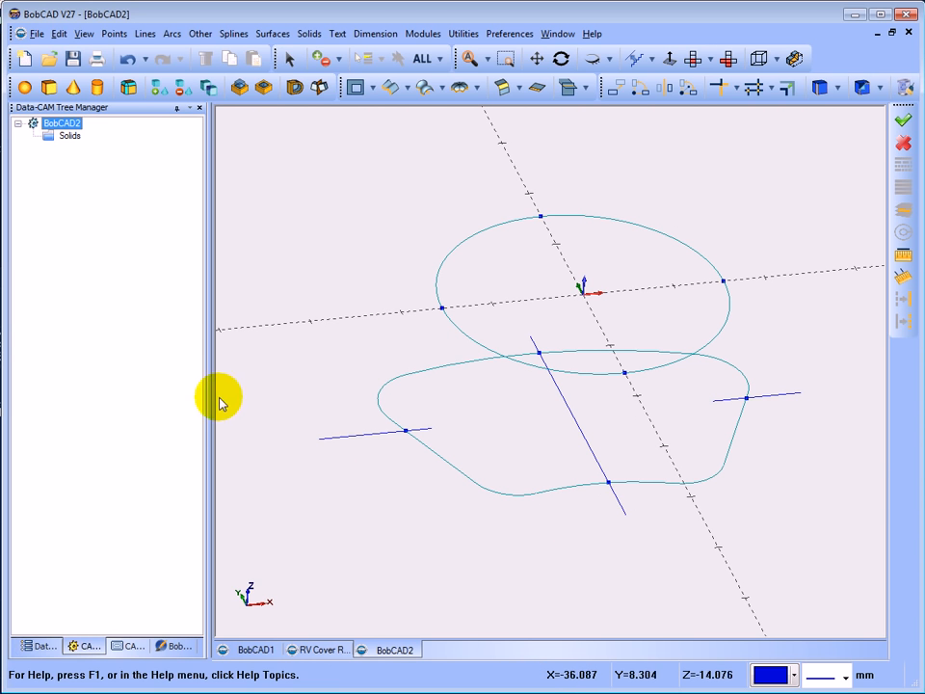
Step: Delete the three construction lines crossing the rounded profile, keeping the intersection points
mouse_move(223, 403)
middle_down()
mouse_move(252, 440)
mouse_move(238, 411)
middle_up()
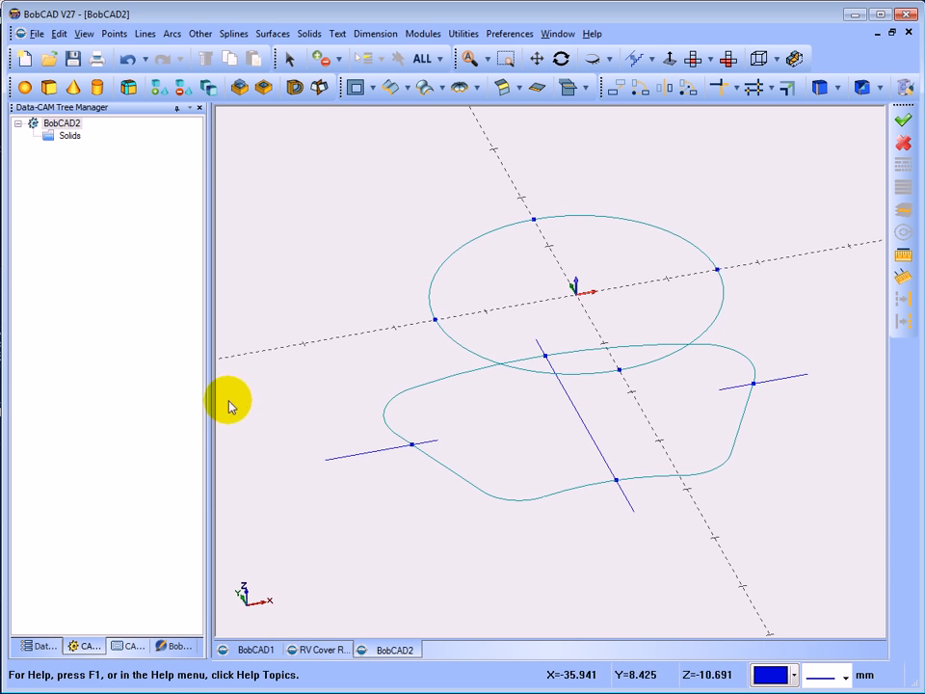
click(289, 58)
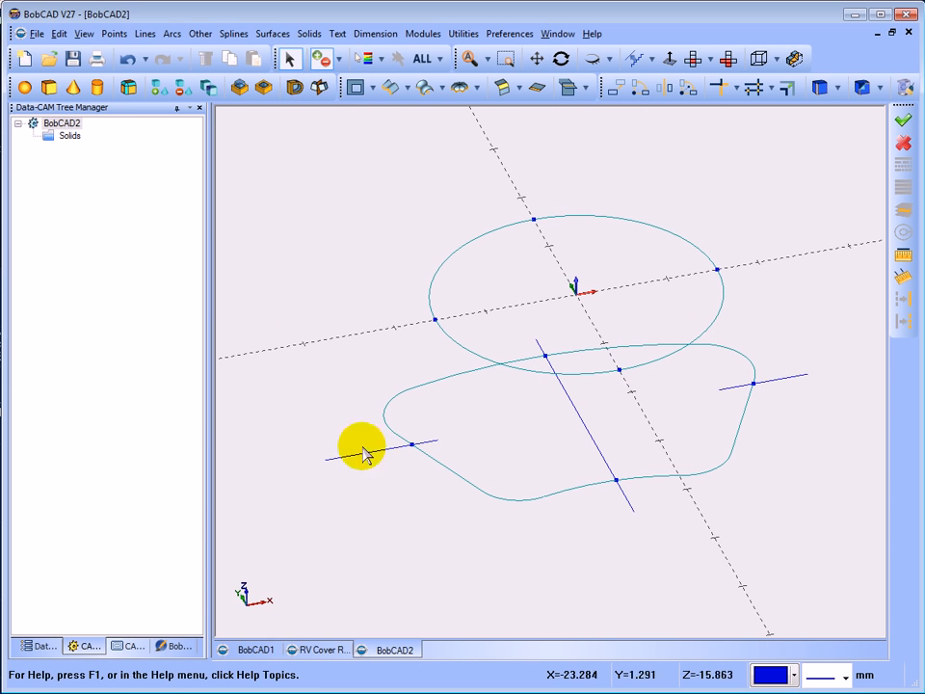
click(375, 451)
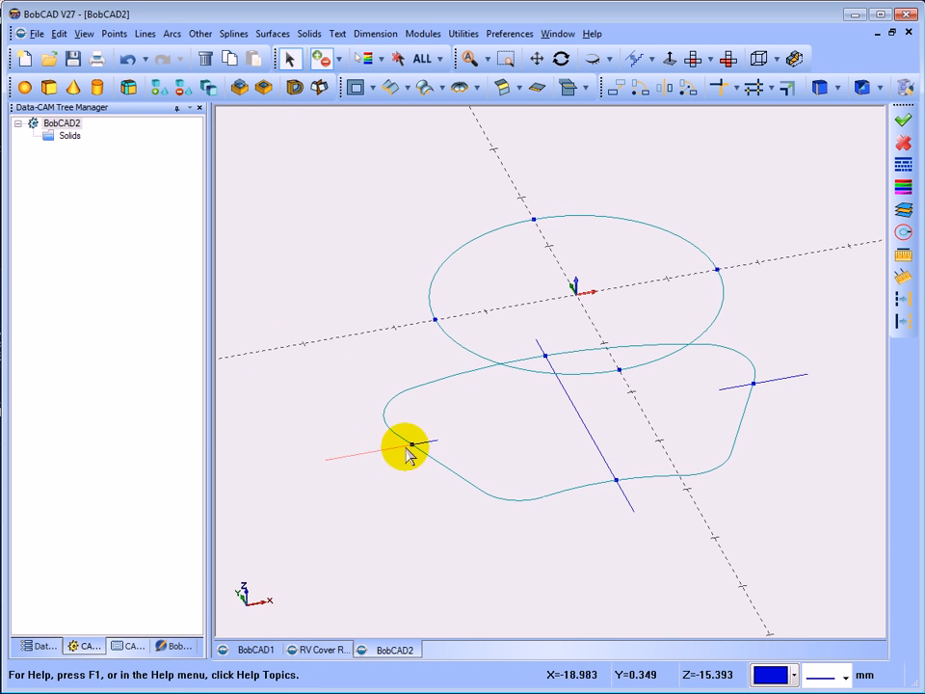
click(575, 408)
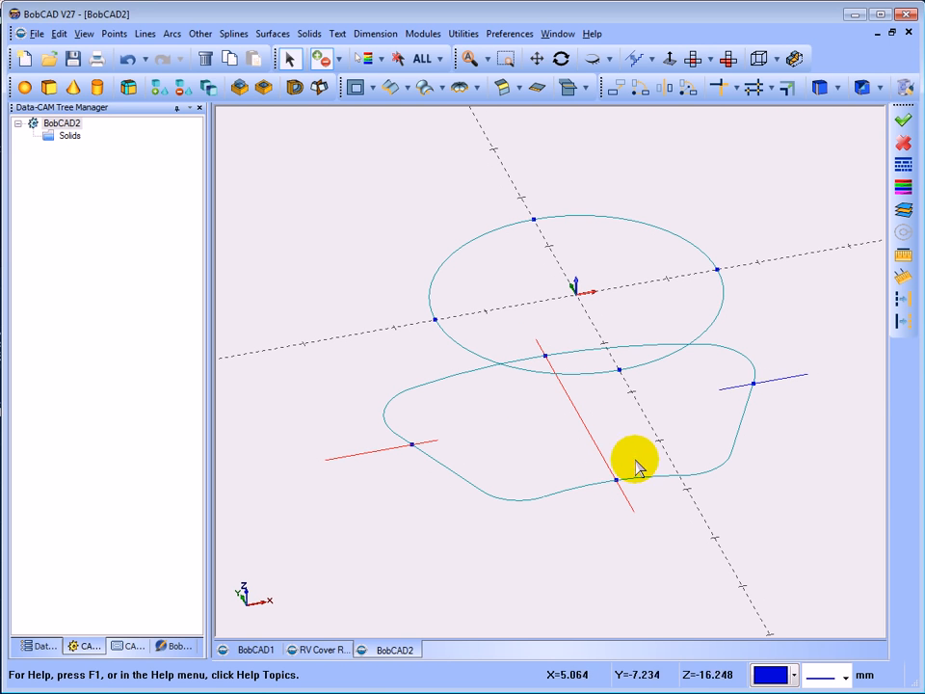
click(759, 383)
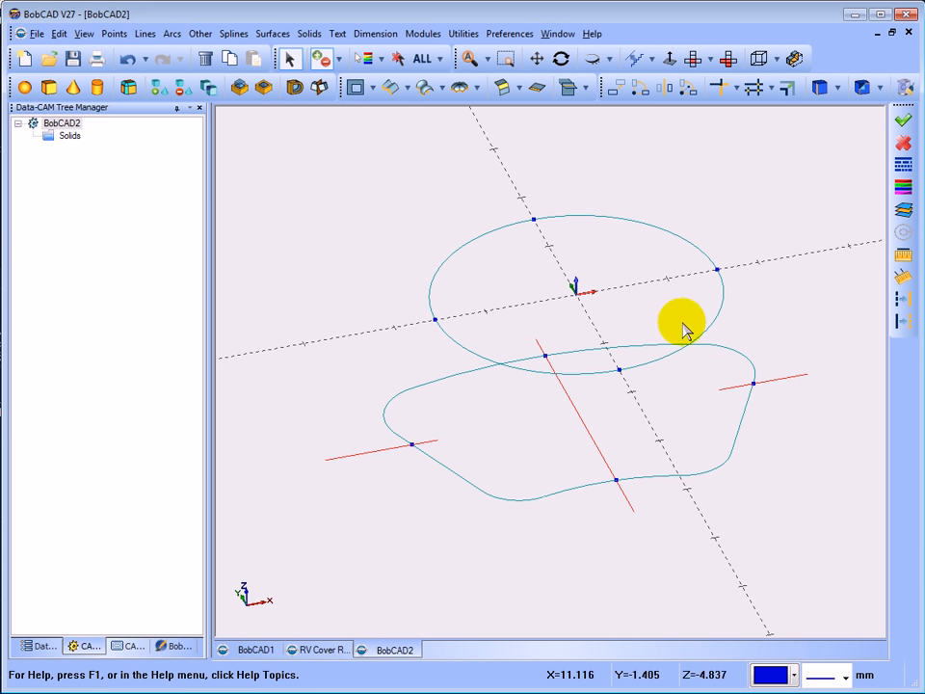
click(207, 58)
Step: Join the circle's left and front quadrant points to the matching points on the rounded profile with straight lines
middle_drag(252, 284, 264, 301)
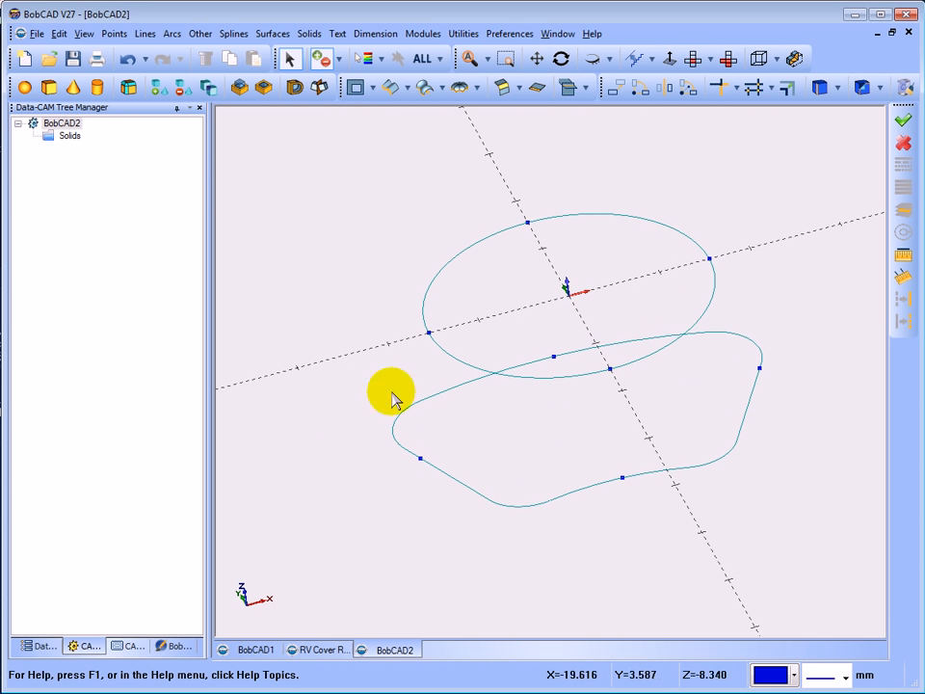
click(141, 38)
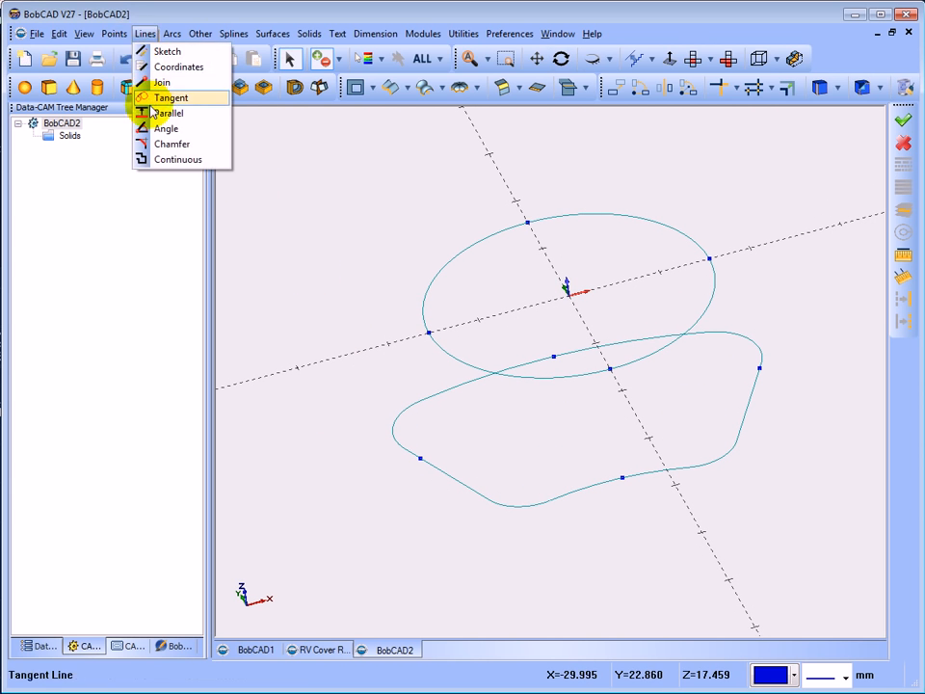
click(140, 83)
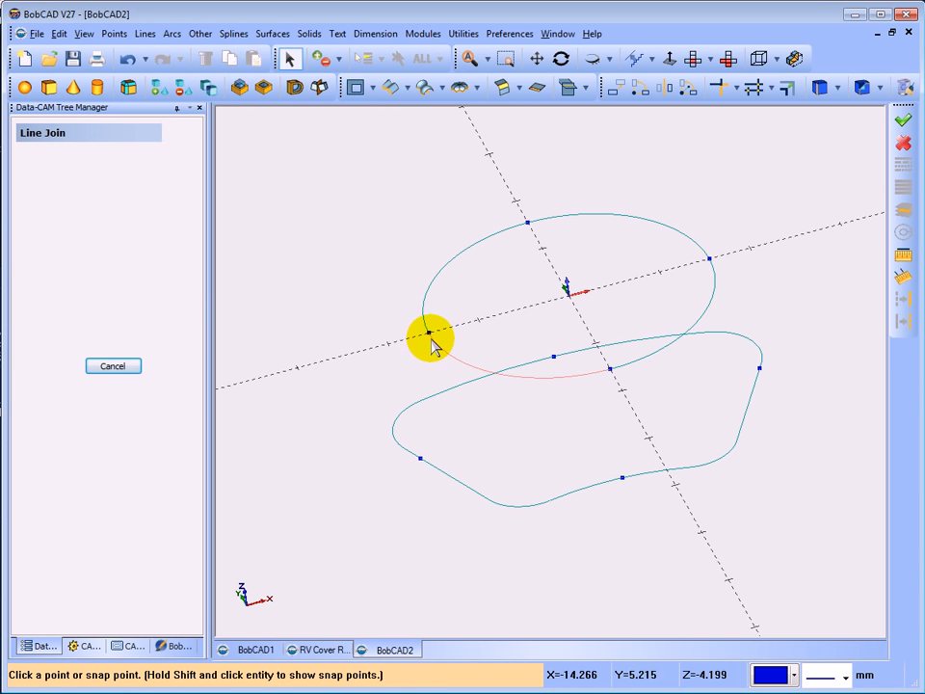
click(429, 333)
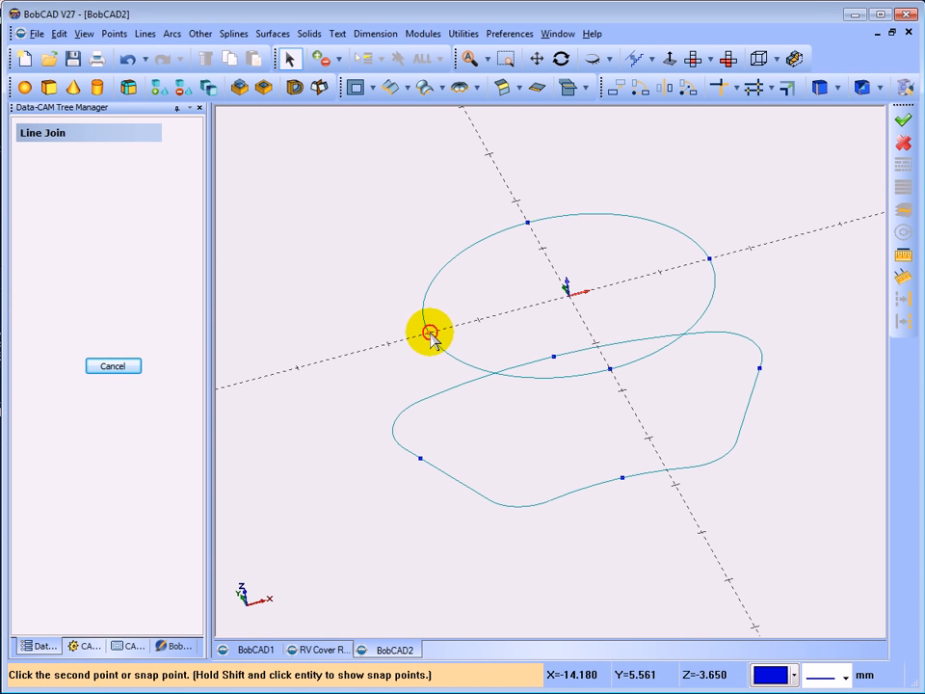
click(421, 464)
middle_drag(399, 521, 584, 410)
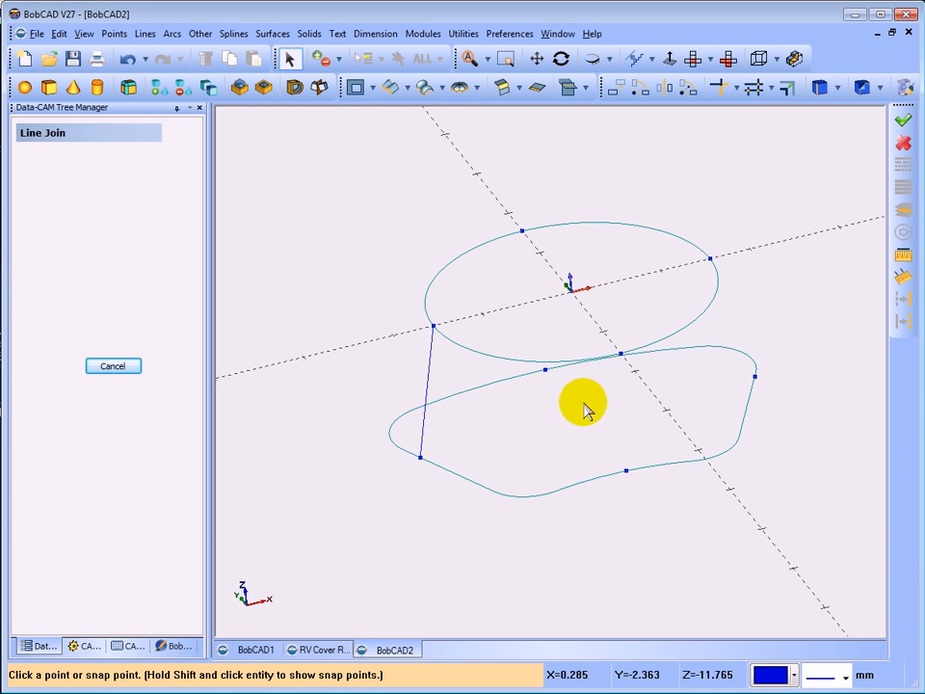
click(621, 356)
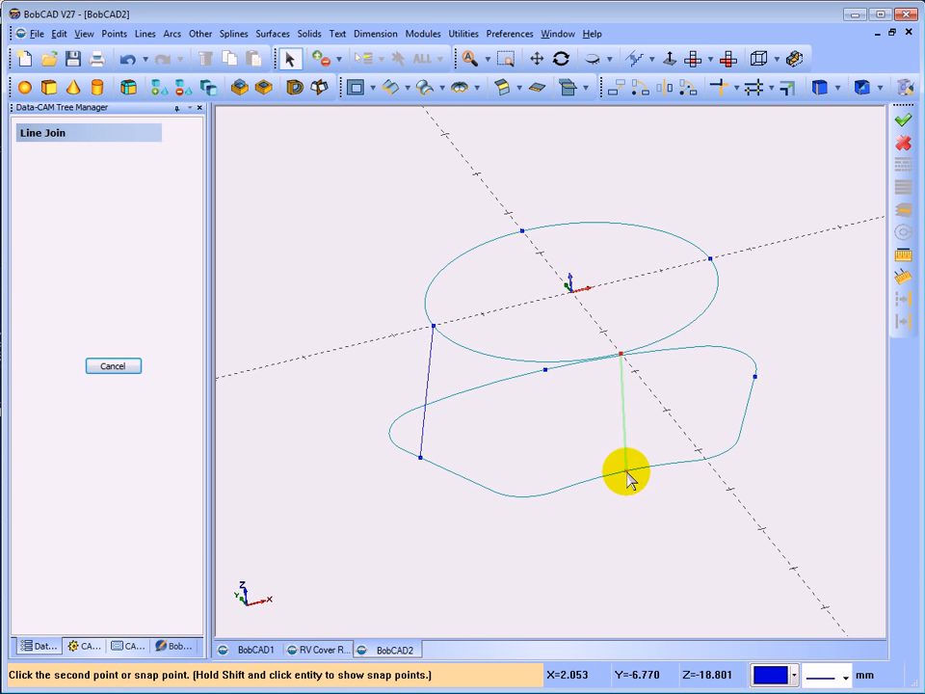
click(625, 472)
Step: Join the circle's right and rear quadrant points to the matching profile points with straight lines, and finish the Line Join
middle_drag(621, 471, 724, 294)
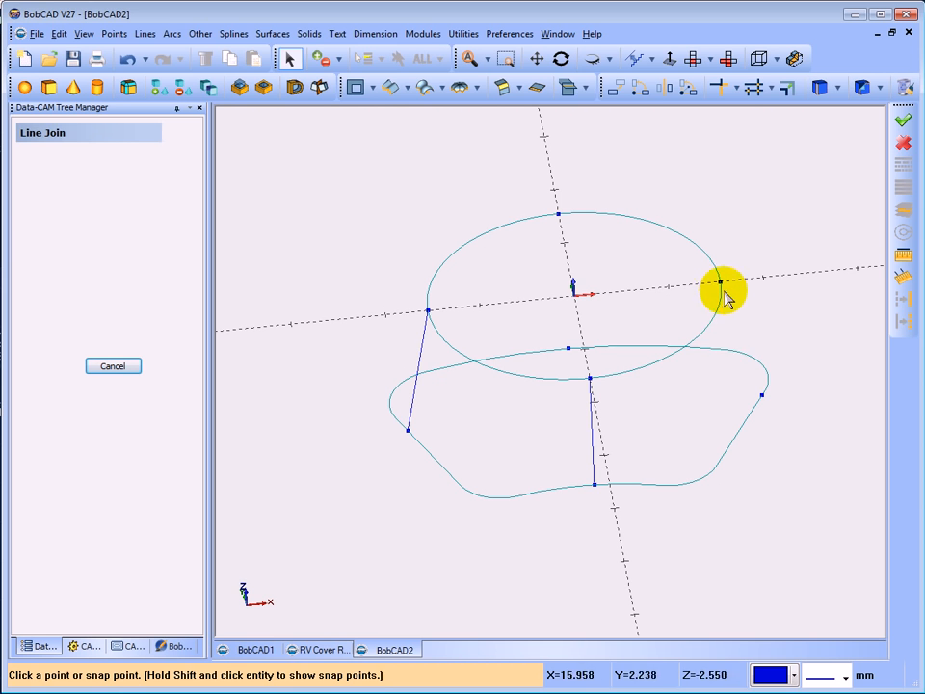
click(721, 282)
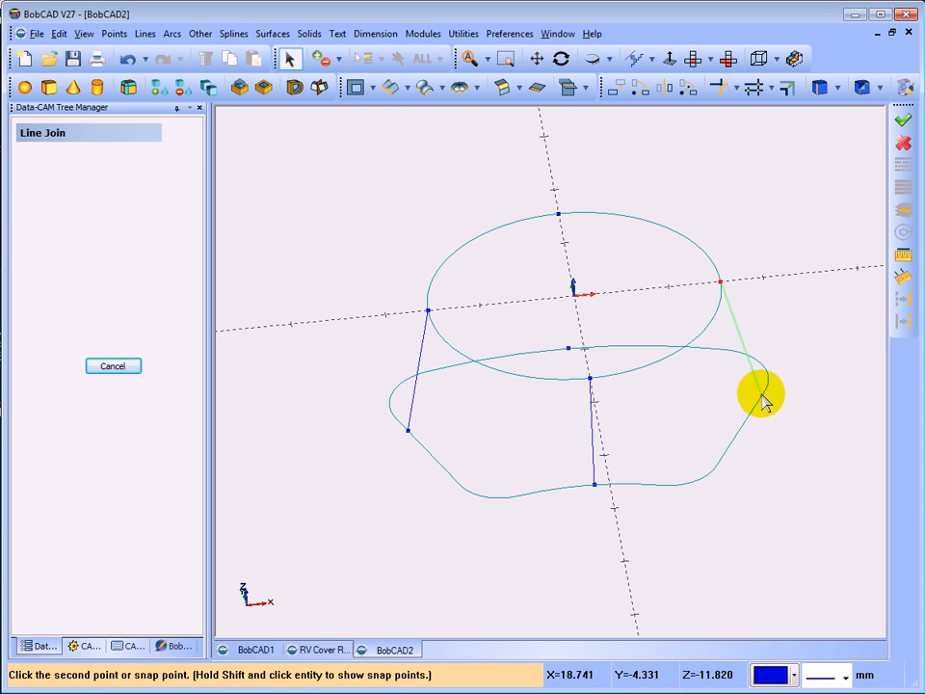
click(761, 394)
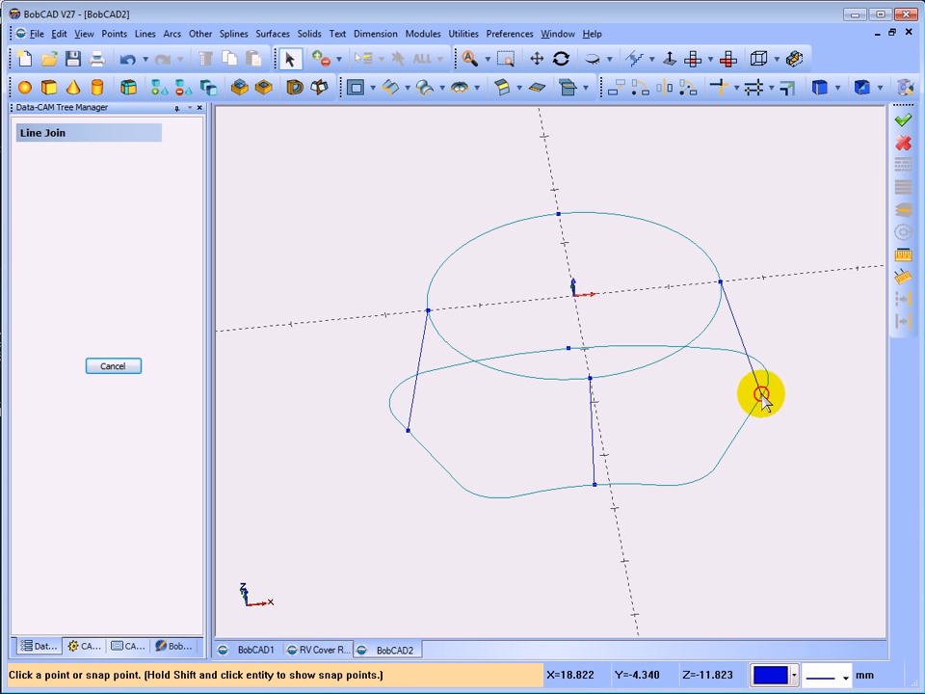
click(559, 214)
click(570, 355)
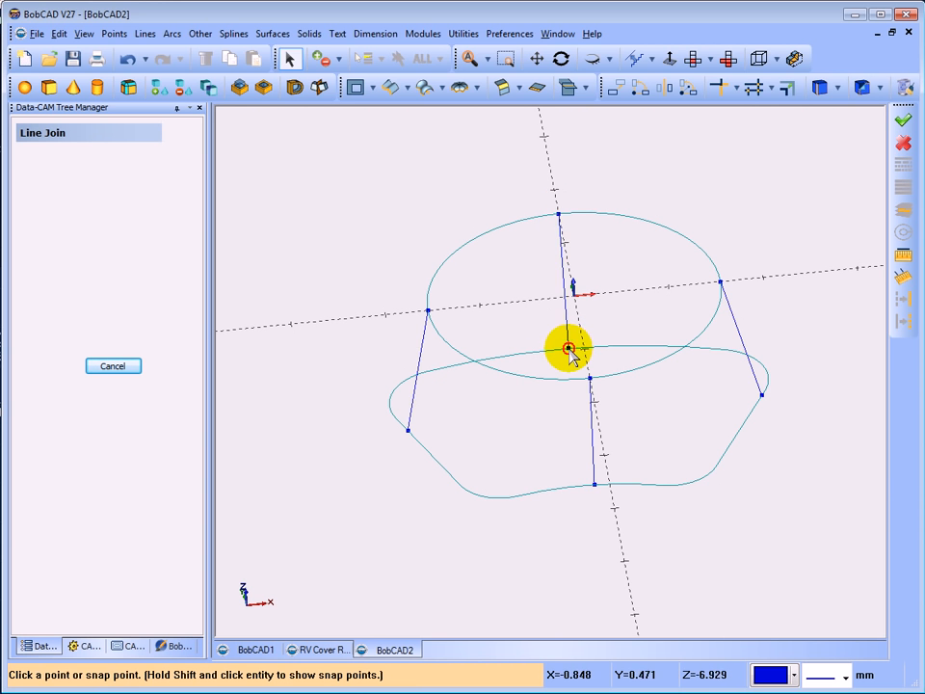
mouse_move(533, 427)
middle_down()
mouse_move(682, 423)
mouse_move(613, 428)
mouse_move(529, 406)
mouse_move(437, 428)
mouse_move(403, 419)
mouse_move(497, 394)
mouse_move(569, 428)
mouse_move(551, 486)
mouse_move(532, 413)
middle_up()
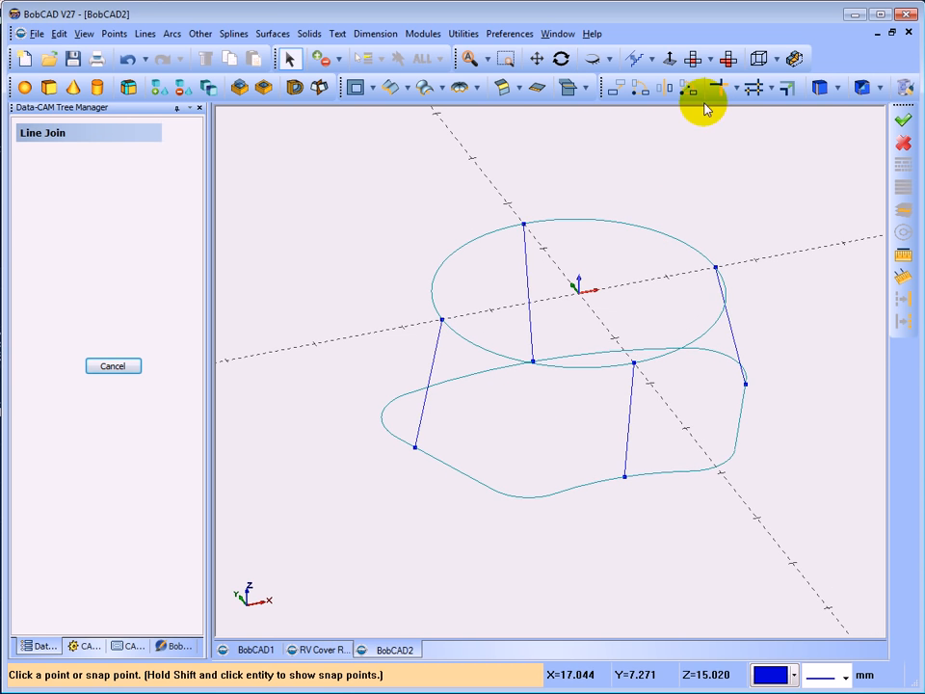
click(691, 57)
click(113, 366)
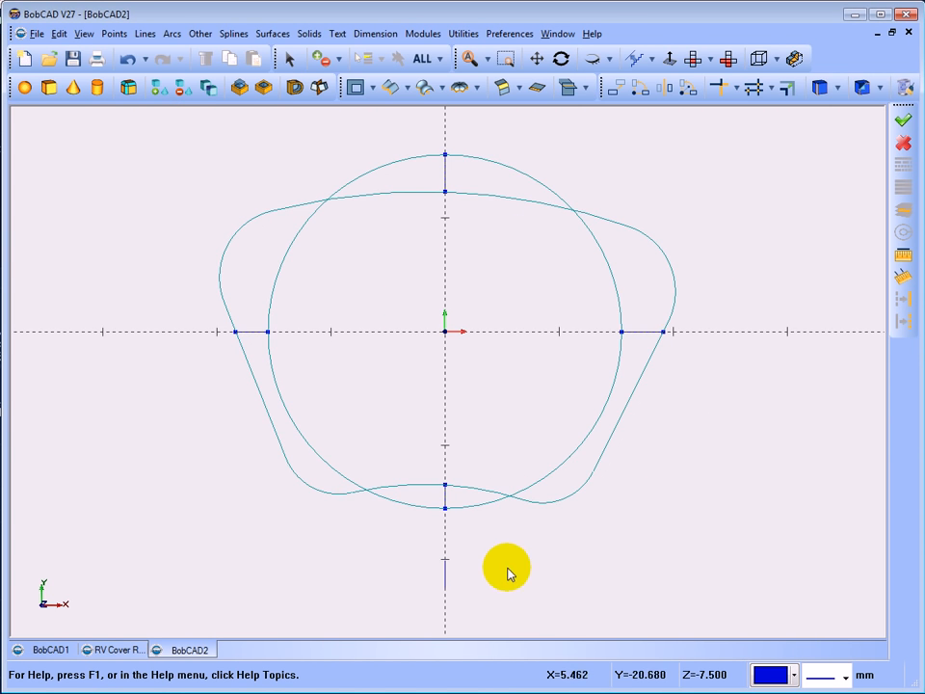
Step: Begin a 4 Edge surface, chaining the circle's front-left quarter arc and the left connecting line as the first two edges
drag(531, 566, 279, 460)
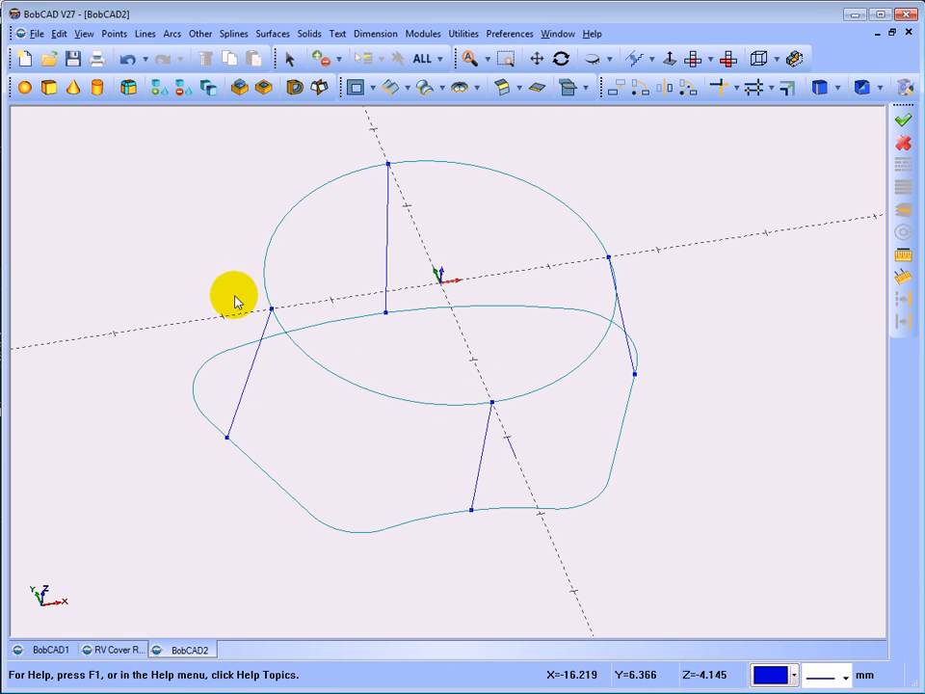
click(408, 88)
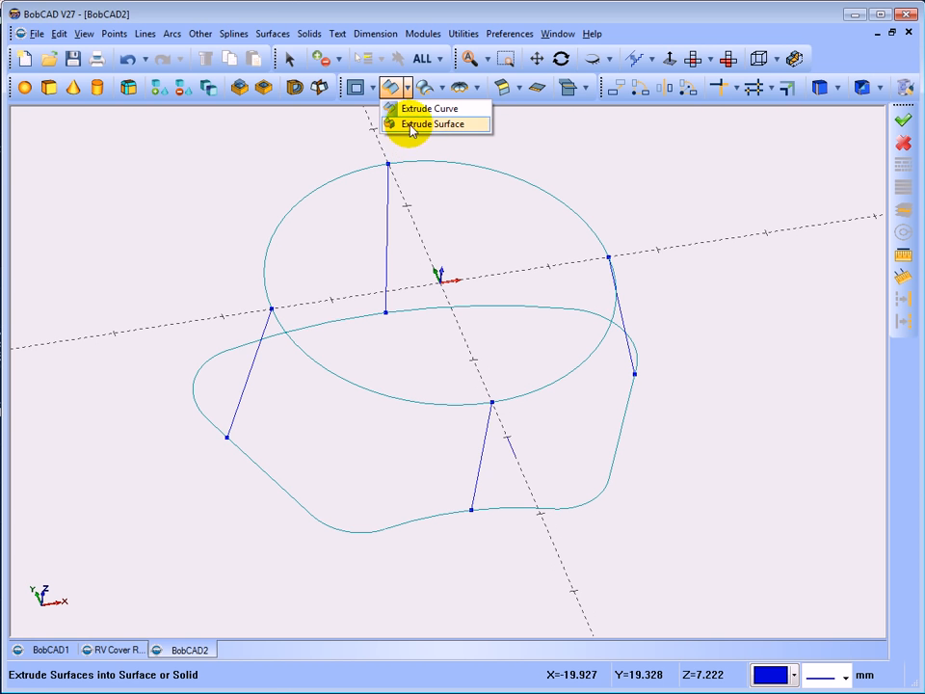
click(271, 35)
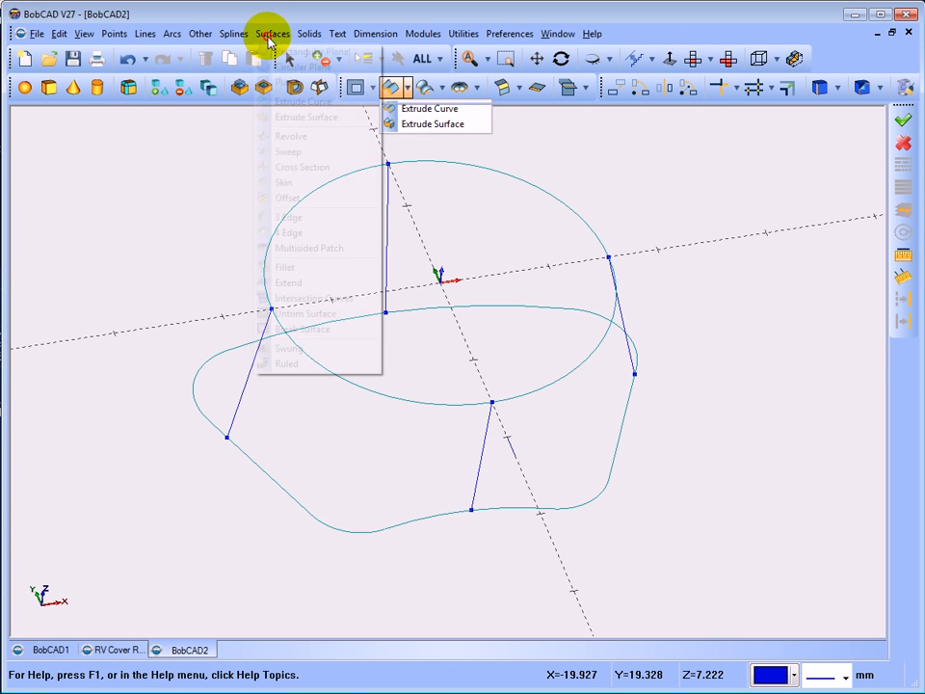
click(289, 234)
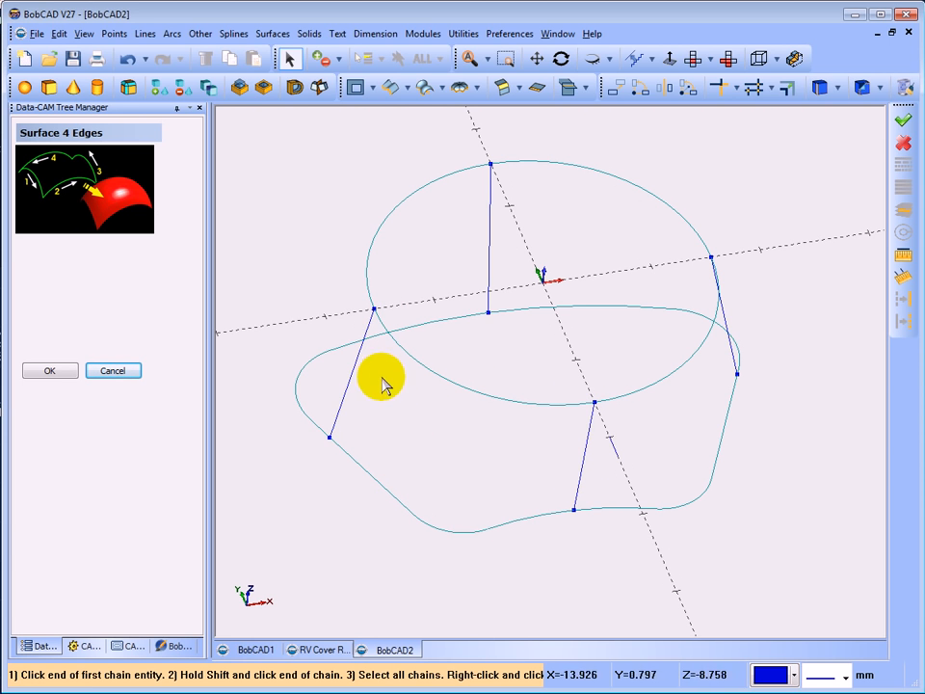
click(378, 322)
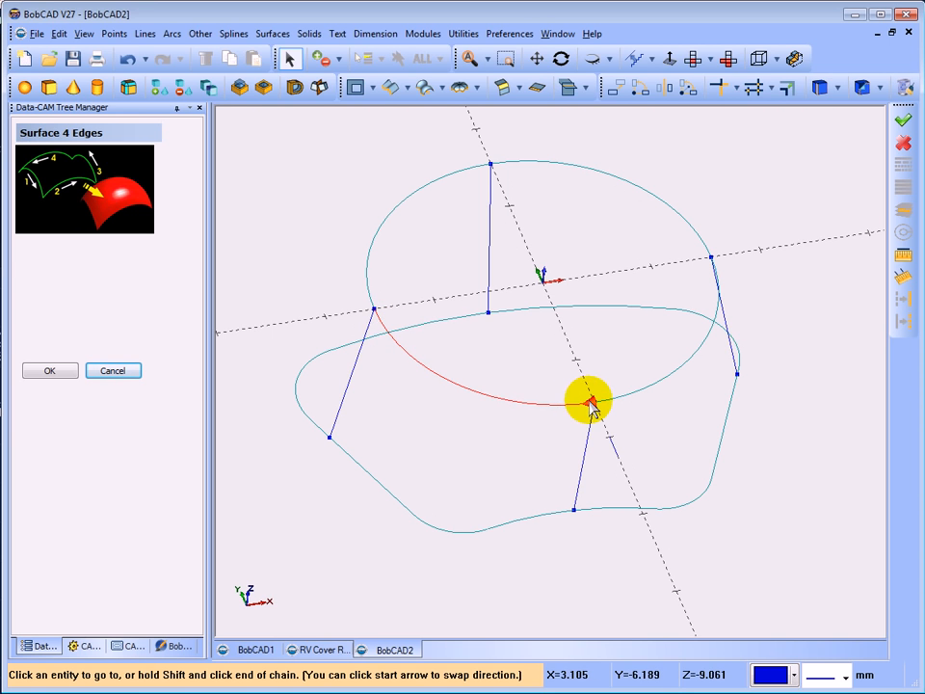
click(381, 322)
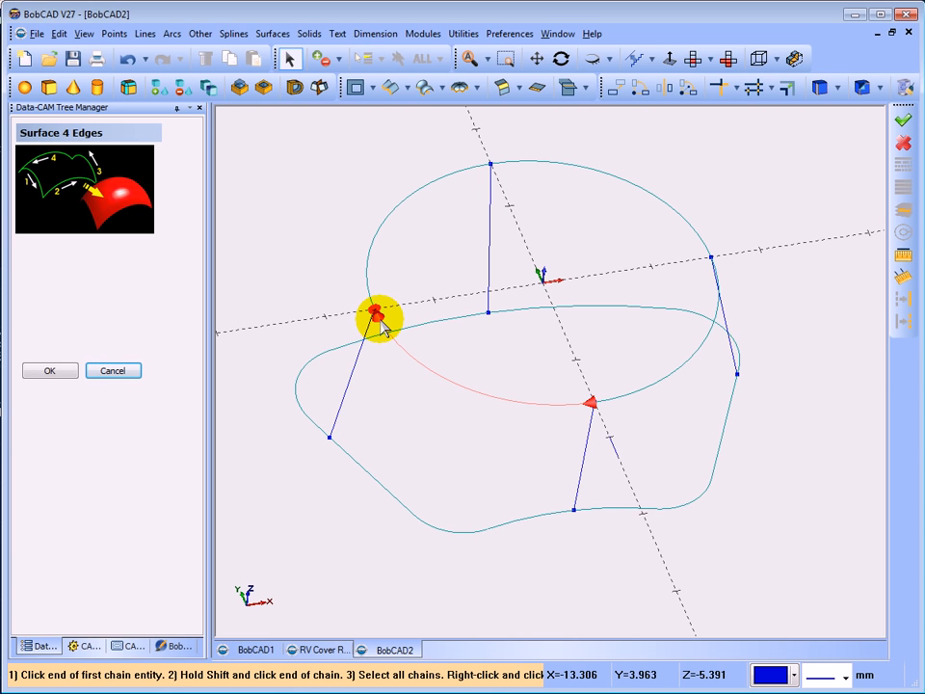
click(333, 432)
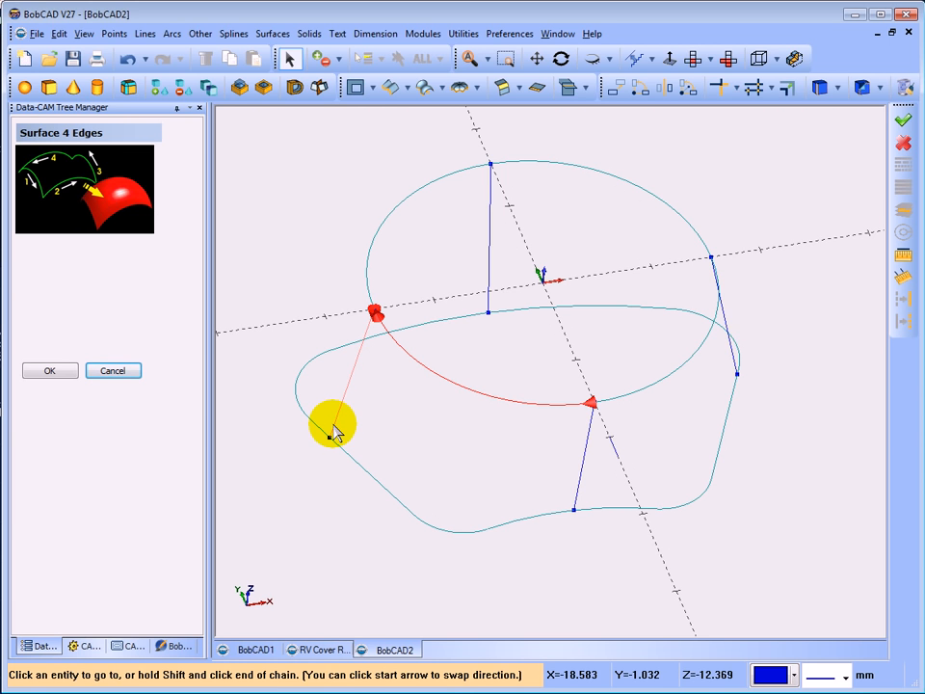
click(333, 432)
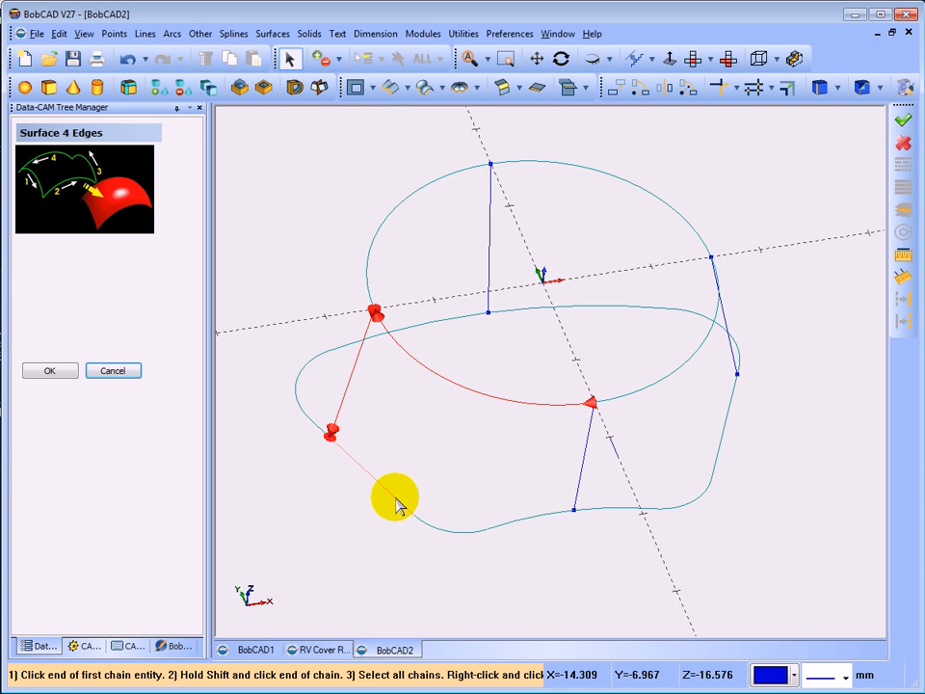
Step: Chain the profile's front-left section and the front connecting line as the remaining edges, and try to create the 4 Edge surface
click(395, 498)
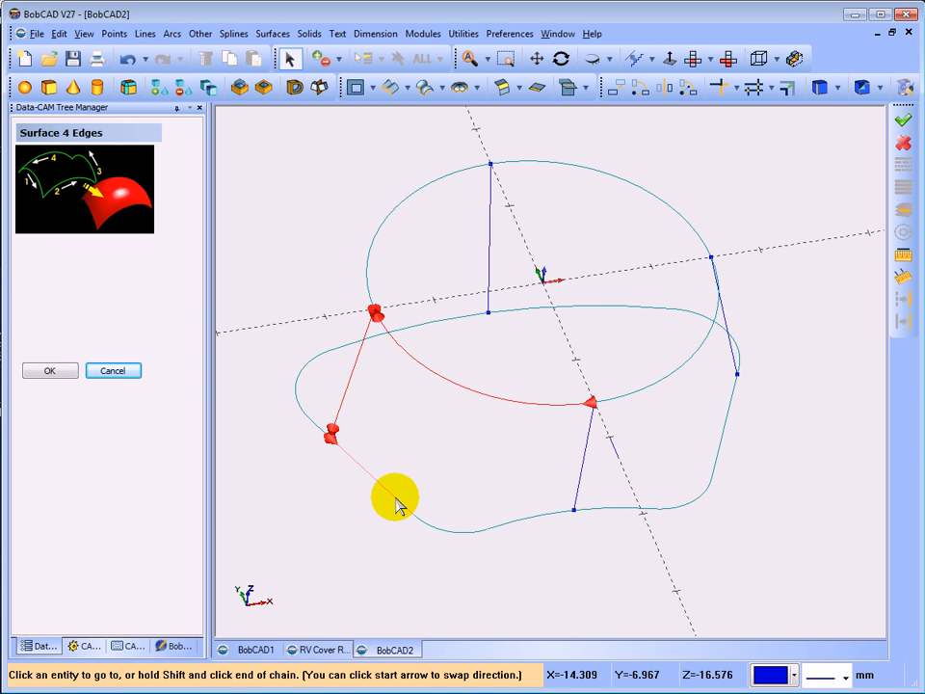
click(565, 514)
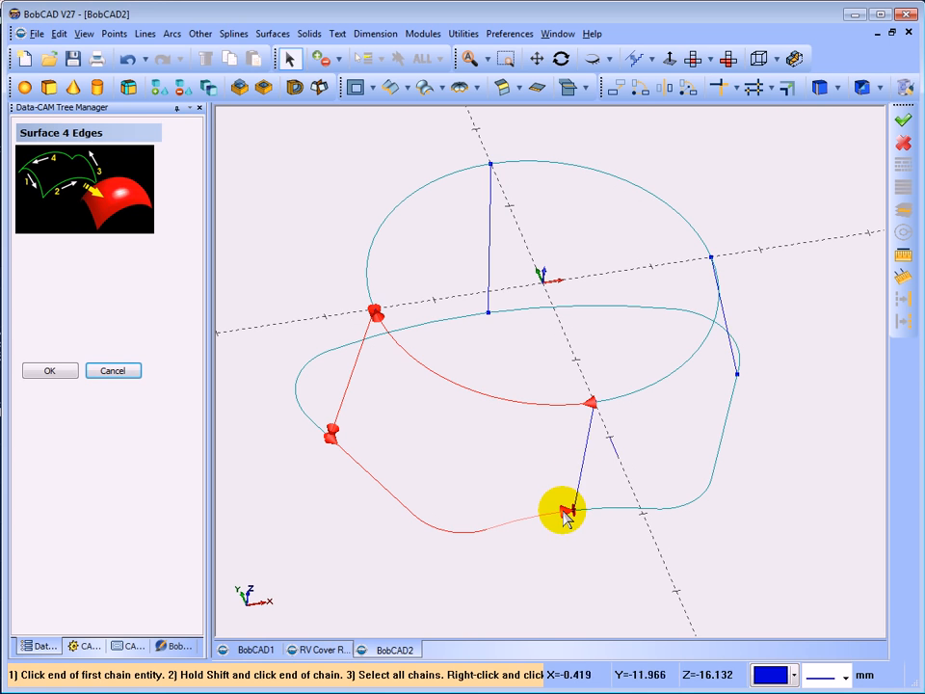
click(596, 425)
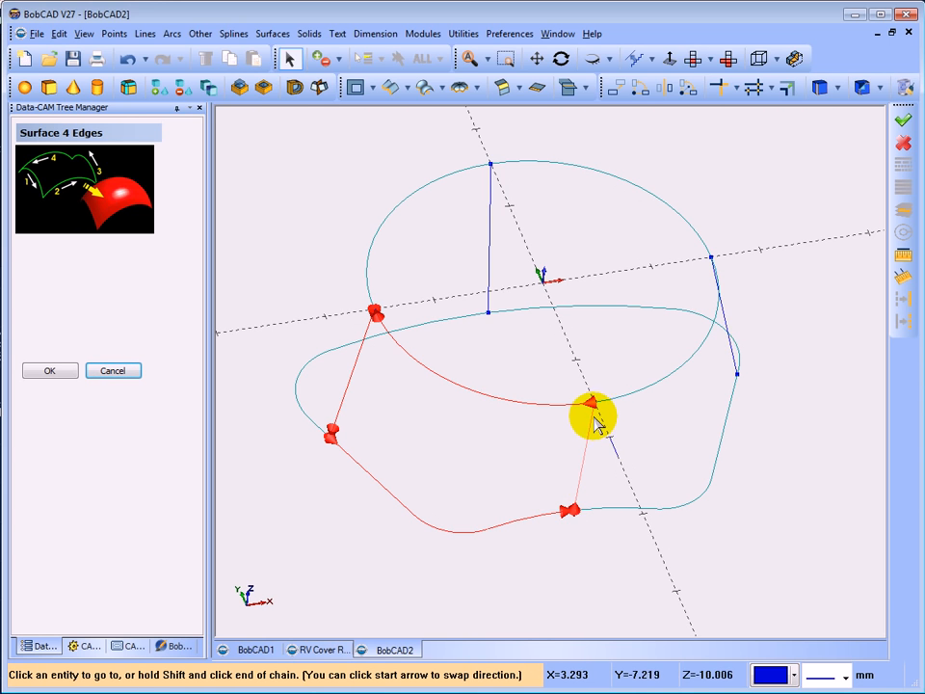
click(595, 424)
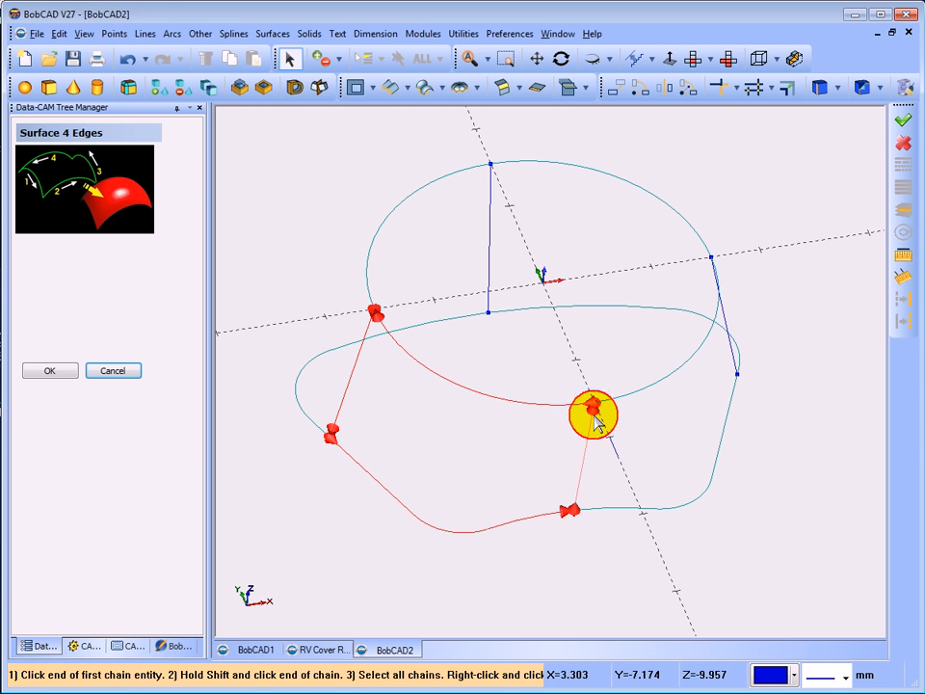
right_click(281, 280)
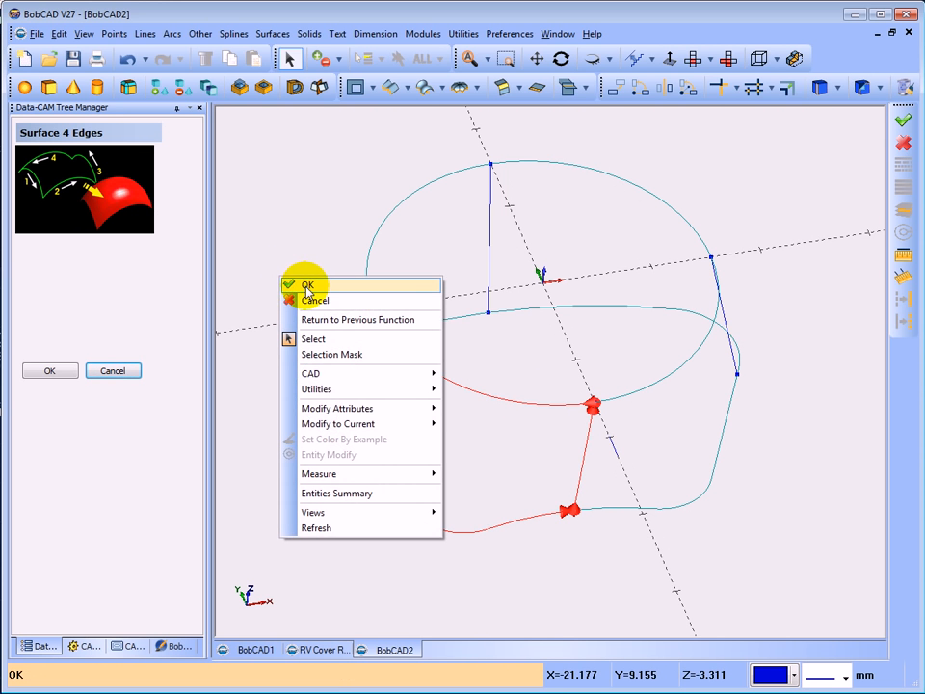
click(302, 287)
Step: Check the surface's lower edge against the profile, leave the 4 Edge function and undo the surface
middle_drag(330, 413, 357, 347)
middle_drag(333, 407, 336, 423)
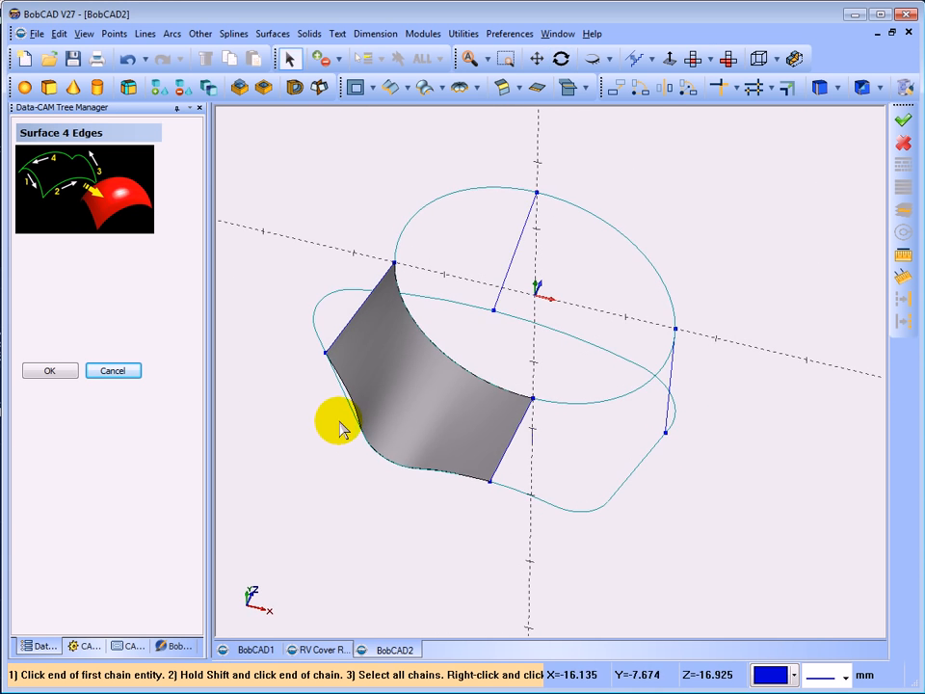
scroll(328, 405, up, 5)
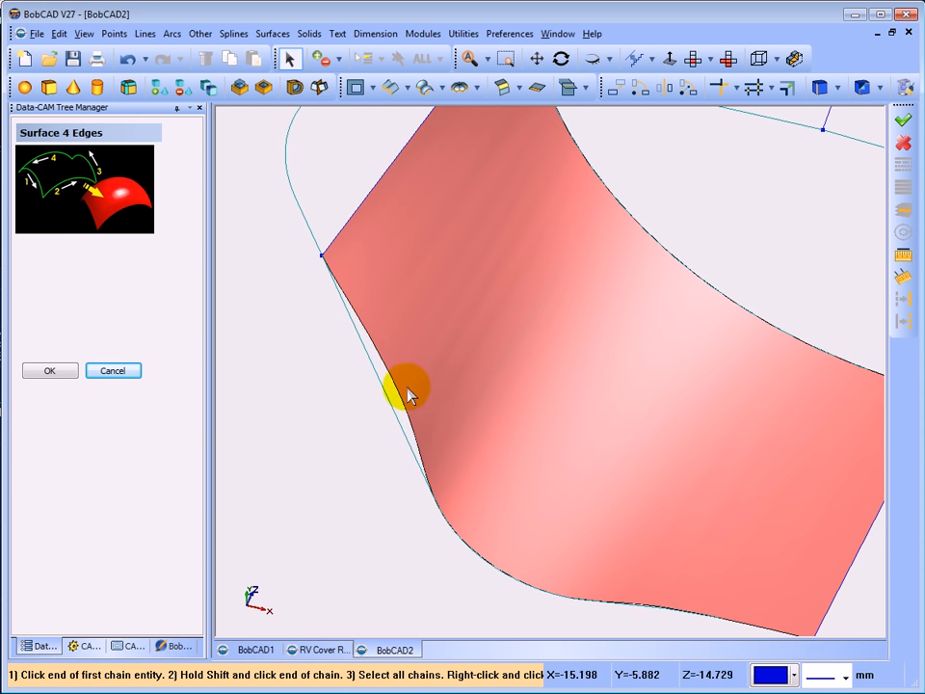
scroll(525, 535, down, 3)
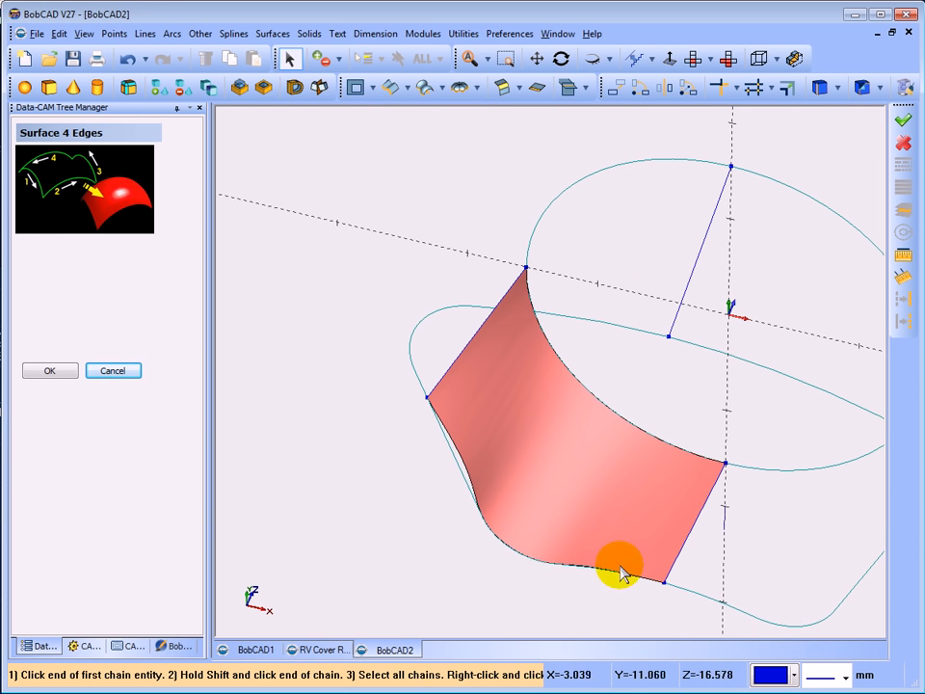
middle_drag(438, 410, 422, 445)
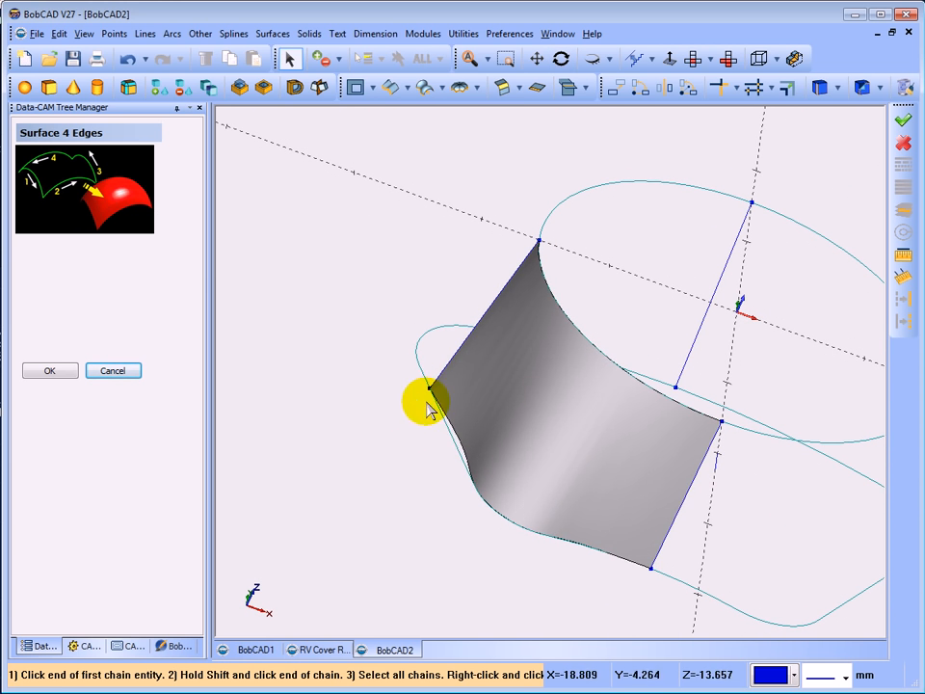
middle_drag(419, 390, 381, 435)
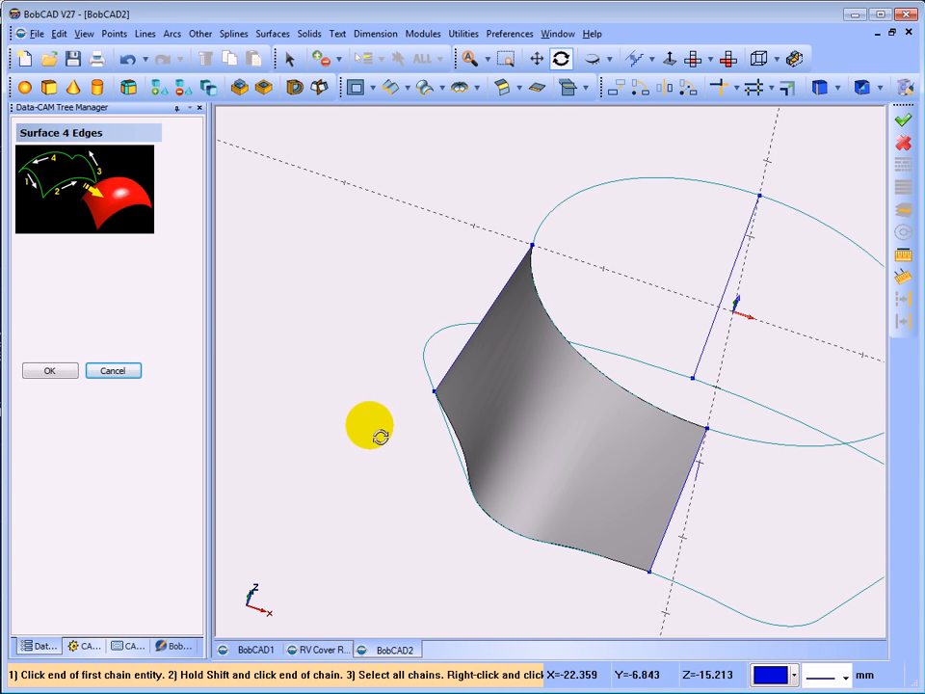
click(115, 372)
click(128, 61)
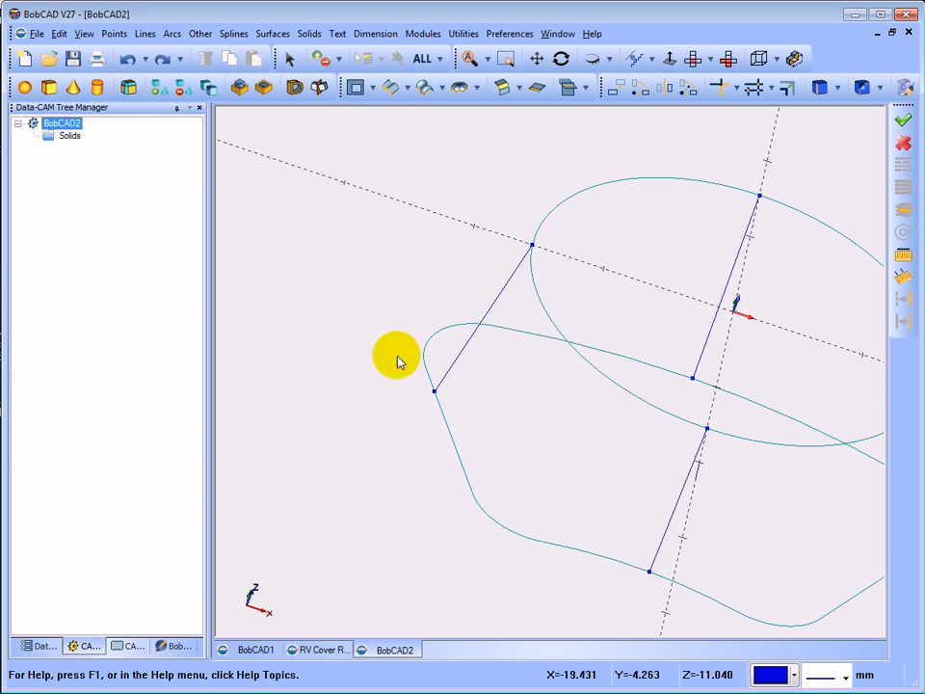
Step: Add end points at both ends of the profile's front-left corner arc, and finish the Point End function
middle_drag(493, 375, 551, 457)
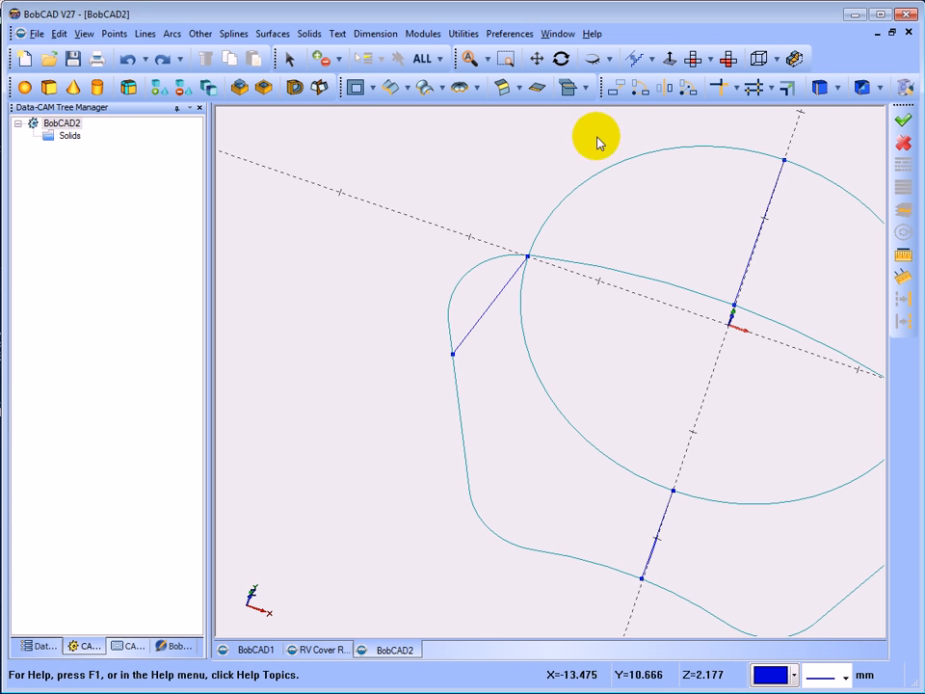
click(693, 59)
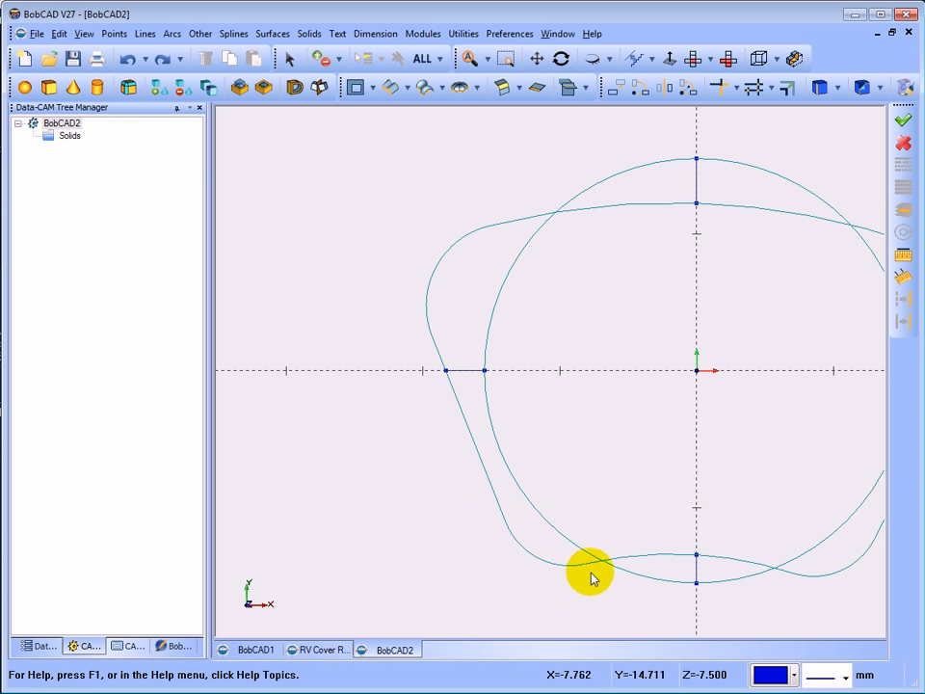
click(121, 38)
click(111, 93)
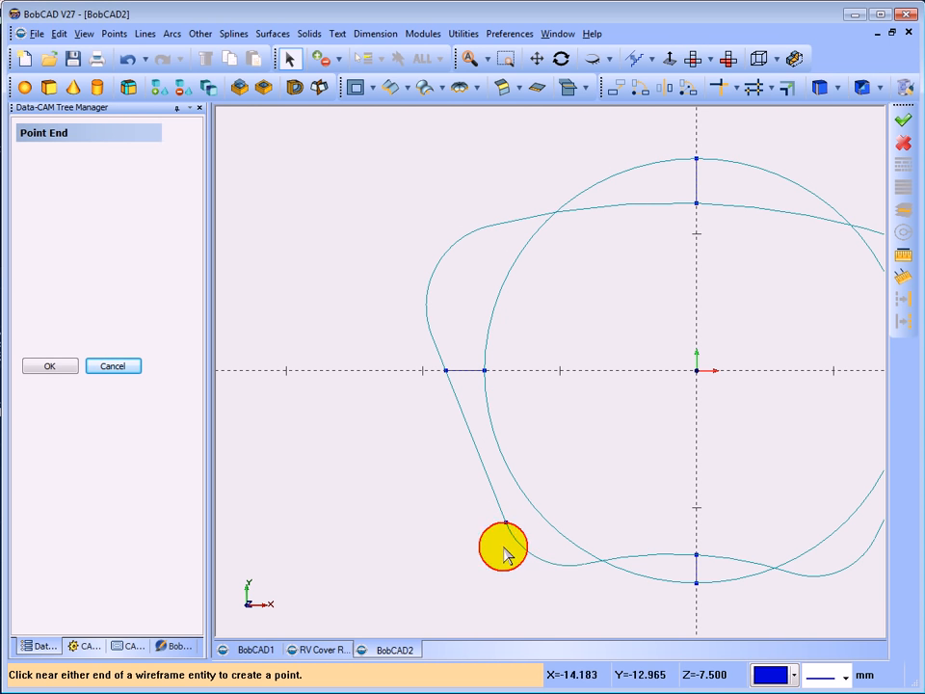
click(578, 567)
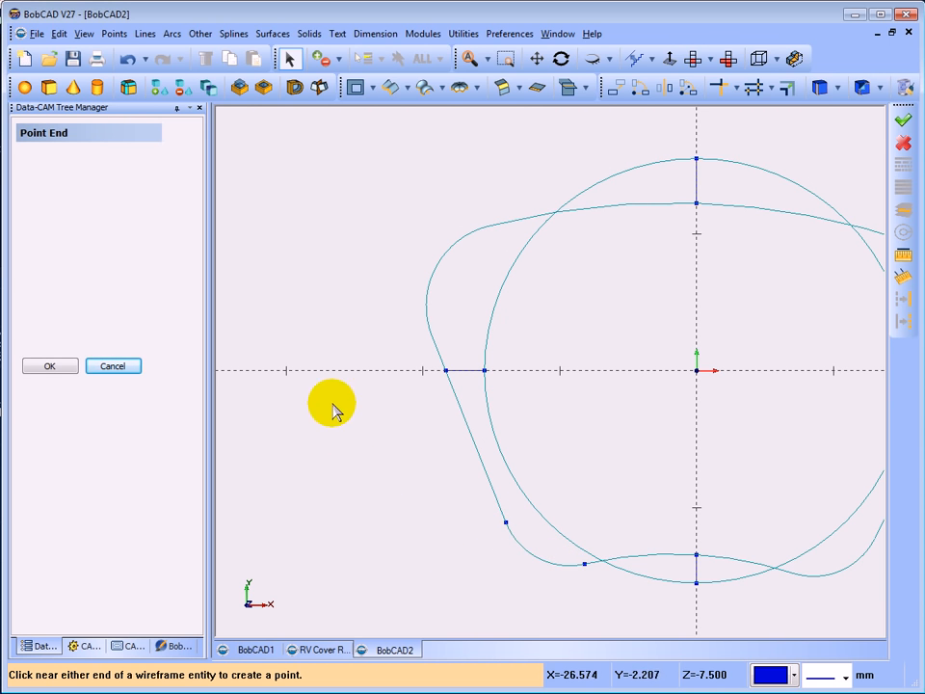
click(468, 60)
click(198, 108)
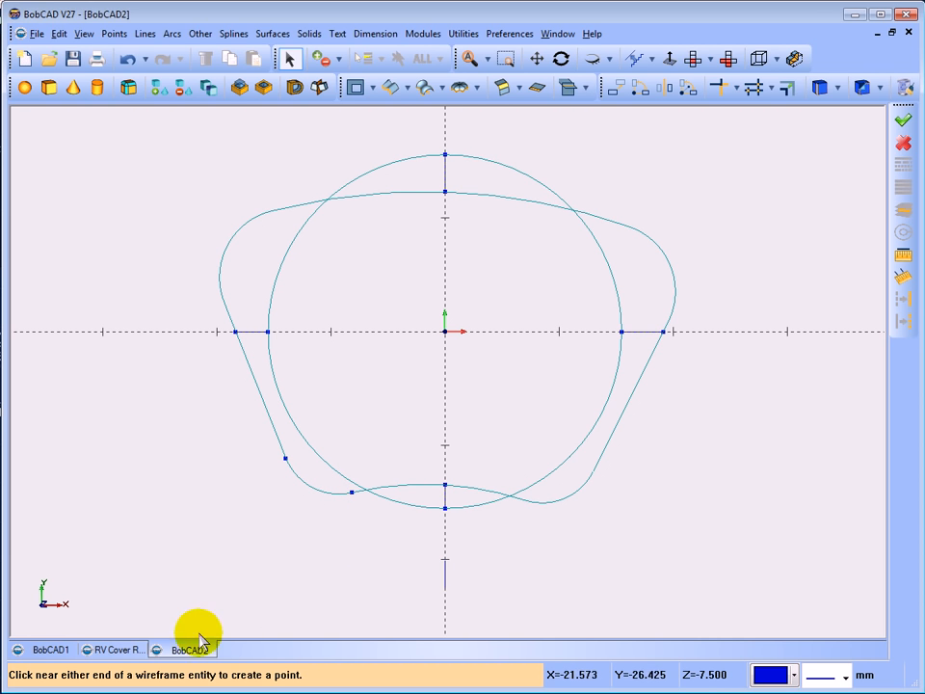
key(Escape)
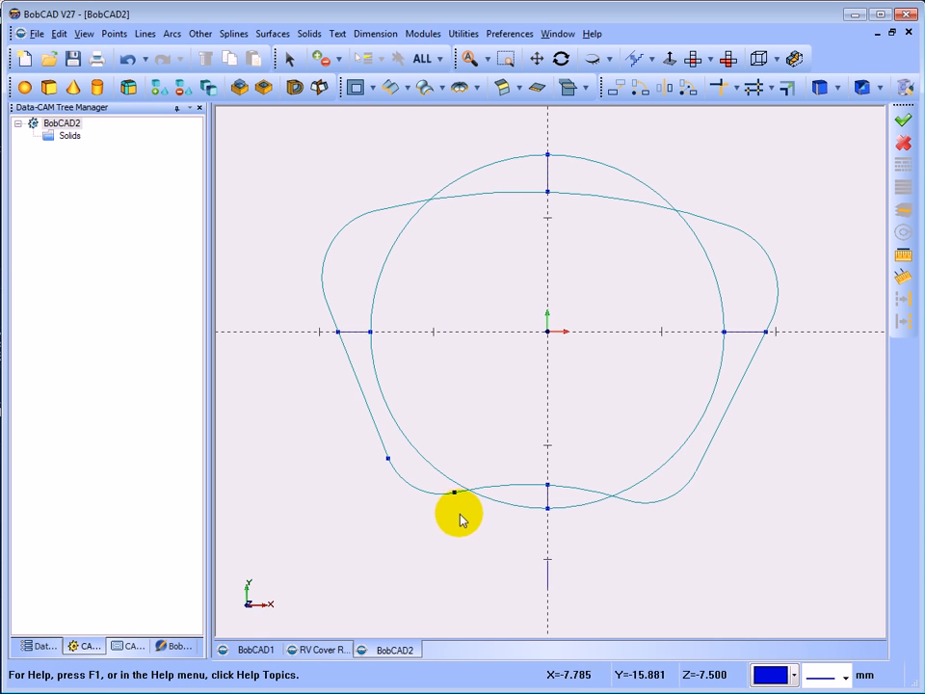
Step: Translate all the wireframe geometry by -15 mm in Z
mouse_move(590, 562)
middle_down()
mouse_move(609, 514)
mouse_move(619, 531)
mouse_move(608, 522)
mouse_move(561, 543)
mouse_move(542, 538)
mouse_move(539, 514)
mouse_move(580, 526)
mouse_move(611, 551)
mouse_move(630, 546)
mouse_move(618, 555)
mouse_move(621, 565)
mouse_move(589, 557)
mouse_move(595, 545)
mouse_move(538, 469)
mouse_move(634, 580)
mouse_move(634, 568)
mouse_move(613, 565)
mouse_move(617, 577)
mouse_move(616, 561)
middle_up()
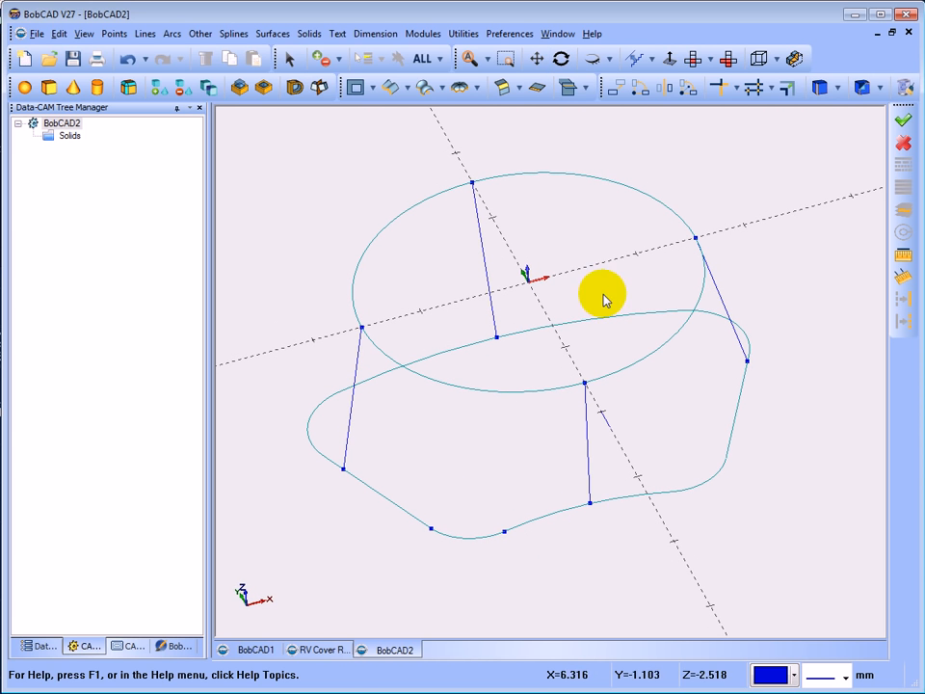
click(617, 88)
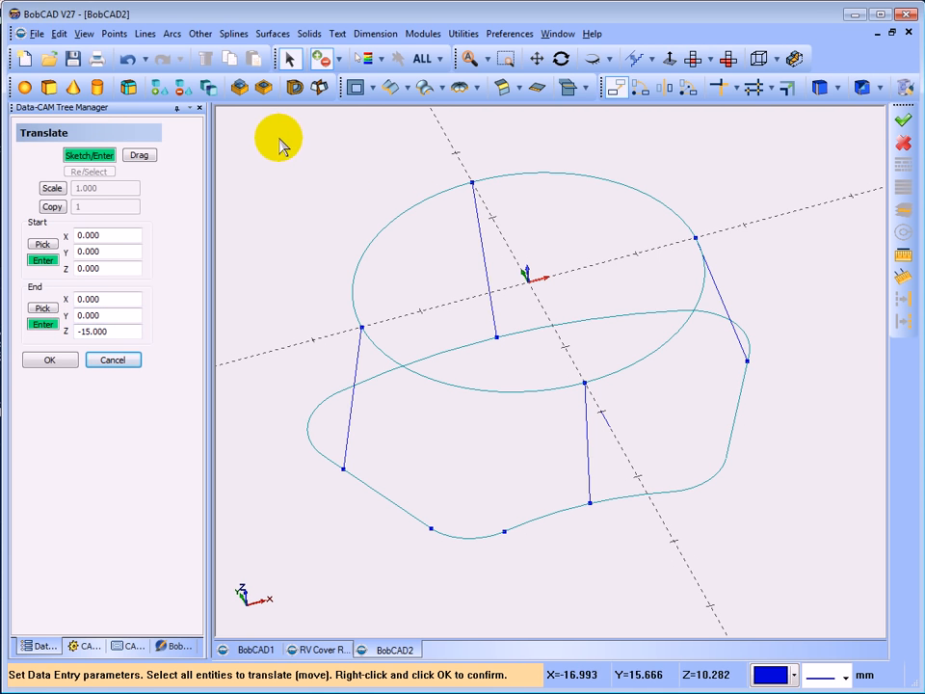
drag(280, 139, 805, 568)
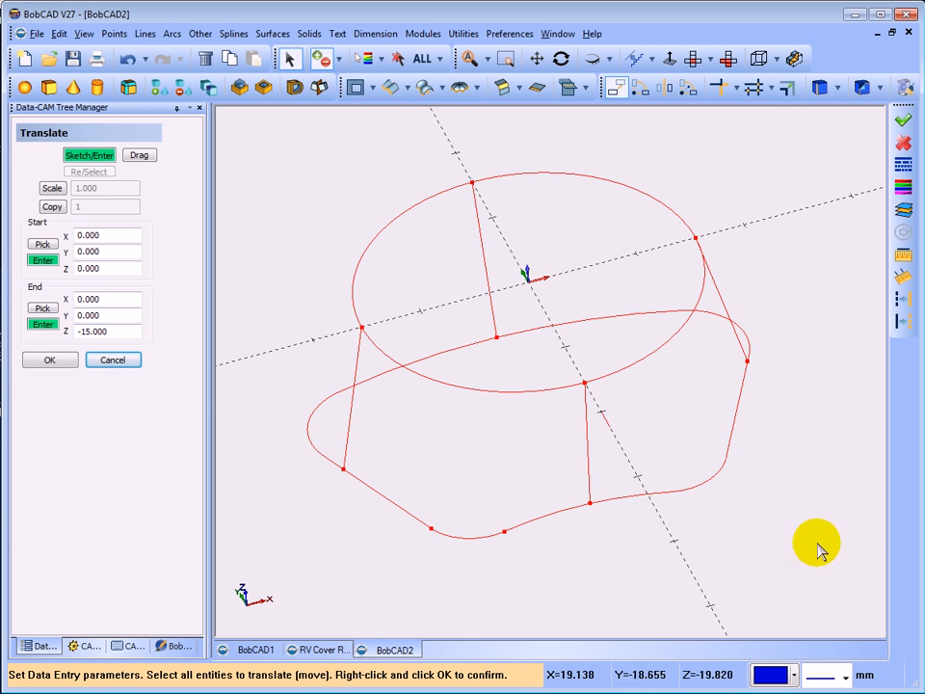
right_click(799, 269)
click(826, 275)
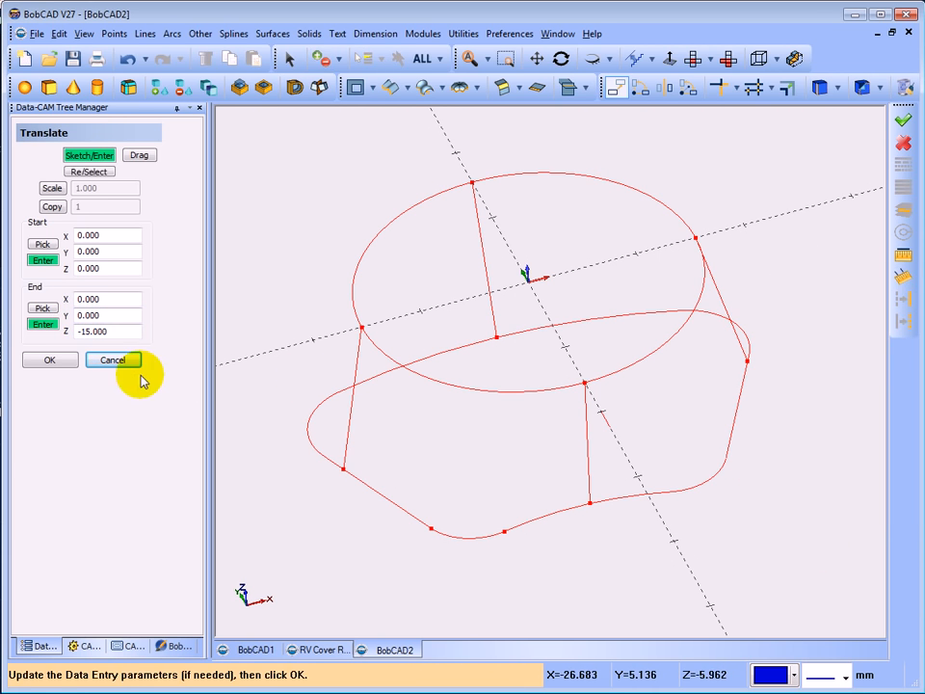
click(53, 361)
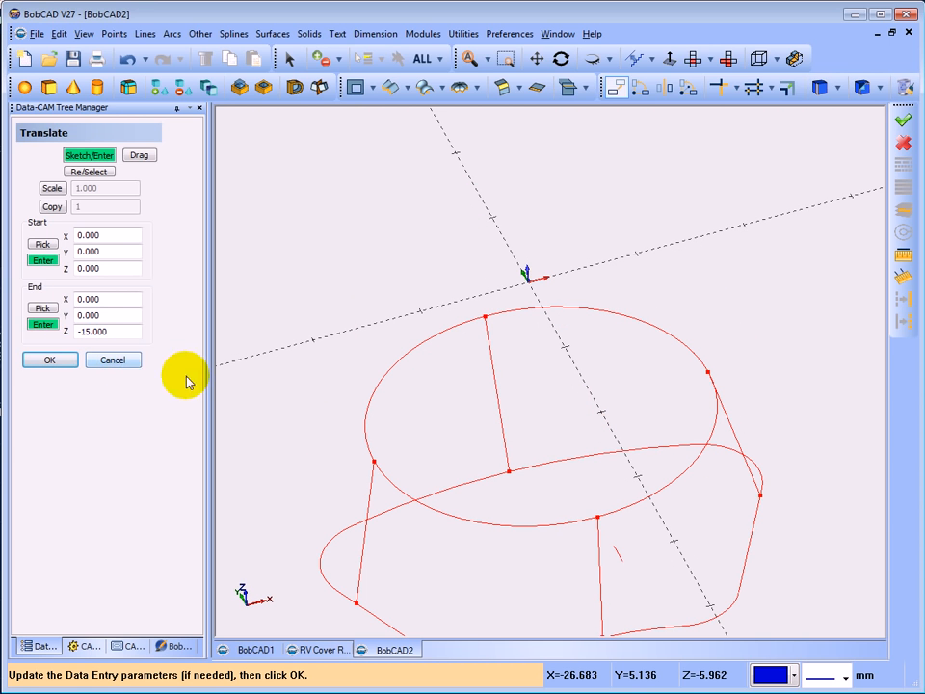
Step: Translate the same geometry by 30 mm in Z and finish the Translate function
drag(94, 329, 68, 315)
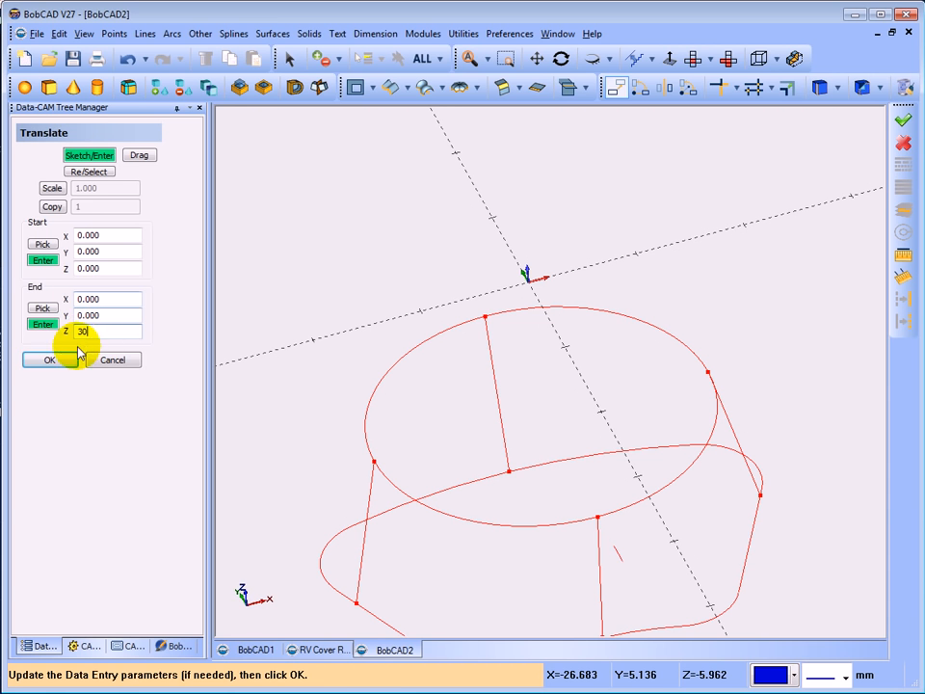
click(46, 362)
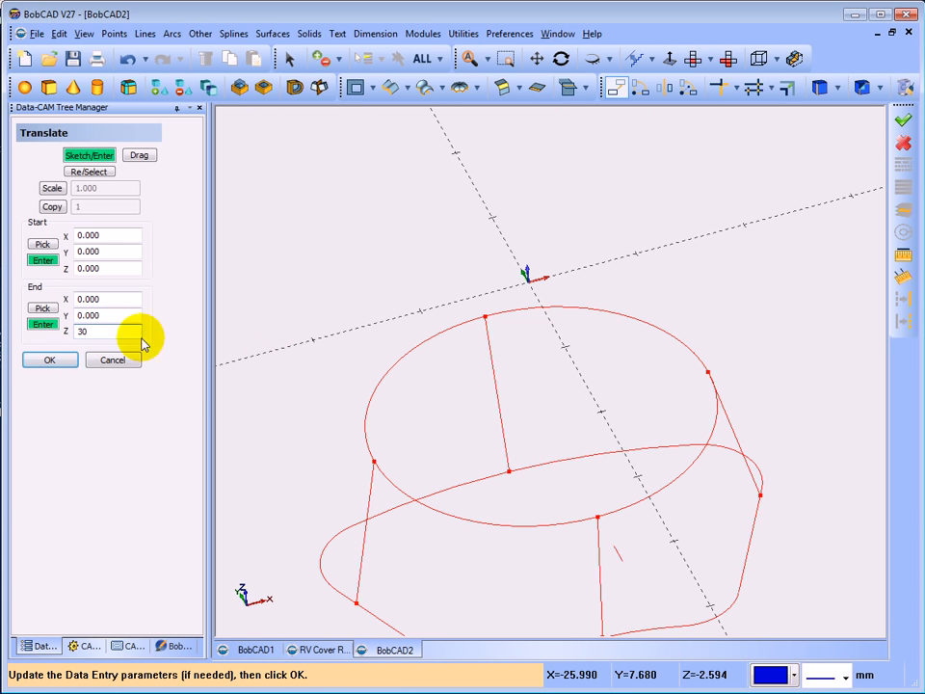
click(66, 364)
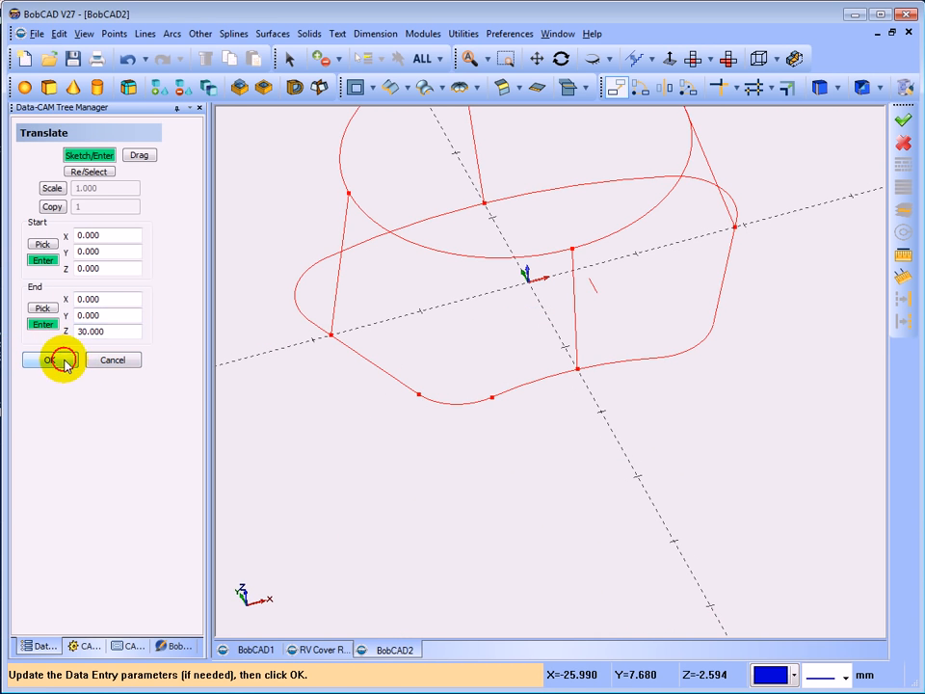
click(113, 362)
Step: Delete the short stray line inside the front-right part of the lower profile
middle_drag(437, 448, 488, 459)
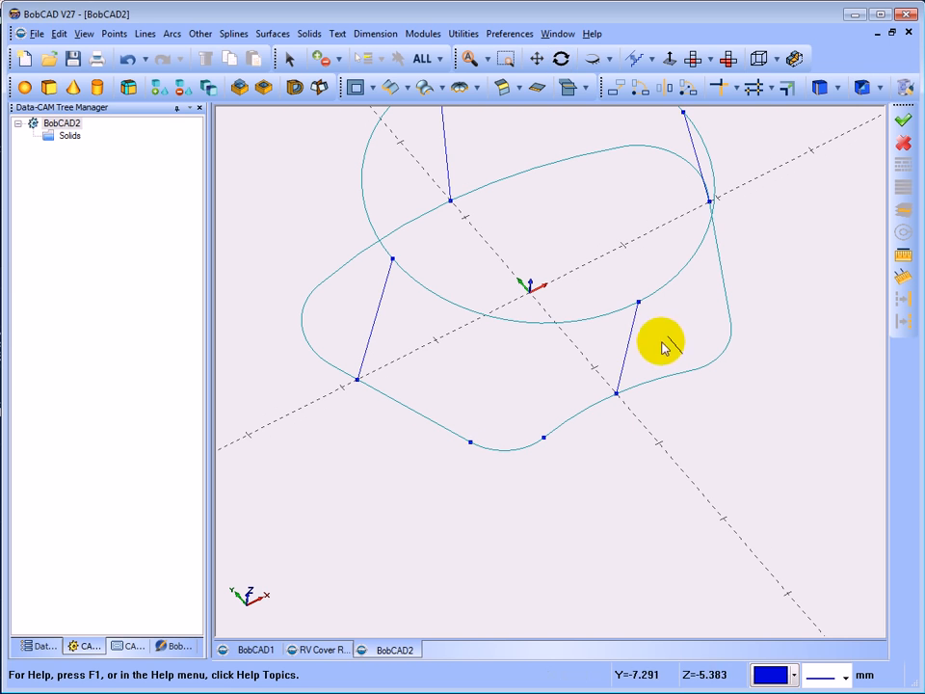
click(289, 60)
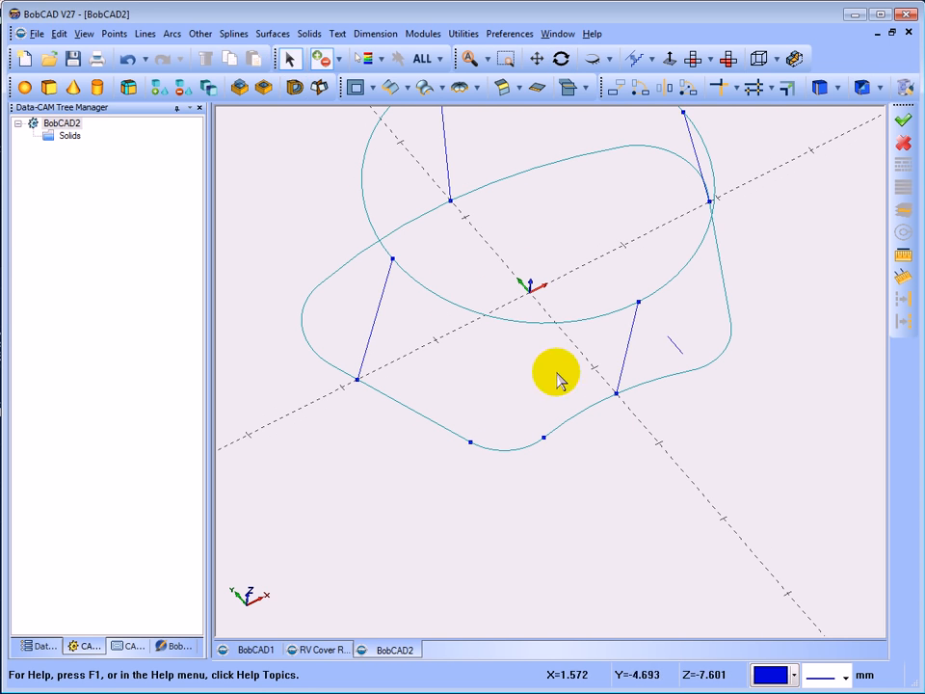
click(205, 59)
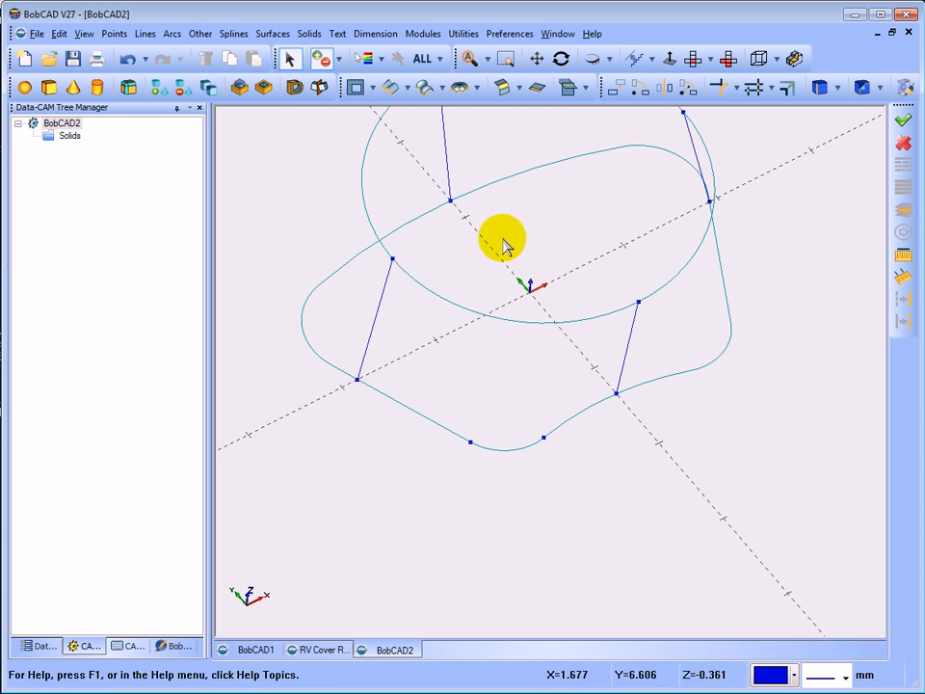
Step: In the top view, sketch a line from the front-left corner arc's outer end point across the circle to about X -9.3, Y -8.0
click(693, 60)
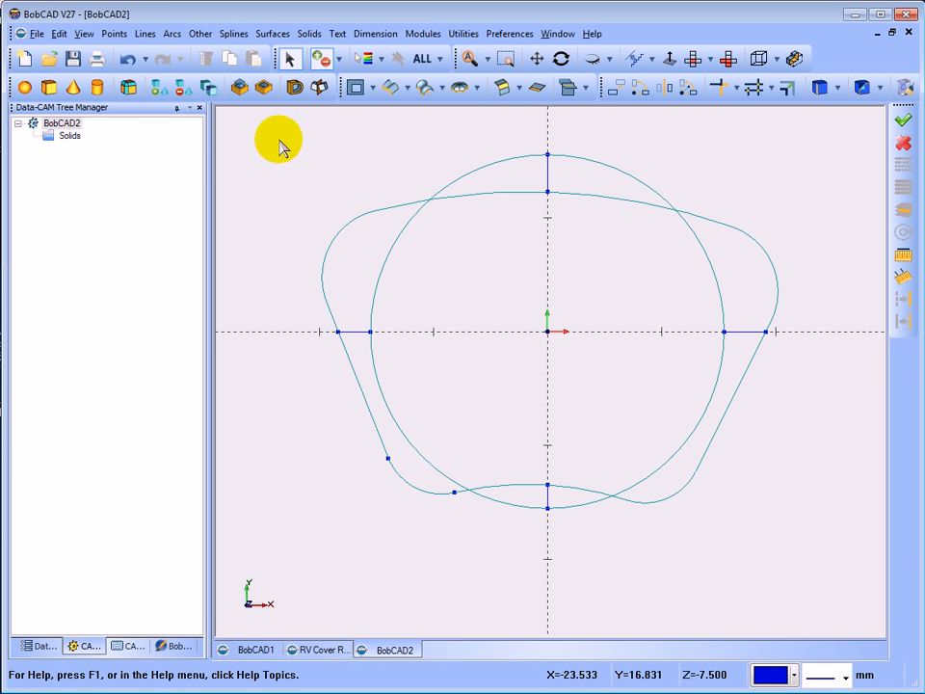
click(143, 34)
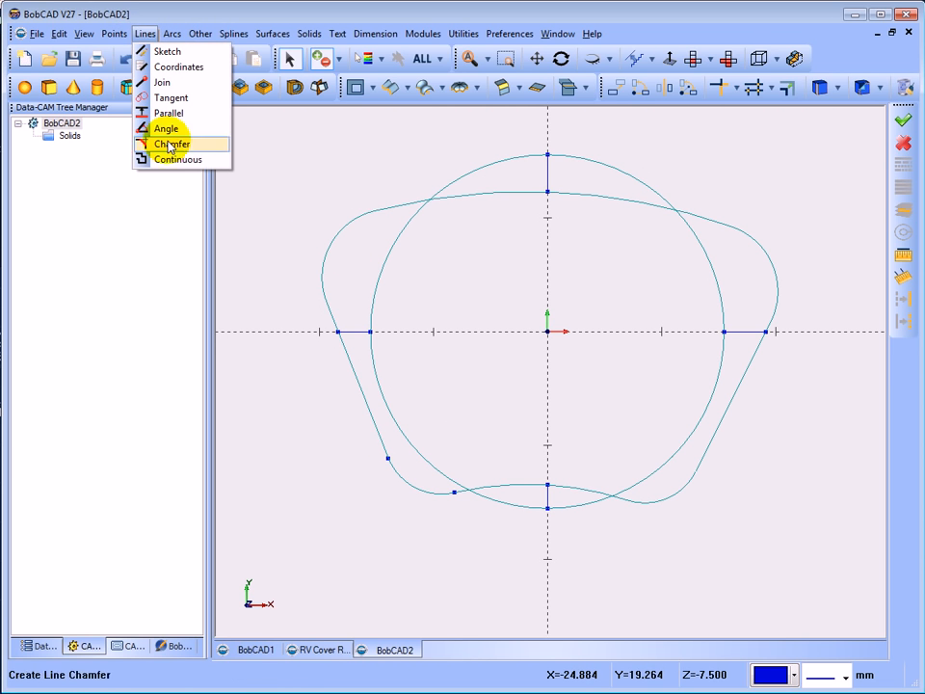
click(170, 160)
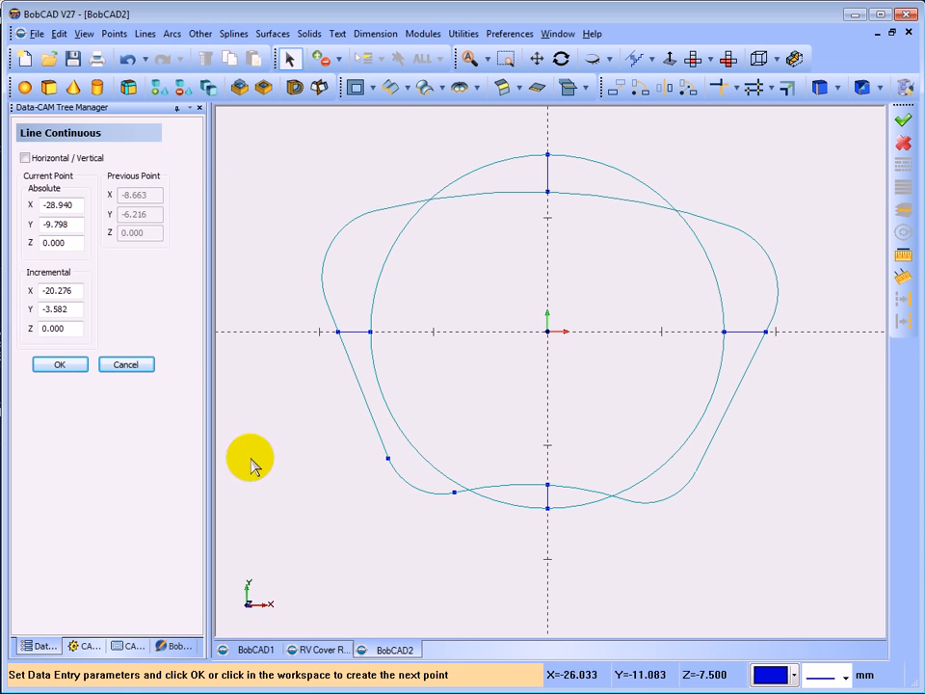
click(387, 459)
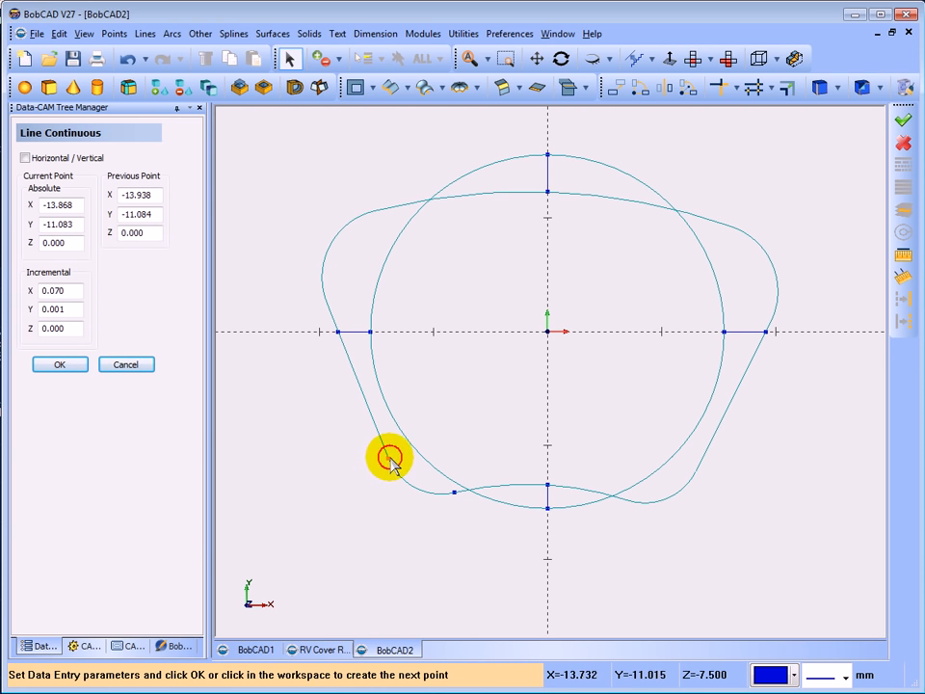
click(441, 424)
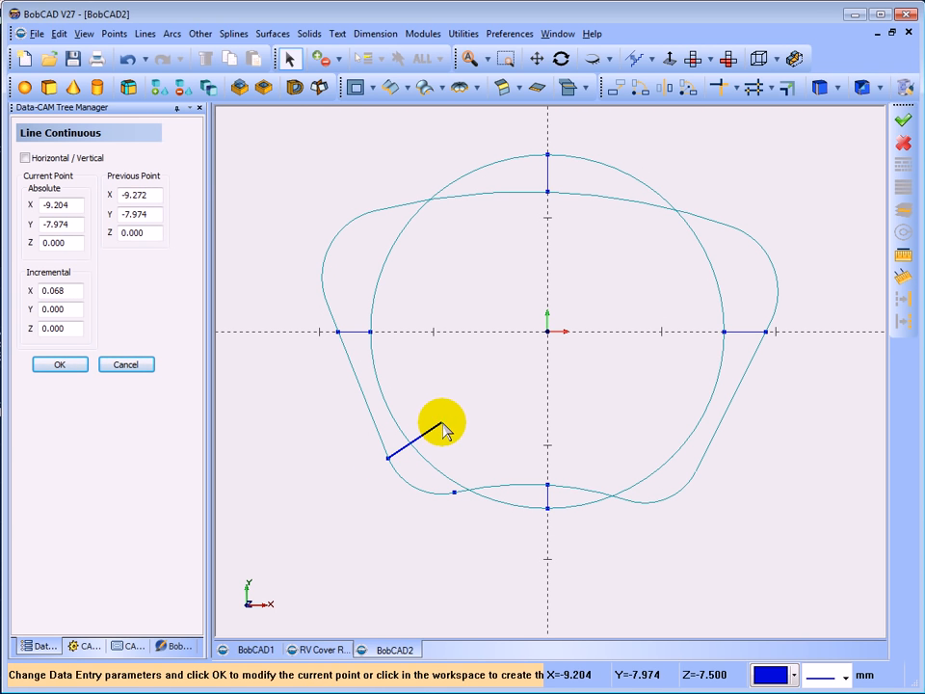
right_click(443, 431)
click(468, 433)
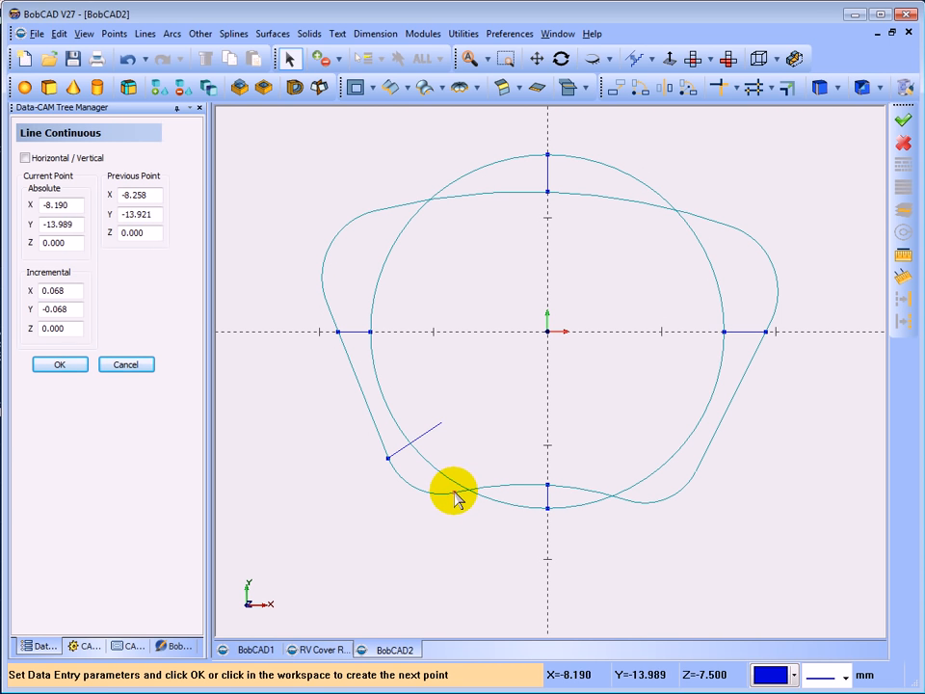
Step: Sketch a second line from the arc's other end point across the circle to about X -7.2, Y -7.7, and finish the Line Continuous function
click(453, 492)
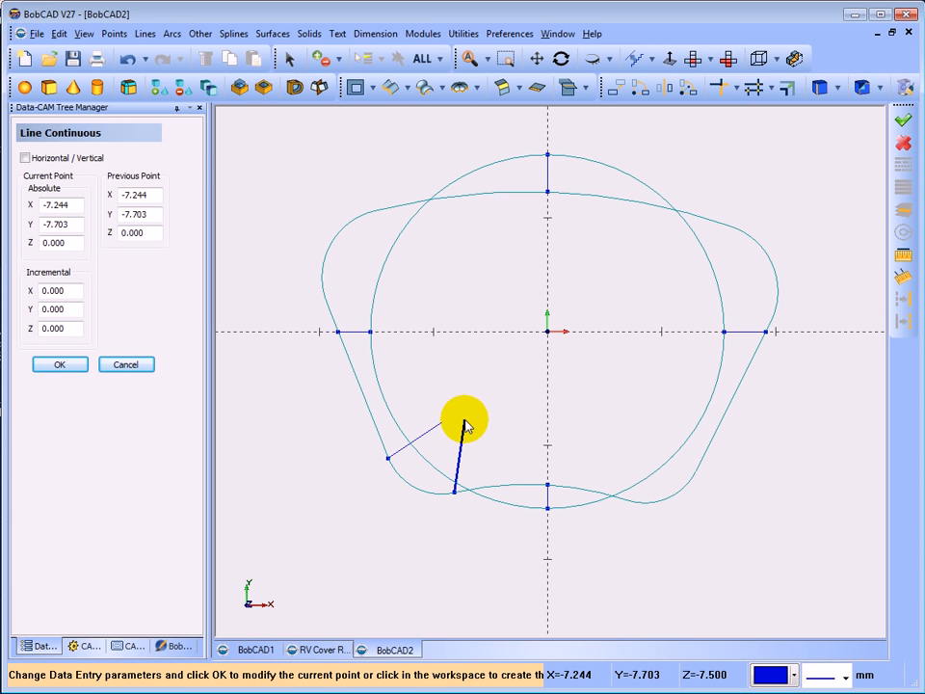
right_click(463, 425)
click(479, 430)
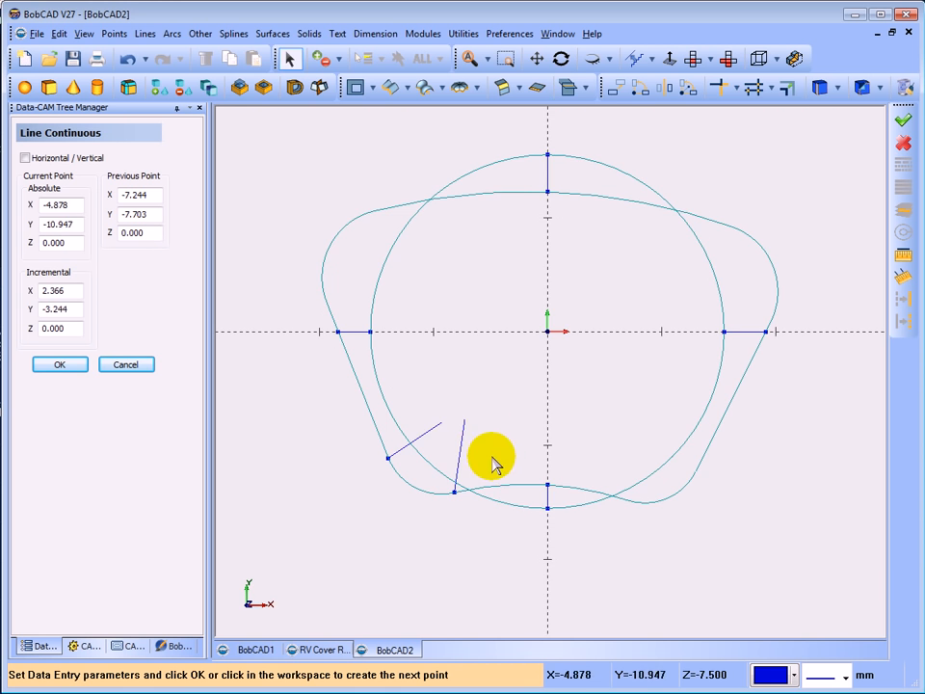
mouse_move(492, 461)
middle_down()
mouse_move(505, 439)
mouse_move(501, 410)
mouse_move(341, 439)
mouse_move(340, 464)
mouse_move(345, 428)
mouse_move(337, 426)
middle_up()
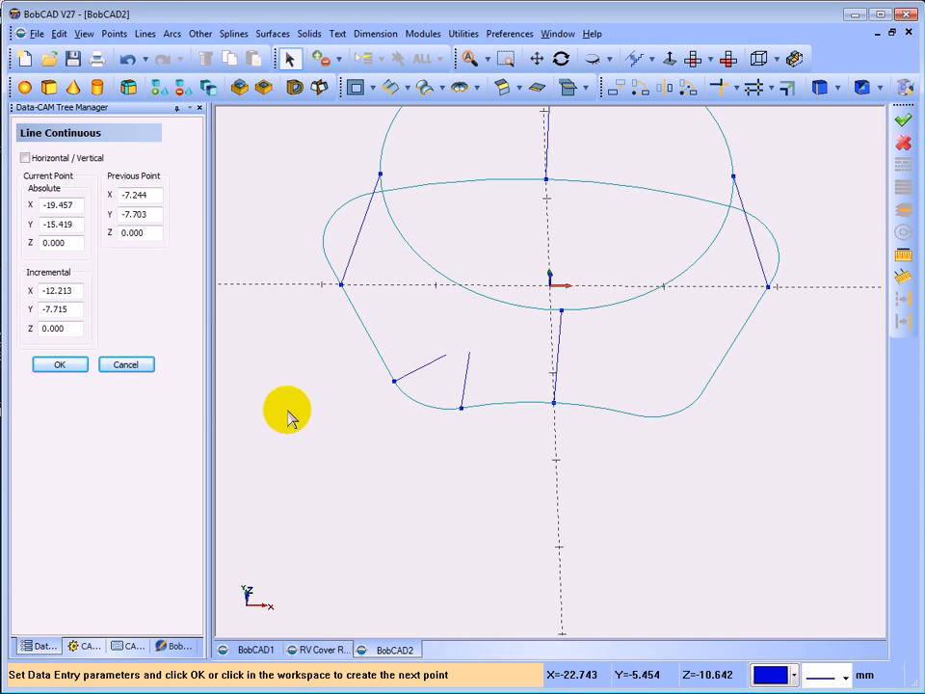
click(133, 364)
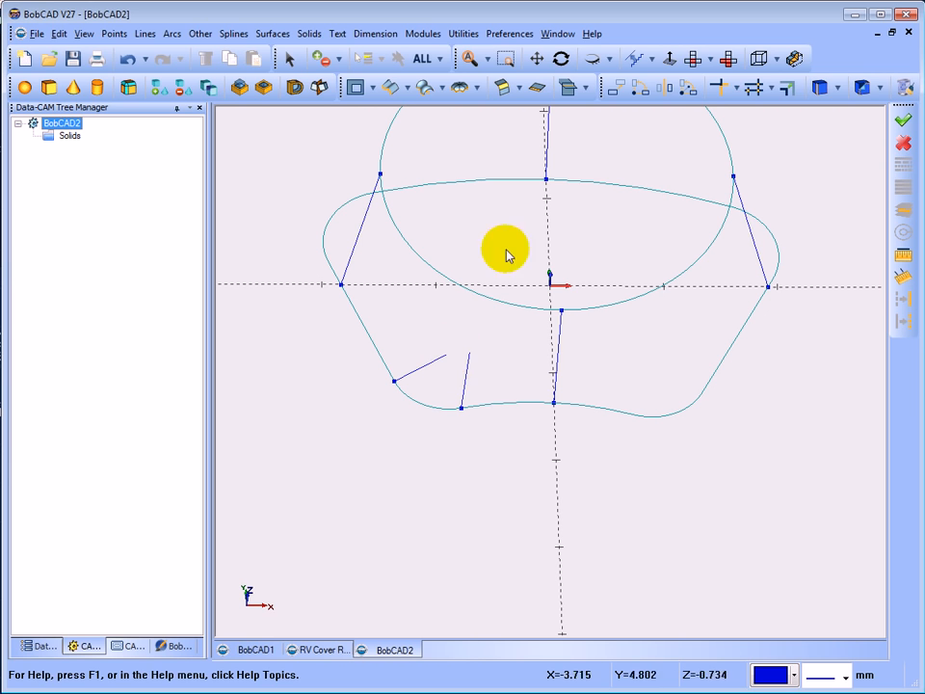
Step: Translate the two sketched lines by 15 mm in Z and finish the Translate function
click(615, 92)
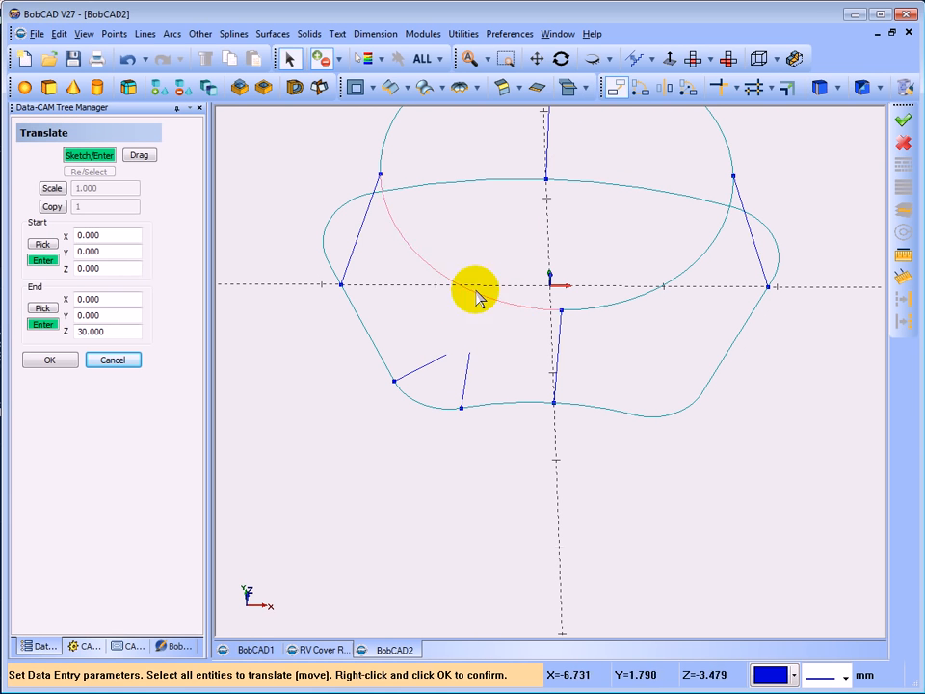
click(125, 332)
click(42, 324)
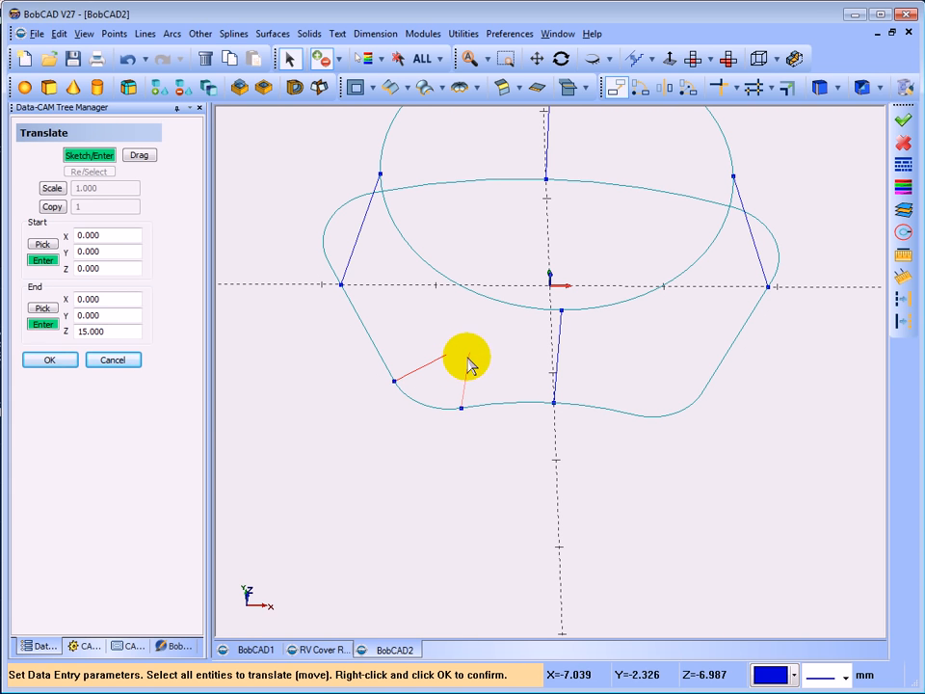
click(424, 368)
right_click(303, 349)
click(321, 356)
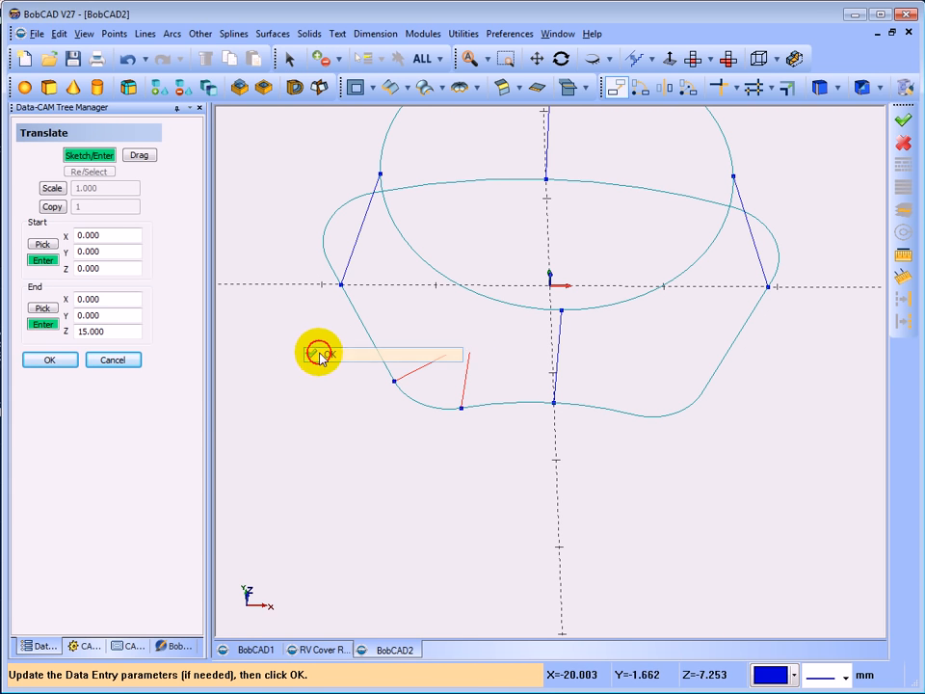
click(69, 362)
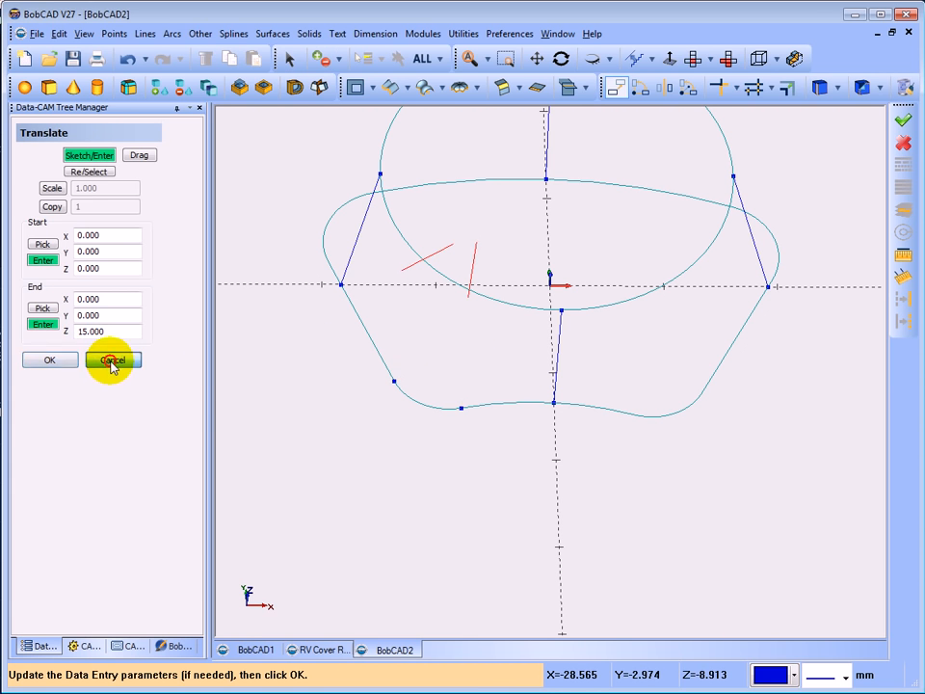
click(112, 363)
Step: Break the circle's front-left arc where the two raised lines cross it with Break Many, and finish the function
mouse_move(280, 369)
mouse_down()
mouse_move(291, 427)
mouse_move(357, 432)
mouse_move(369, 414)
mouse_move(262, 323)
mouse_move(281, 316)
mouse_up()
mouse_move(375, 297)
mouse_down()
mouse_move(369, 345)
mouse_move(379, 339)
mouse_move(368, 321)
mouse_up()
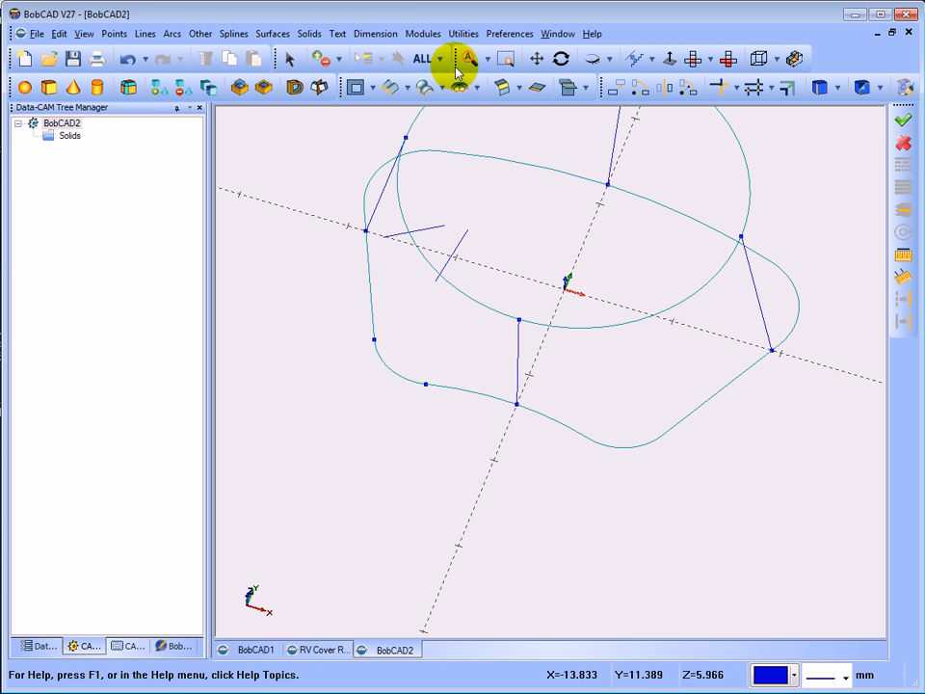
click(461, 34)
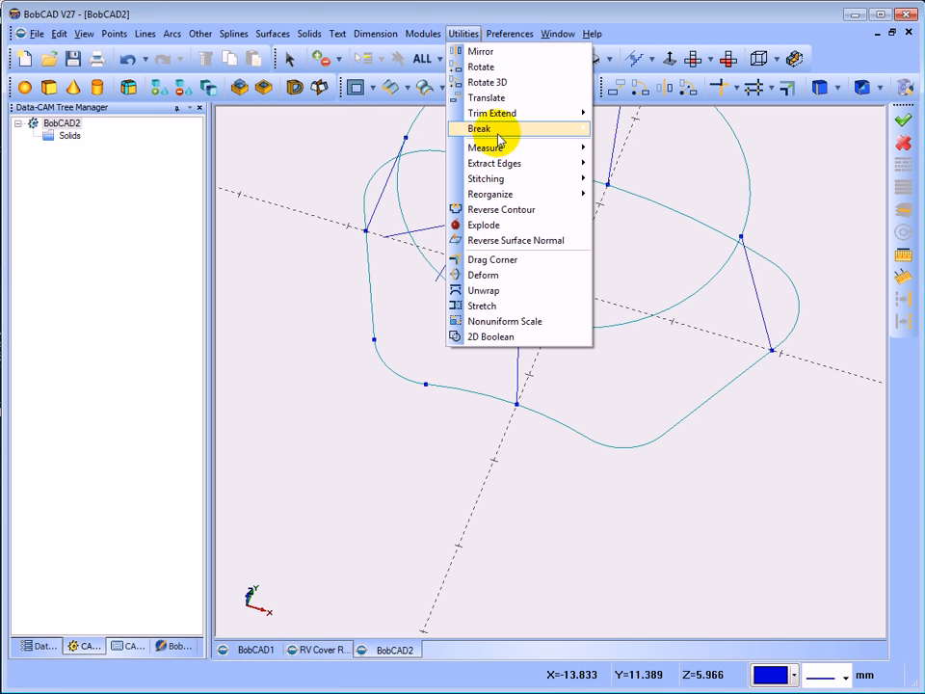
mouse_move(575, 140)
click(623, 174)
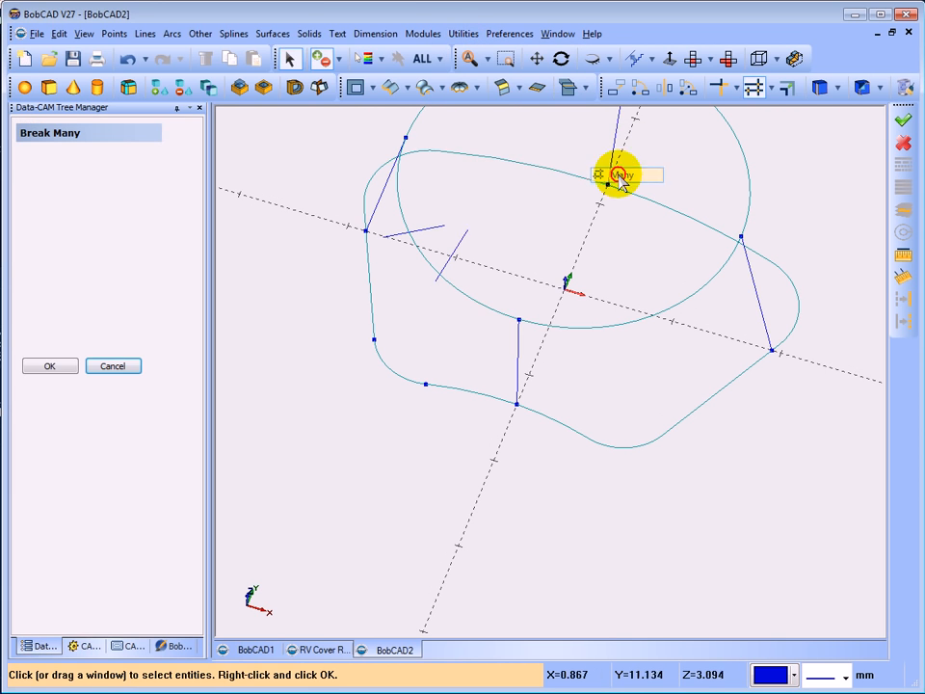
click(424, 256)
click(456, 247)
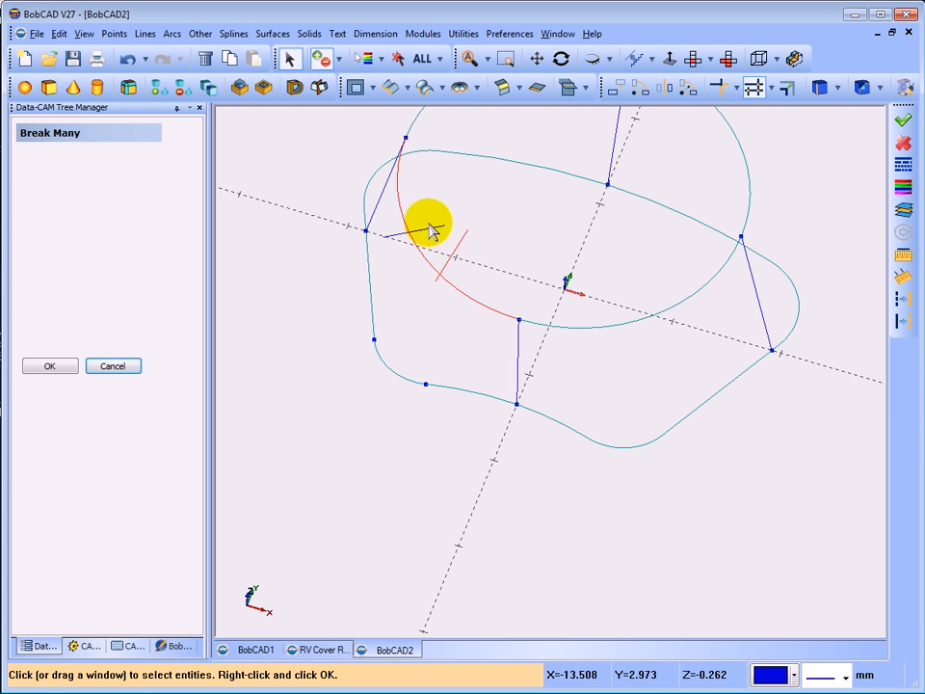
right_click(269, 208)
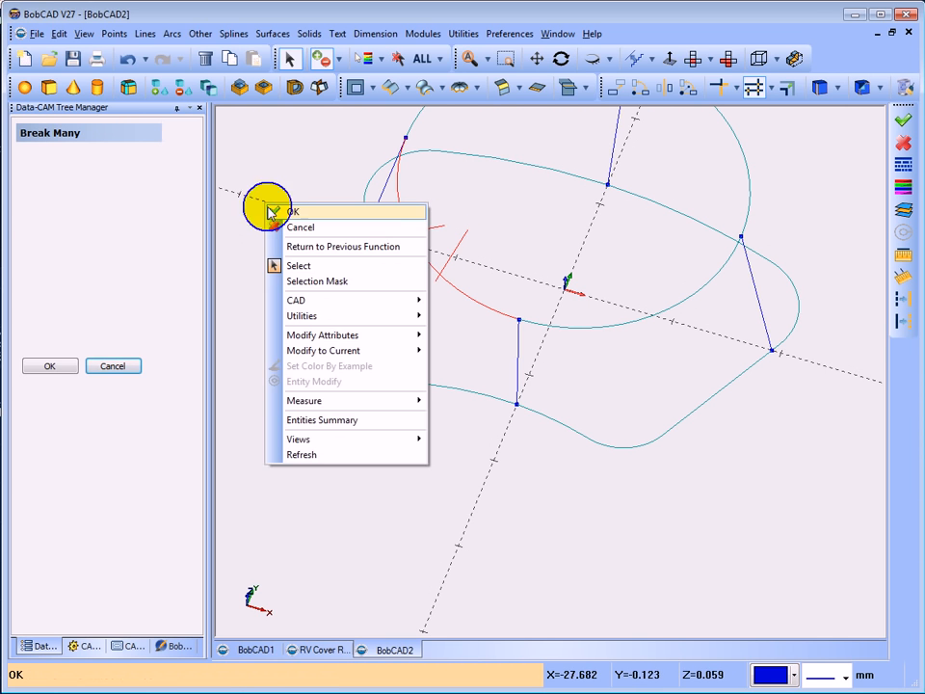
click(289, 212)
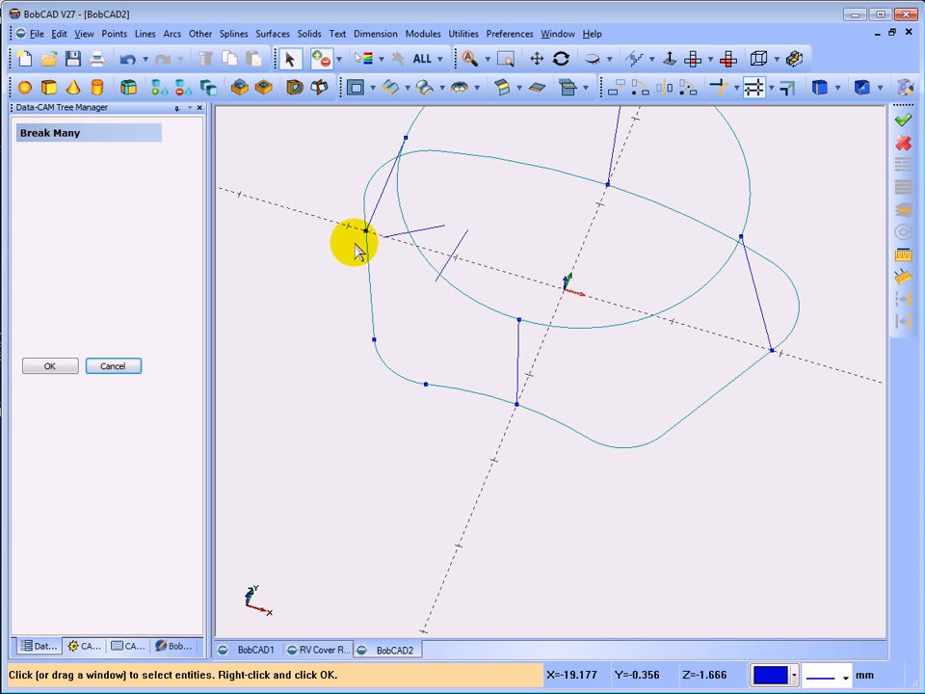
click(121, 366)
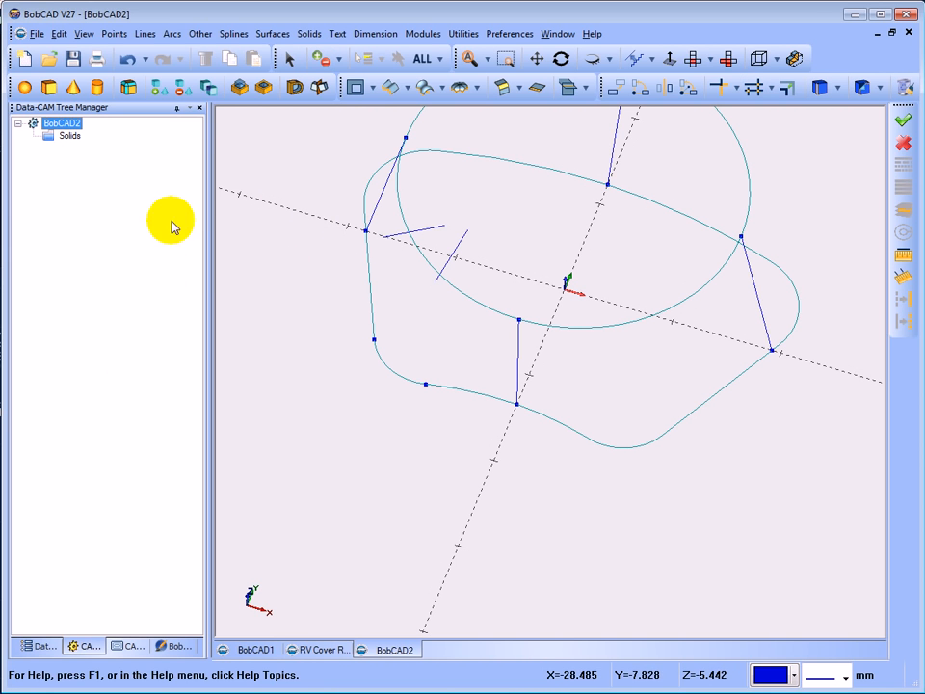
Step: Delete the two construction lines that cross the circle
click(198, 108)
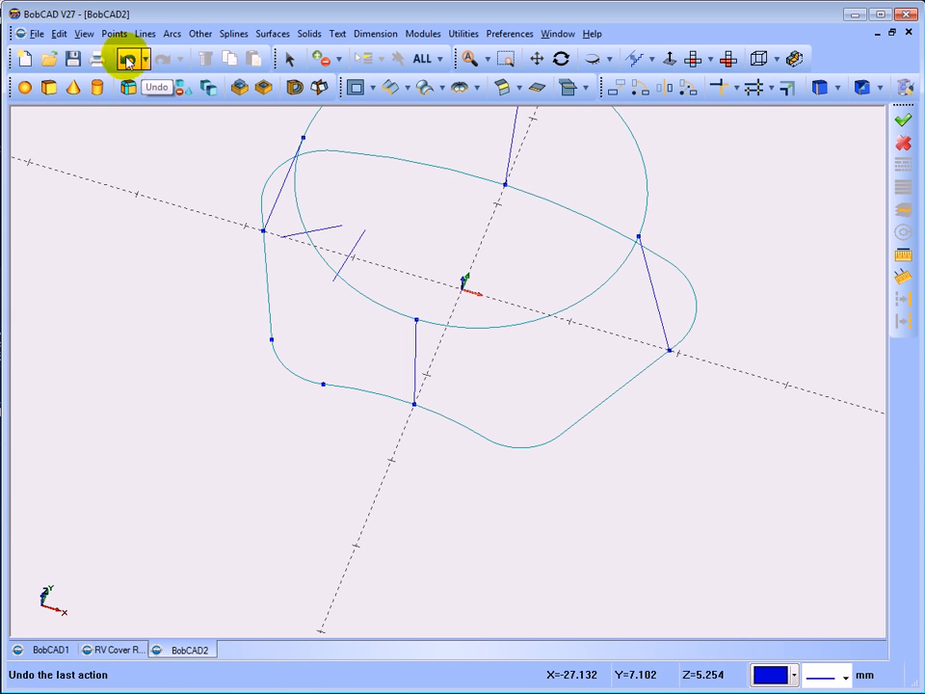
click(288, 59)
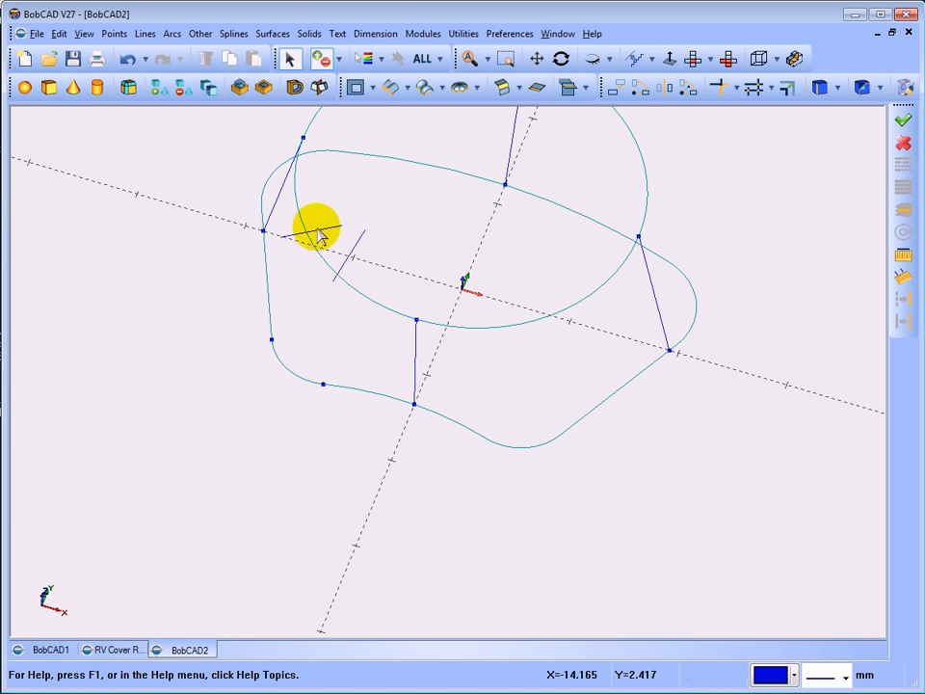
click(325, 231)
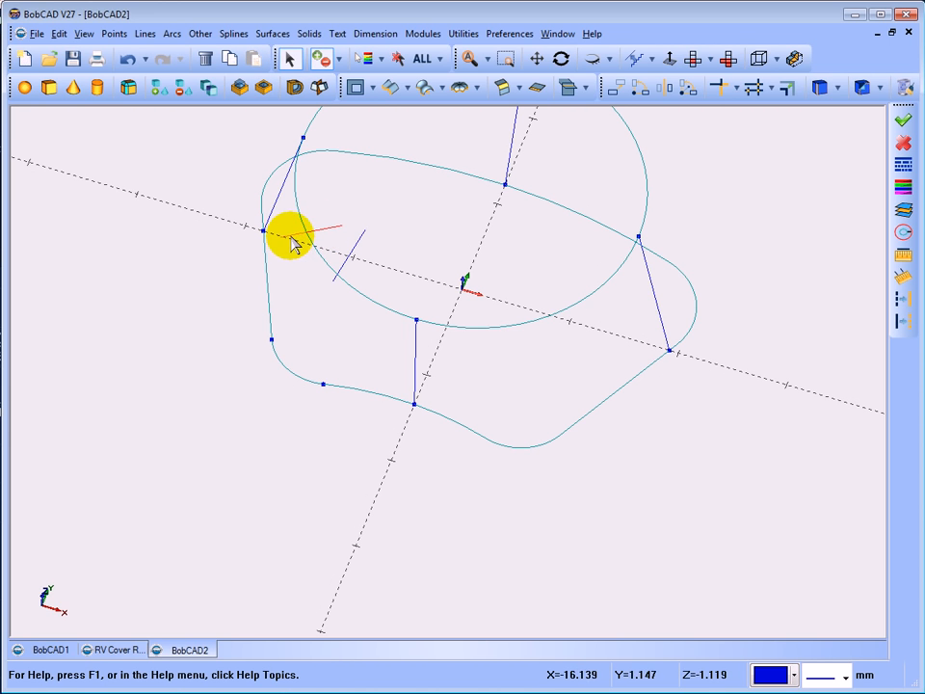
click(338, 278)
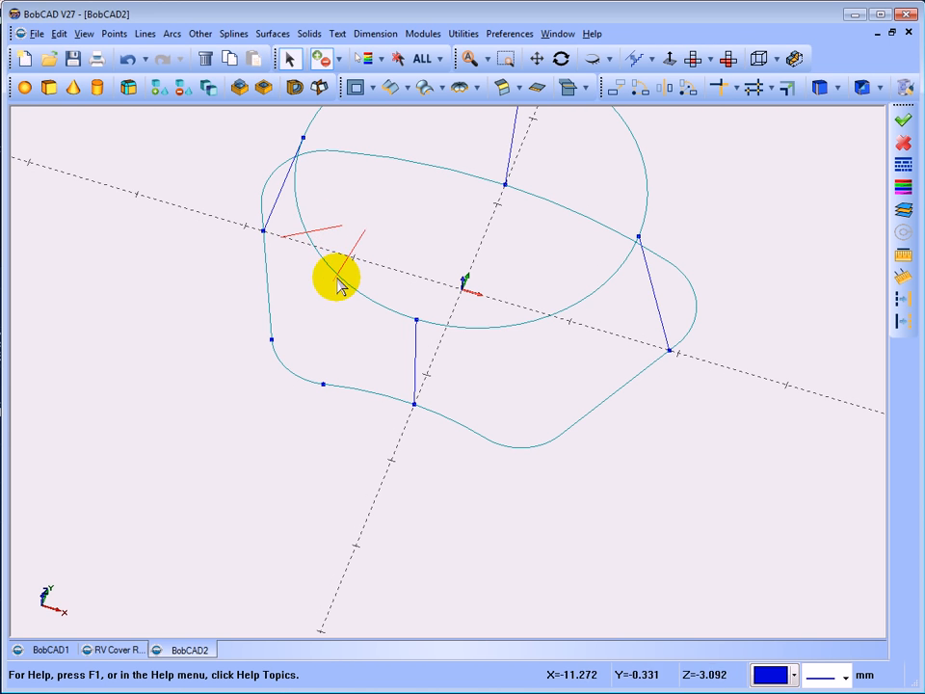
click(206, 58)
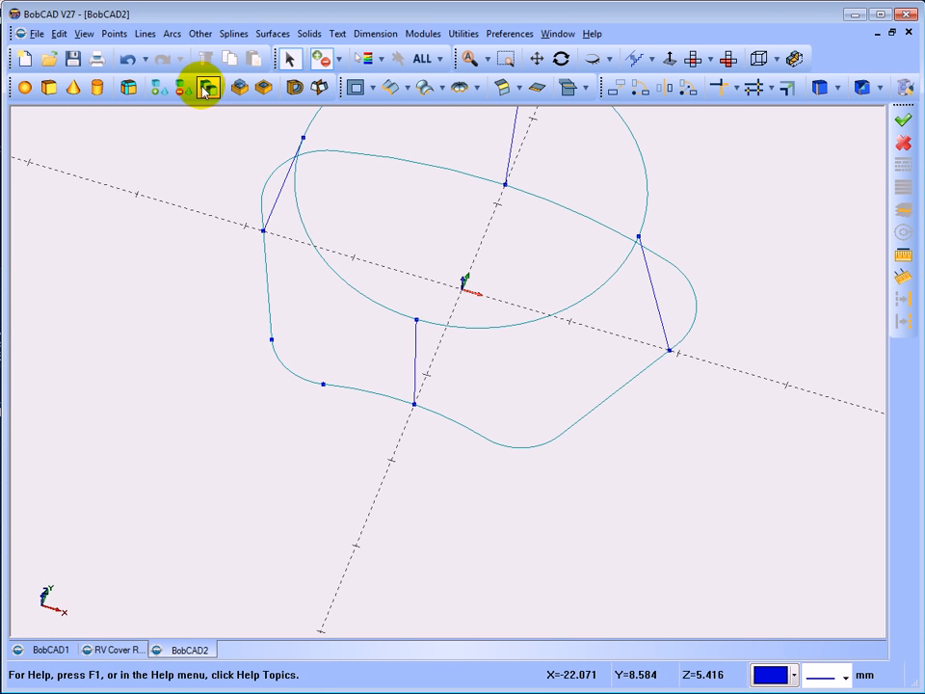
Step: Add end points at the two new breaks on the circle's front-left arc, and finish the Point End function
click(115, 33)
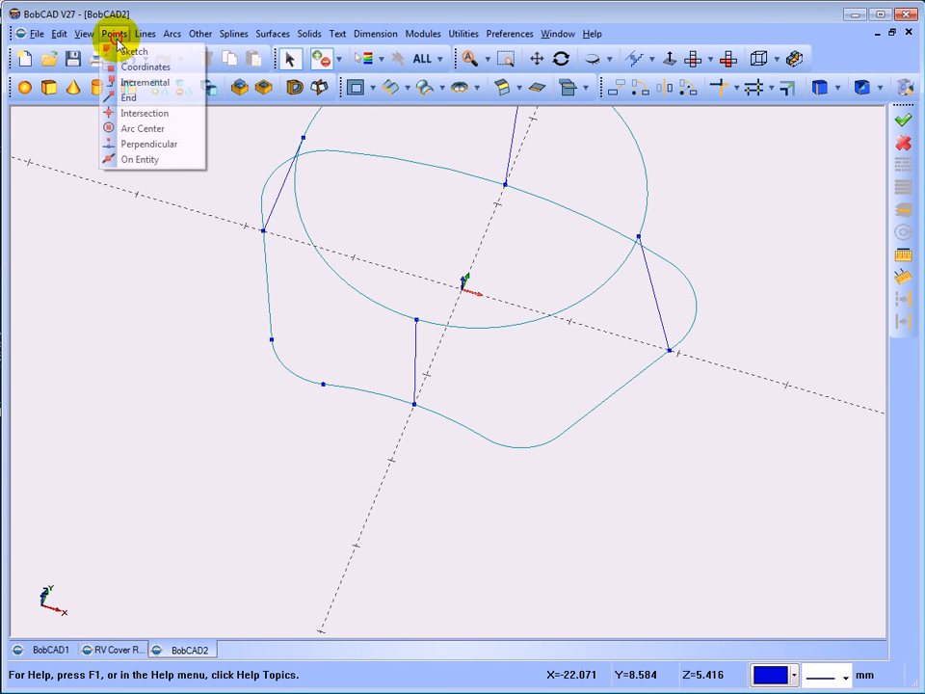
click(131, 100)
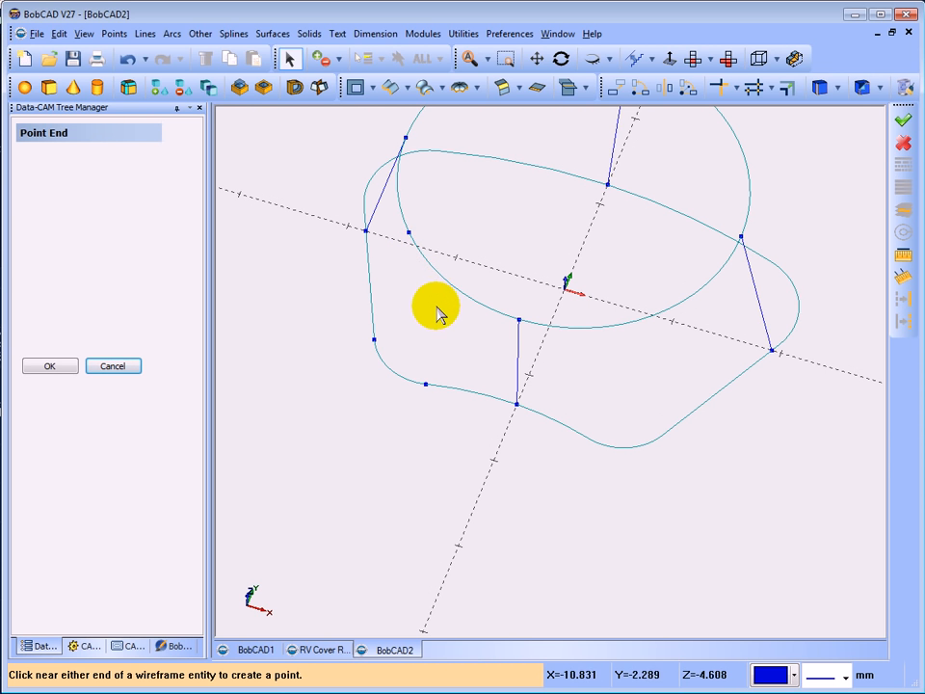
middle_drag(438, 314, 466, 312)
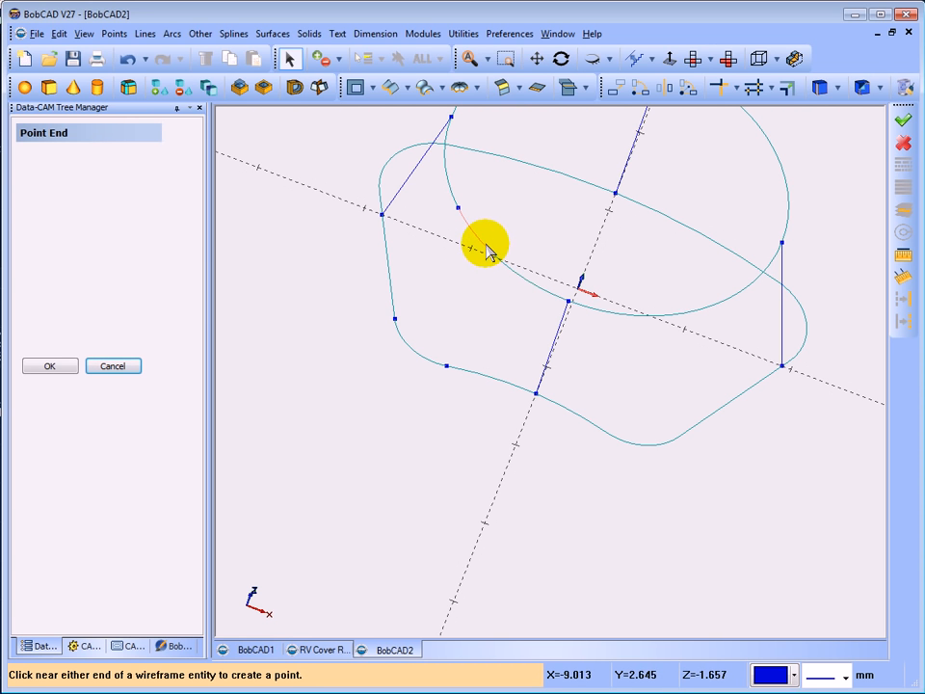
middle_drag(523, 218, 498, 214)
click(110, 365)
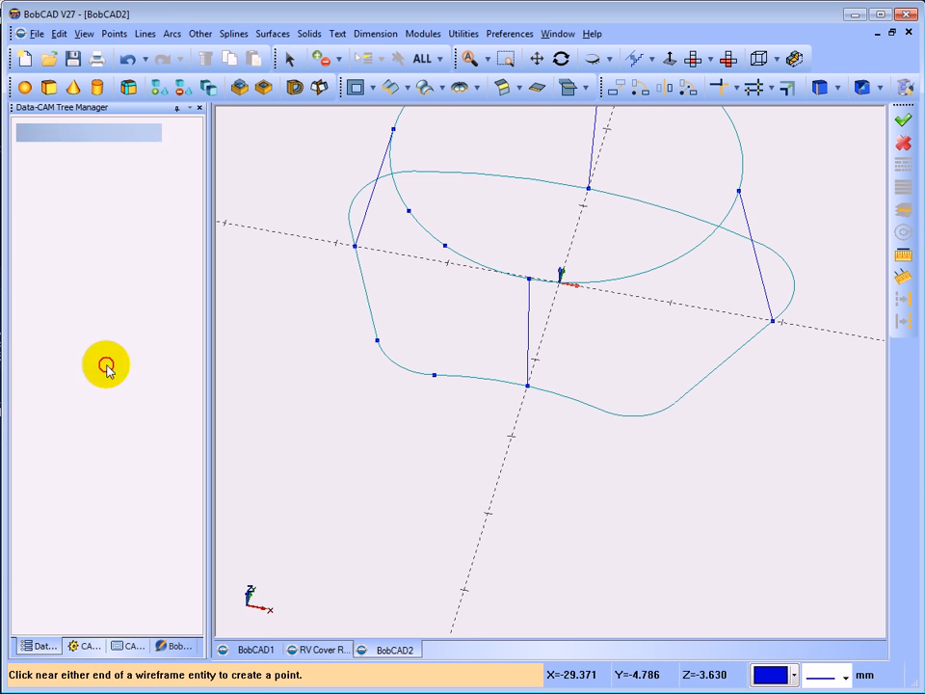
Step: Join the two new points on the circle to the matching corner arc end points below with lines, and finish Line Join
click(144, 34)
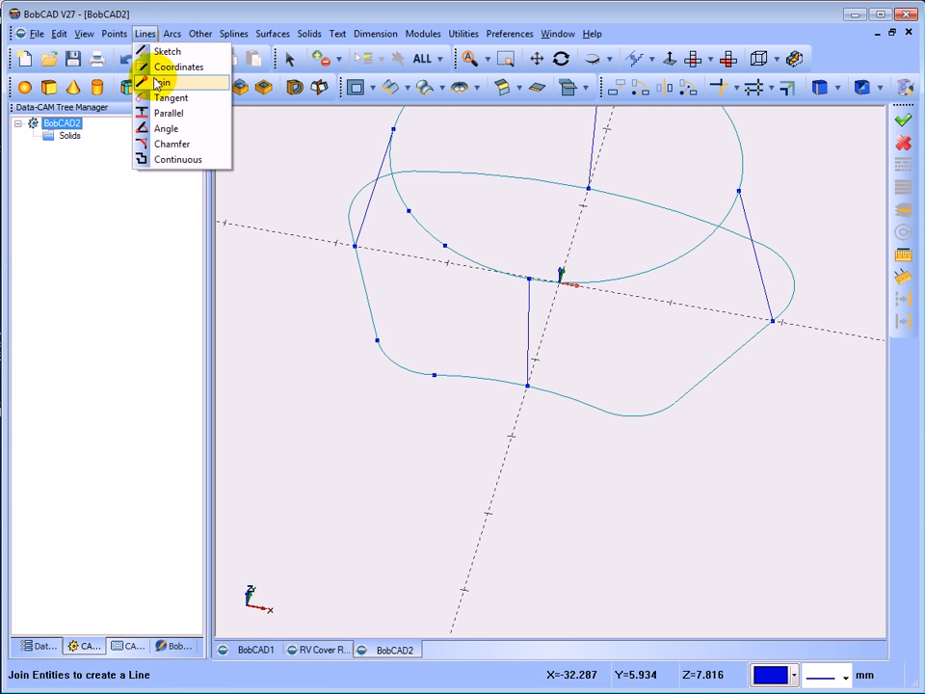
click(157, 82)
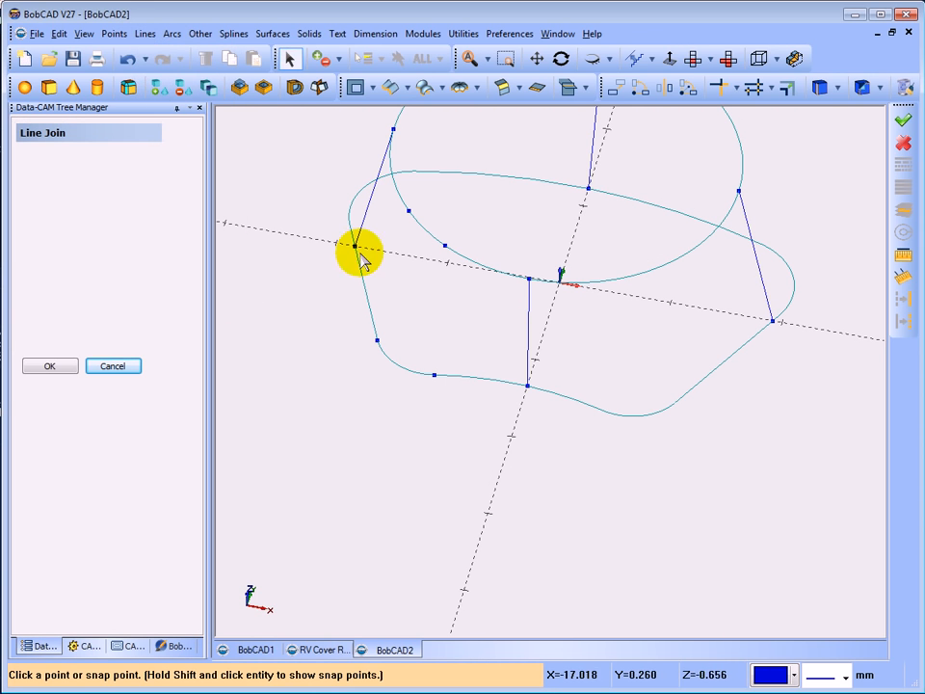
click(409, 214)
click(376, 340)
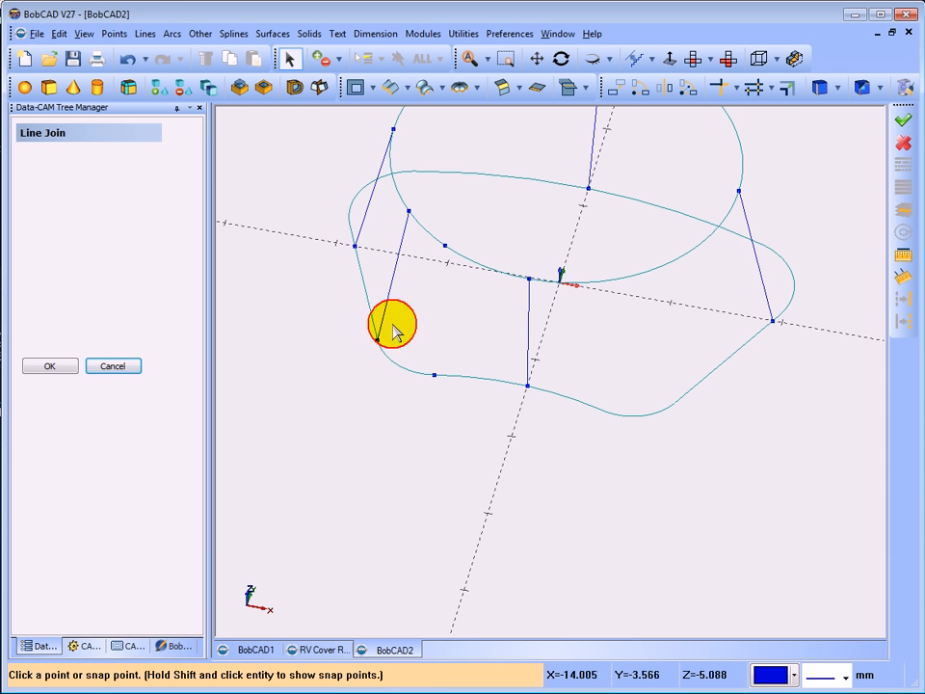
click(444, 248)
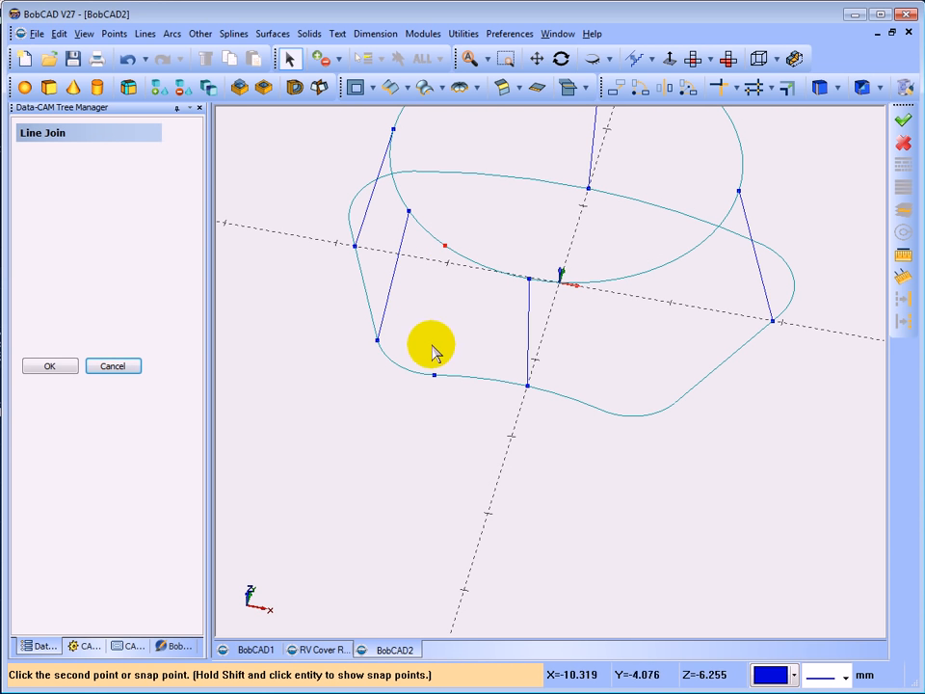
click(434, 375)
middle_drag(434, 375, 310, 345)
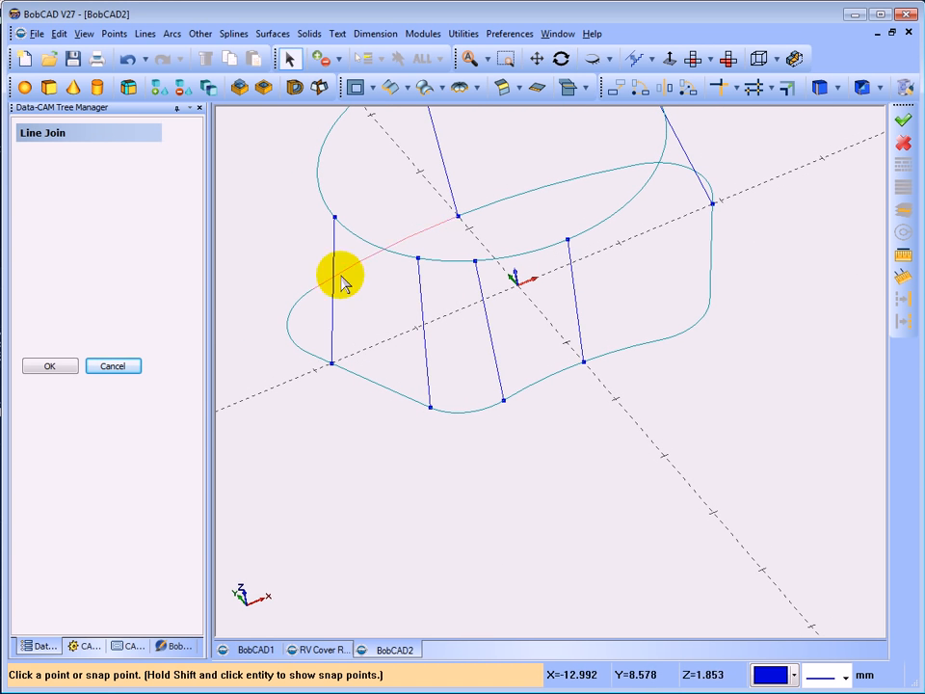
click(113, 365)
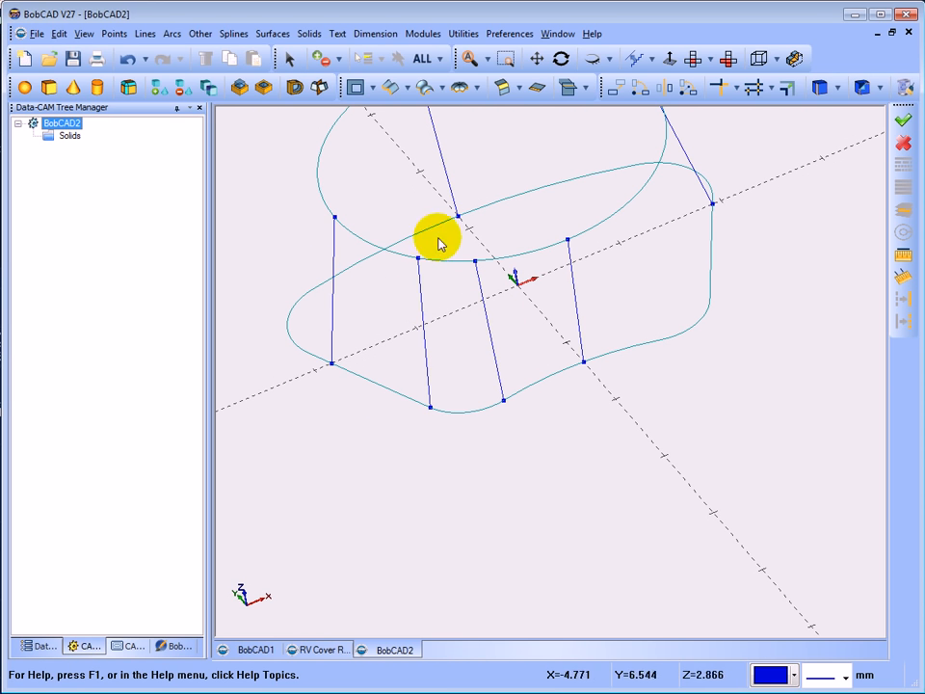
Step: Create a 4 Edge surface between the front axis line and the nearest corner arc line, chaining the circle arc, both lines and lower profile curve
click(263, 35)
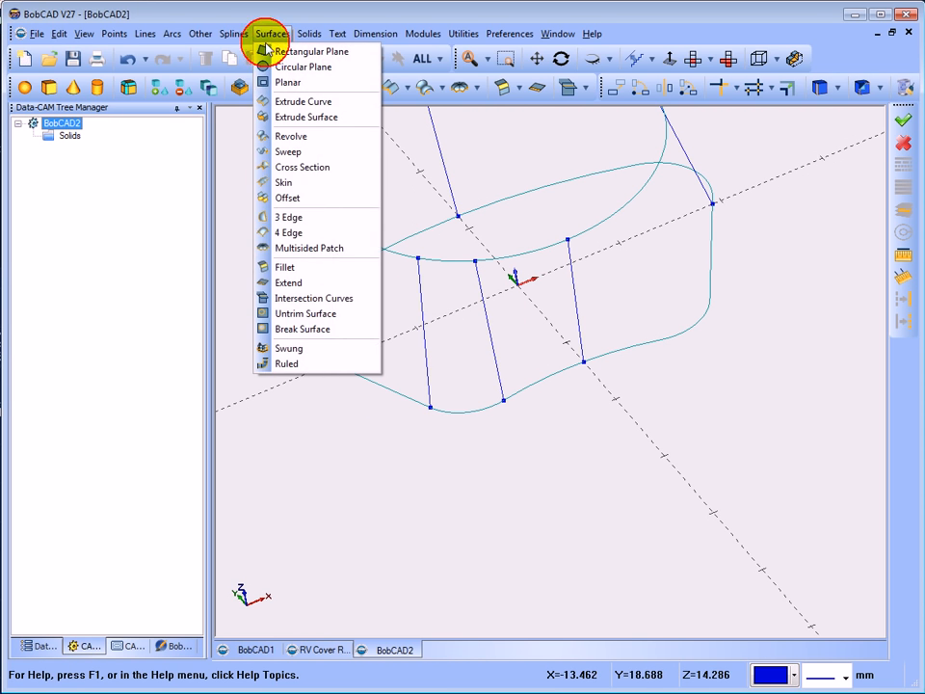
click(275, 232)
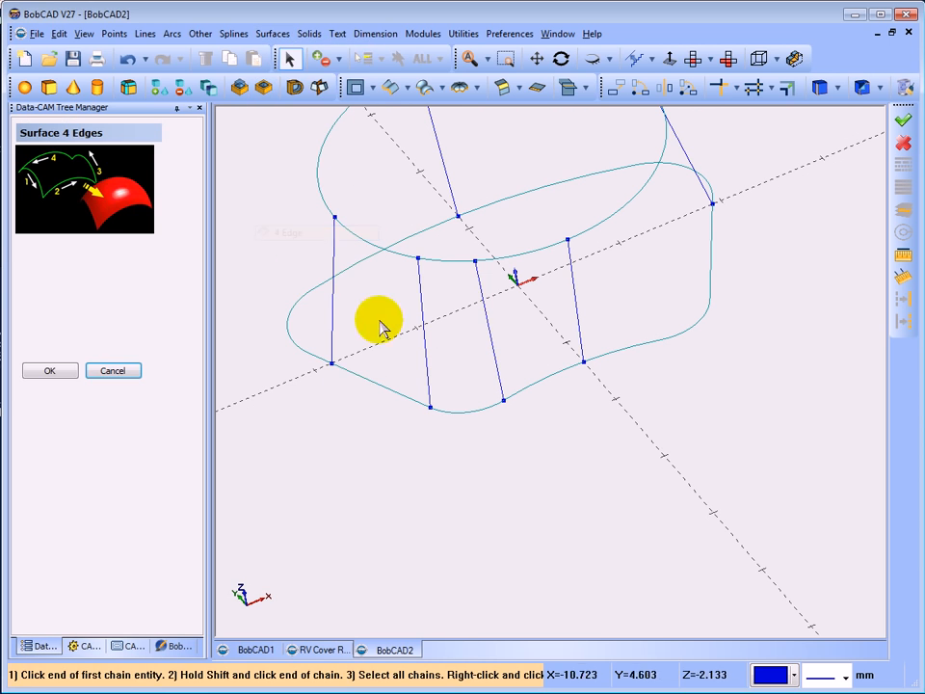
click(493, 266)
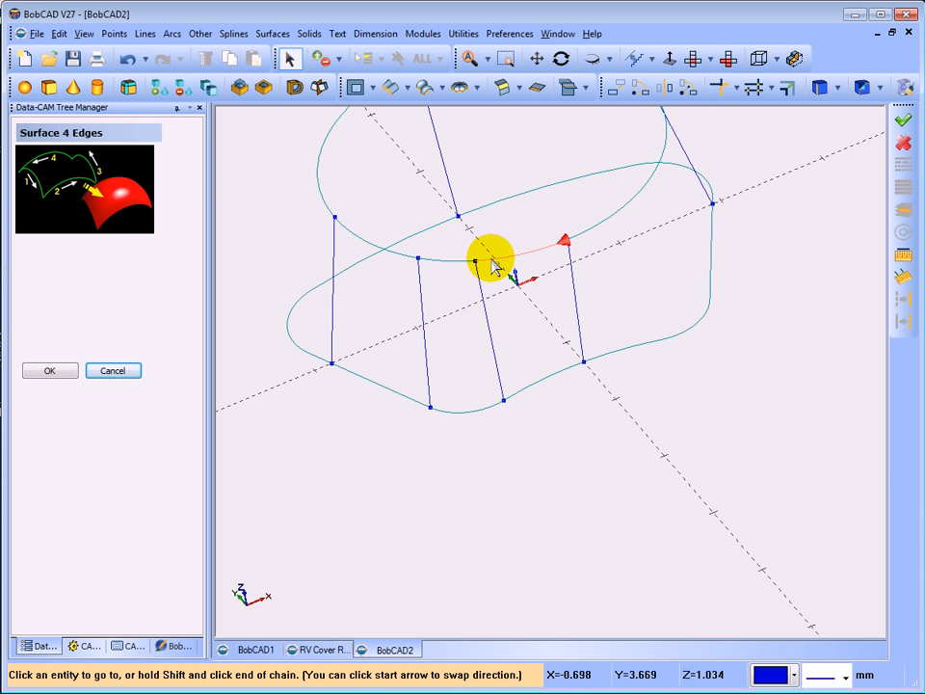
click(492, 262)
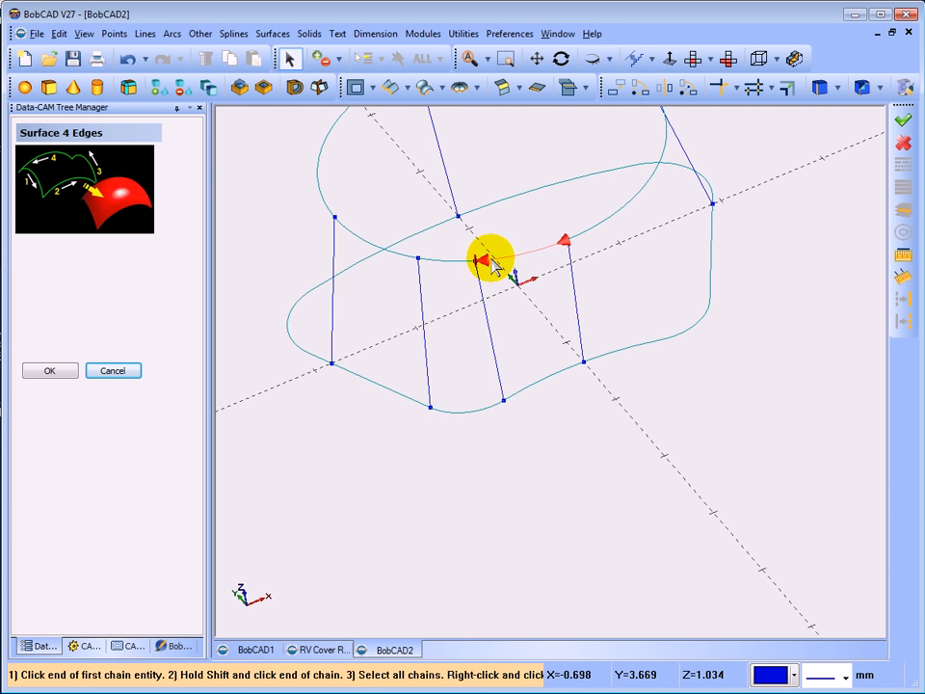
click(501, 390)
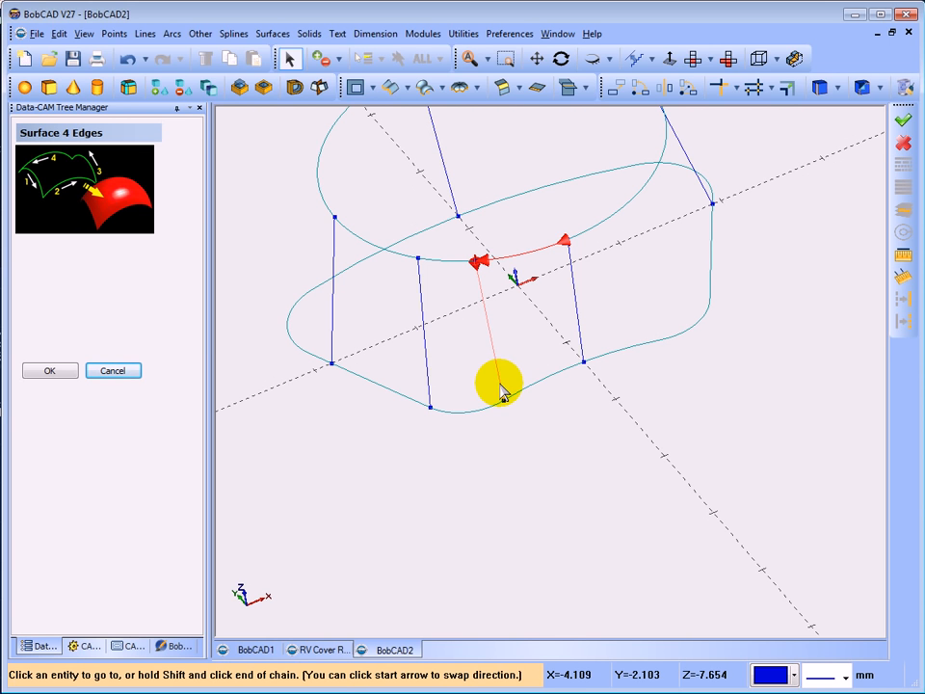
click(501, 391)
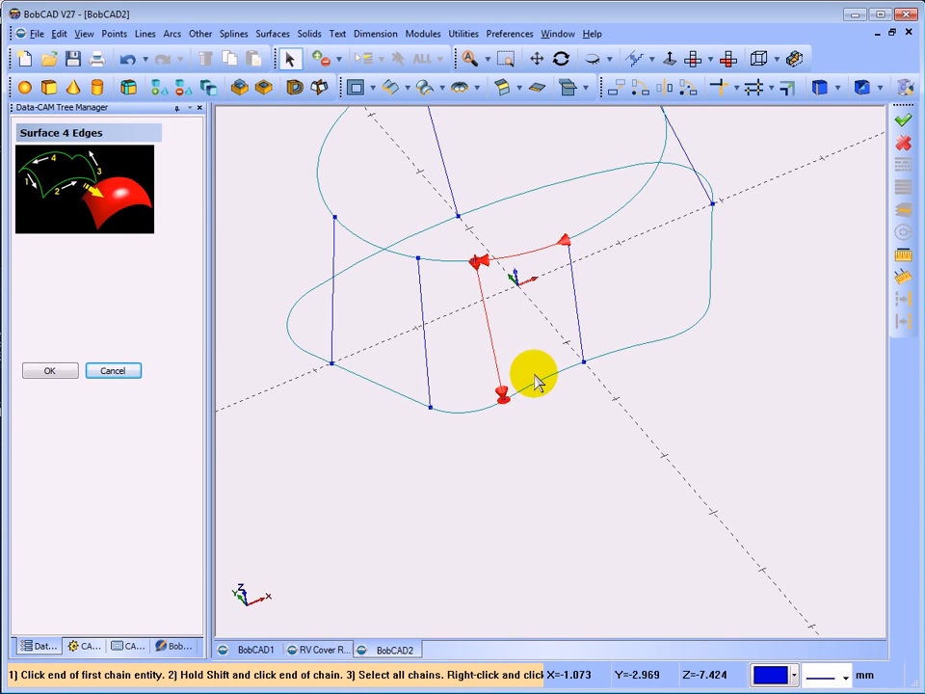
click(572, 367)
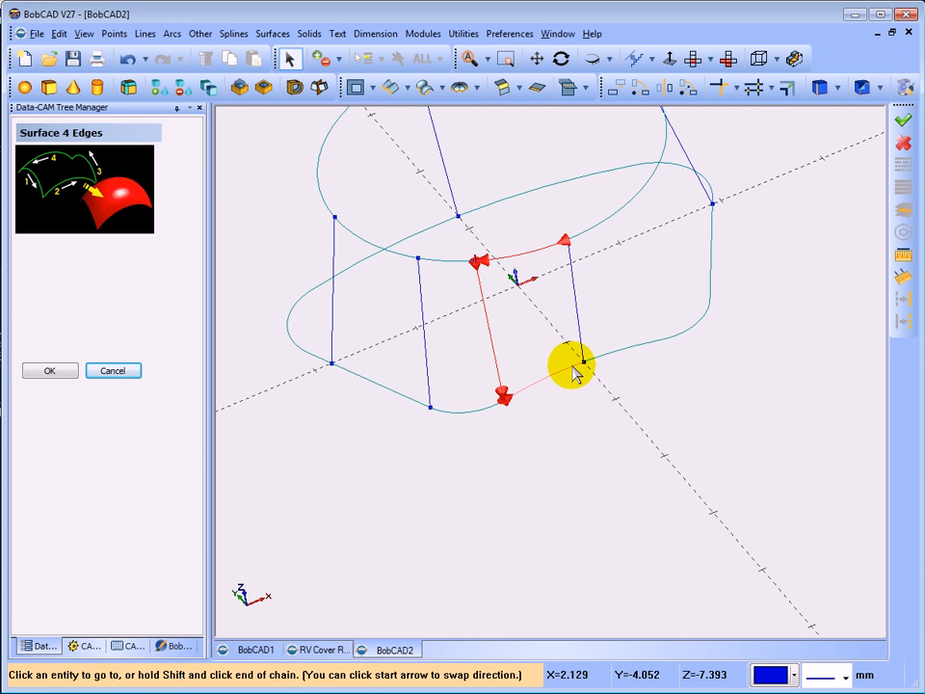
click(572, 369)
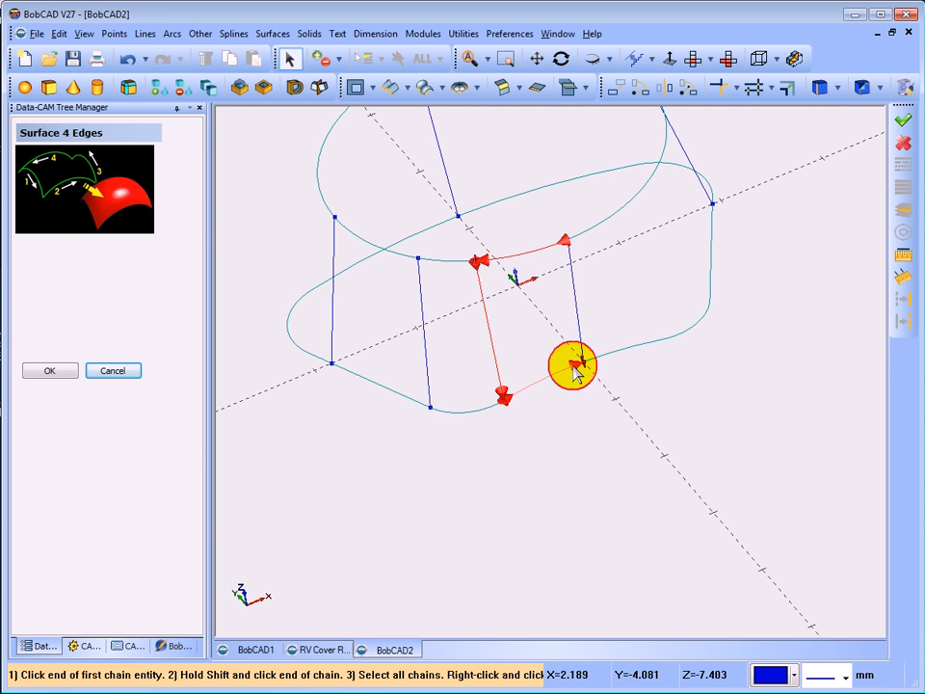
click(572, 258)
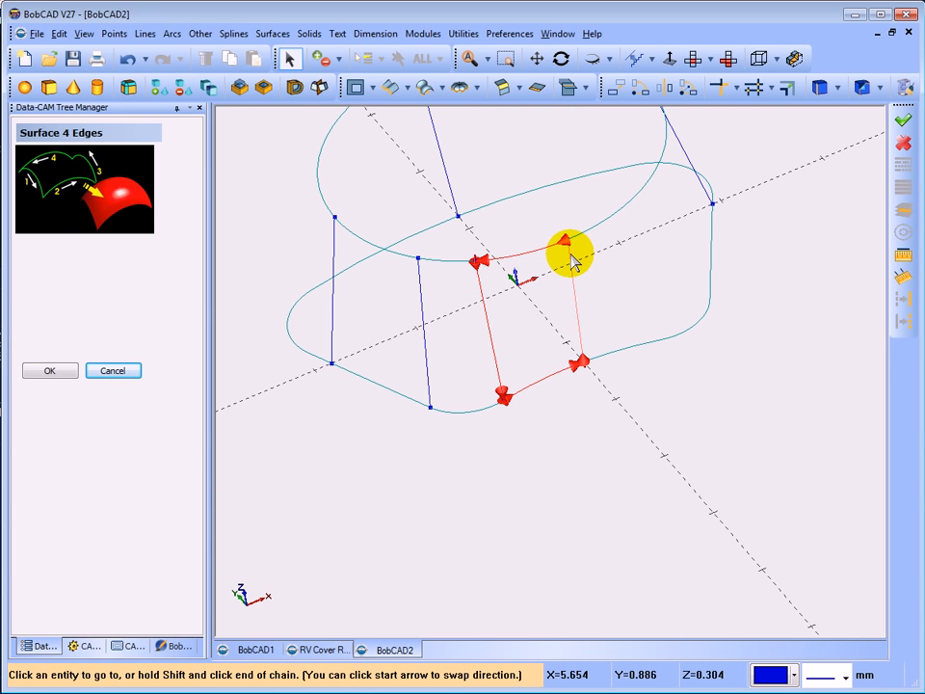
right_click(656, 295)
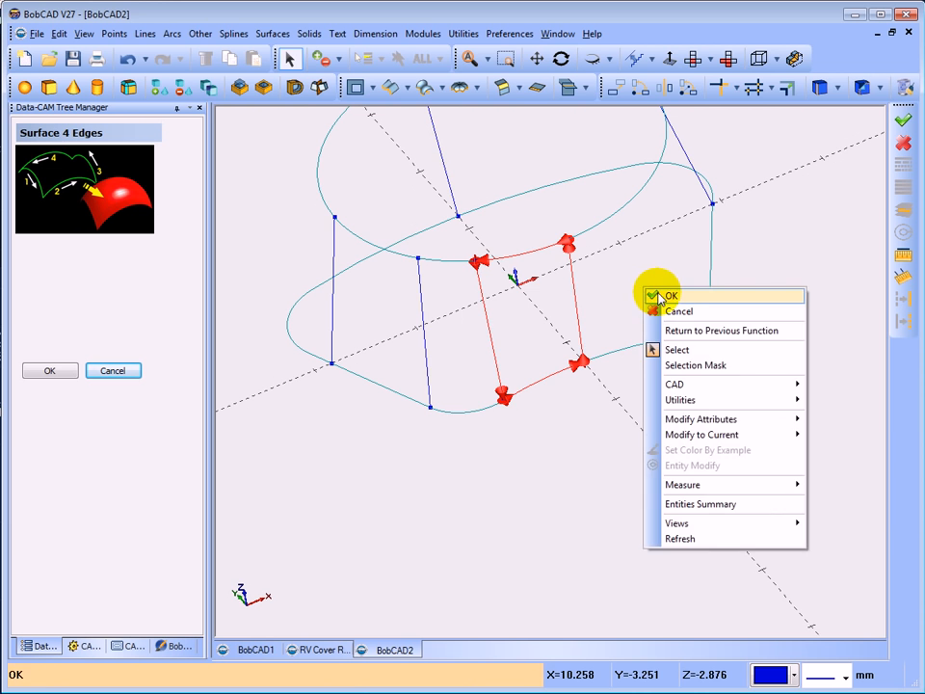
click(663, 297)
Step: Create a 4 Edge surface over the rounded corner, chaining the short circle arc, the two new joining lines and the lower corner arc
middle_drag(620, 319, 645, 310)
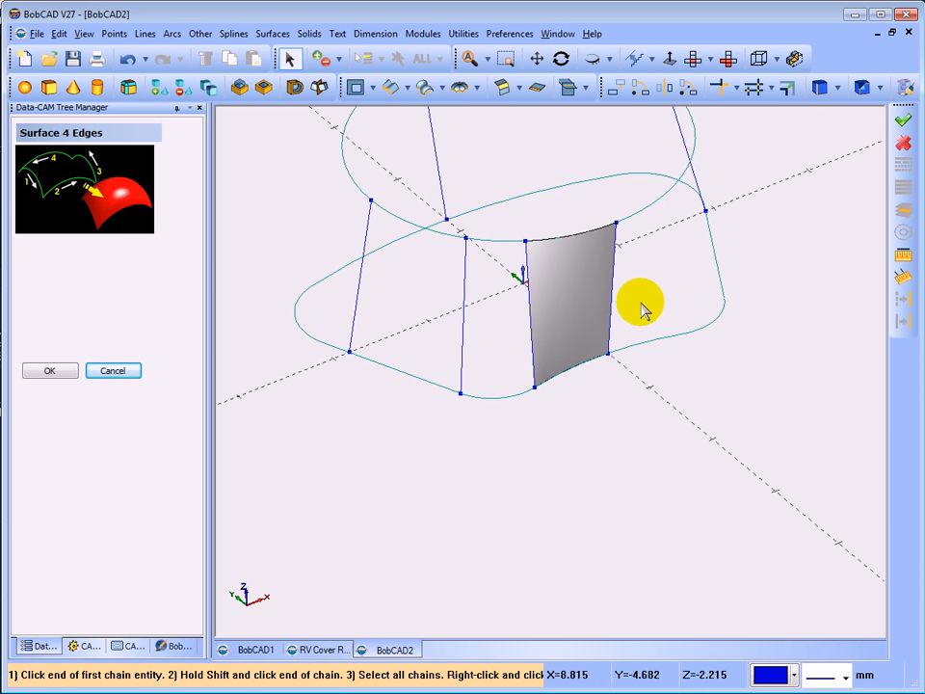
click(475, 239)
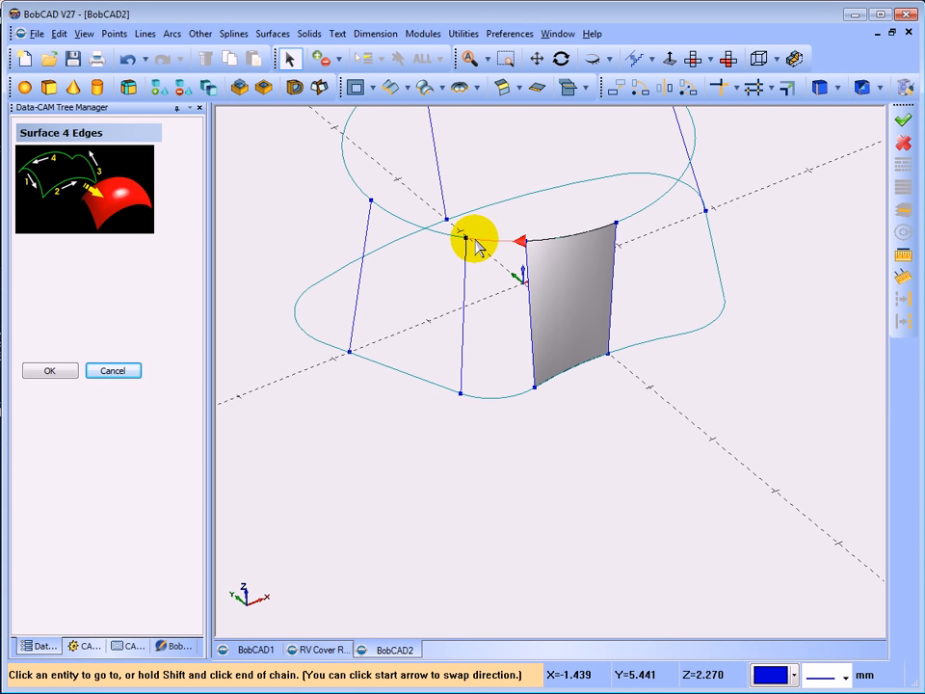
click(472, 240)
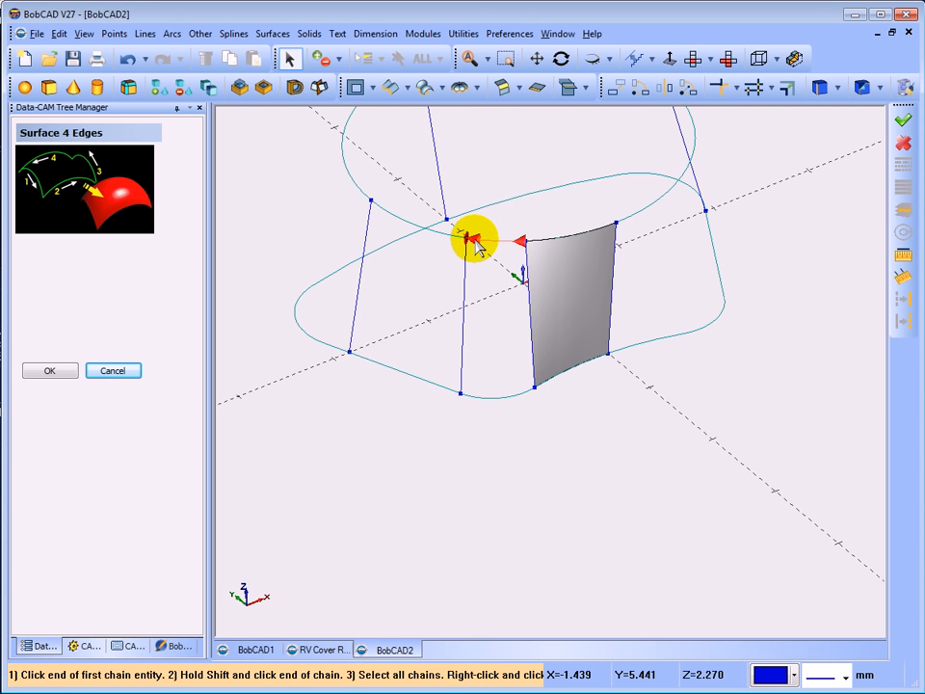
click(462, 378)
click(463, 383)
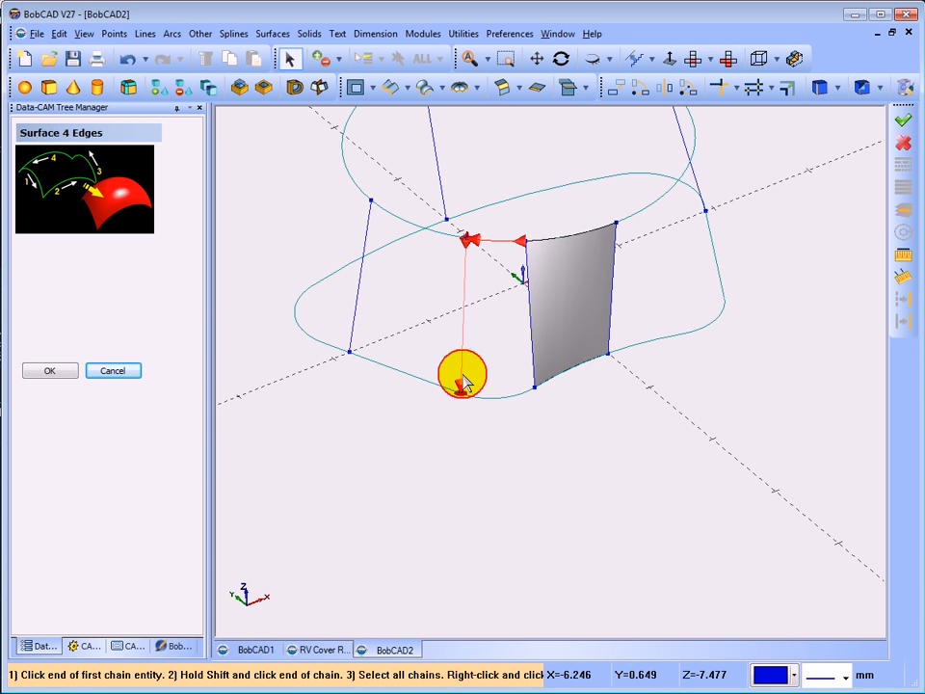
click(529, 397)
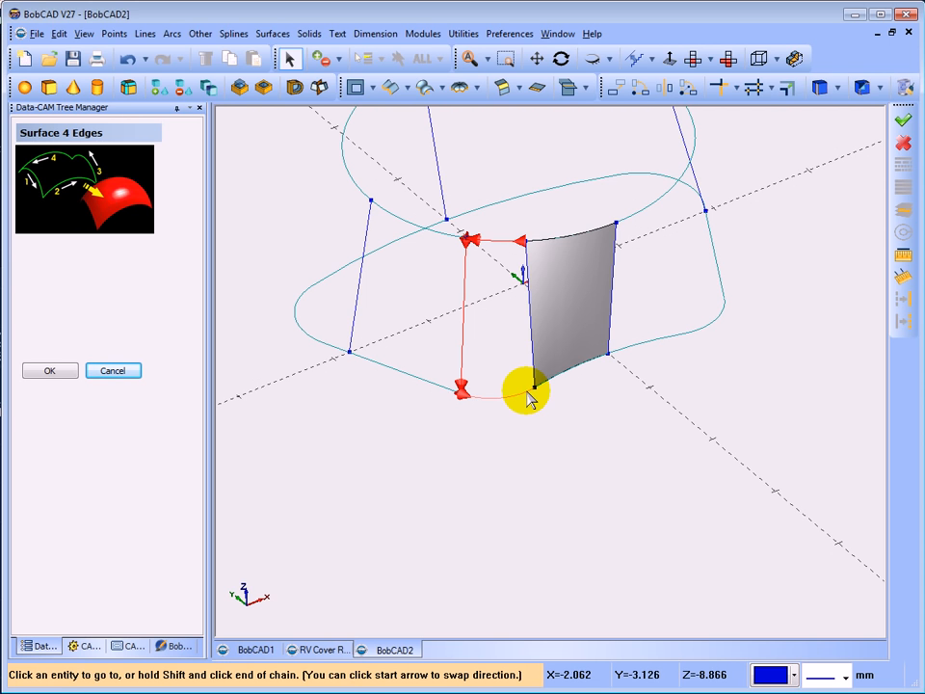
shift+click(528, 391)
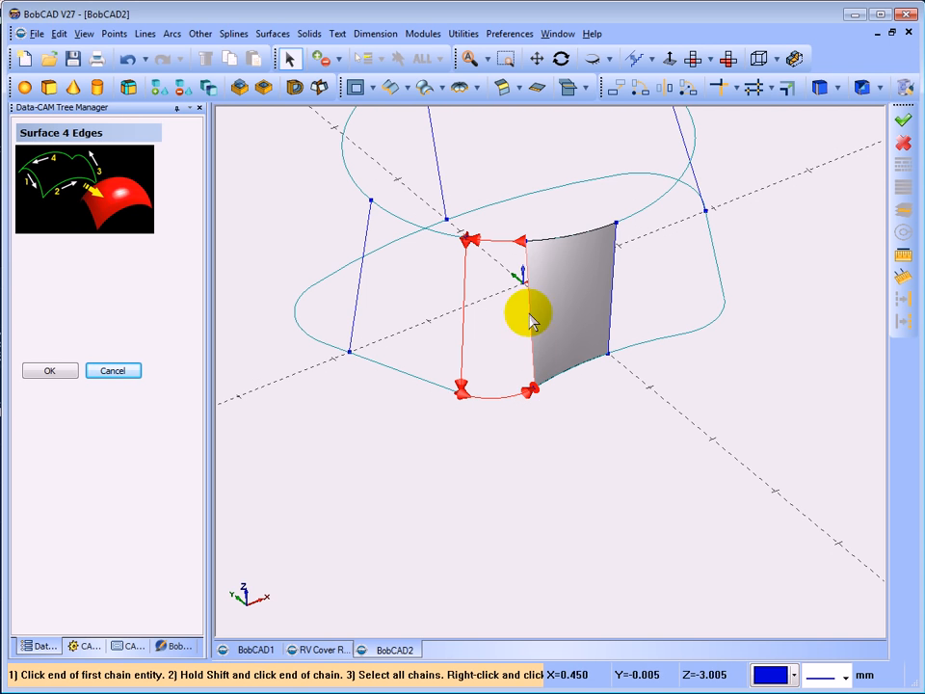
click(525, 258)
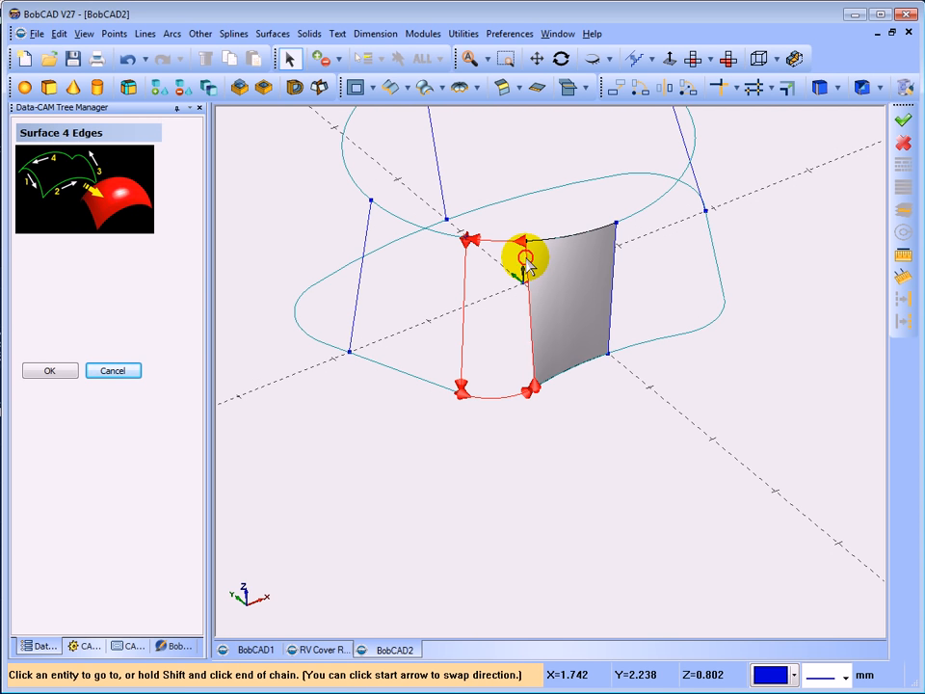
click(527, 262)
right_click(670, 399)
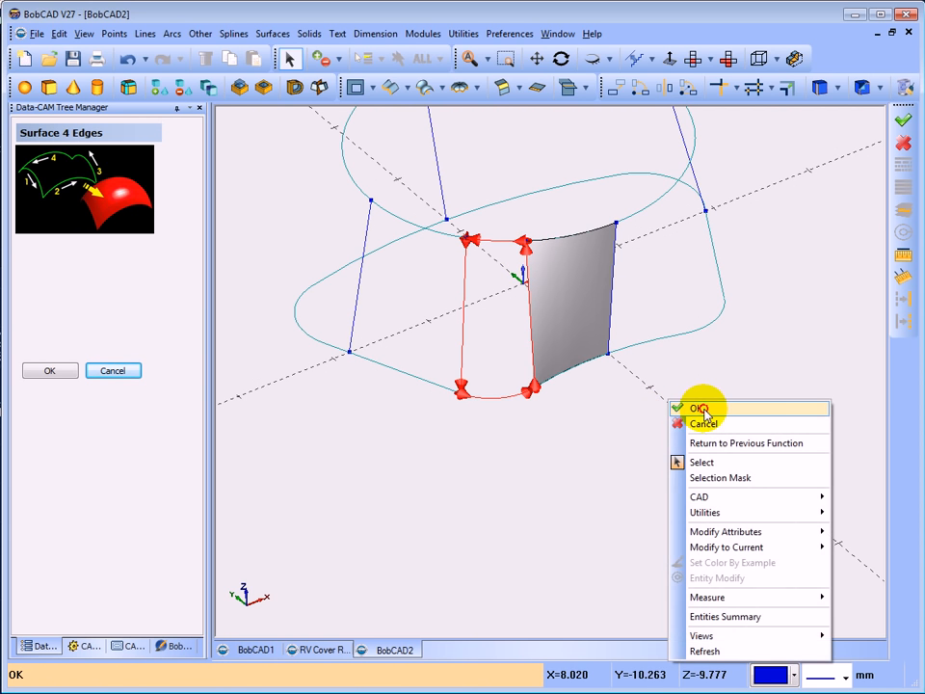
click(703, 412)
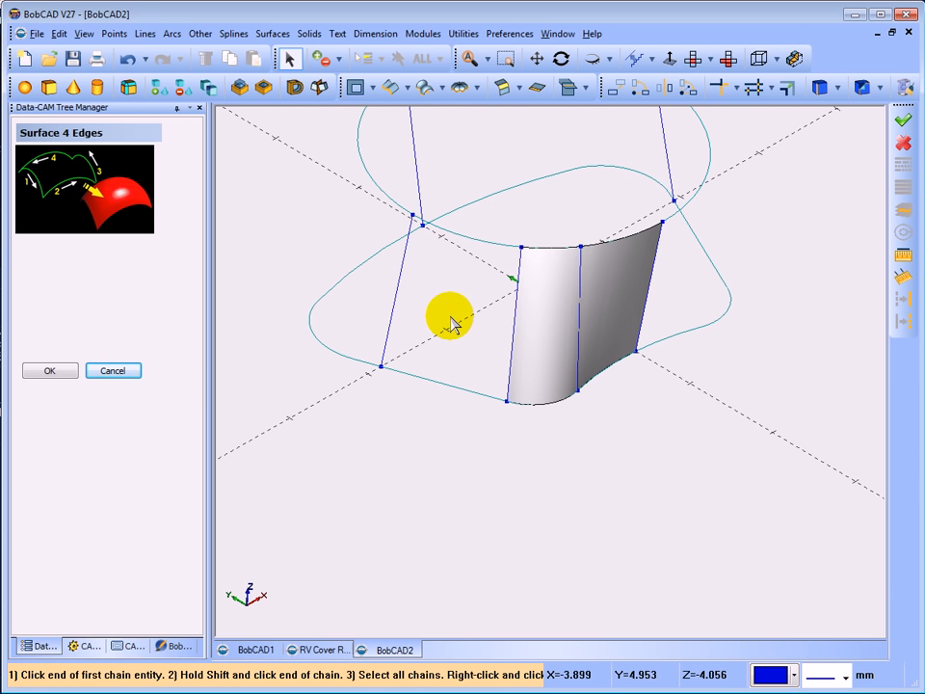
Step: Create a 4 Edge surface between the rounded corner and the negative X axis line above the straight lower edge, and finish the function
click(435, 228)
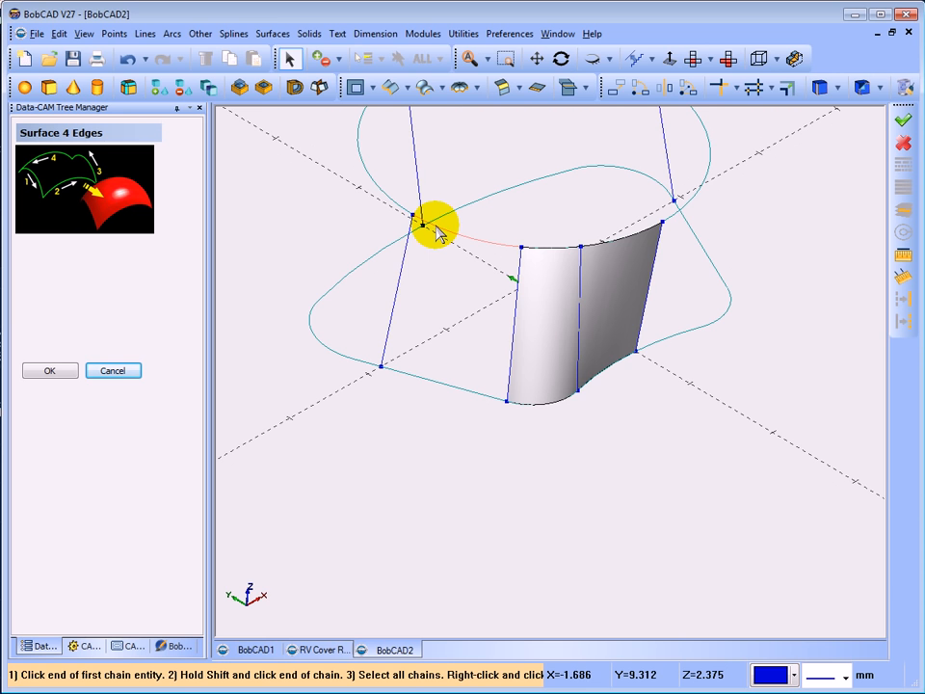
middle_drag(423, 263, 429, 274)
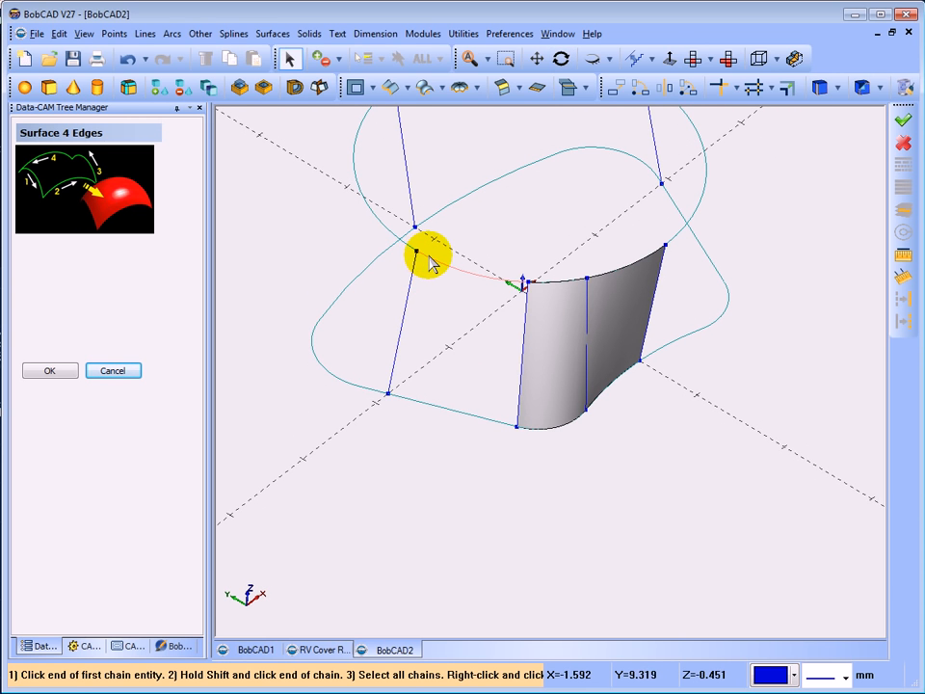
click(430, 262)
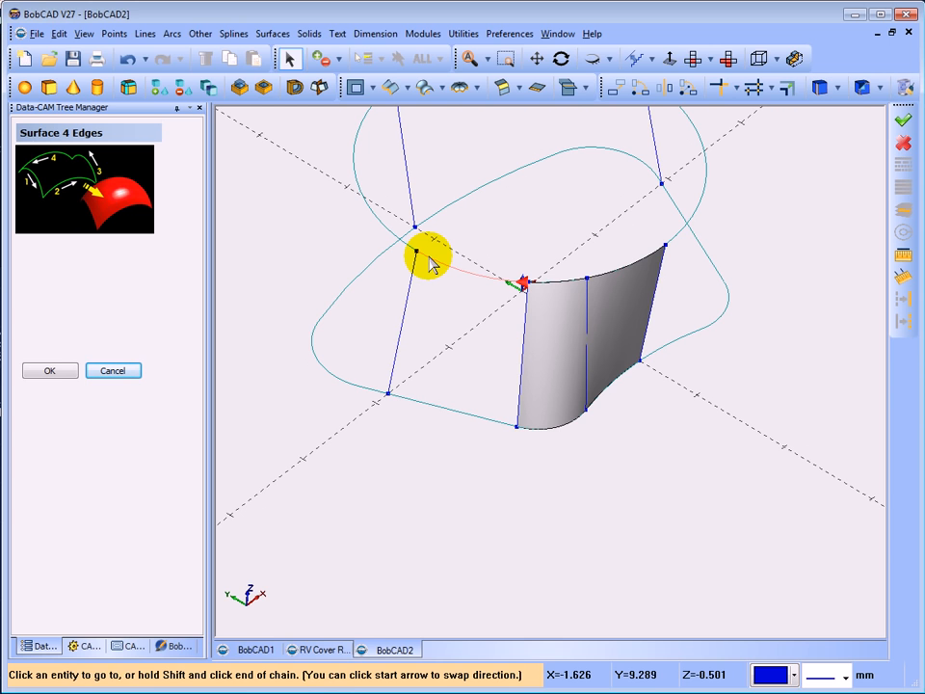
click(420, 252)
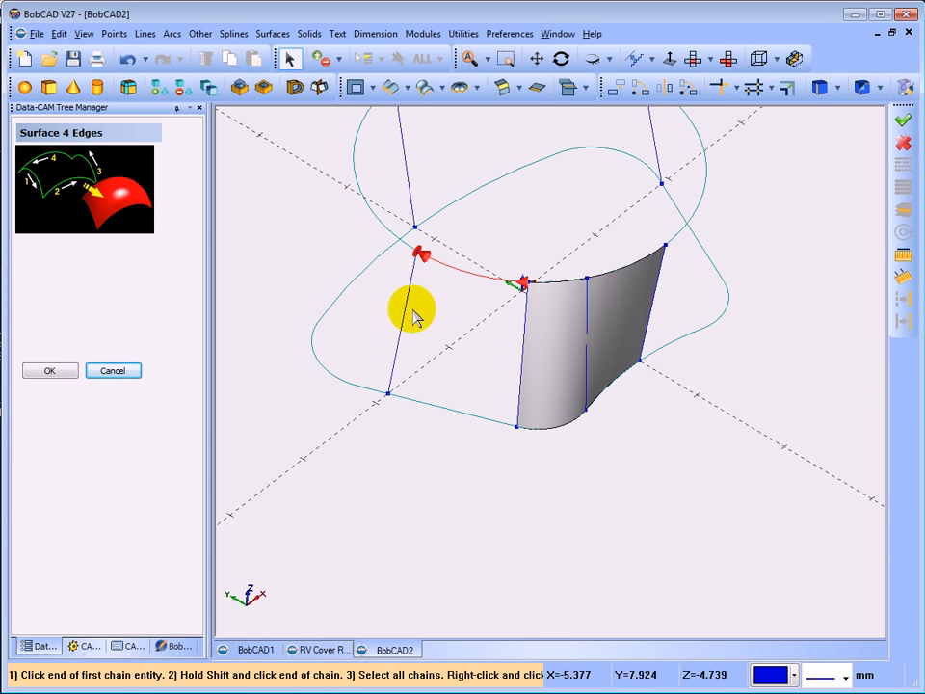
click(389, 389)
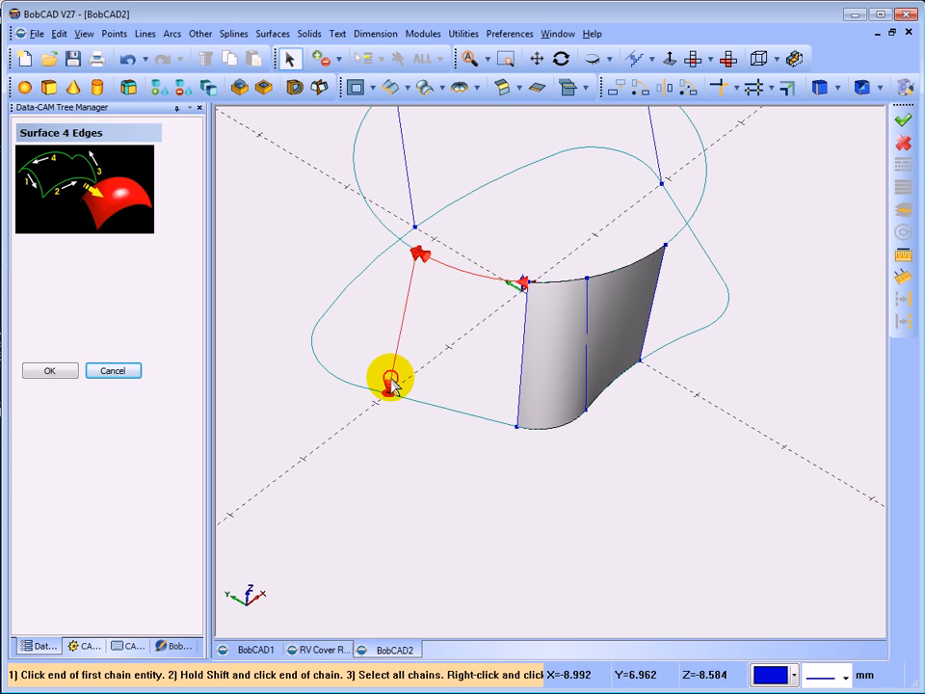
click(499, 427)
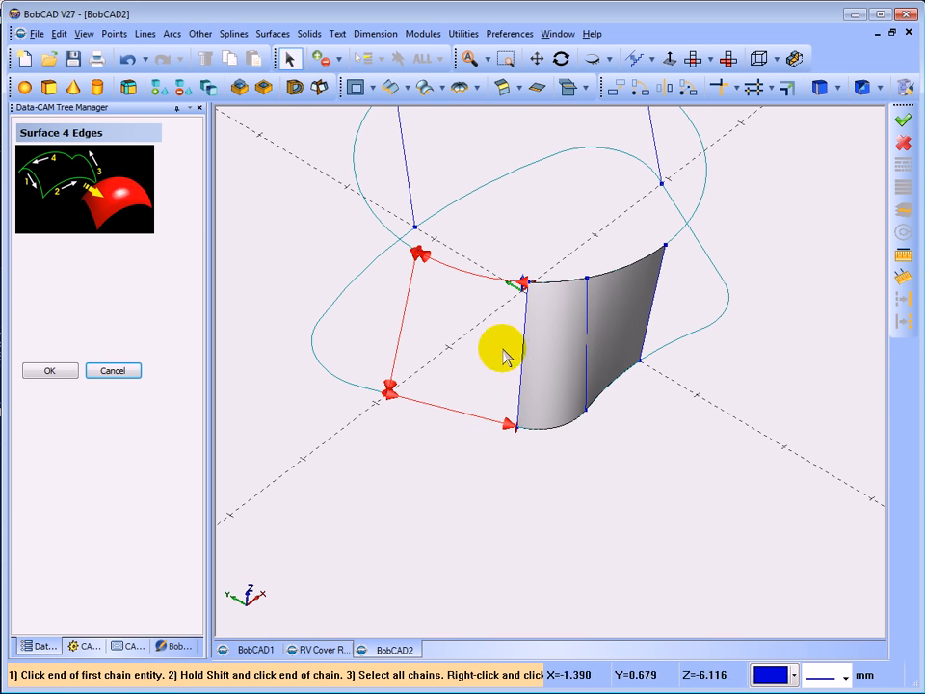
click(525, 300)
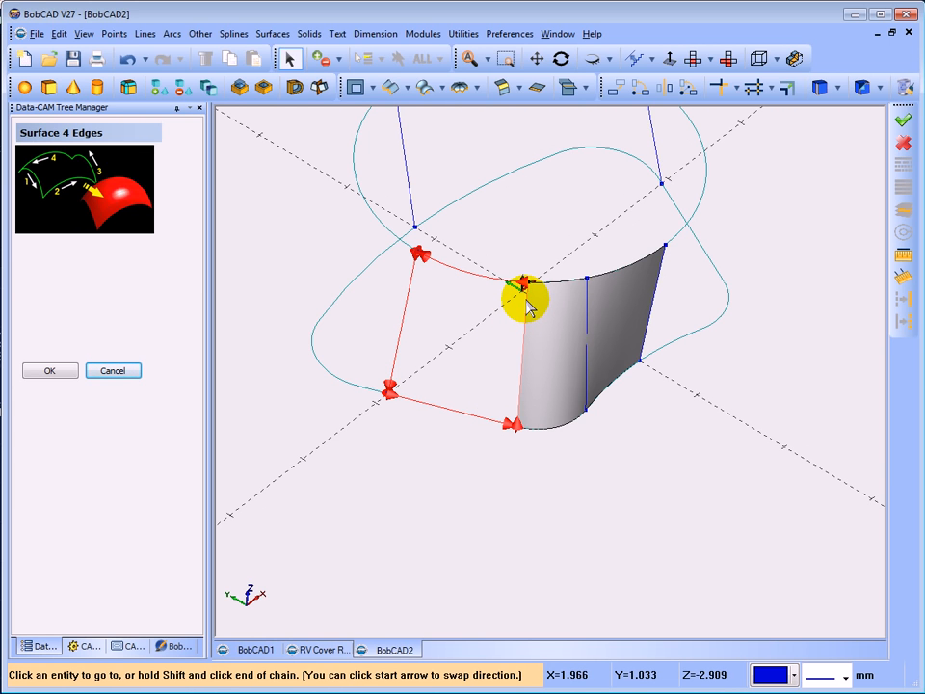
right_click(304, 250)
click(321, 253)
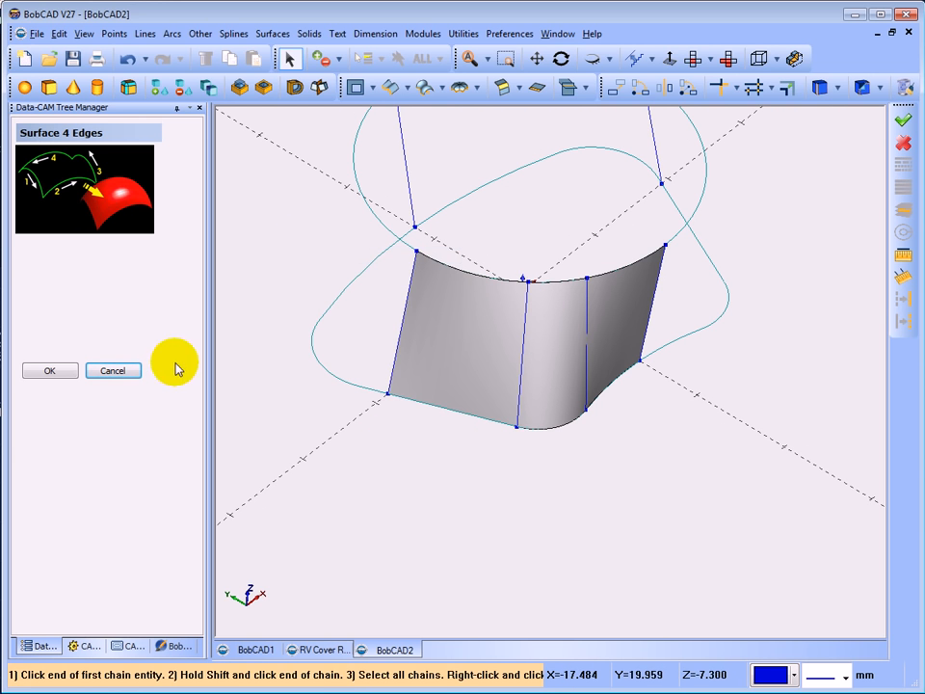
click(121, 371)
middle_drag(460, 456, 437, 445)
mouse_move(526, 439)
middle_down()
mouse_move(490, 439)
mouse_move(506, 500)
mouse_move(540, 435)
middle_up()
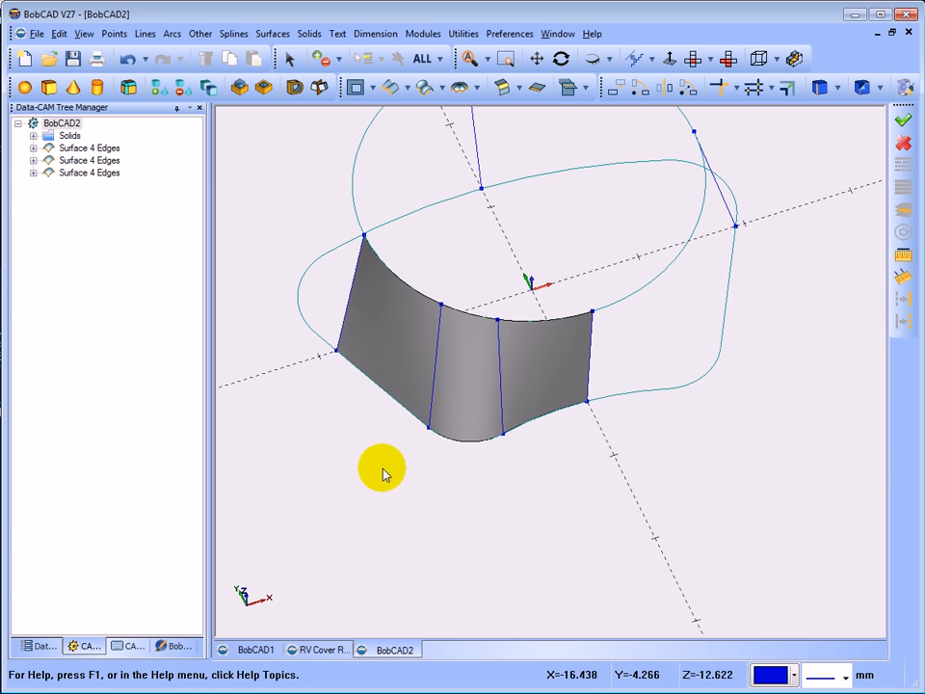
mouse_move(376, 471)
middle_down()
mouse_move(364, 444)
mouse_move(361, 480)
mouse_move(375, 472)
middle_up()
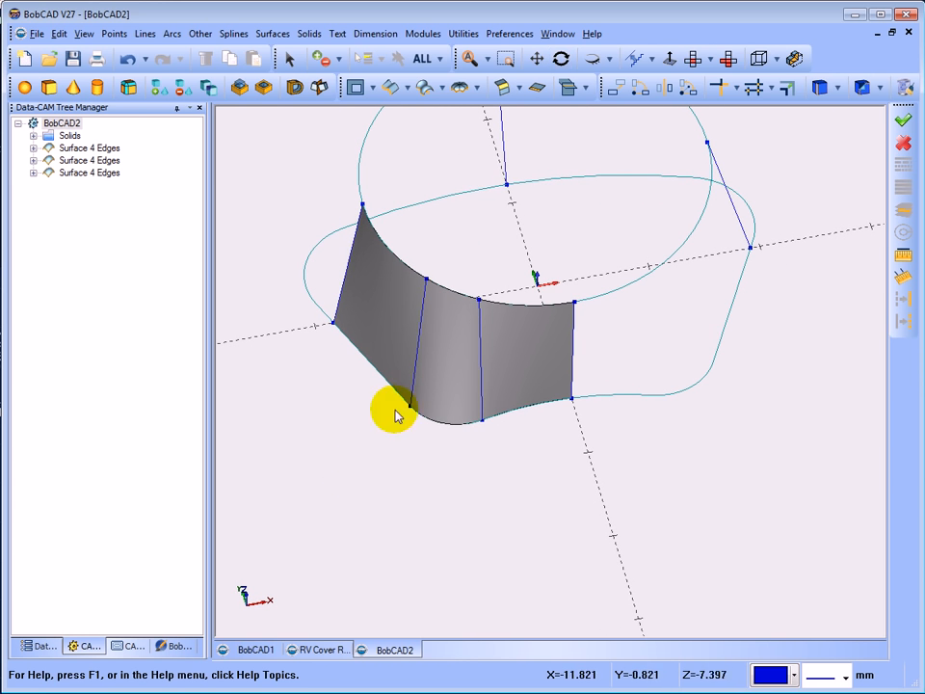
Step: Inspect the three 4 Edge surfaces from above and at an angle, checking how they follow the circle and the lower rounded profile
click(693, 60)
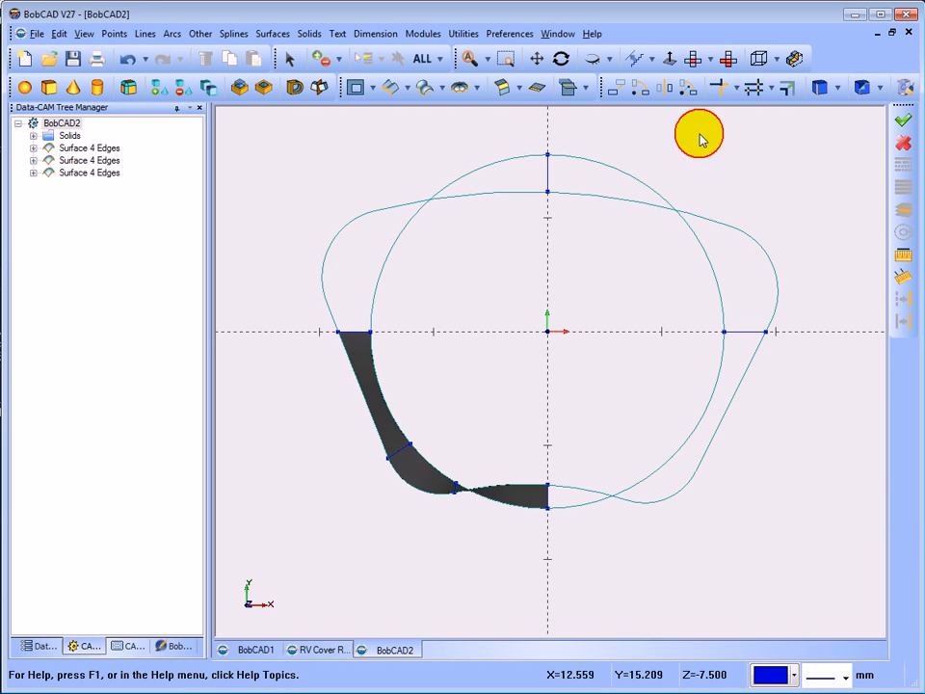
scroll(390, 458, up, 4)
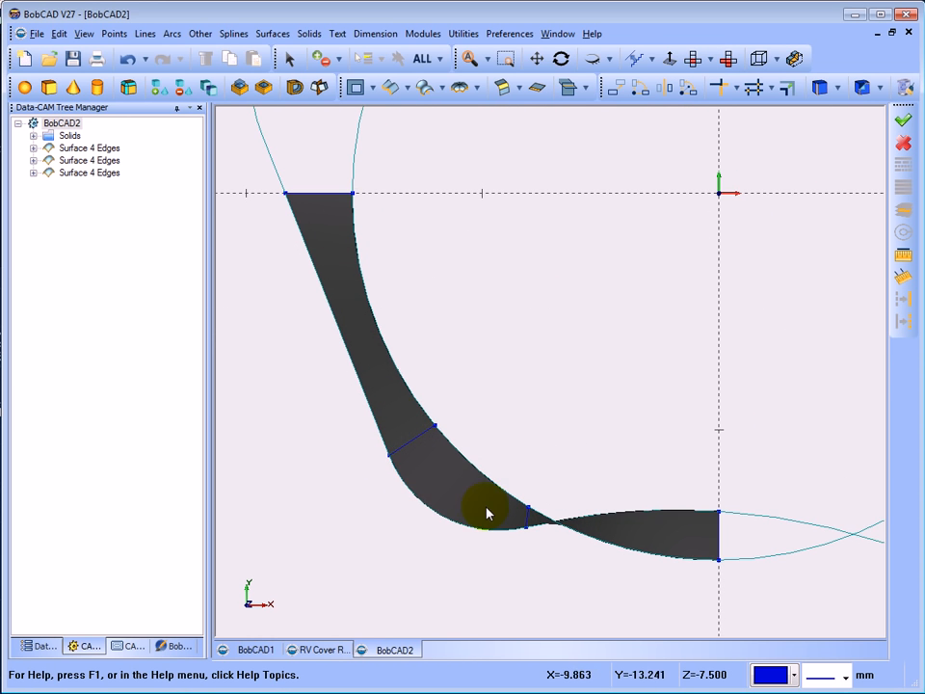
scroll(487, 513, down, 6)
drag(495, 488, 423, 491)
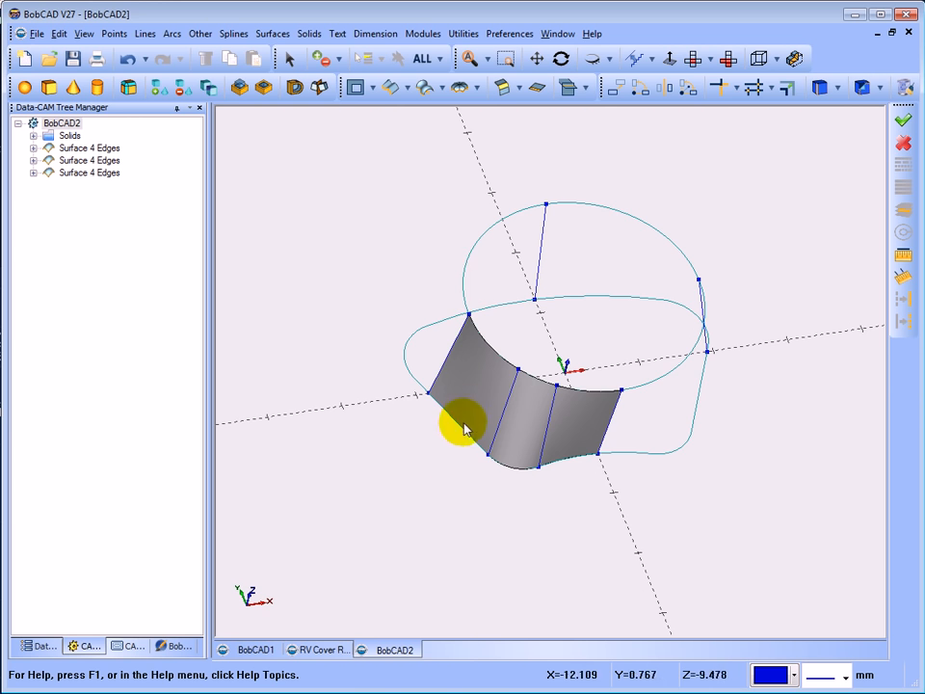
middle_drag(440, 457, 432, 469)
middle_drag(554, 501, 465, 440)
scroll(466, 440, up, 3)
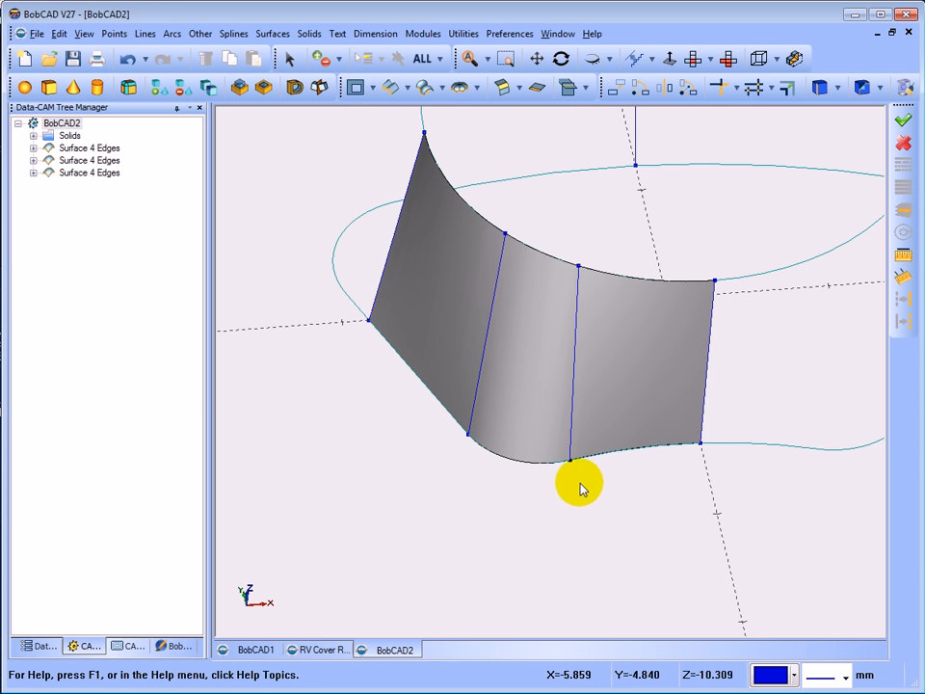
mouse_move(582, 488)
middle_down()
mouse_move(588, 514)
mouse_move(576, 544)
mouse_move(568, 495)
middle_up()
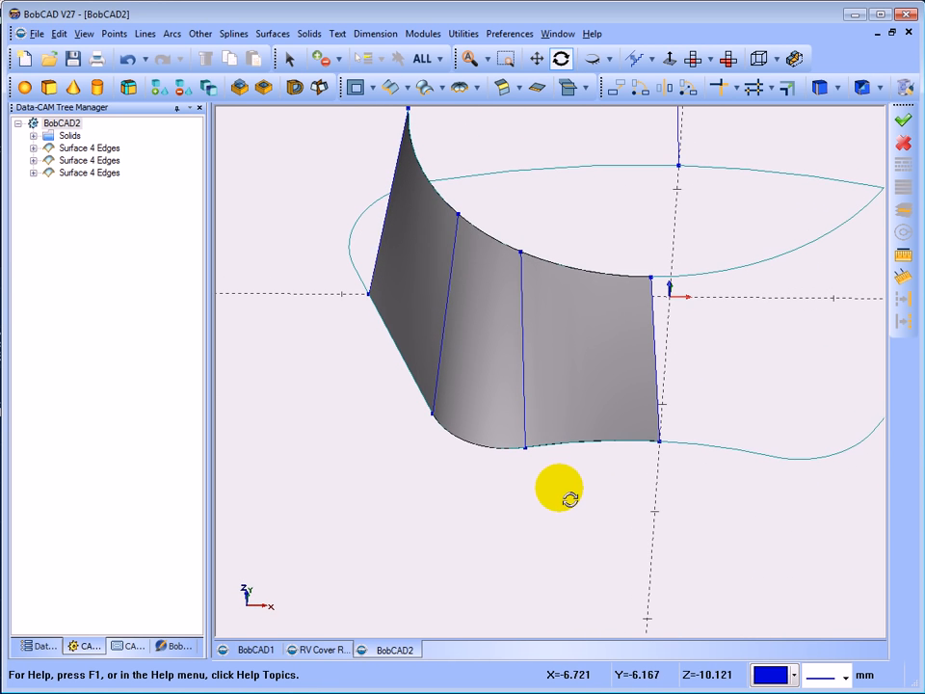
click(695, 60)
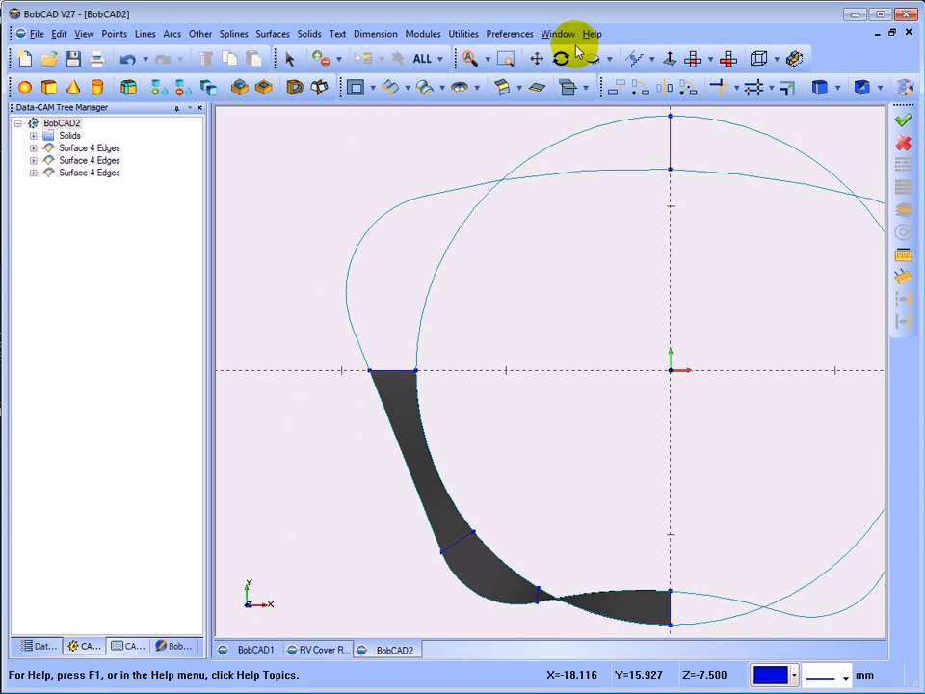
click(470, 58)
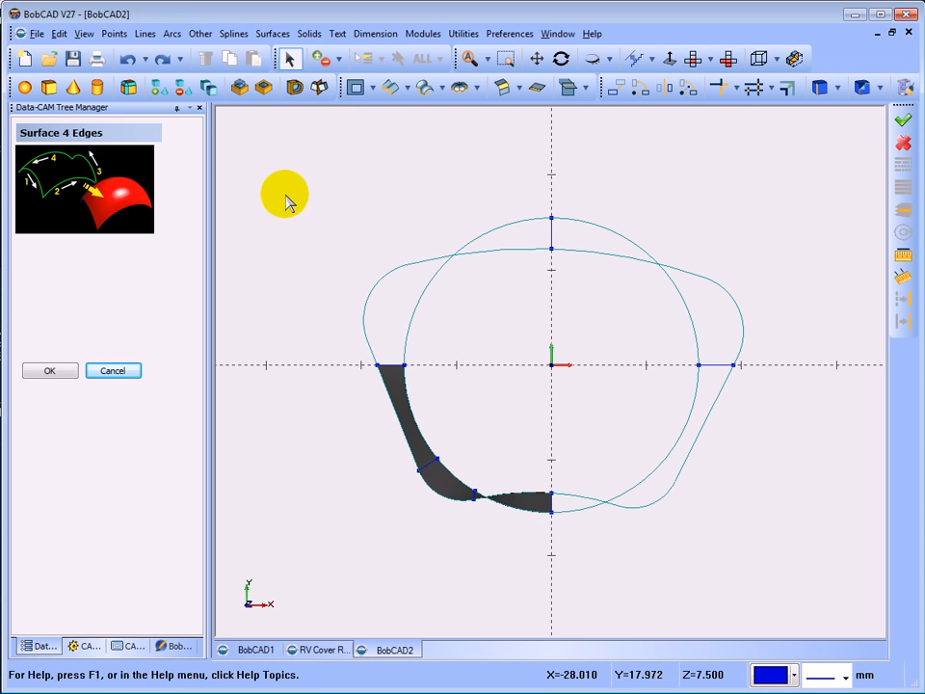
Step: Create end points at both ends of the base profile's upper-left corner arc
click(113, 36)
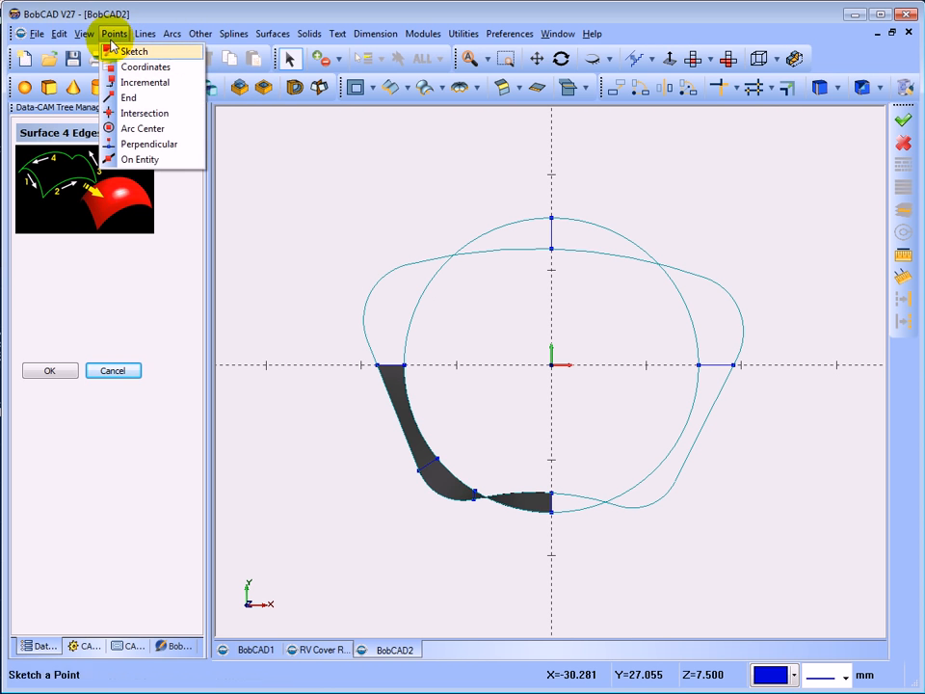
click(164, 96)
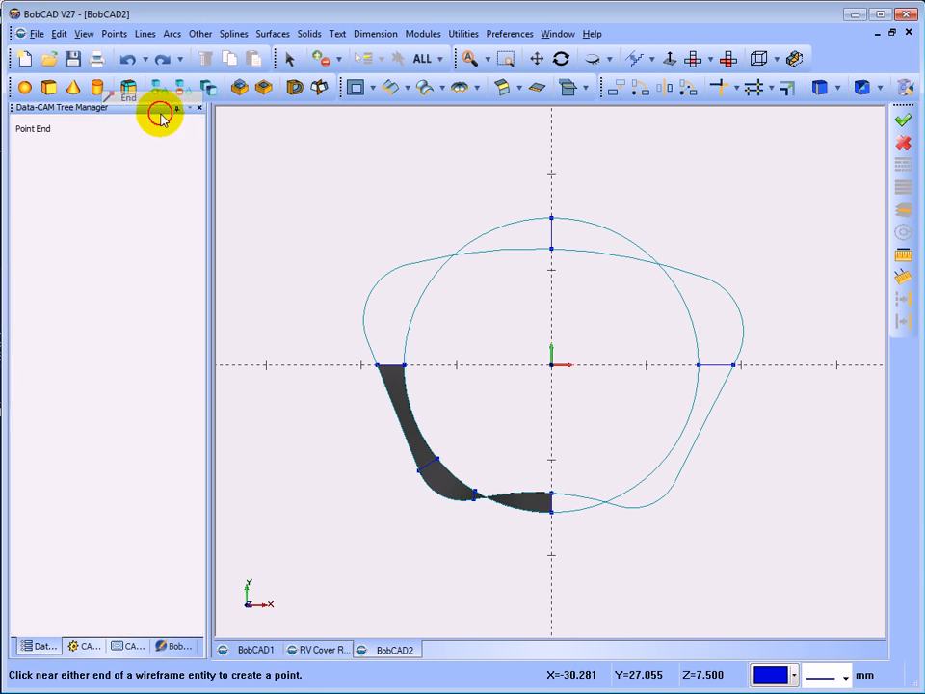
click(392, 273)
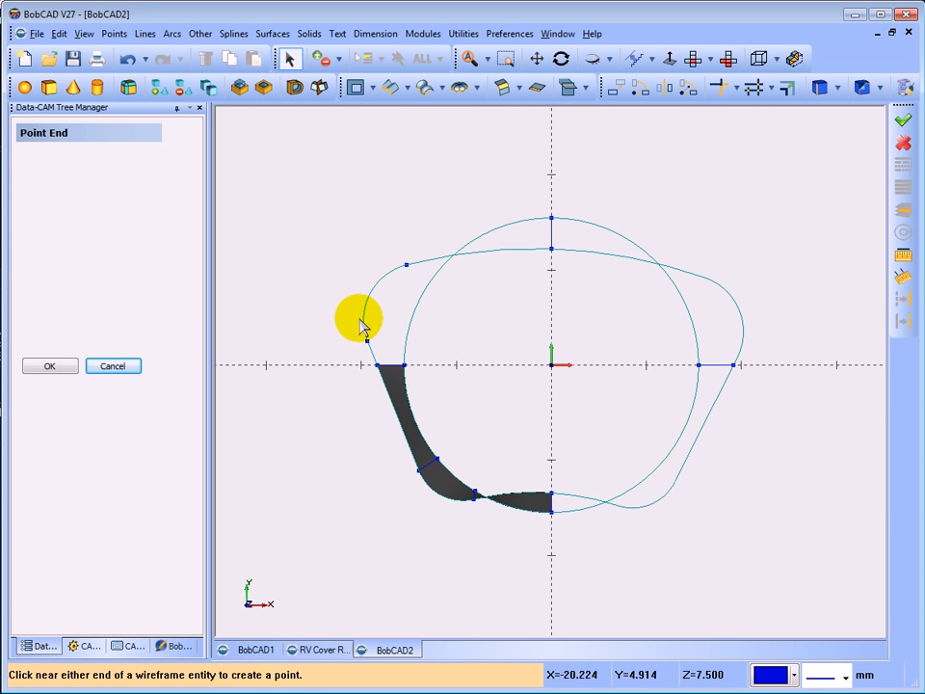
right_click(313, 226)
click(337, 249)
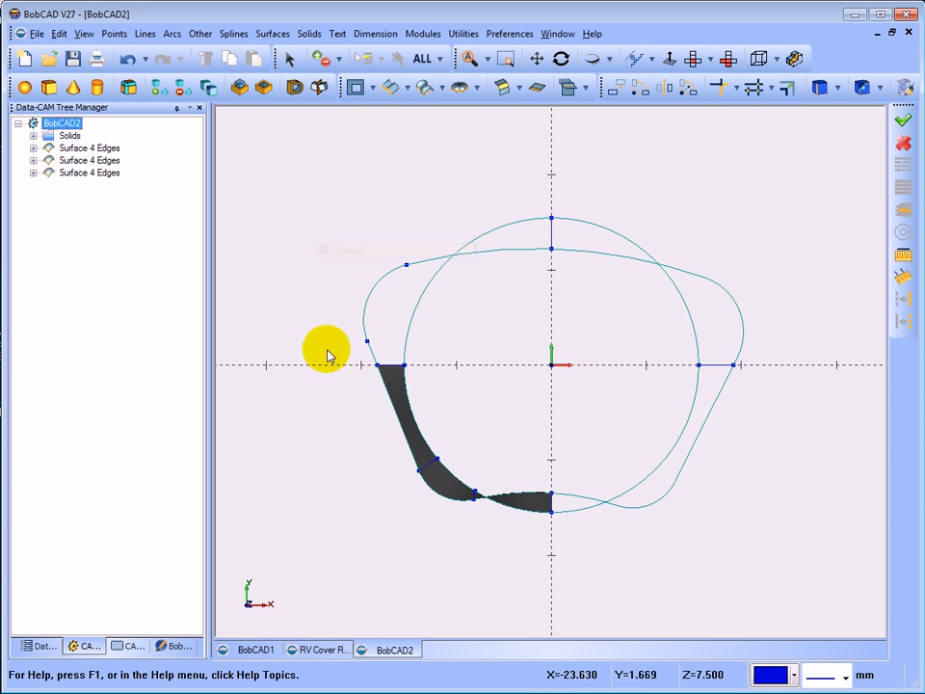
Step: Draw a line from the corner arc's upper end point inward past the circle to about X -10.491, Y 4.265
middle_drag(479, 372, 403, 361)
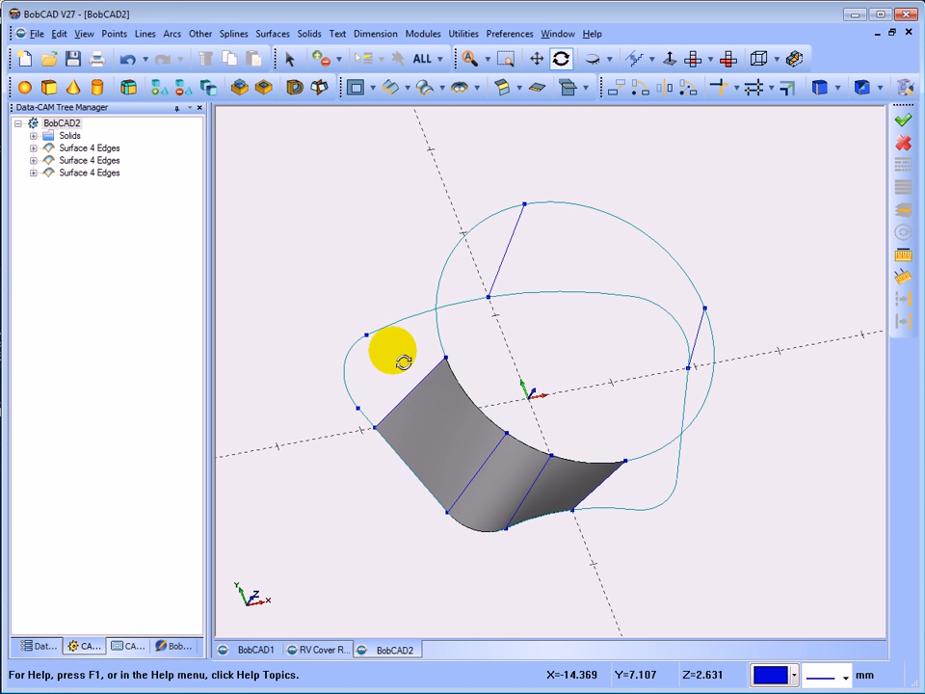
click(689, 62)
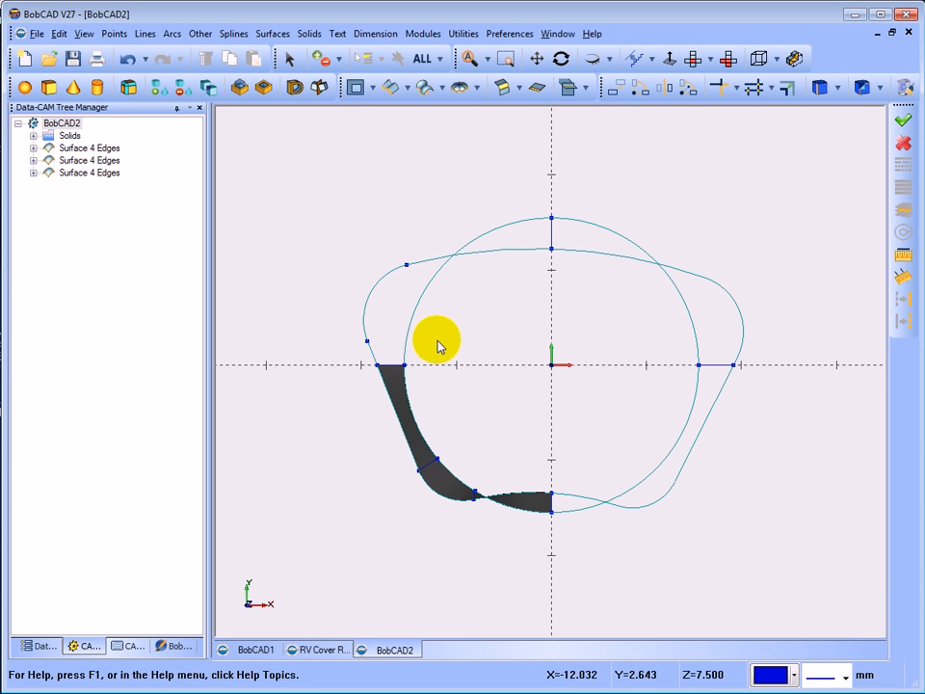
click(144, 34)
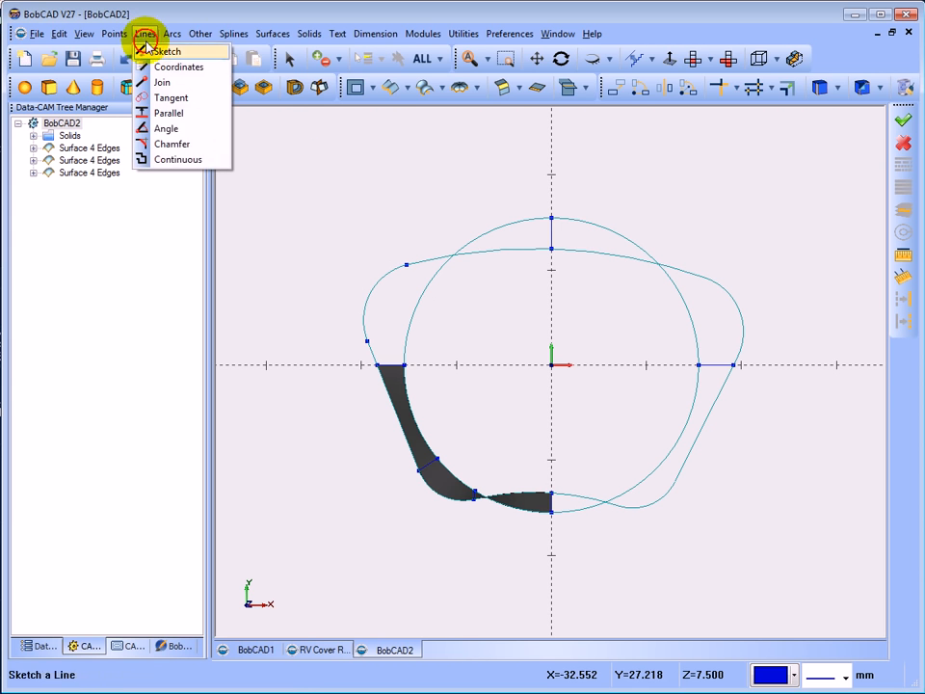
click(166, 159)
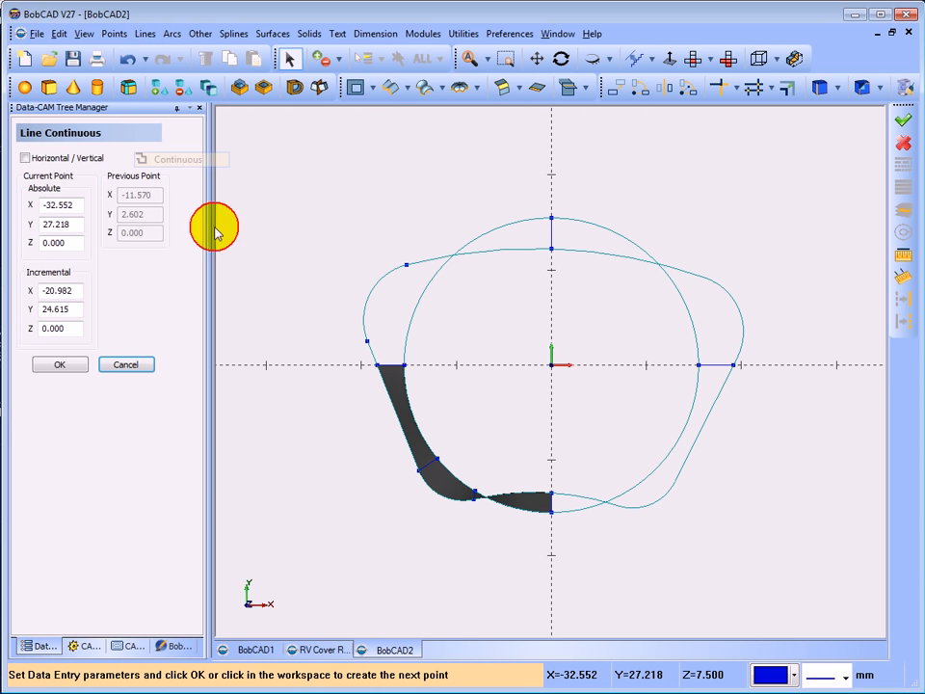
click(405, 264)
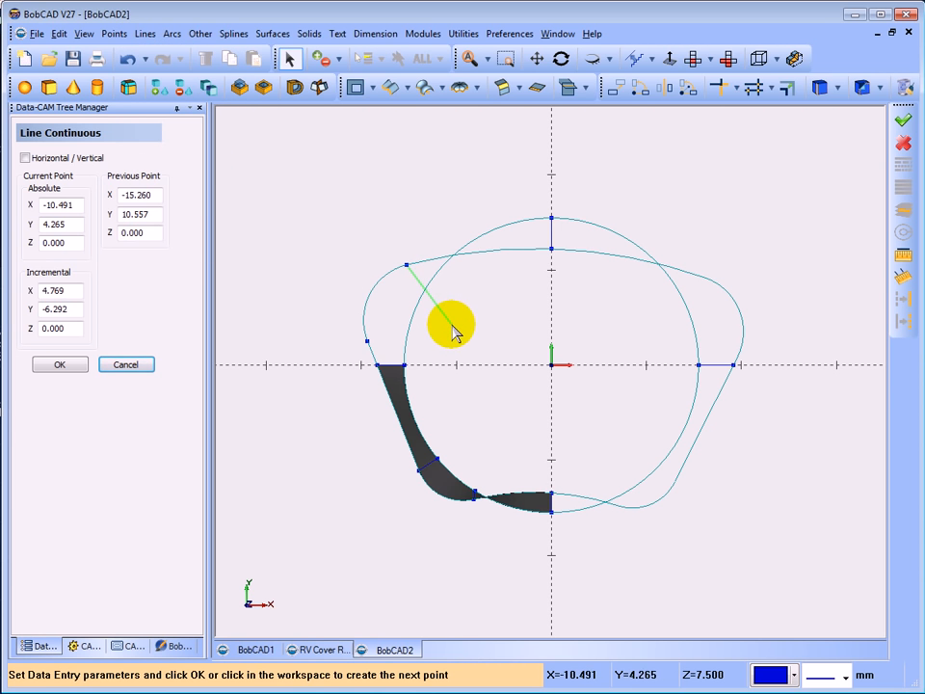
click(452, 326)
right_click(452, 325)
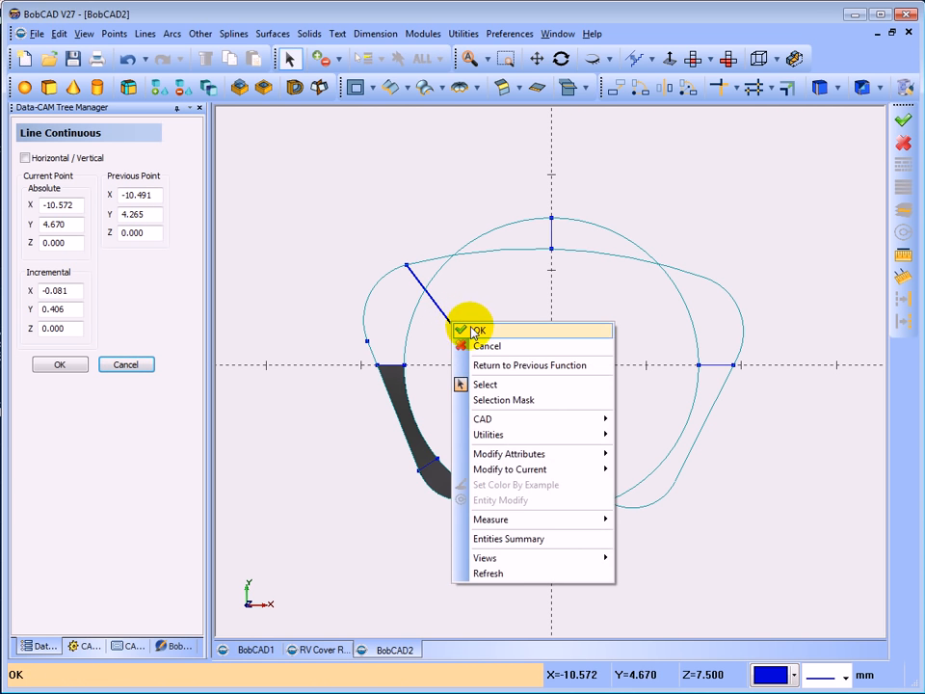
click(475, 332)
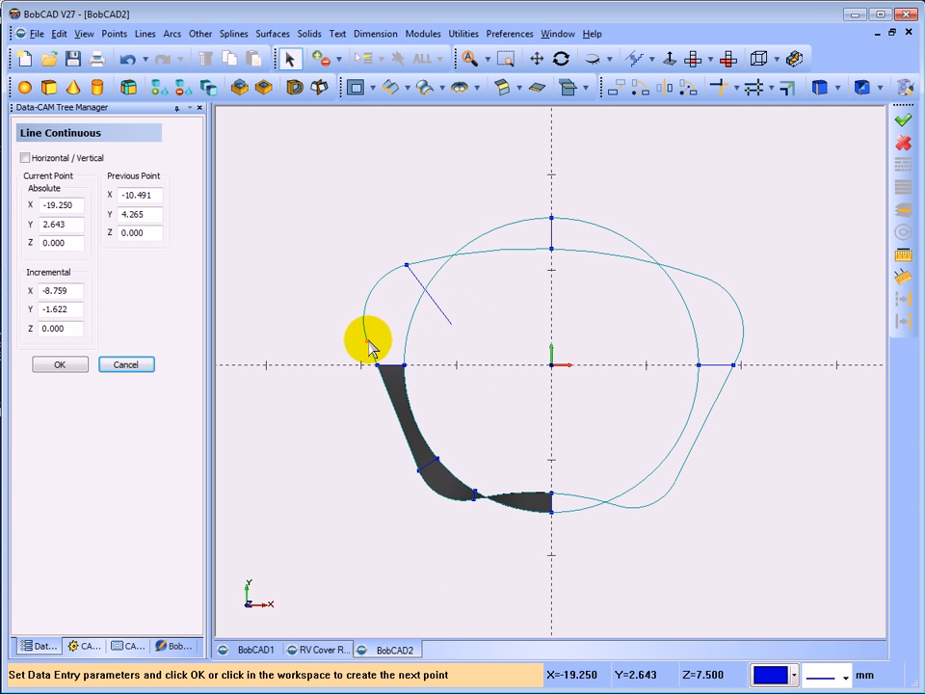
Step: Draw a second line from the corner arc's lower end point inward past the circle to about X -11.626, Y 2.399
click(440, 341)
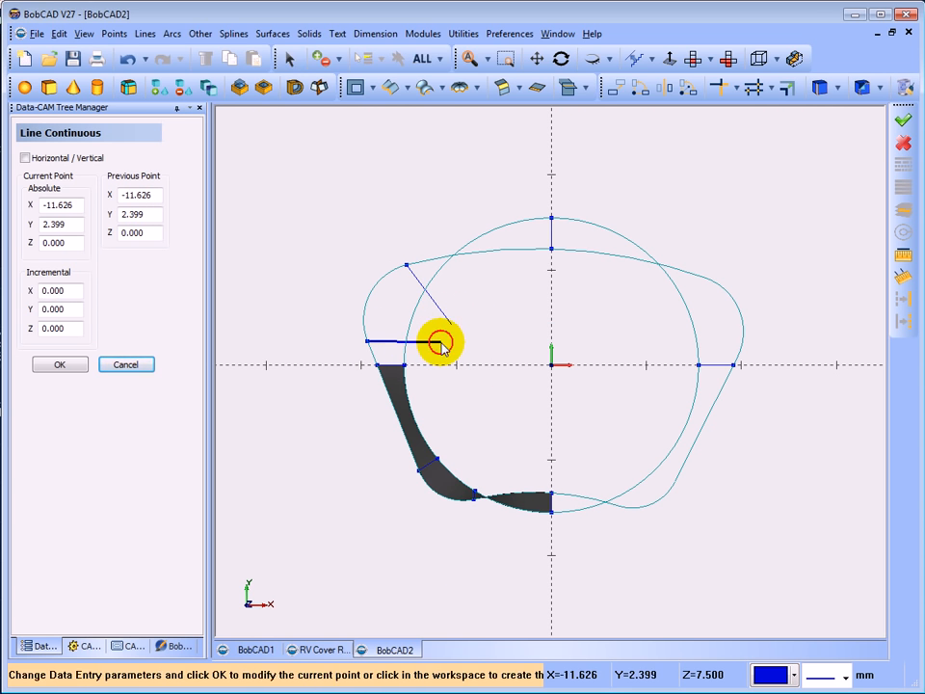
right_click(459, 344)
click(471, 353)
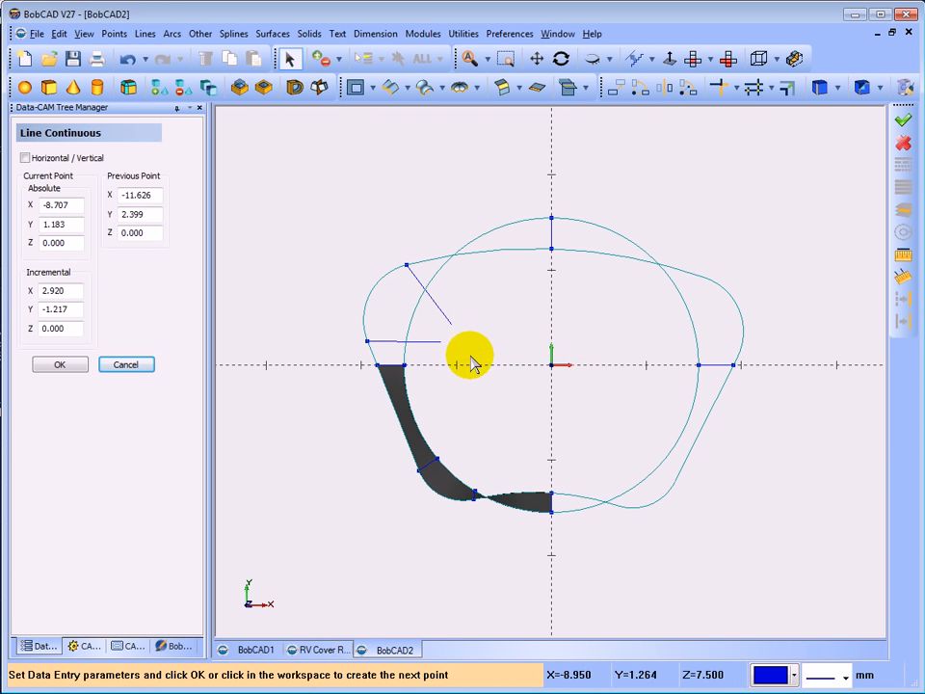
mouse_move(471, 362)
middle_down()
mouse_move(467, 323)
mouse_move(471, 366)
mouse_move(501, 385)
mouse_move(497, 363)
mouse_move(462, 358)
mouse_move(425, 324)
mouse_move(458, 320)
mouse_move(497, 341)
mouse_move(383, 342)
middle_up()
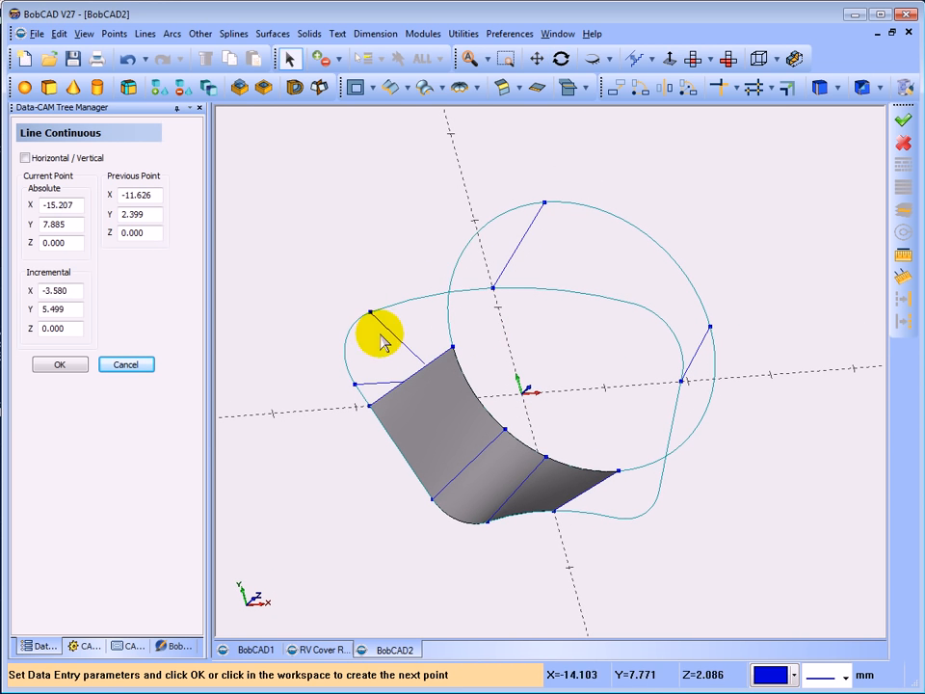
click(126, 364)
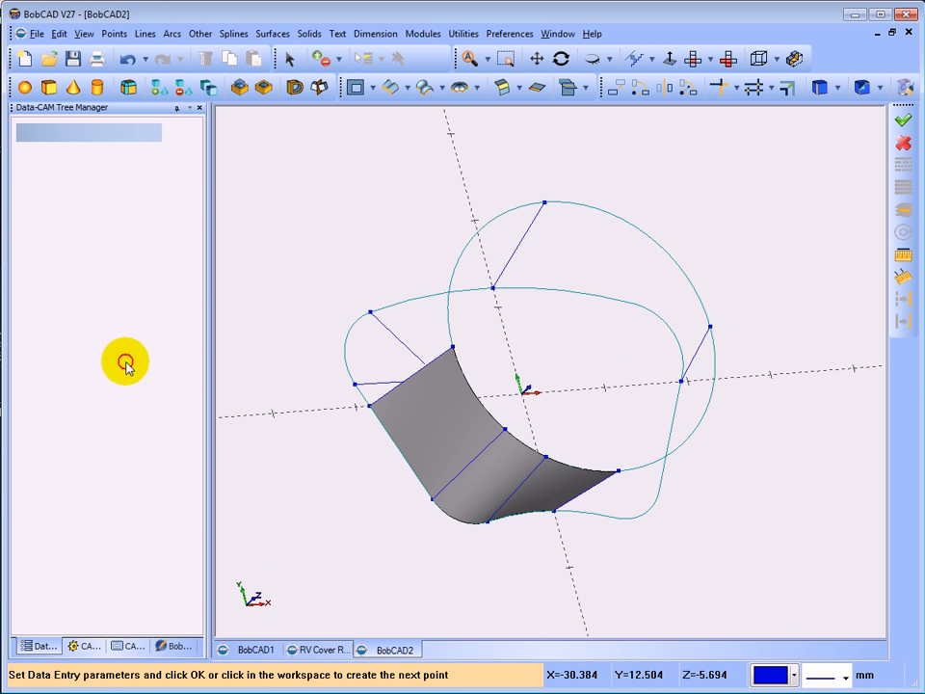
Step: Translate the two new lines 15 mm in Z without copying them, up to the circle's plane
click(615, 89)
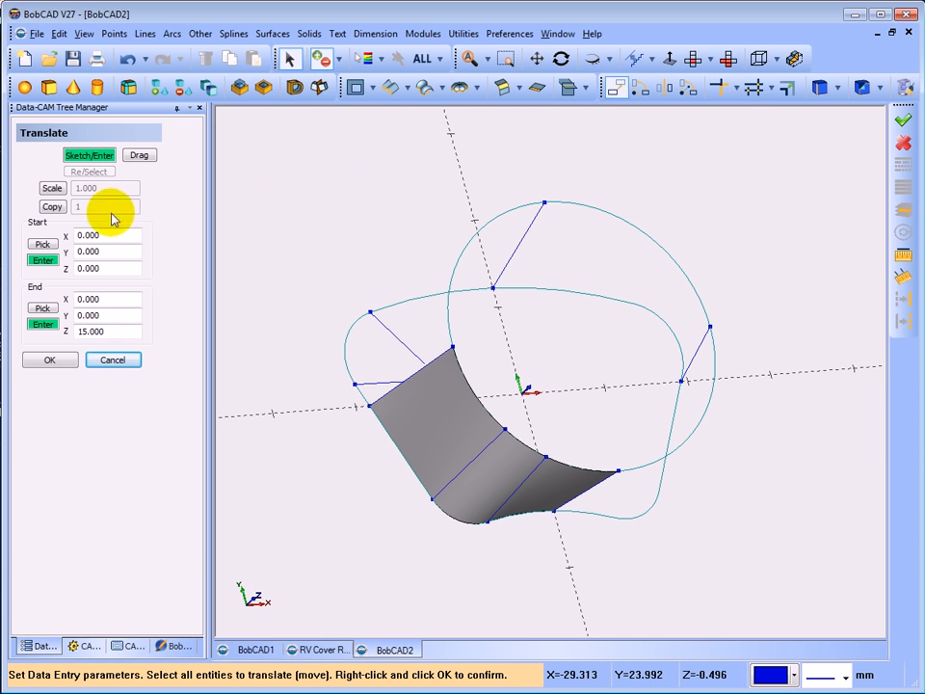
click(393, 335)
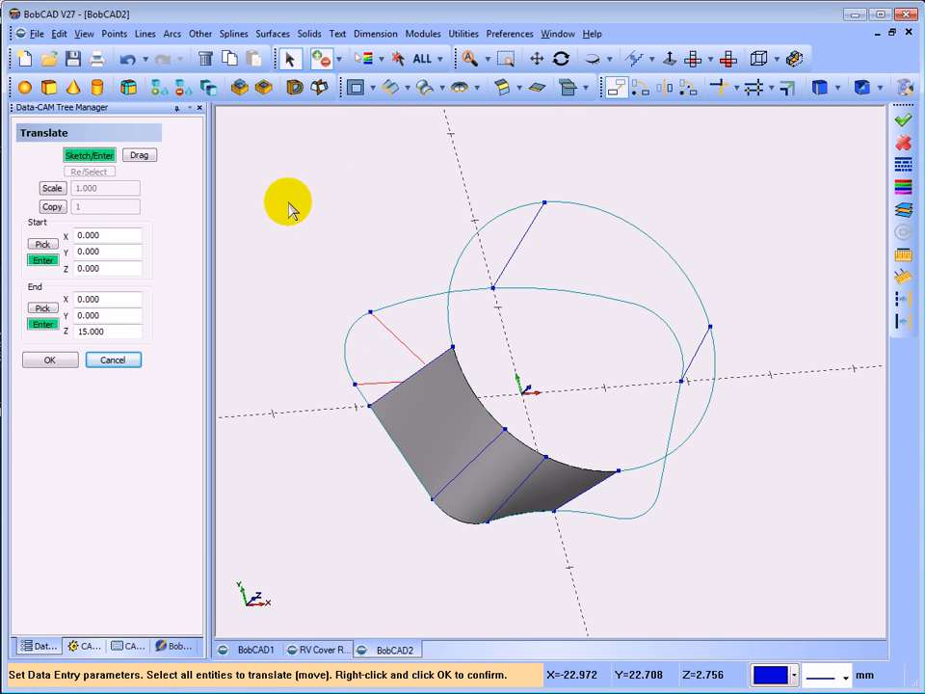
right_click(291, 202)
click(314, 208)
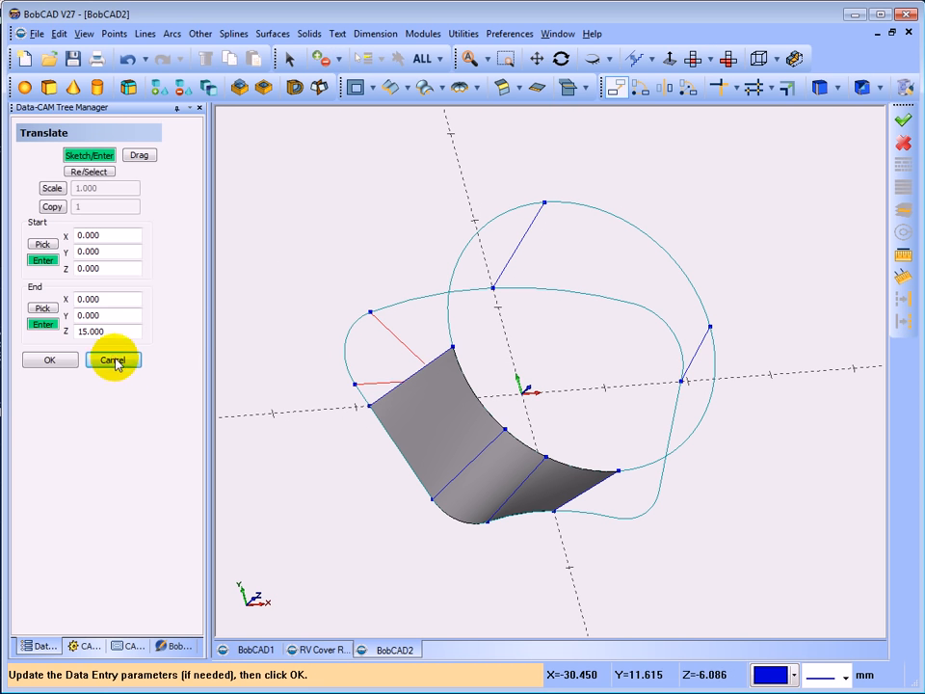
click(65, 360)
click(113, 360)
Step: Break the circle's upper-left arc and the two raised lines where they cross, using Break Many
middle_drag(203, 332, 302, 280)
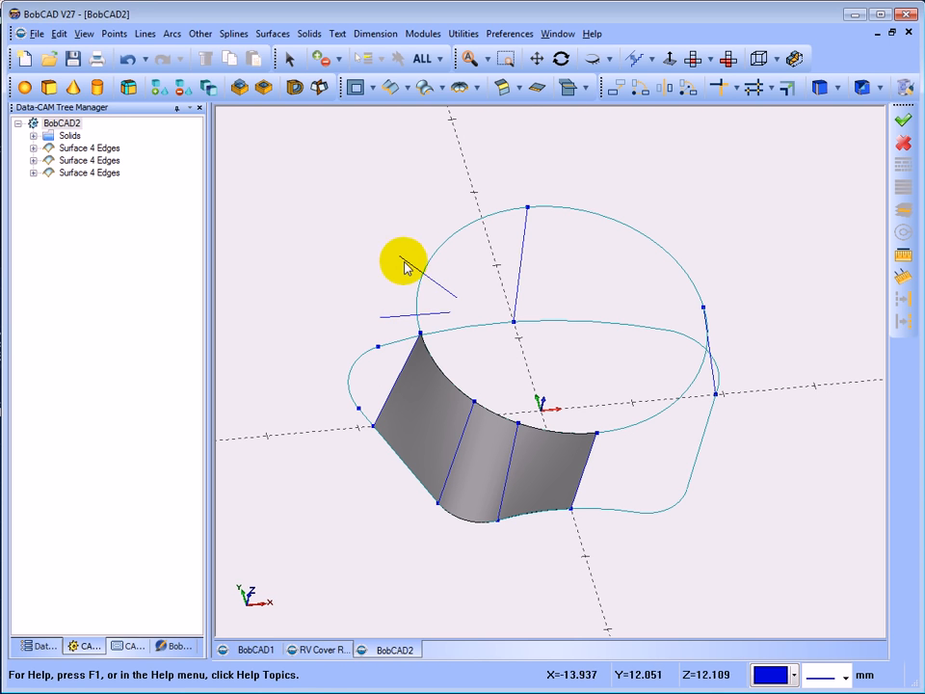
click(462, 32)
mouse_move(483, 133)
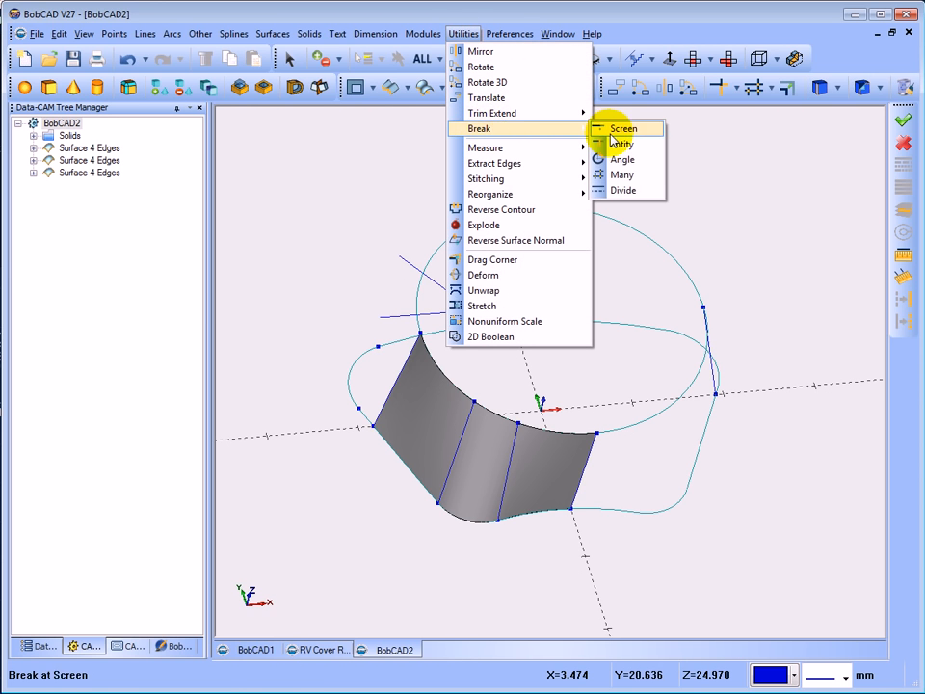
click(619, 174)
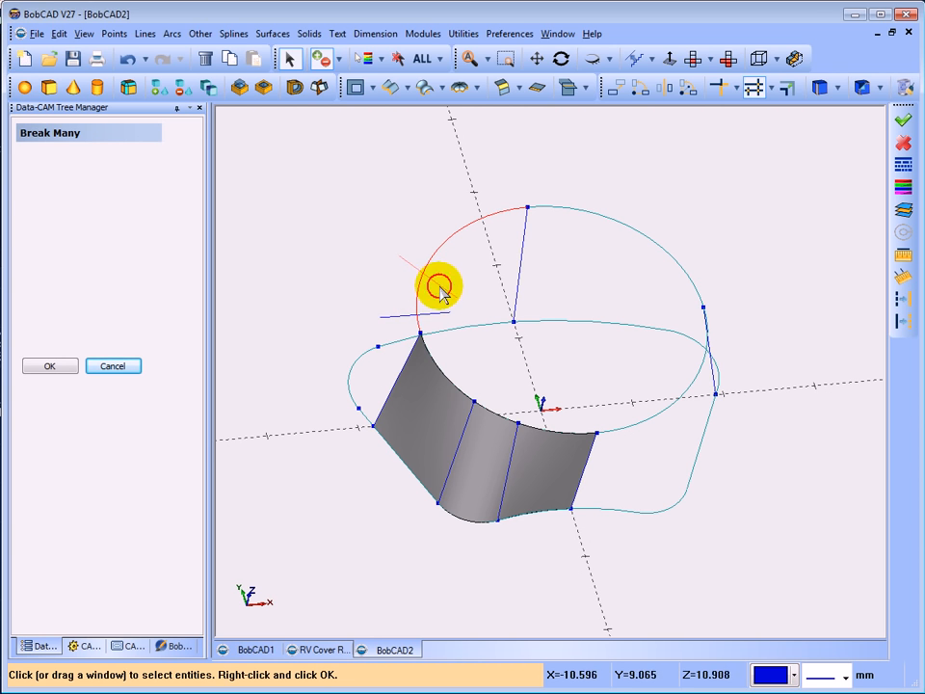
right_click(319, 218)
click(330, 226)
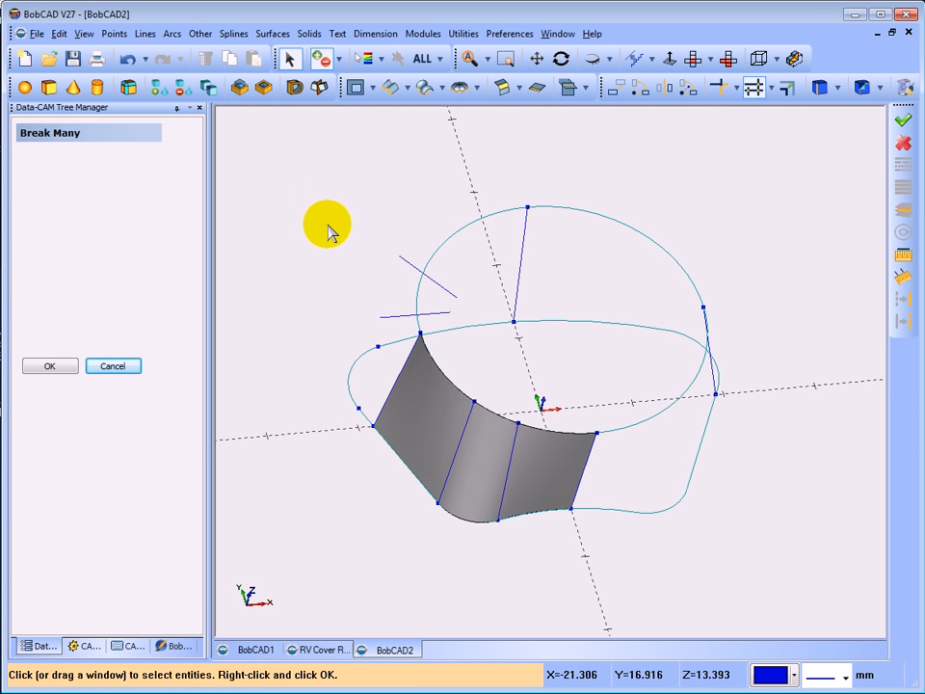
Step: Add intersection points where the two raised lines cross the circle's arc, and delete those lines
click(113, 34)
click(135, 113)
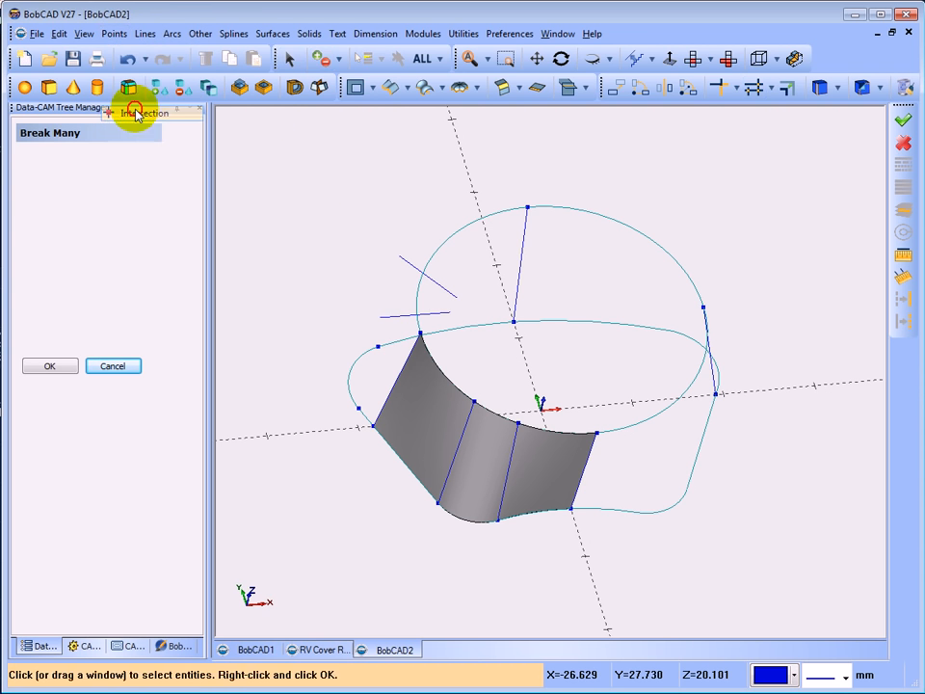
click(421, 298)
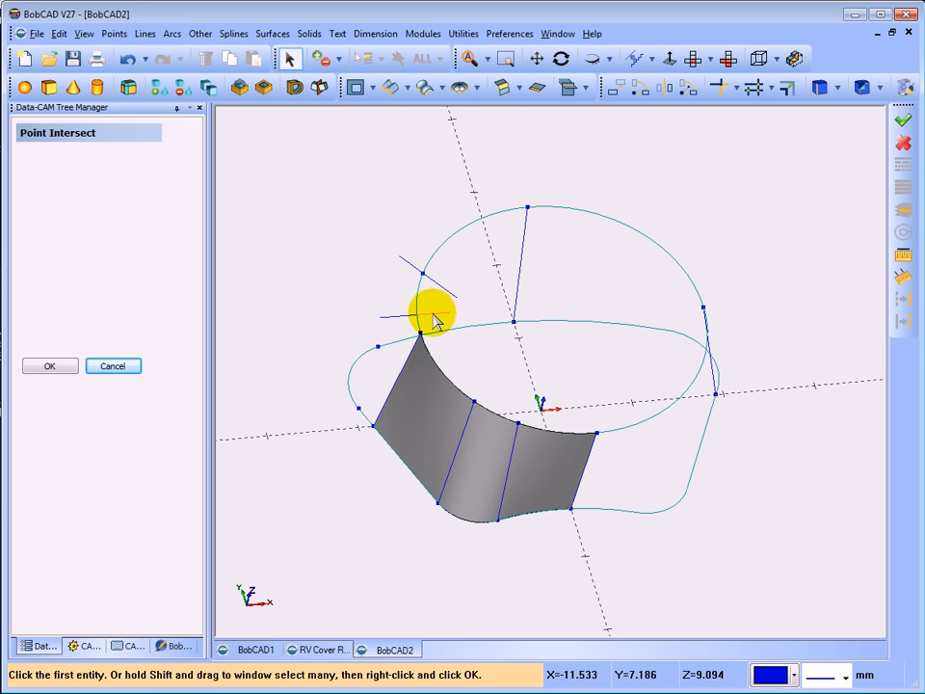
click(422, 310)
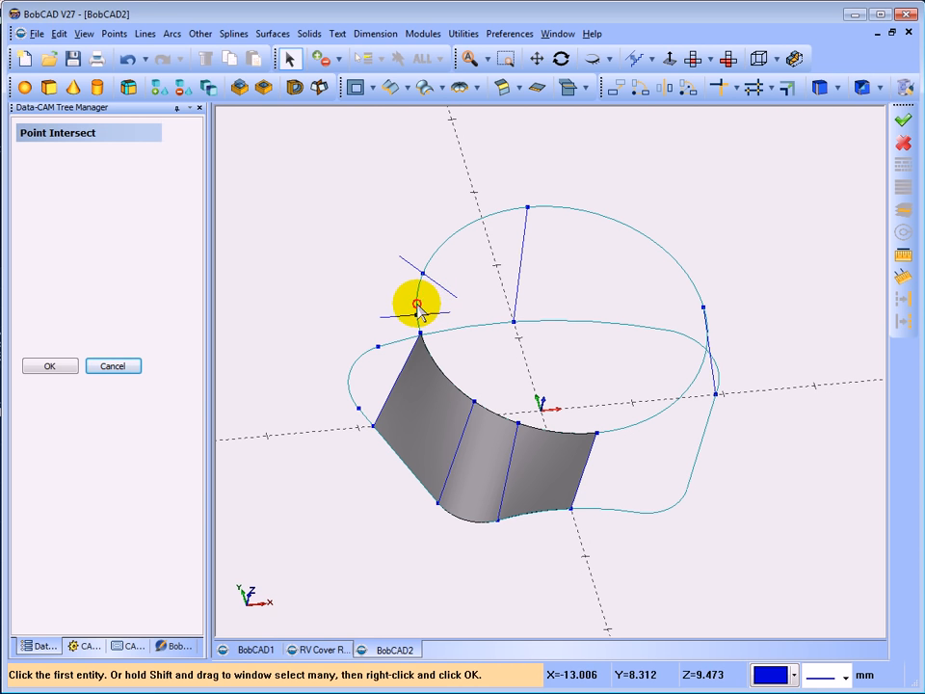
right_click(287, 237)
click(303, 254)
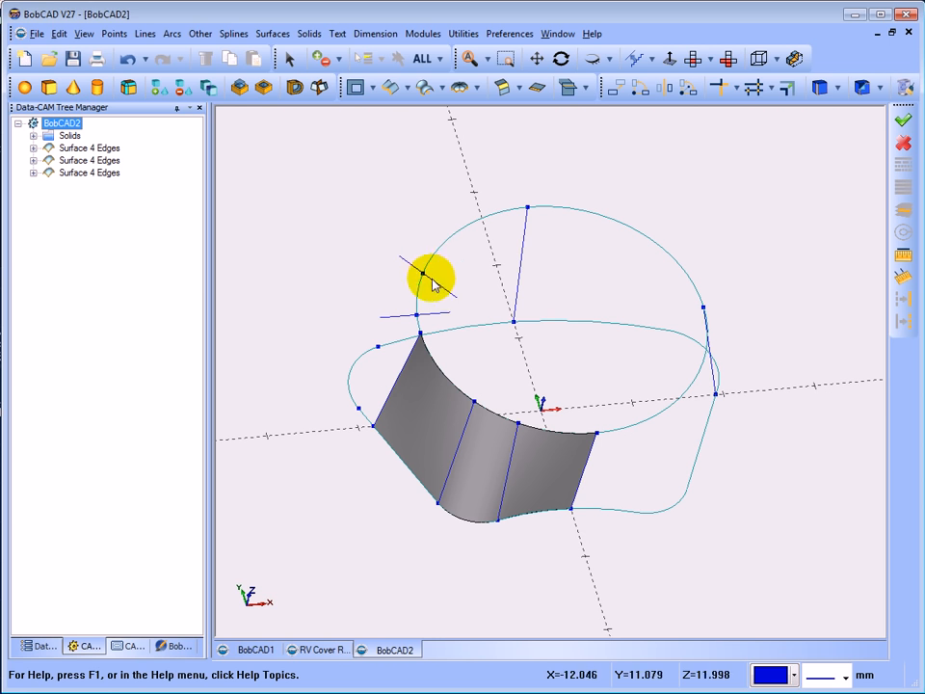
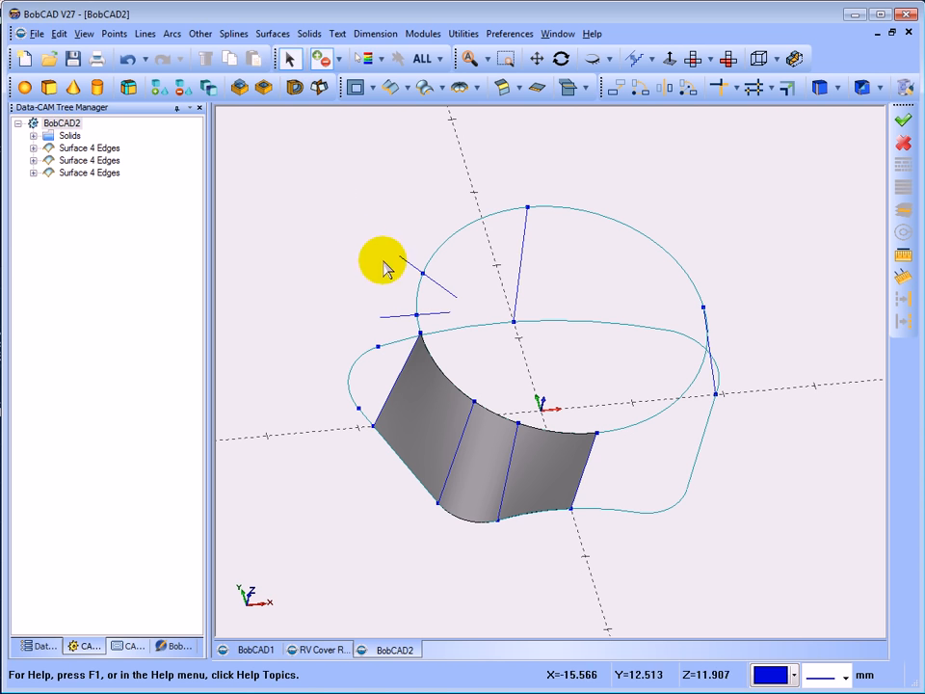
click(428, 281)
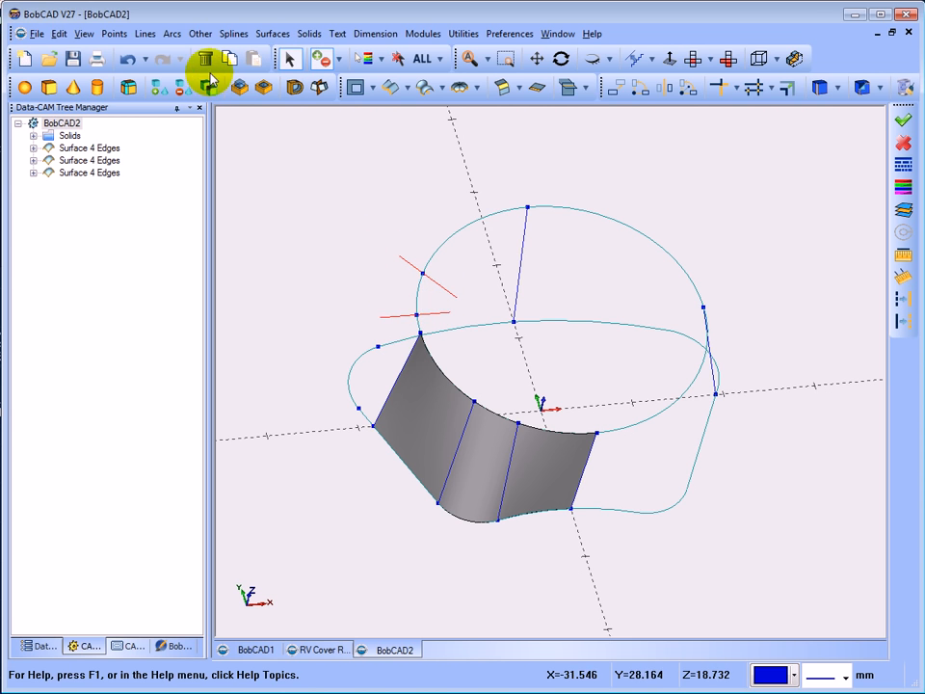
middle_drag(324, 248, 346, 289)
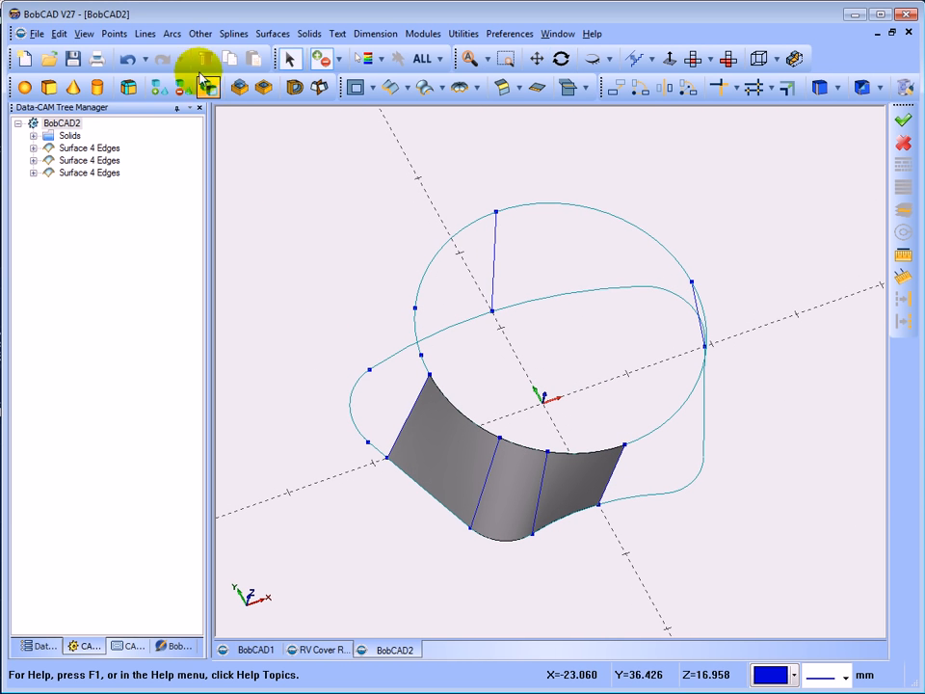
Step: Join the two new points on the circle to the matching end points of the base profile's upper-left corner arc with lines
click(145, 35)
click(159, 83)
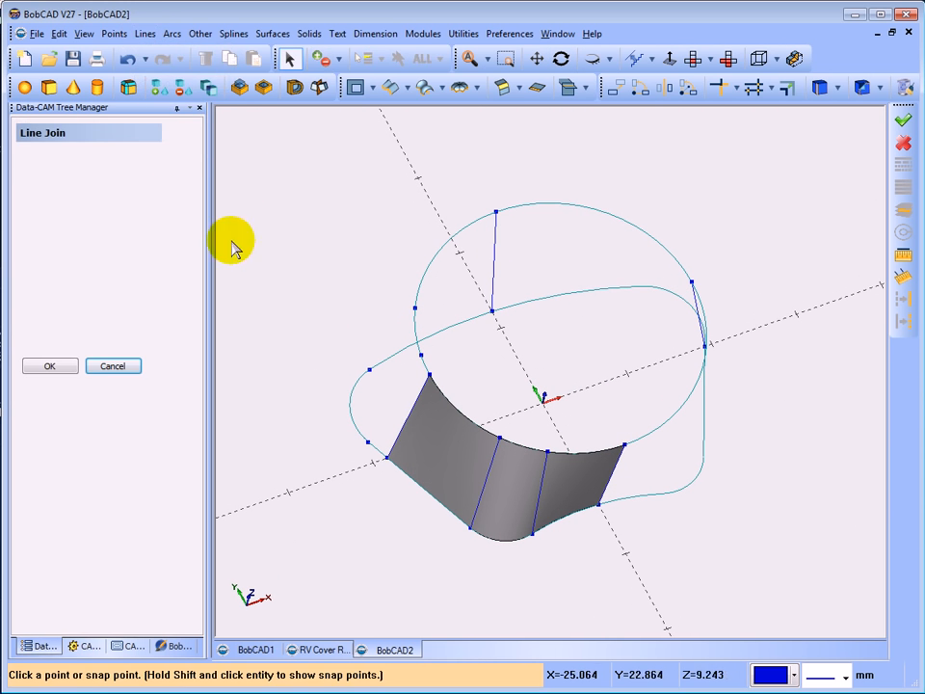
click(422, 356)
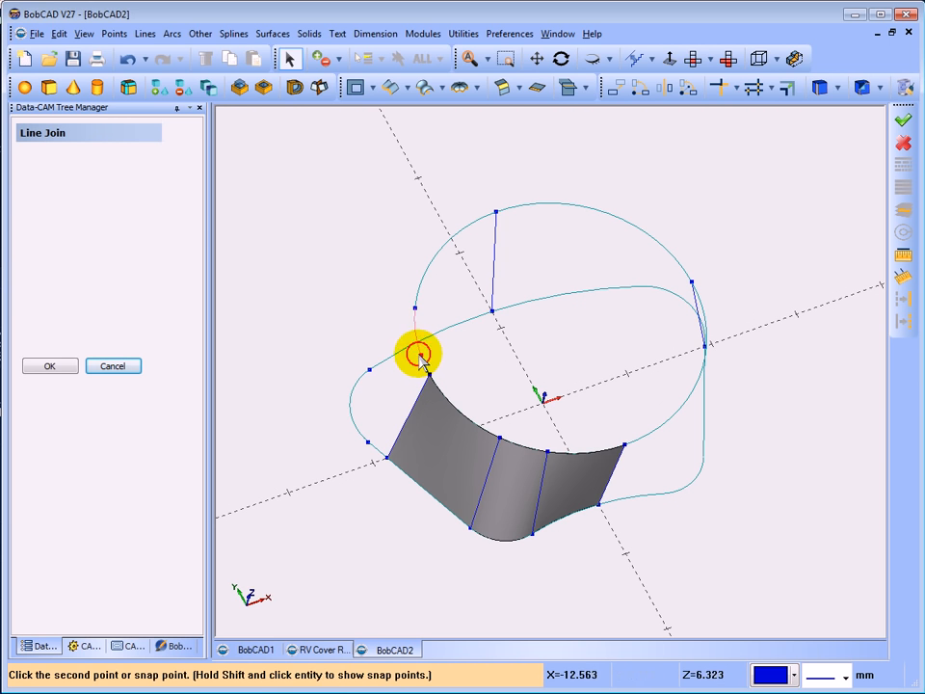
click(368, 442)
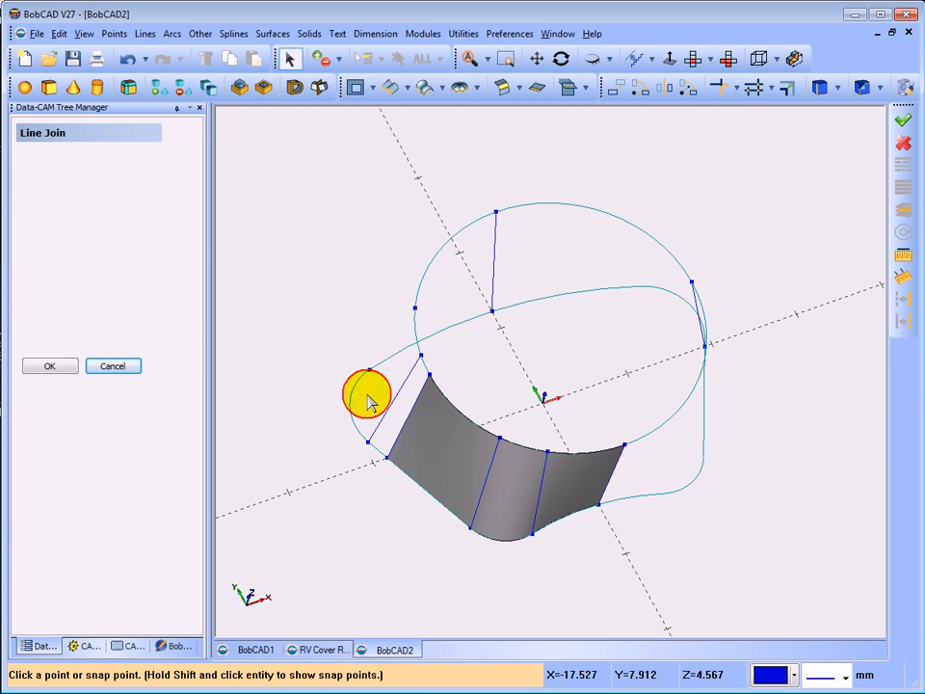
click(414, 308)
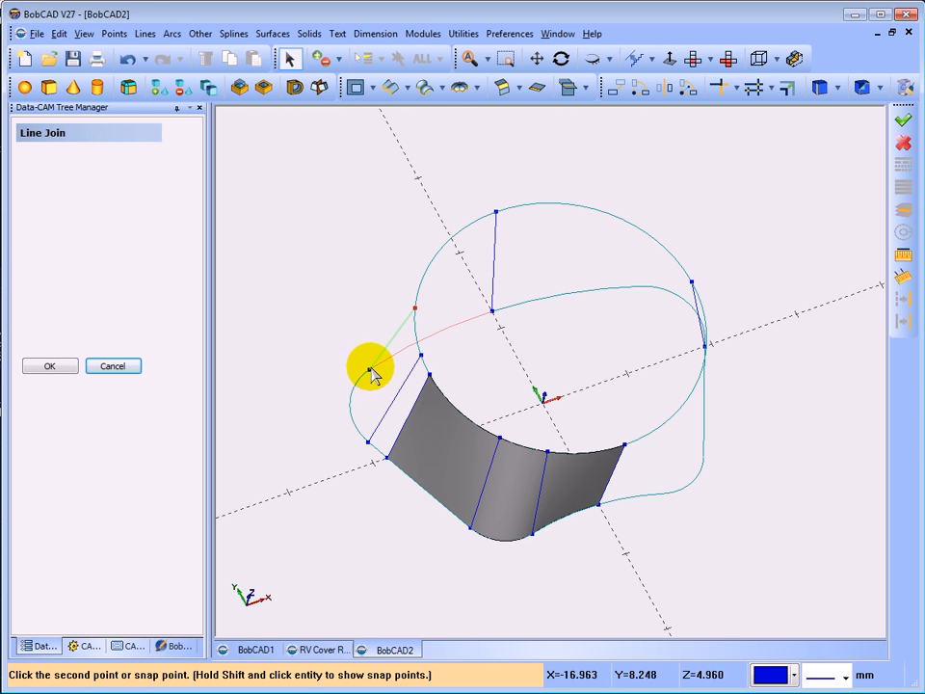
right_click(314, 242)
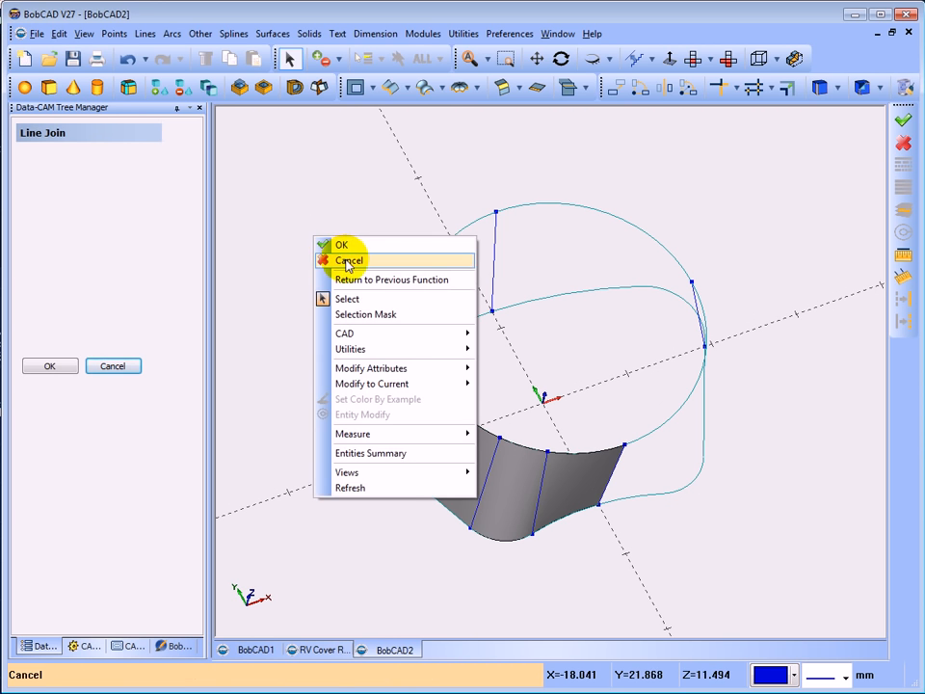
click(332, 260)
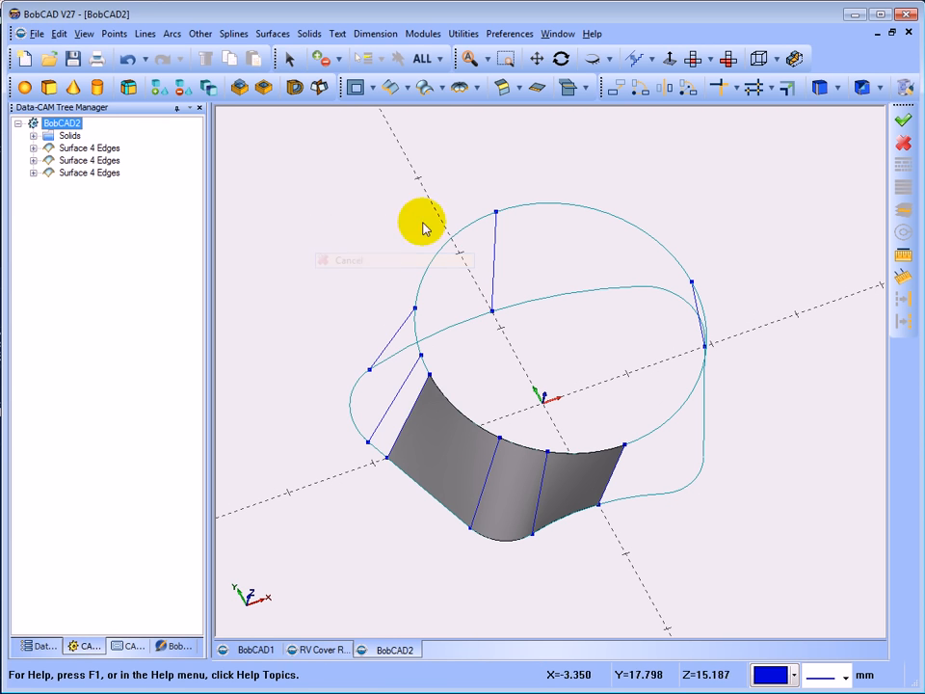
Step: Examine the new connecting lines at the upper-left corner and the existing side surfaces from above and from several angles
click(694, 60)
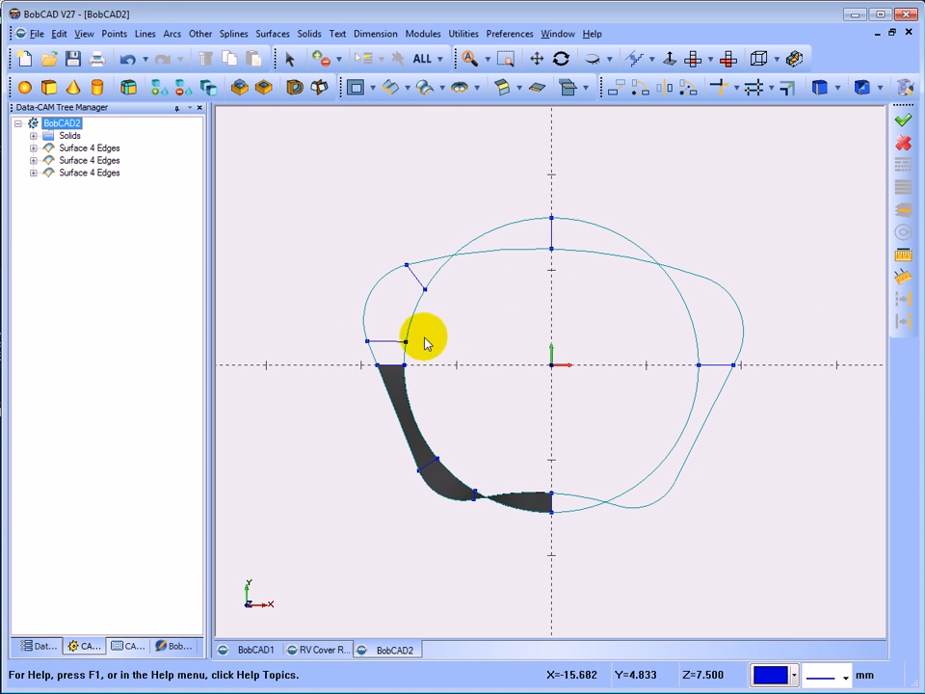
middle_drag(590, 393, 362, 351)
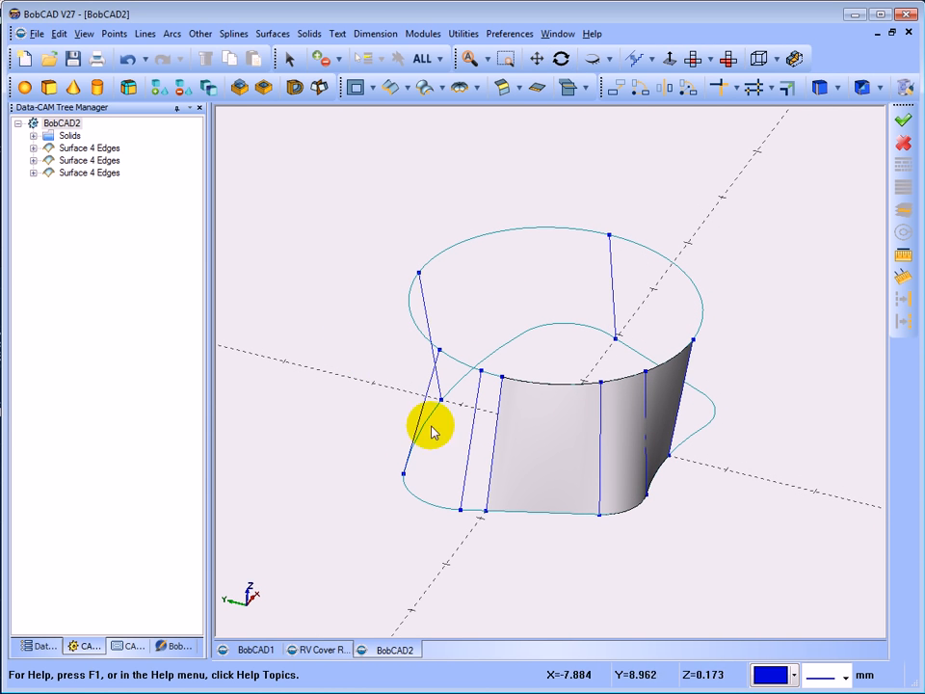
middle_drag(431, 427, 412, 417)
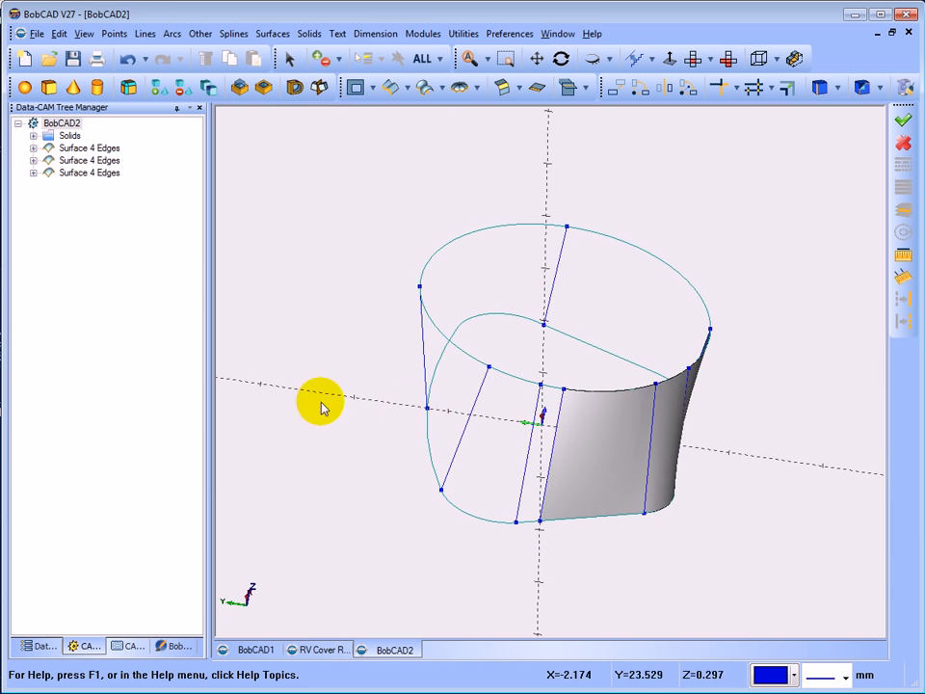
mouse_move(320, 405)
middle_down()
mouse_move(330, 413)
mouse_move(309, 393)
mouse_move(324, 401)
middle_up()
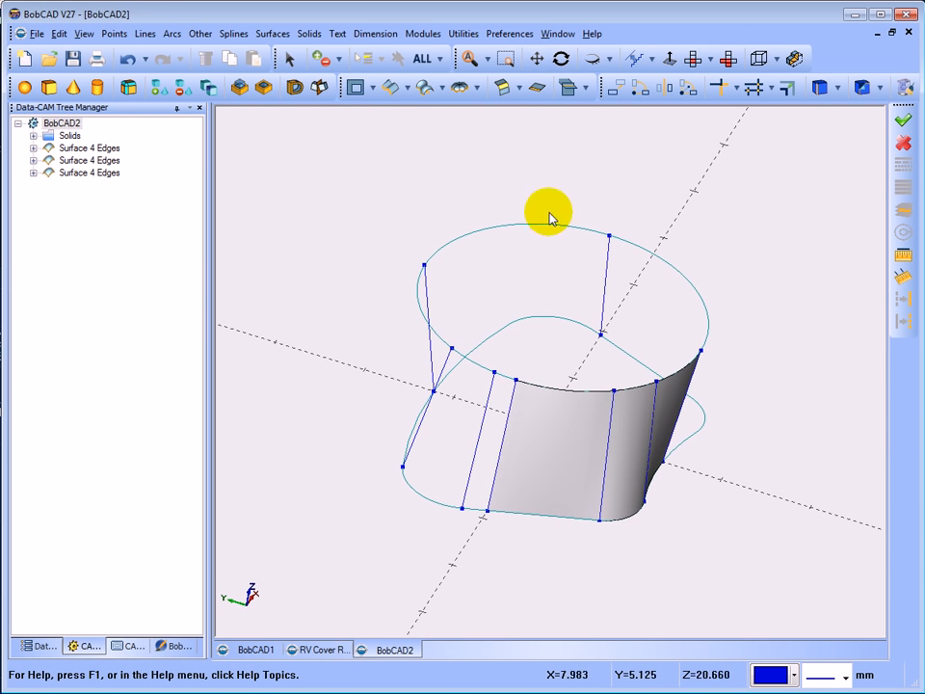
click(683, 66)
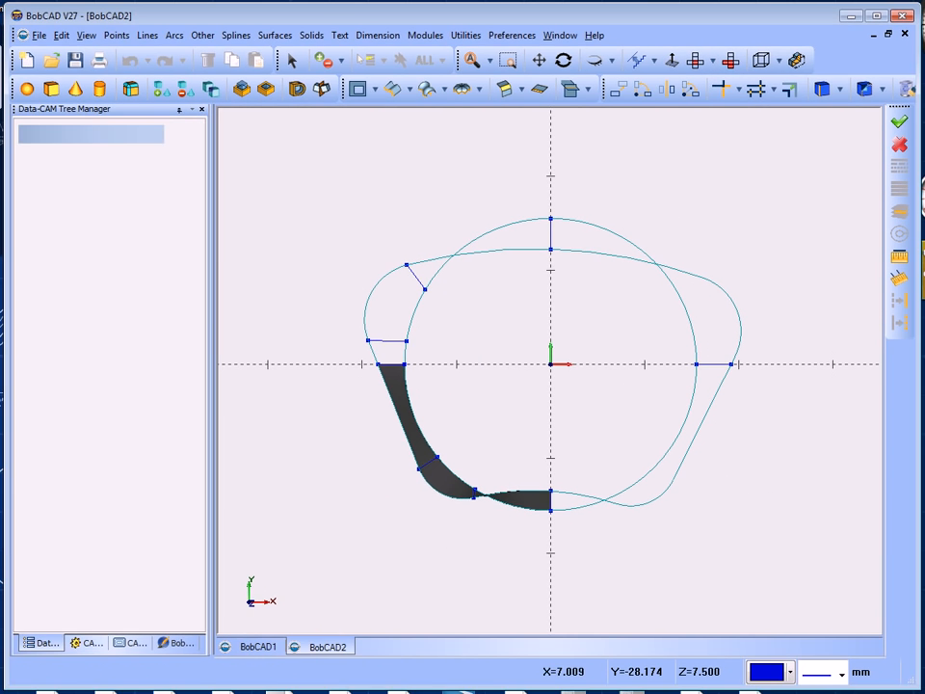
mouse_move(536, 538)
middle_down()
mouse_move(516, 459)
mouse_move(613, 469)
mouse_move(466, 512)
mouse_move(522, 486)
mouse_move(518, 459)
mouse_move(461, 466)
mouse_move(484, 531)
mouse_move(545, 497)
mouse_move(495, 504)
mouse_move(473, 527)
mouse_move(498, 529)
mouse_move(535, 501)
mouse_move(563, 580)
mouse_move(598, 543)
mouse_move(553, 529)
mouse_move(413, 549)
mouse_move(649, 451)
middle_up()
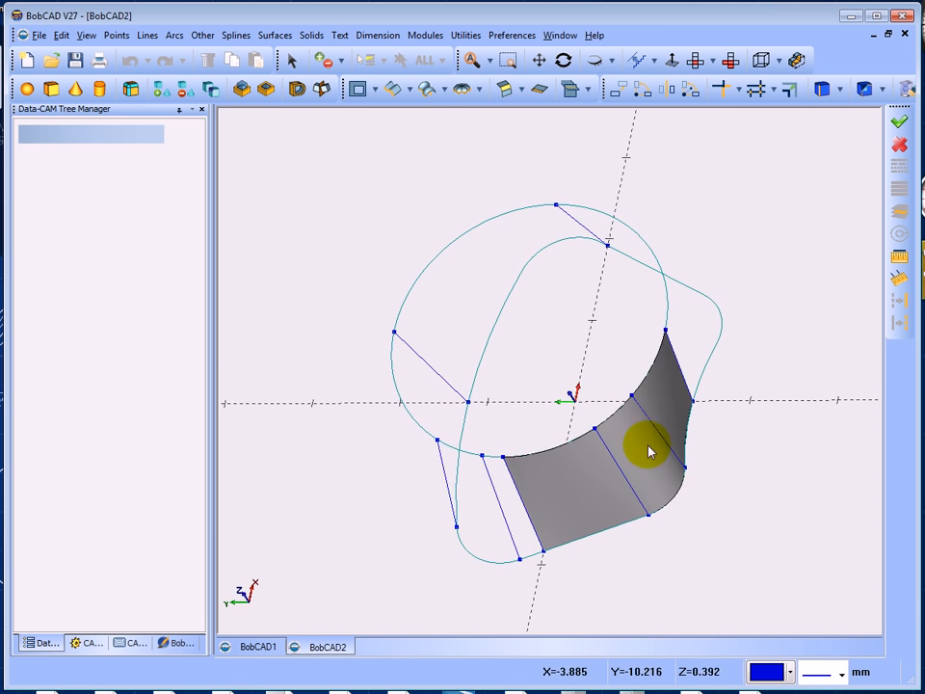
click(729, 63)
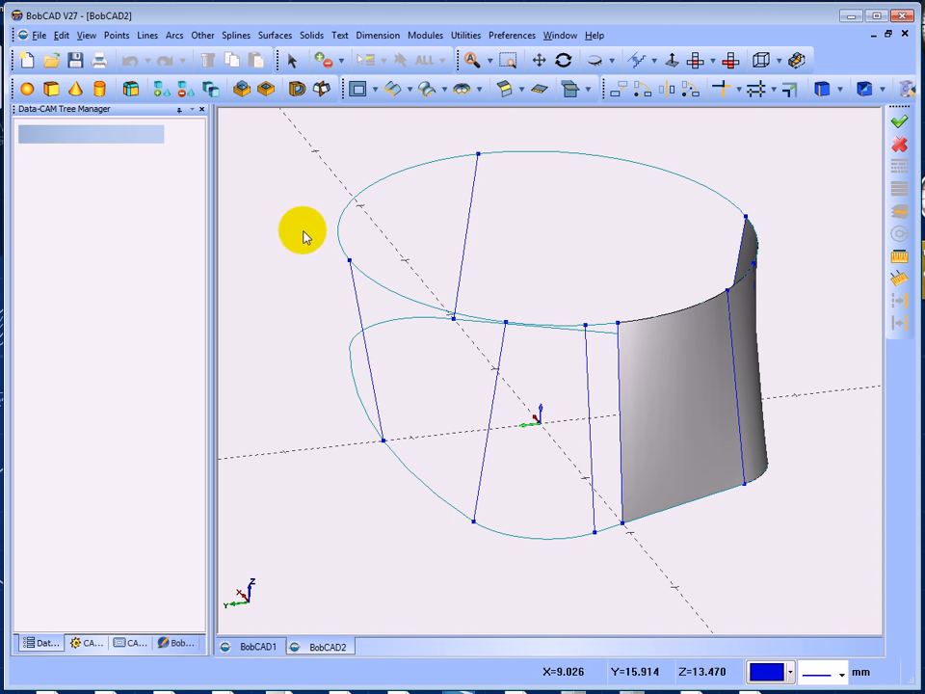
Step: Create a 4 Edge surface on the narrow strip between the existing left-side surface and the first connecting line of the upper-left corner
click(275, 36)
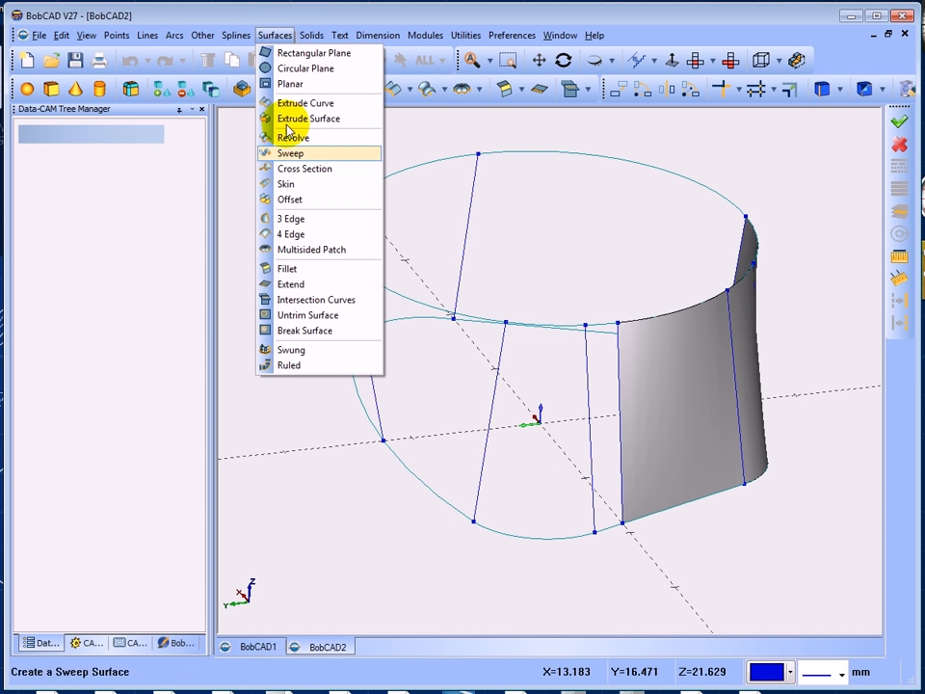
click(287, 234)
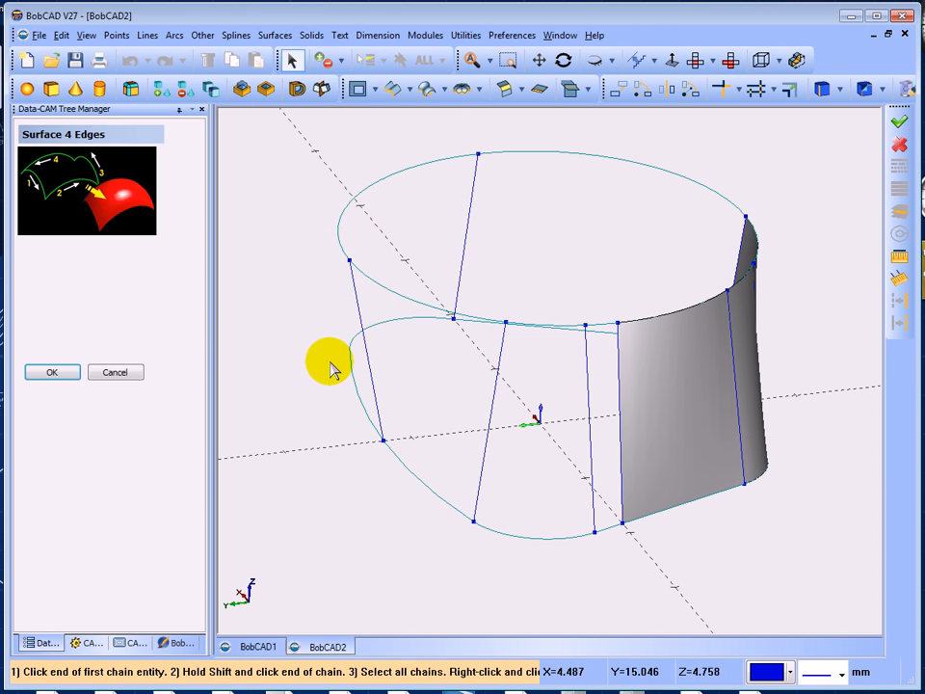
click(589, 329)
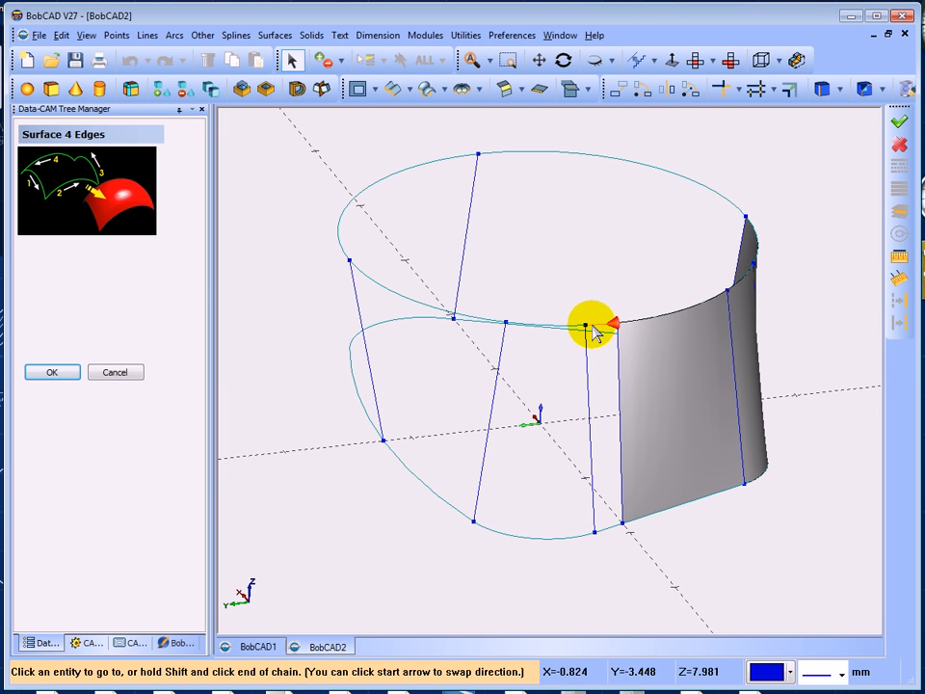
click(591, 328)
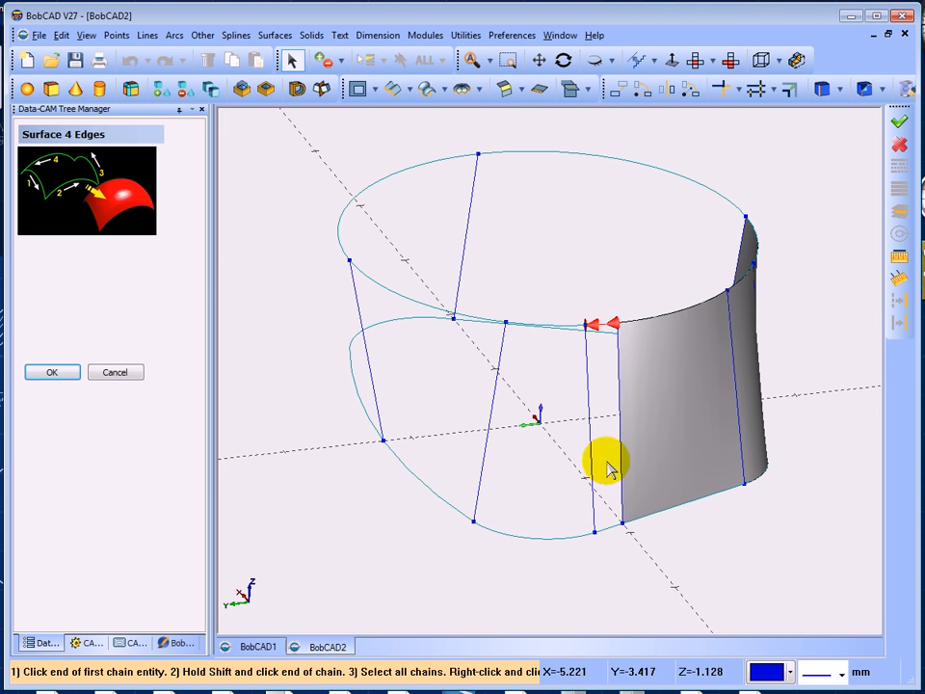
click(593, 521)
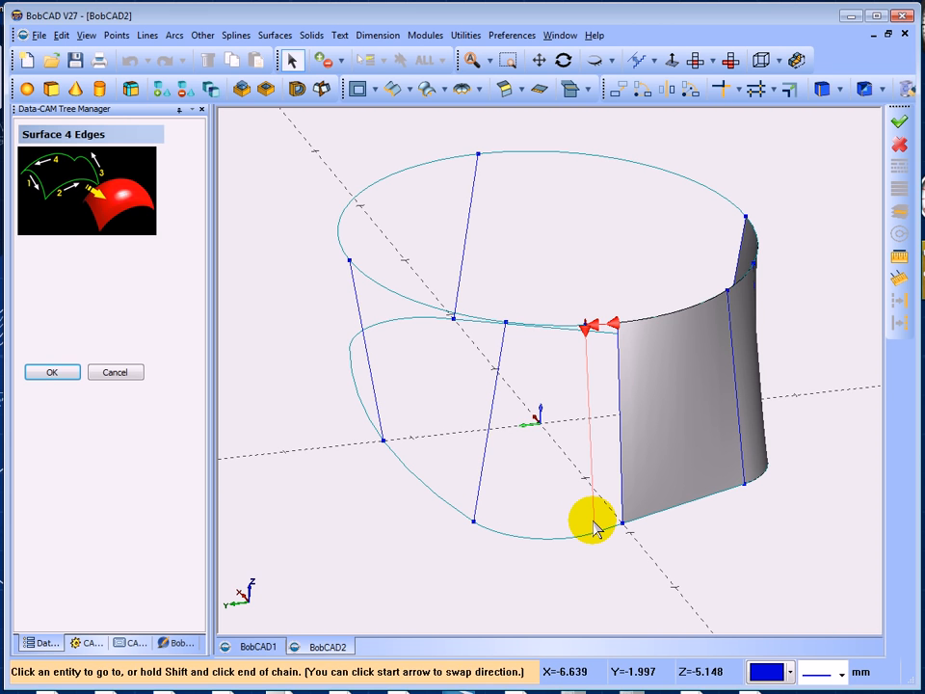
click(593, 522)
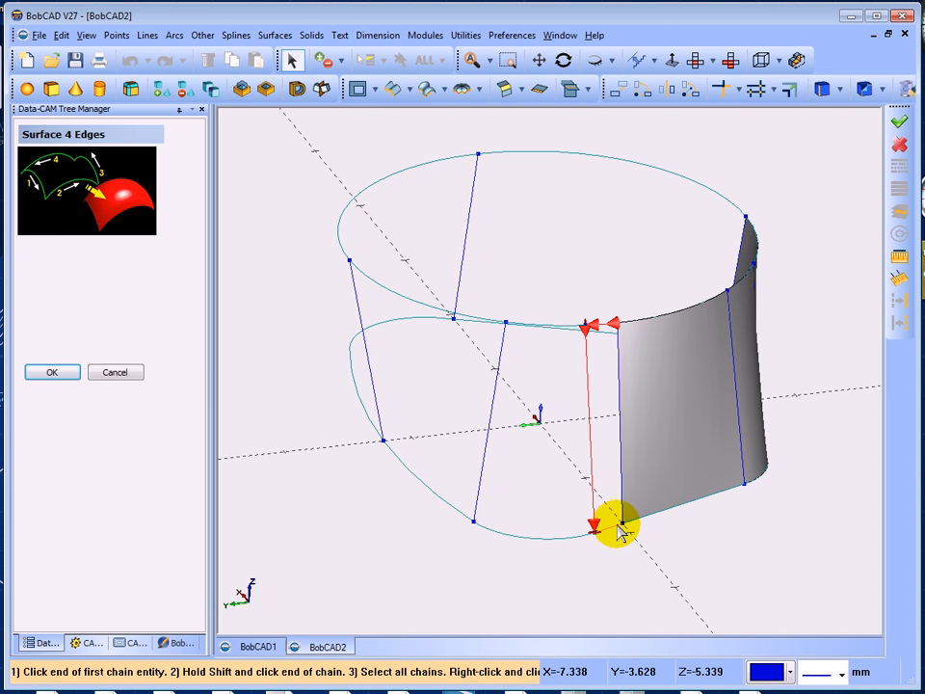
click(619, 529)
click(620, 529)
click(618, 347)
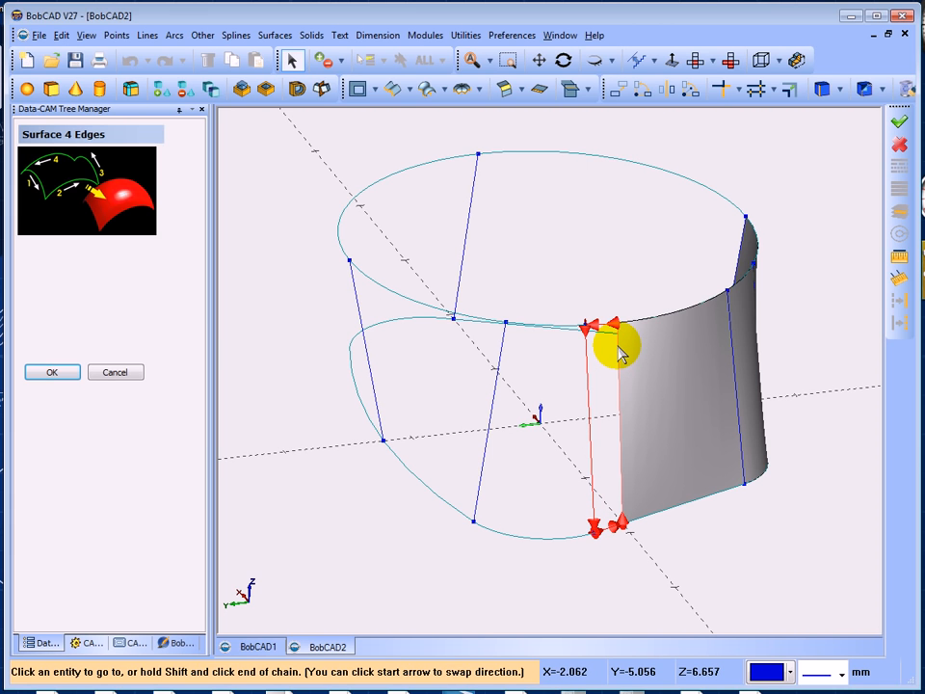
click(617, 351)
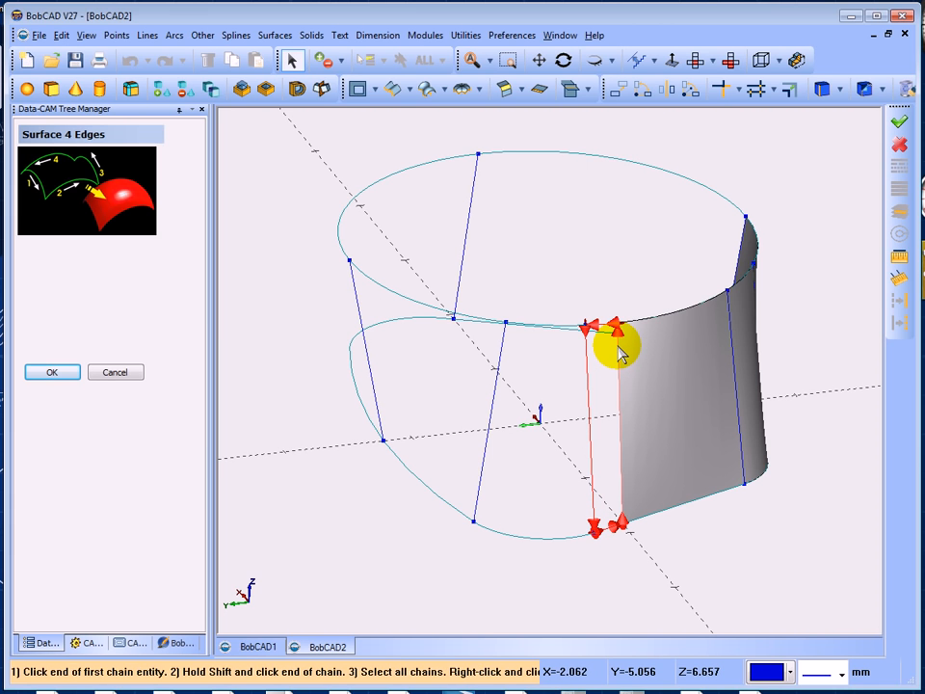
right_click(589, 212)
click(605, 214)
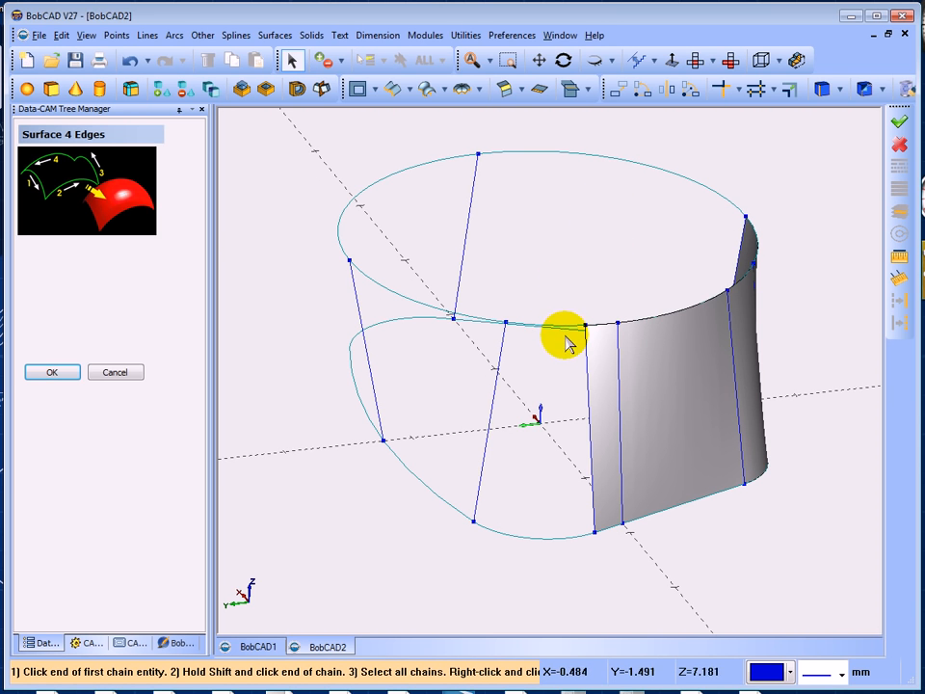
Step: Create a 4 Edge surface over the upper-left corner, bounded by the circle arc, the corner arc and the two lines joining them
middle_drag(569, 344, 578, 334)
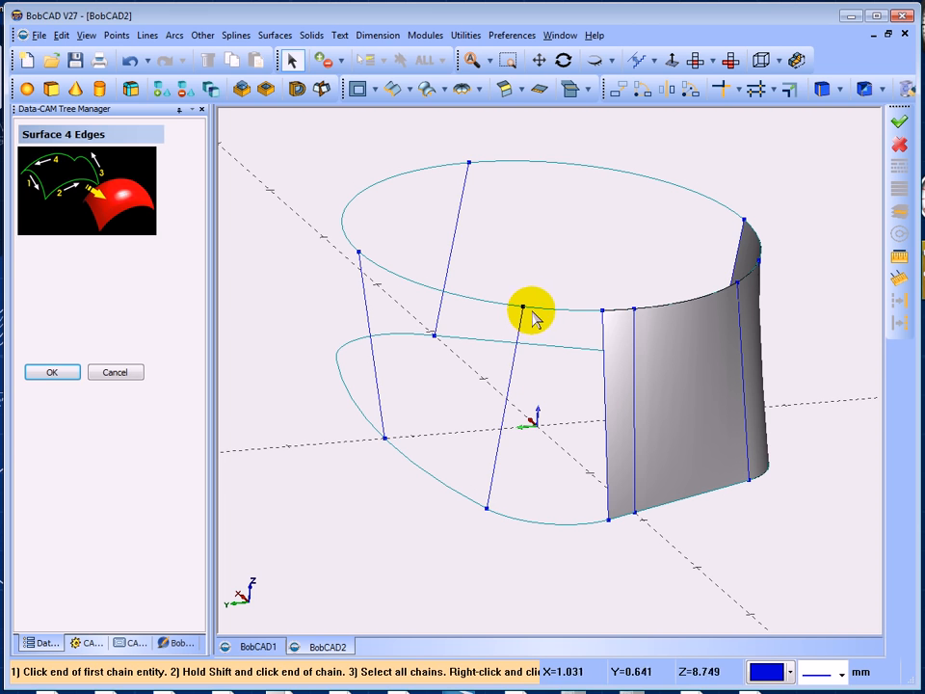
click(537, 318)
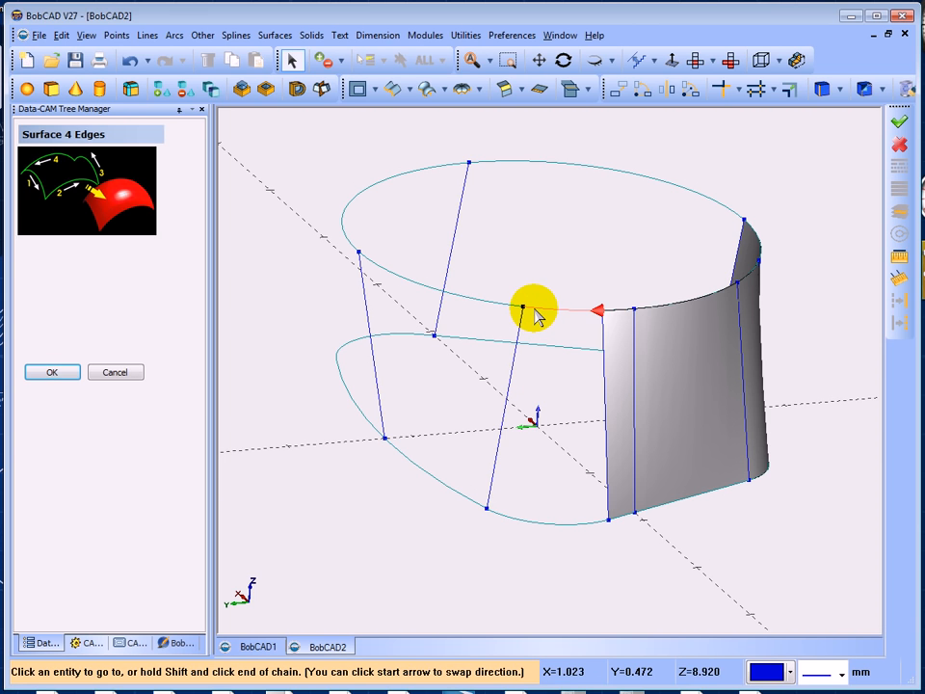
shift+click(536, 312)
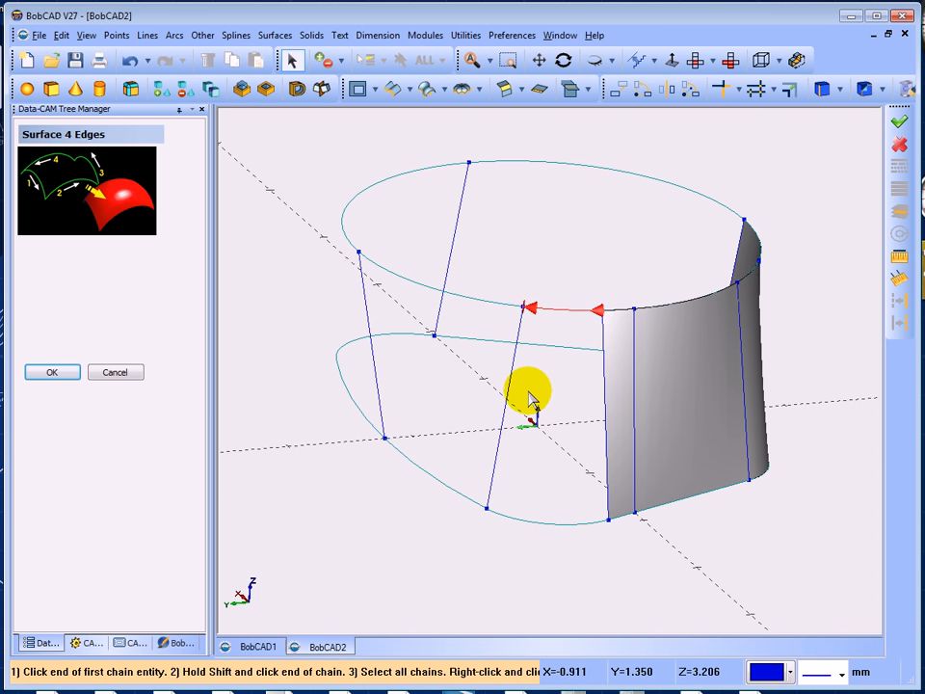
click(490, 492)
shift+click(490, 496)
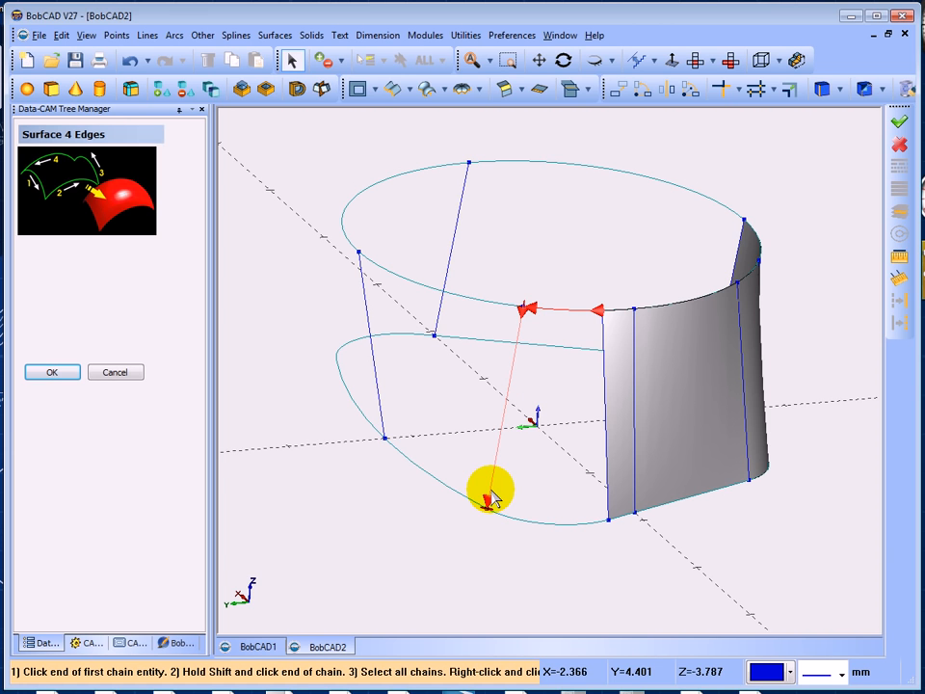
click(590, 523)
shift+click(591, 523)
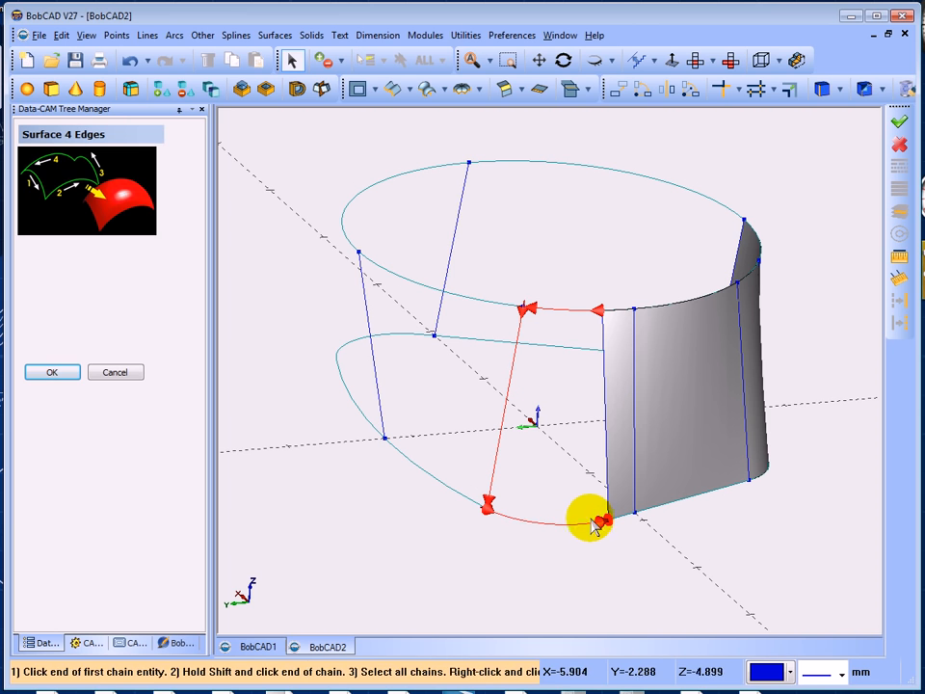
click(604, 332)
shift+click(603, 333)
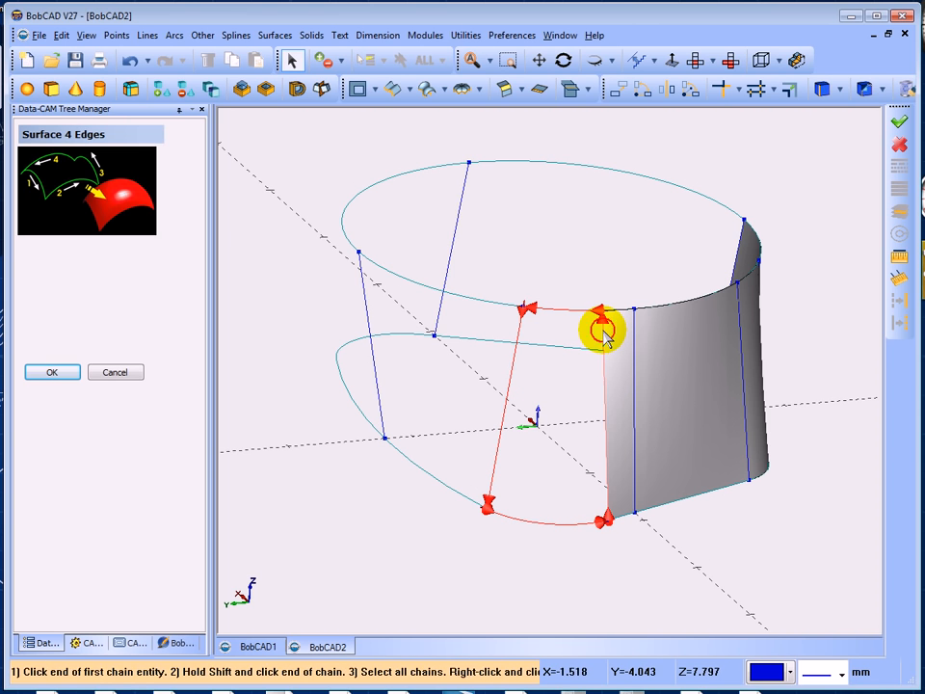
right_click(560, 256)
click(576, 262)
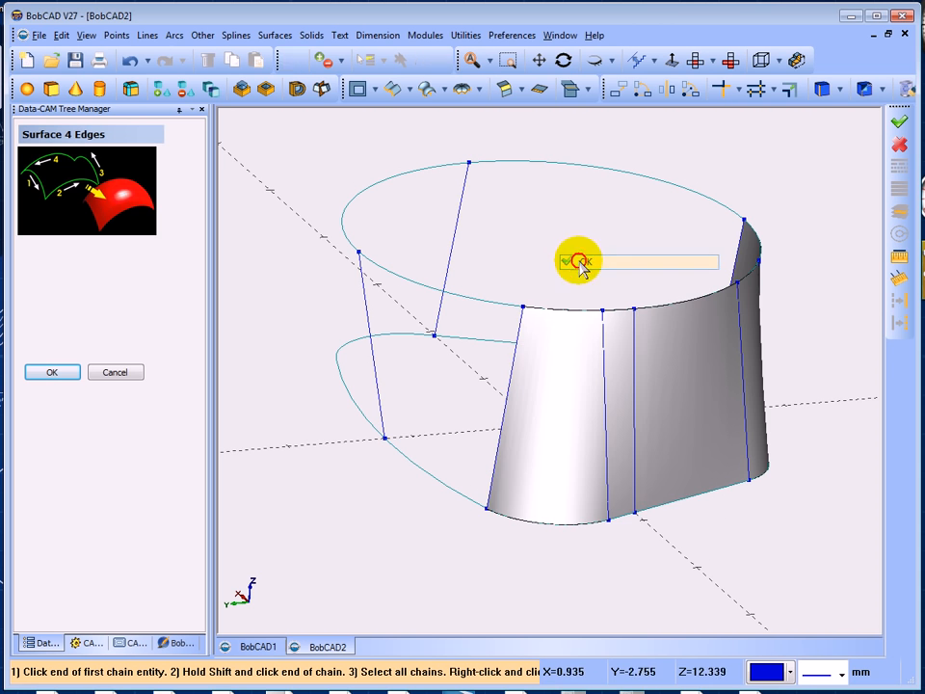
Step: Create a 4 Edge surface from the upper-left corner surface to the connecting line on the positive Y axis
middle_drag(489, 378, 554, 400)
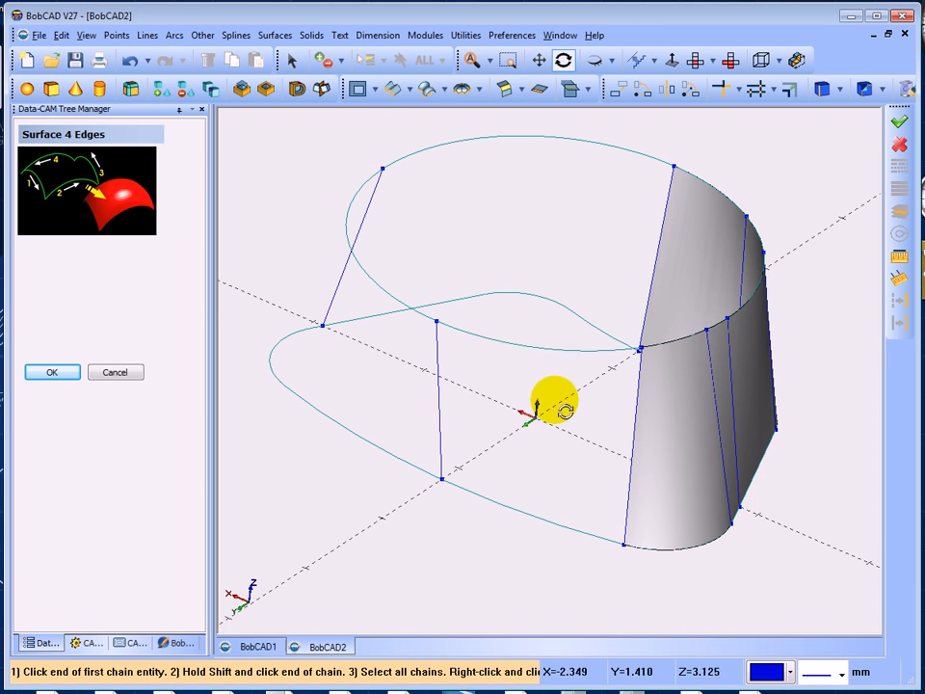
click(470, 335)
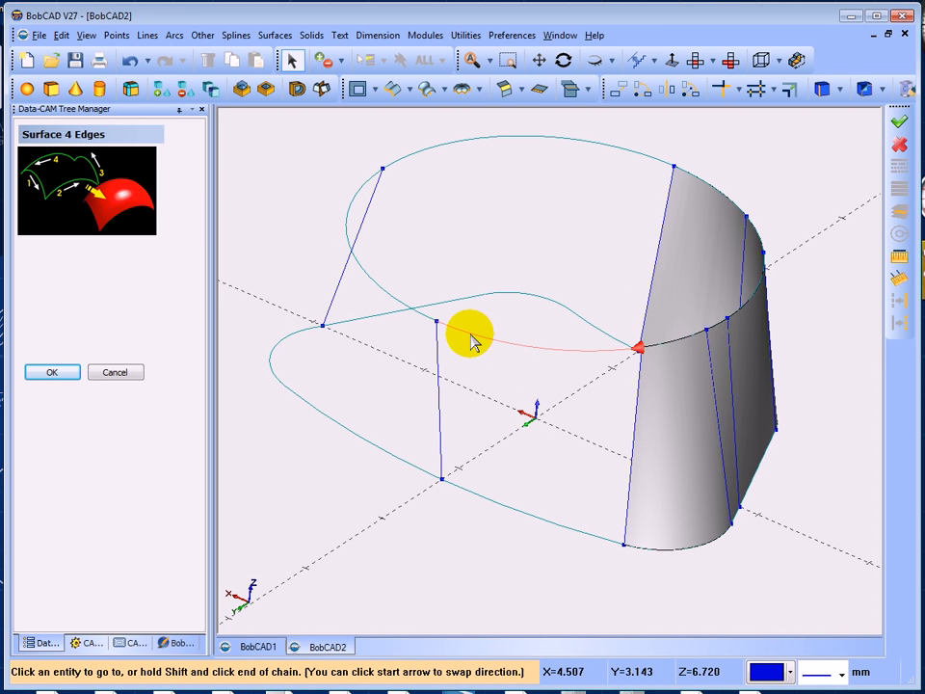
click(470, 338)
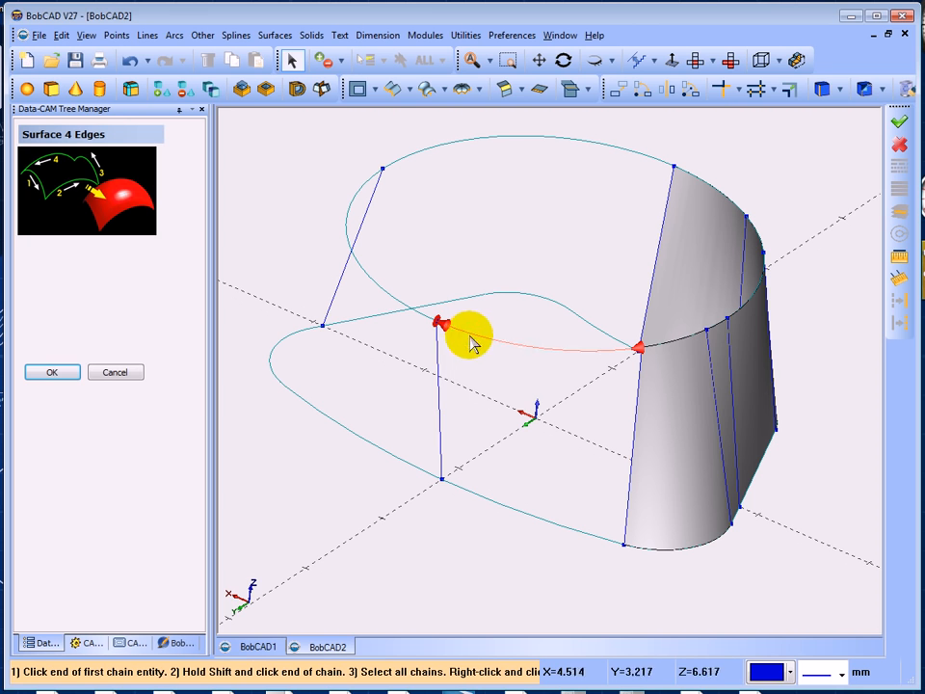
click(441, 462)
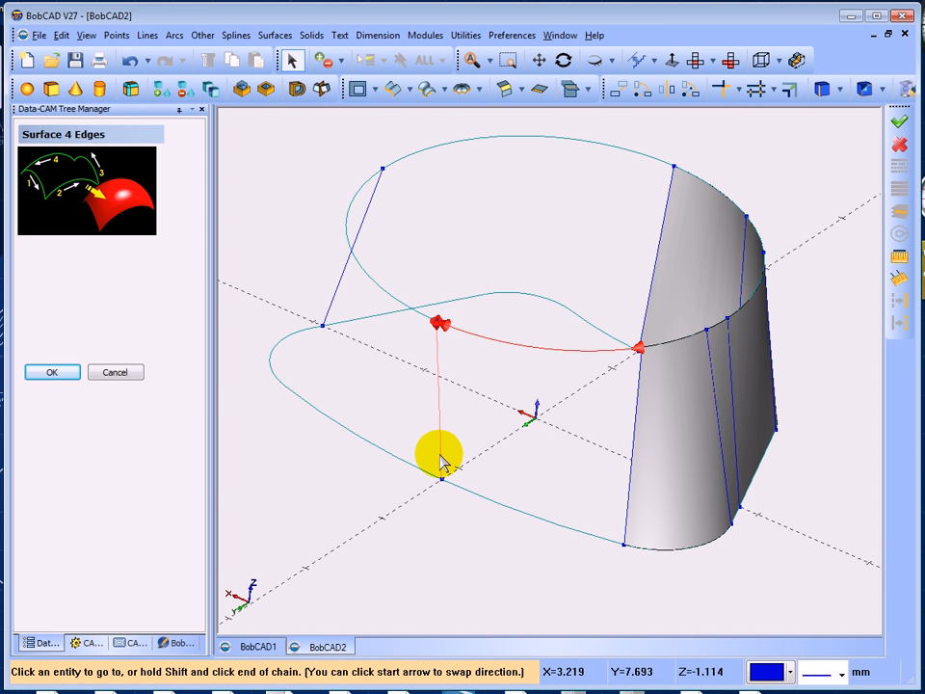
click(442, 465)
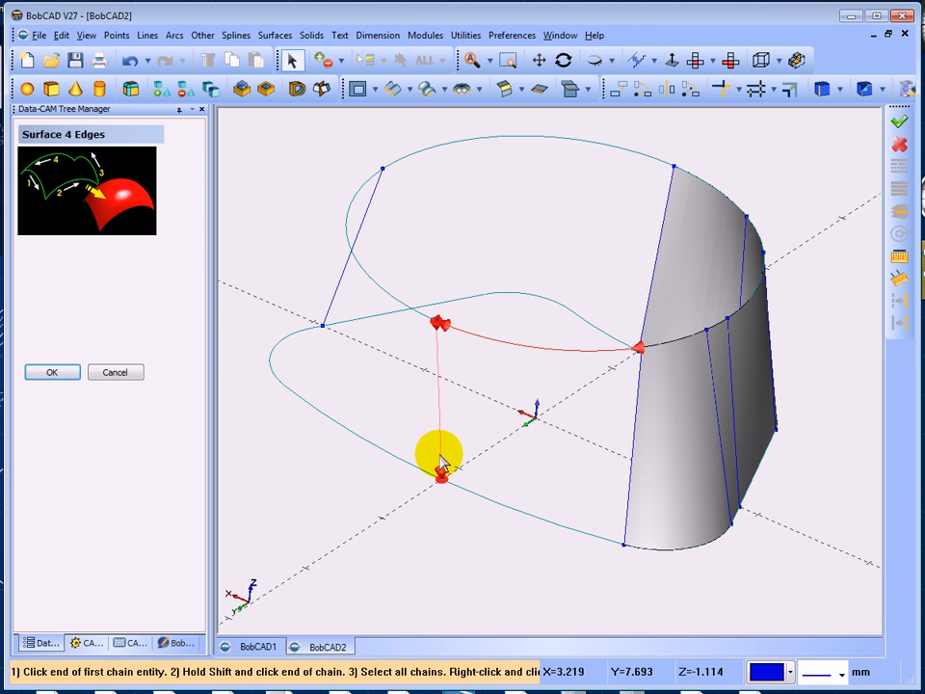
click(597, 543)
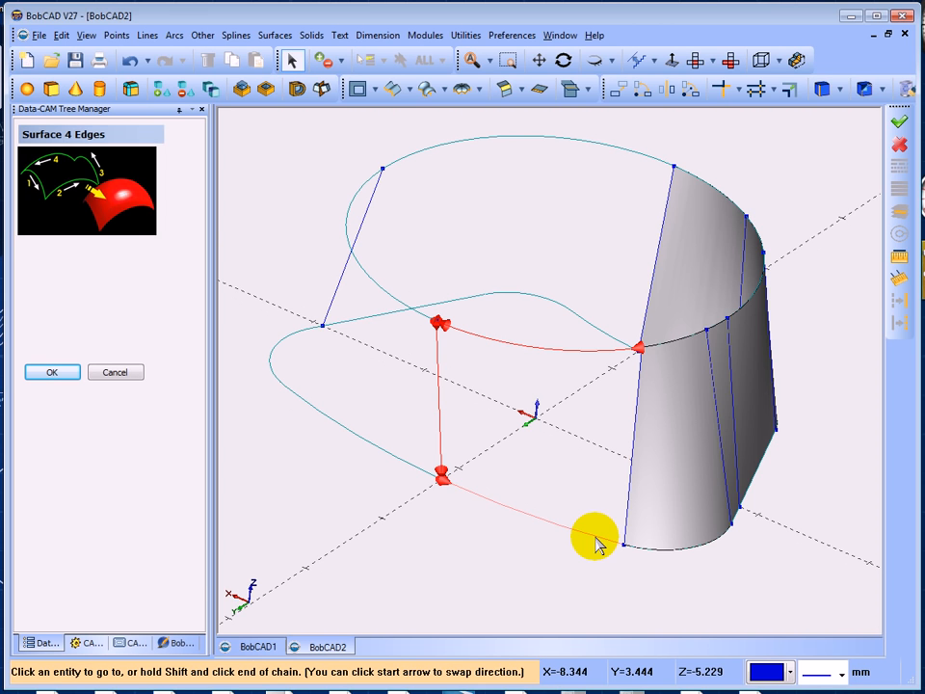
click(596, 542)
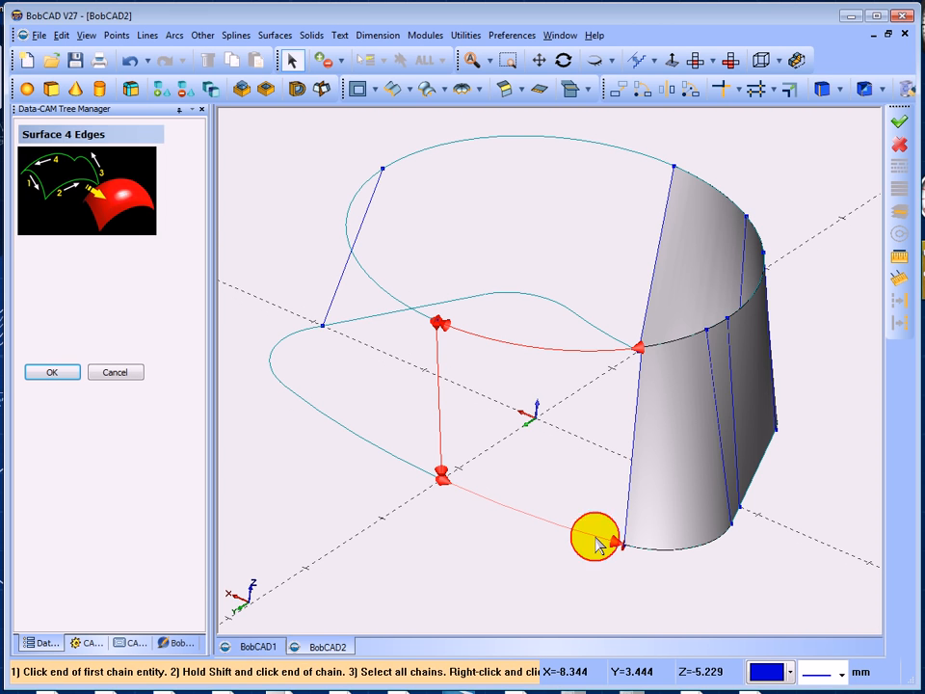
click(640, 386)
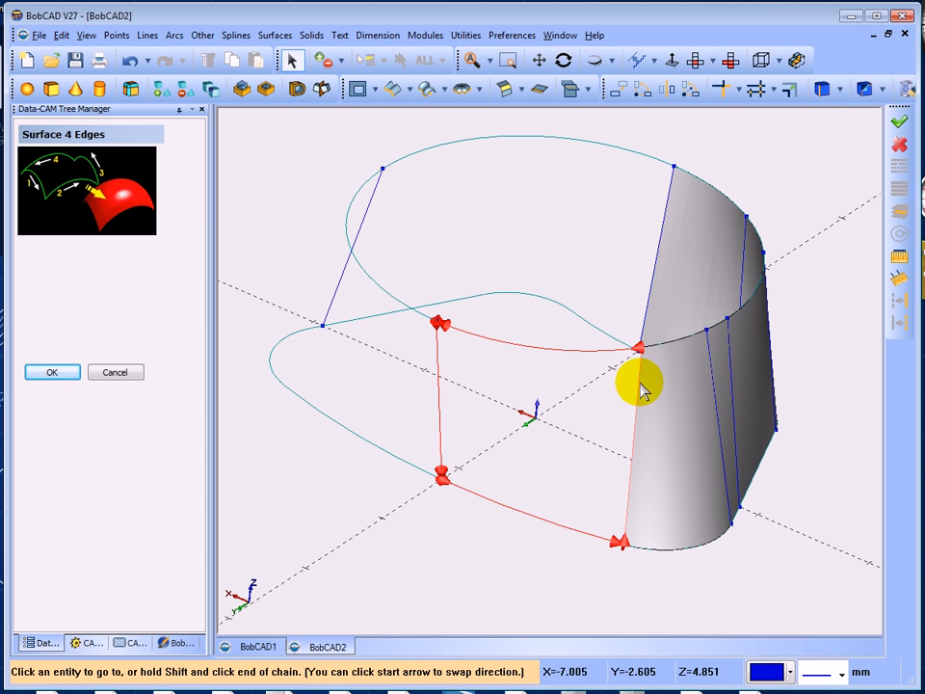
click(641, 386)
right_click(525, 242)
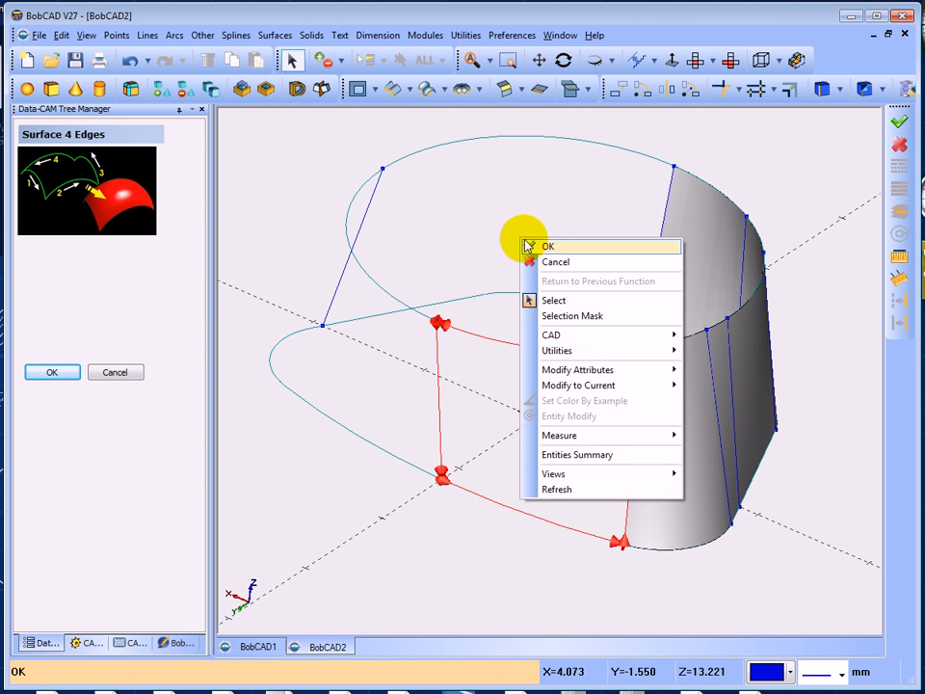
click(545, 249)
Step: Inspect the side surfaces of the left half from above and from below
middle_drag(536, 335, 636, 247)
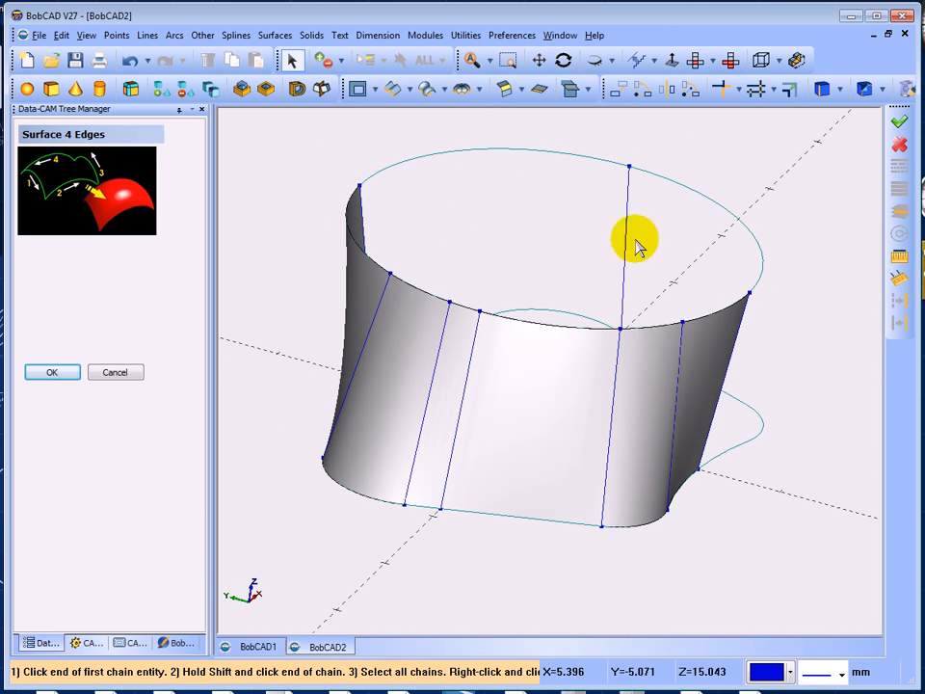
click(695, 62)
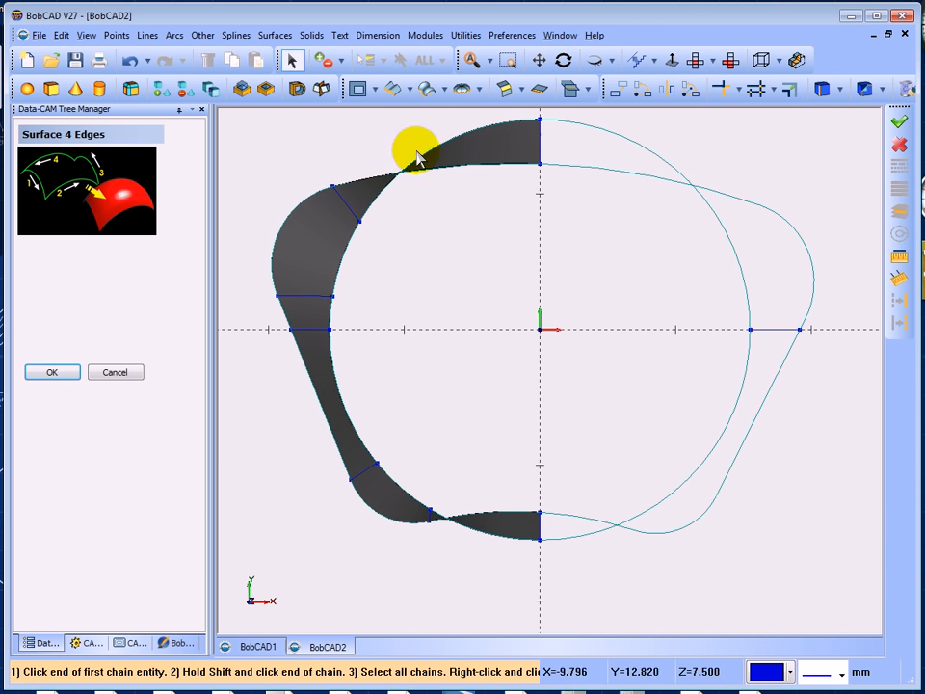
middle_drag(552, 409, 735, 378)
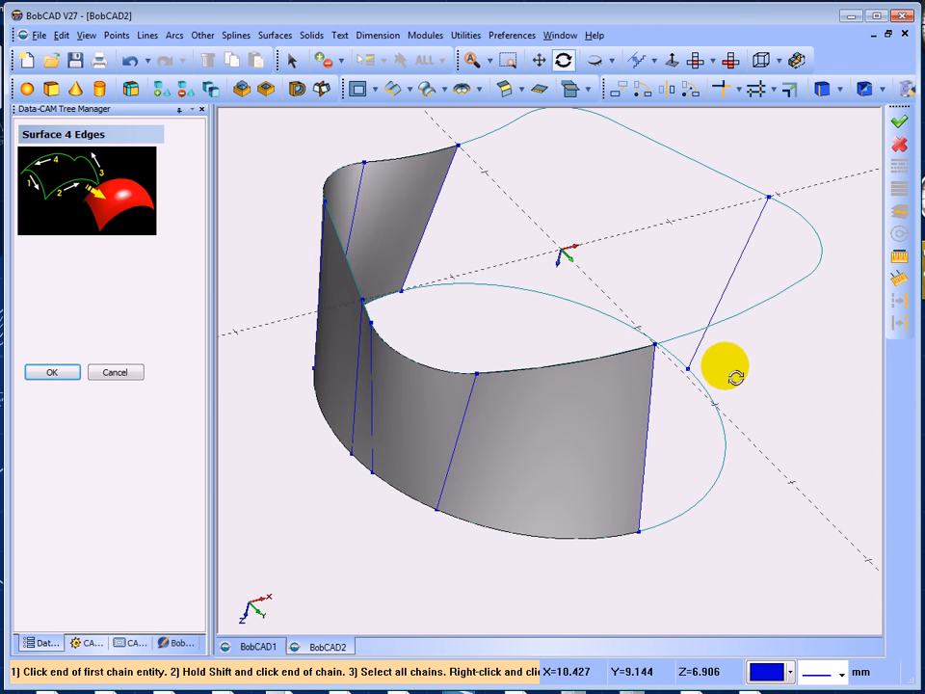
Step: Try to mirror a copy of all the gray left-half side surfaces across the Y-Z plane, picking them by color
click(698, 61)
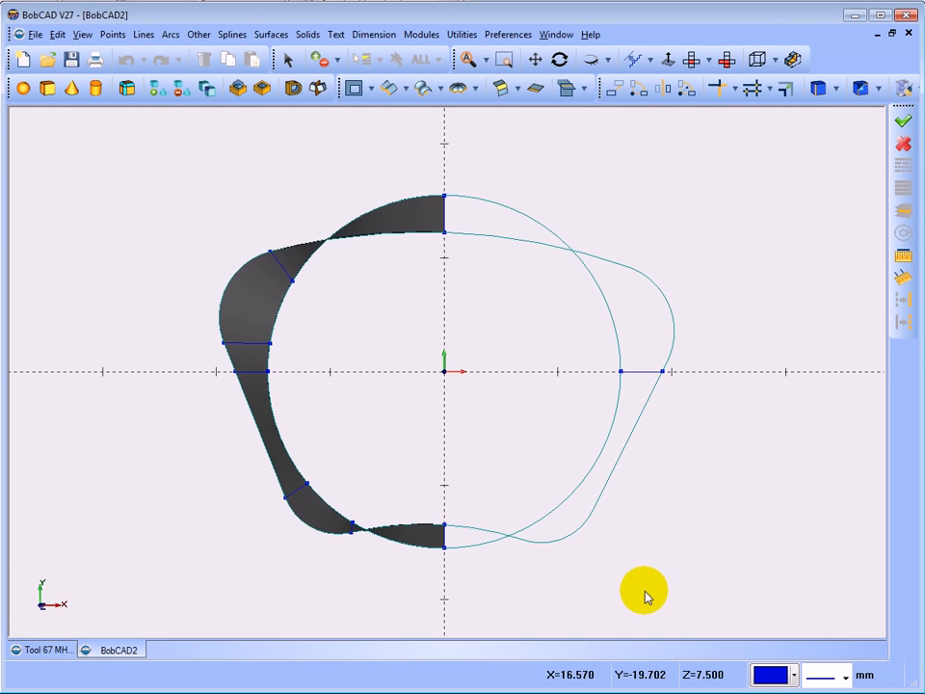
middle_drag(574, 594, 598, 547)
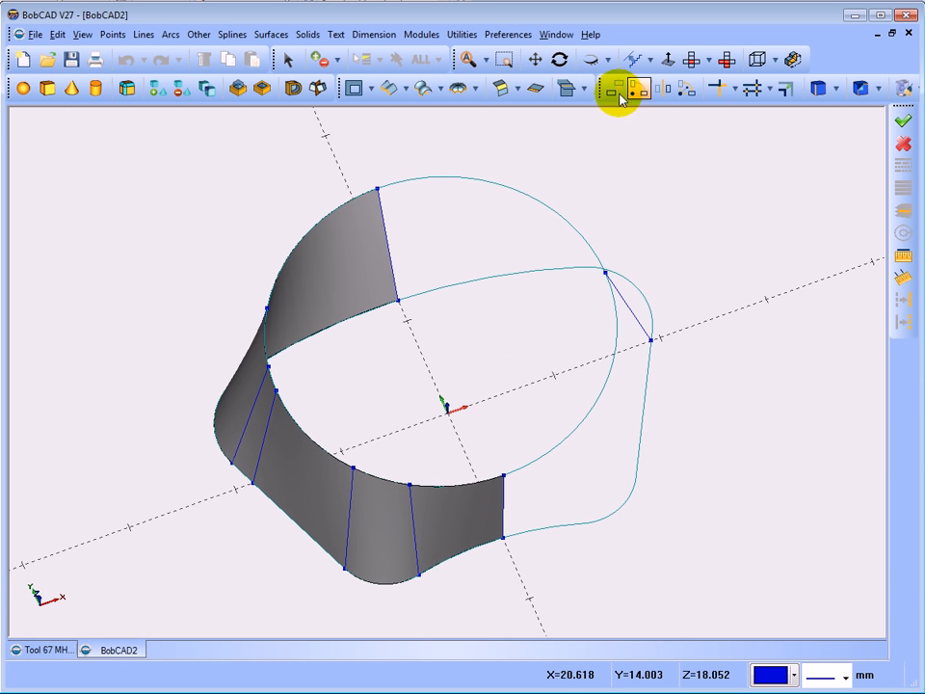
click(662, 89)
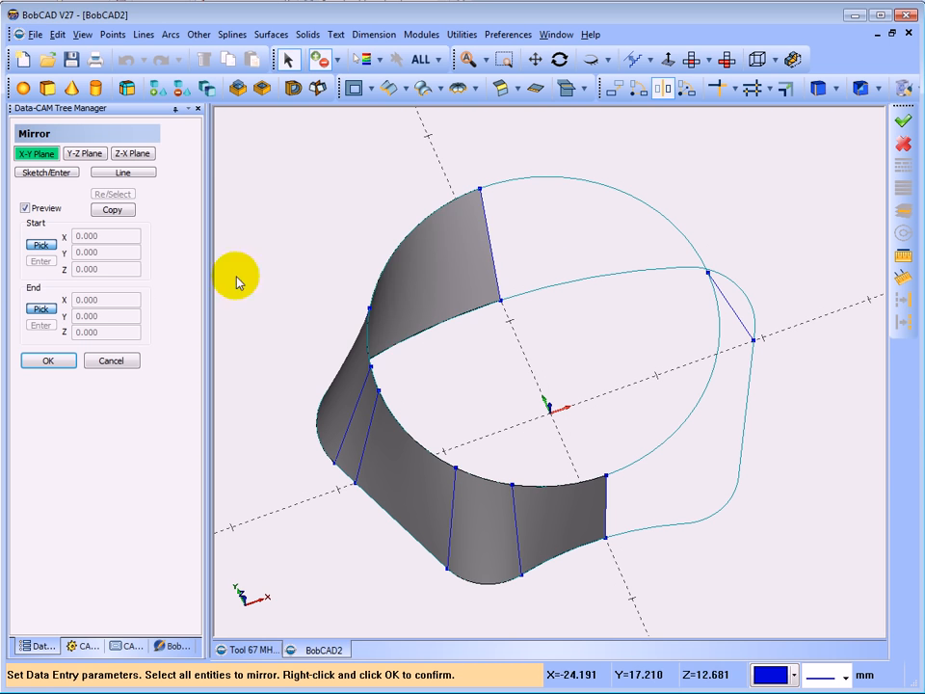
click(438, 289)
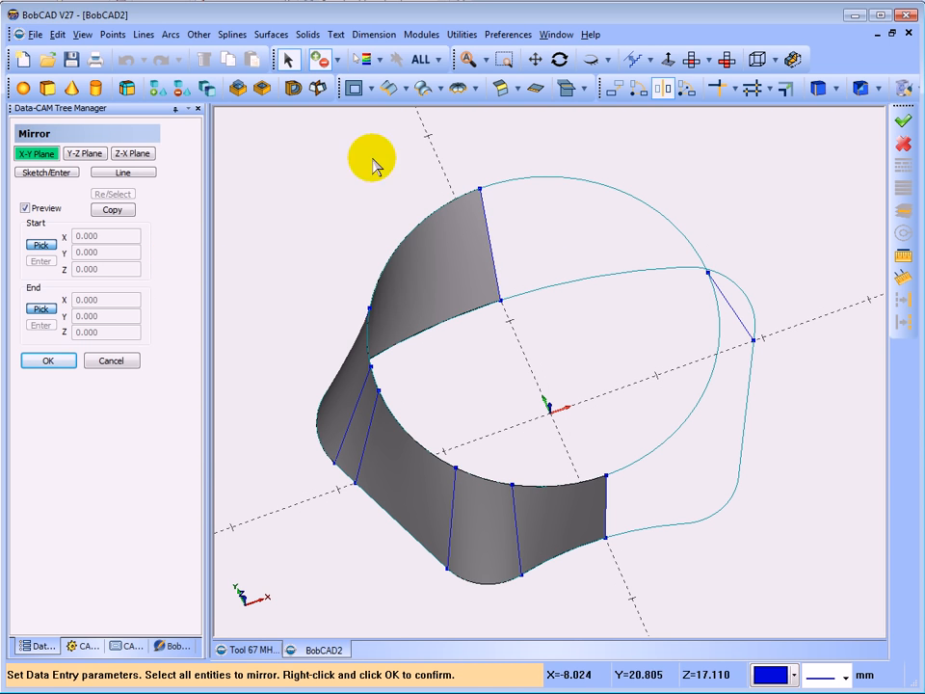
click(438, 60)
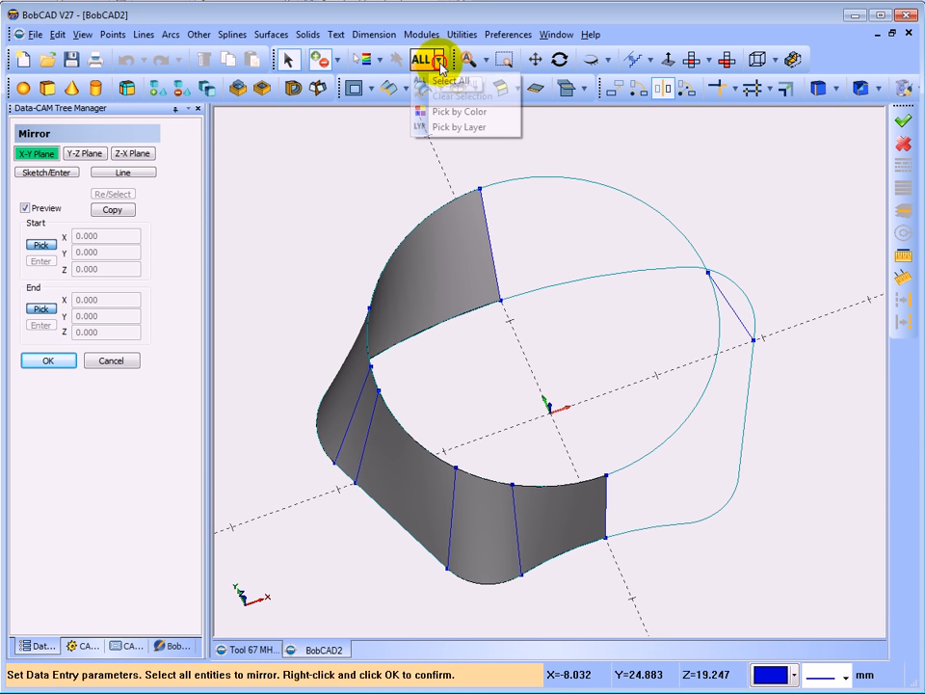
click(441, 112)
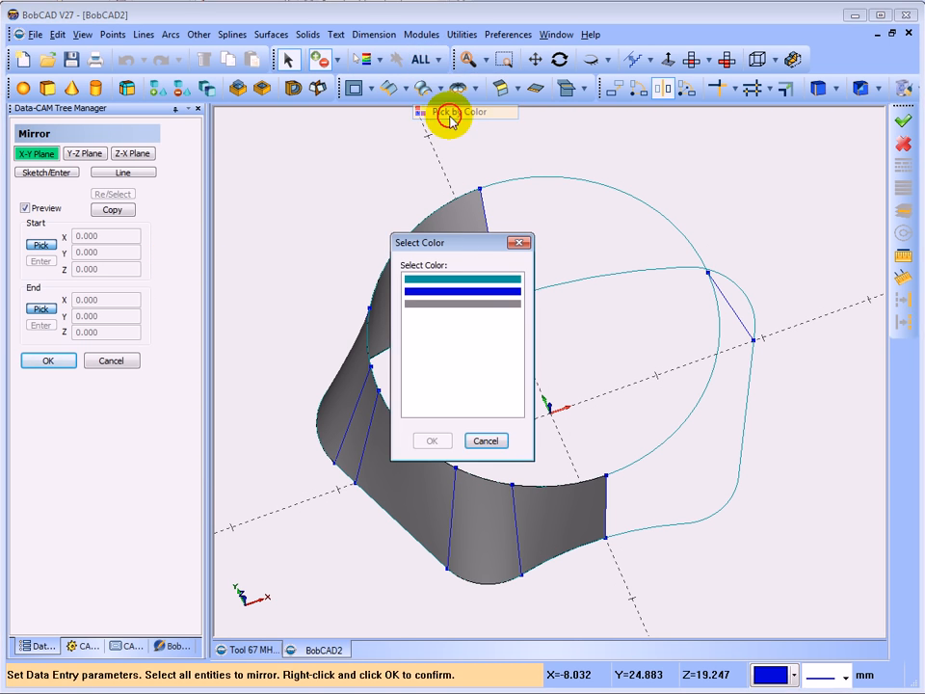
click(462, 304)
click(432, 442)
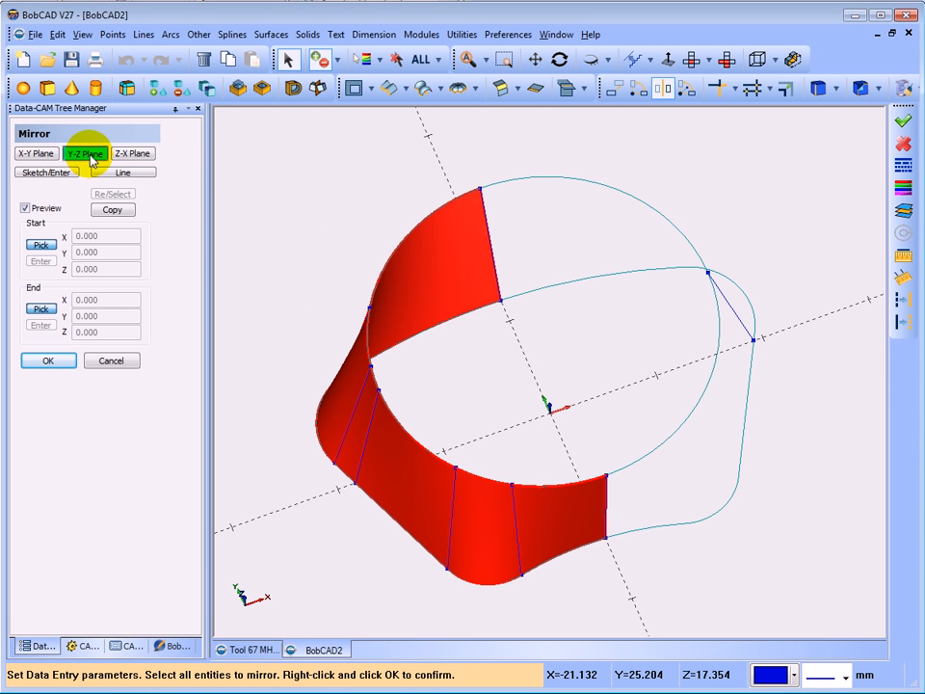
click(111, 211)
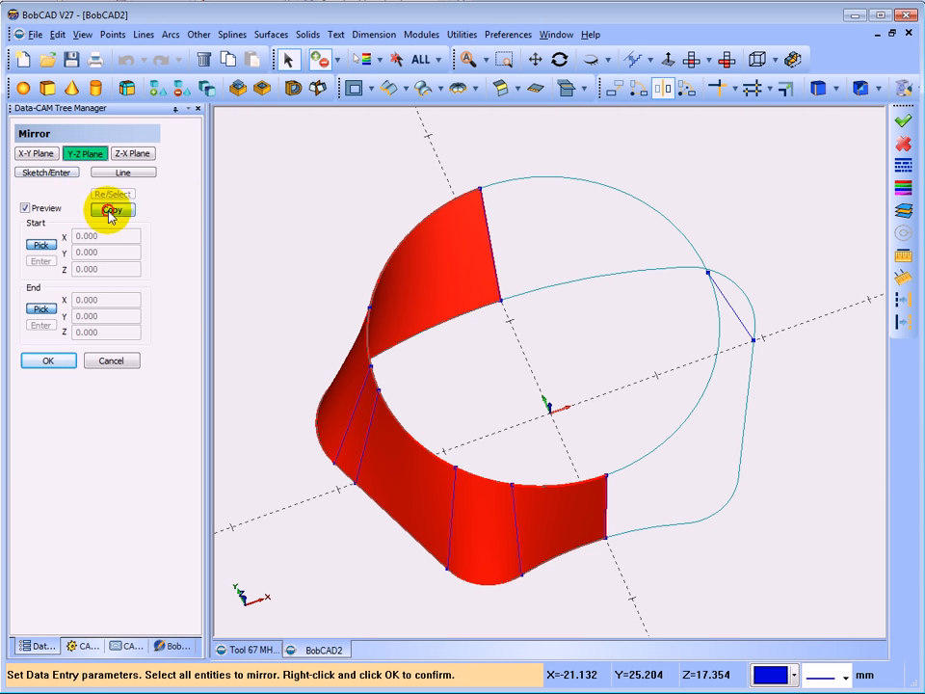
right_click(302, 221)
click(320, 228)
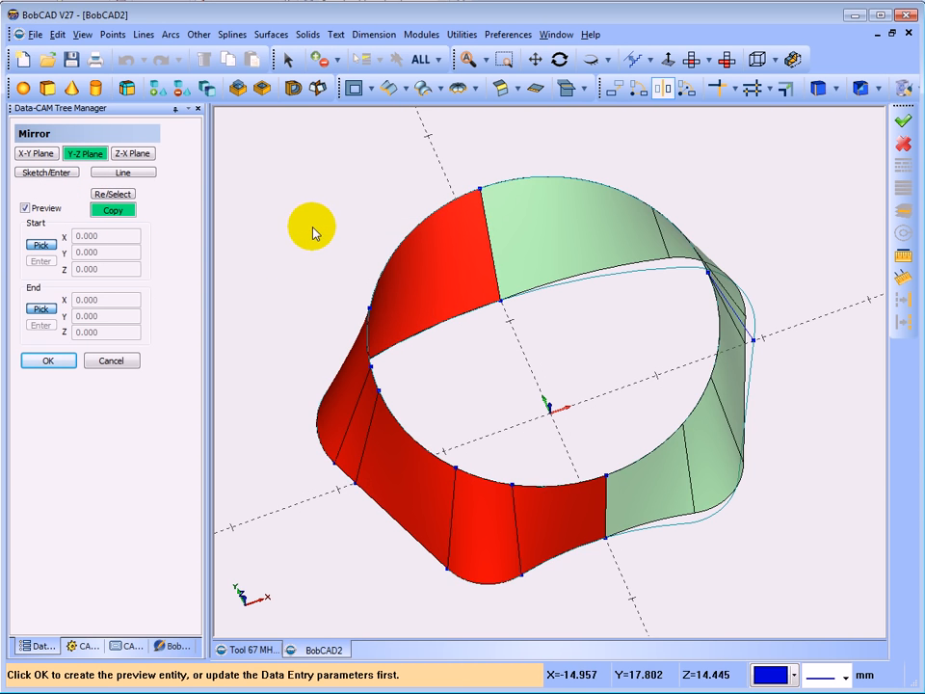
middle_drag(312, 232, 277, 248)
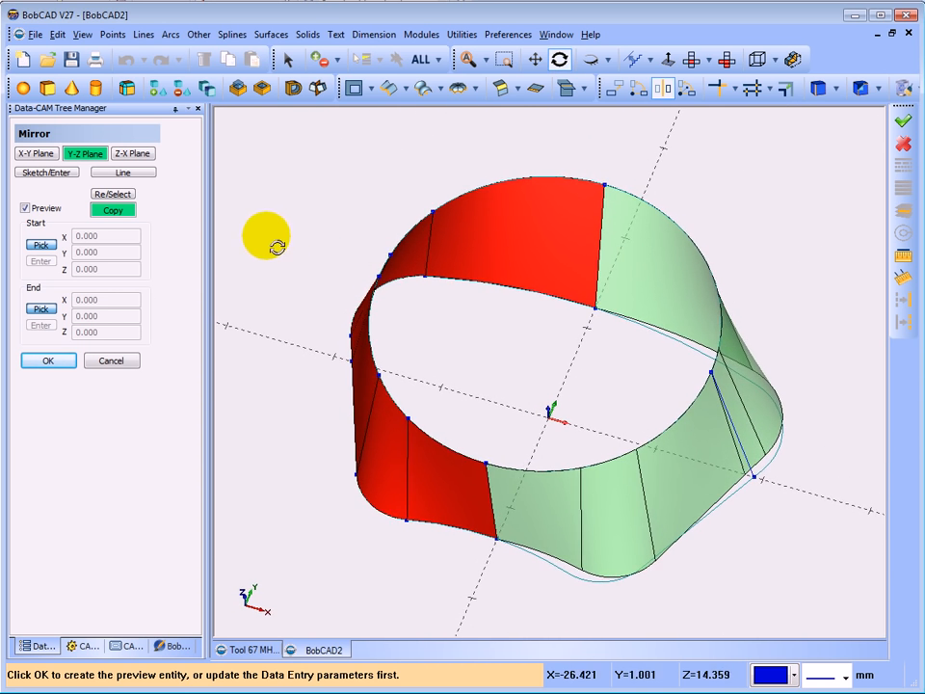
click(48, 360)
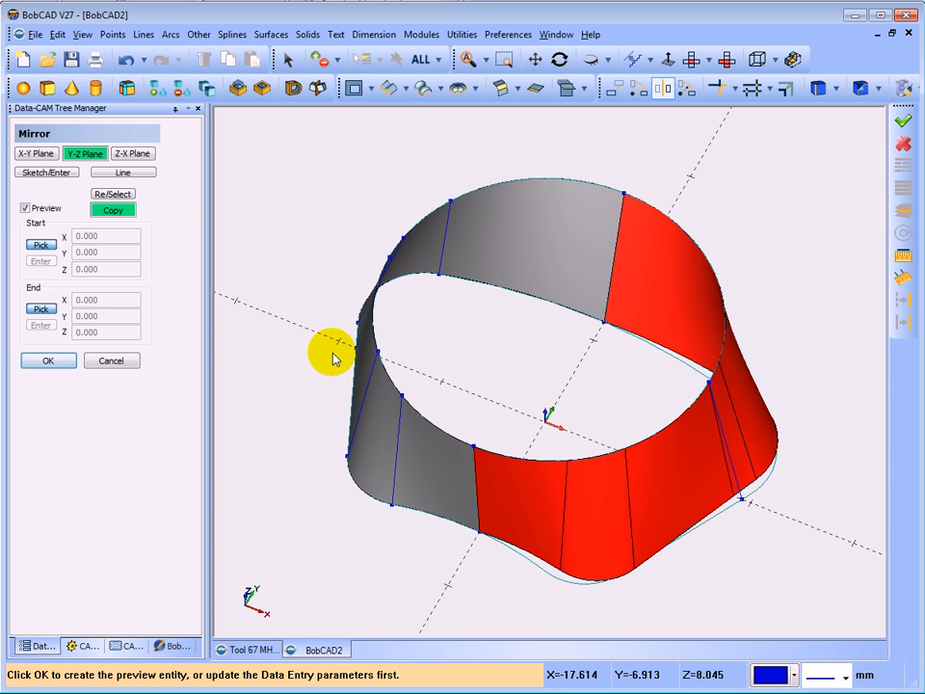
Step: Leave the Mirror command and undo the mirrored copy of the side surfaces
click(116, 362)
middle_drag(241, 352, 232, 255)
click(126, 60)
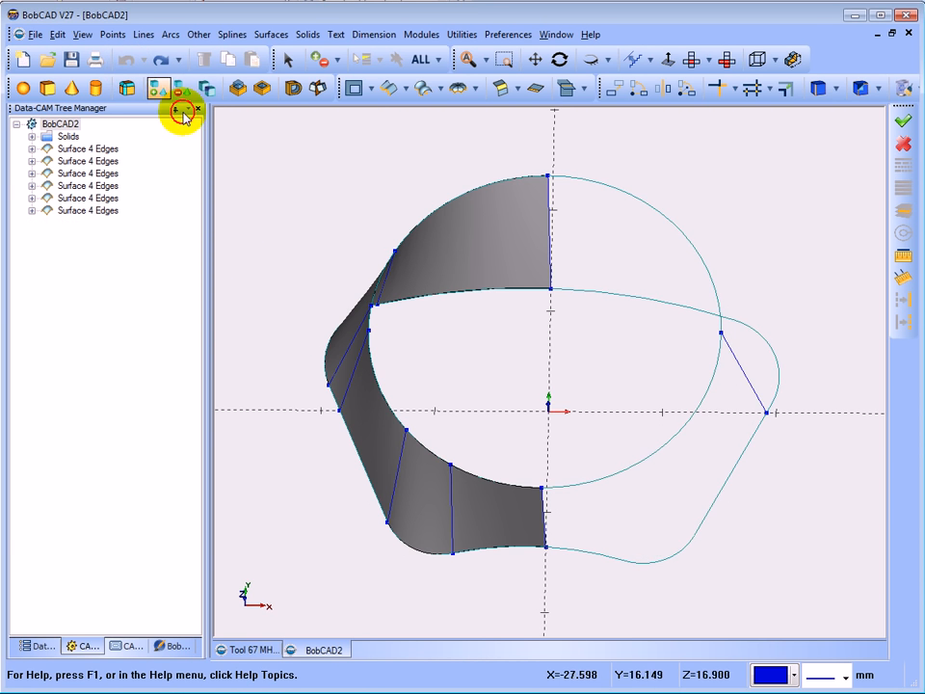
Step: Create end points at both ends of the two corner arcs on the right half of the base profile
middle_drag(511, 405, 576, 361)
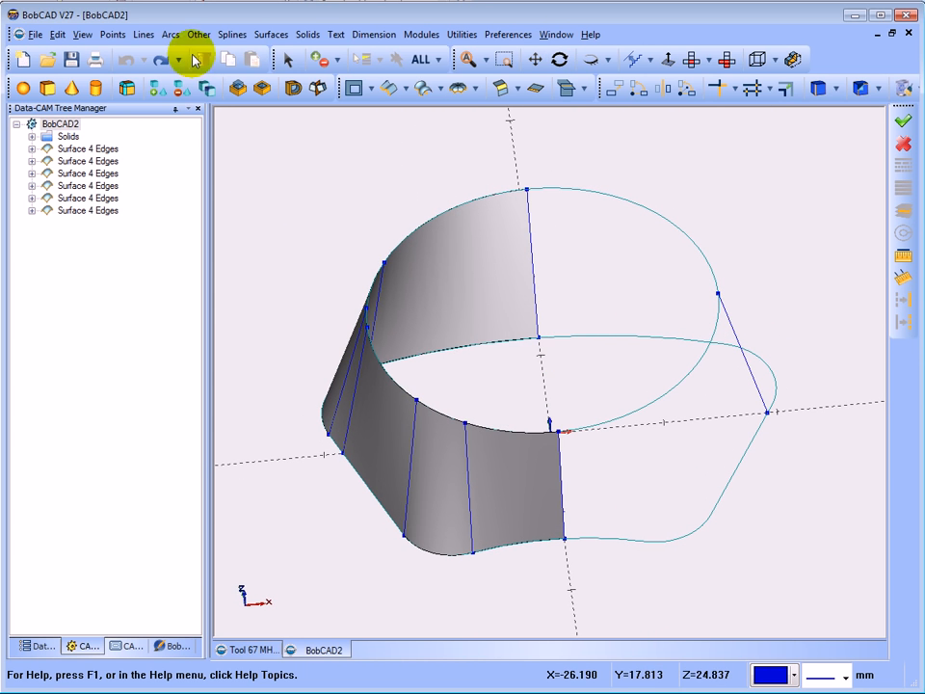
click(114, 37)
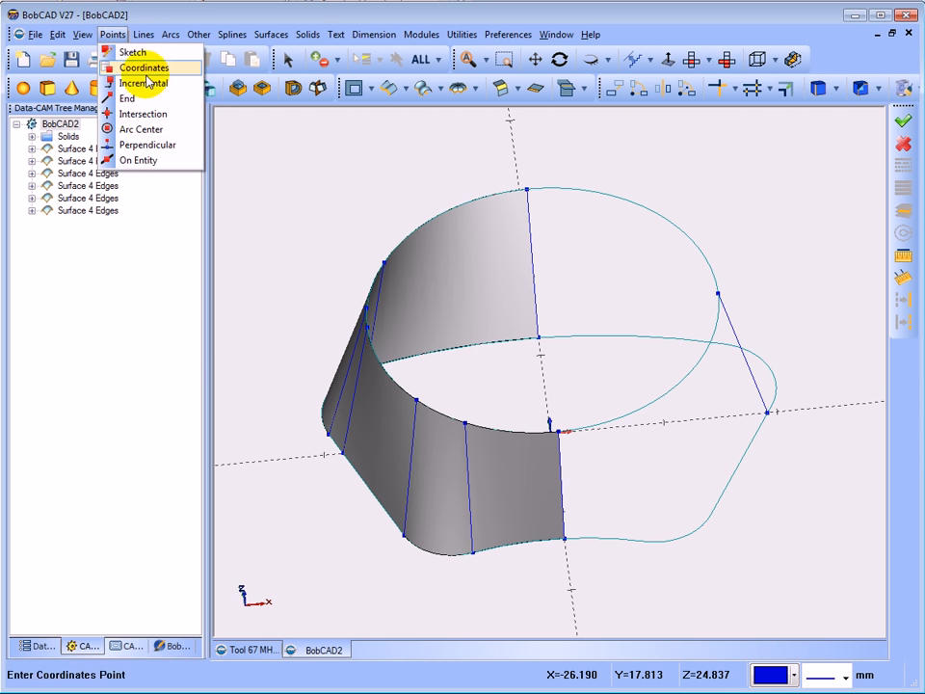
click(150, 102)
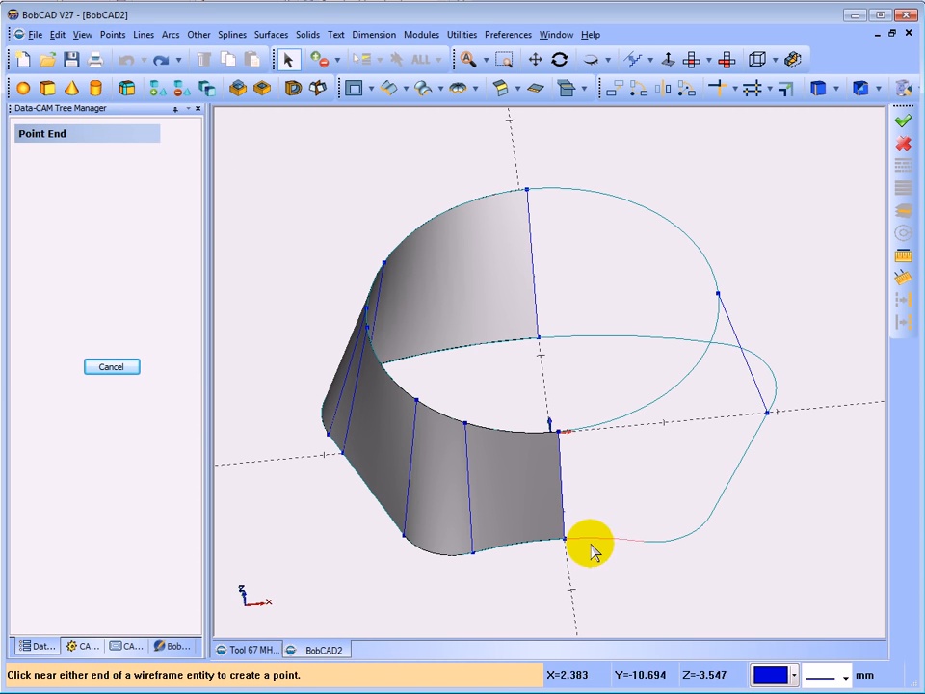
click(643, 549)
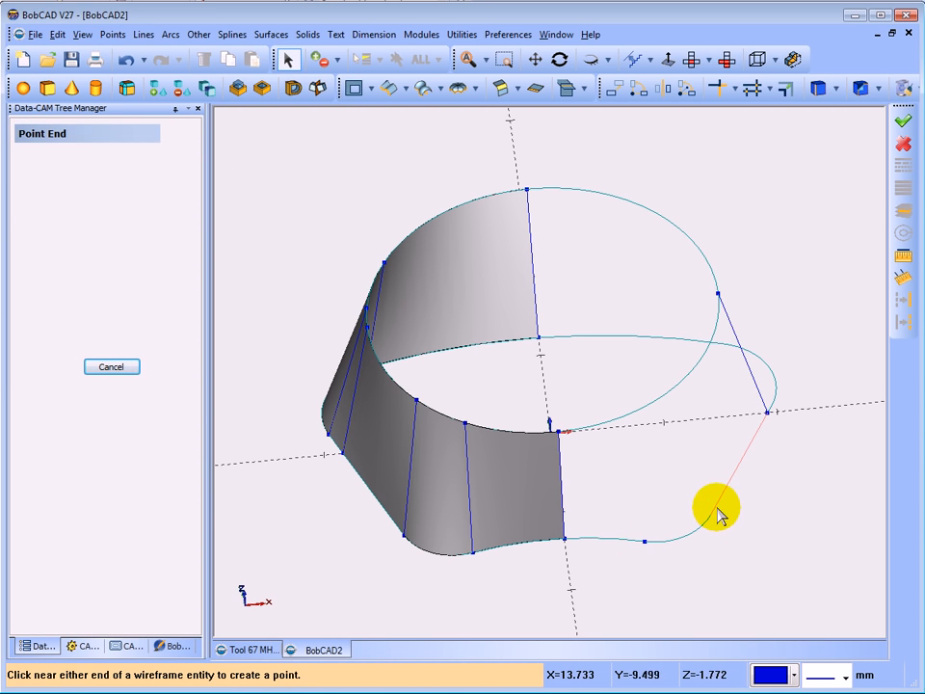
middle_drag(768, 502, 655, 533)
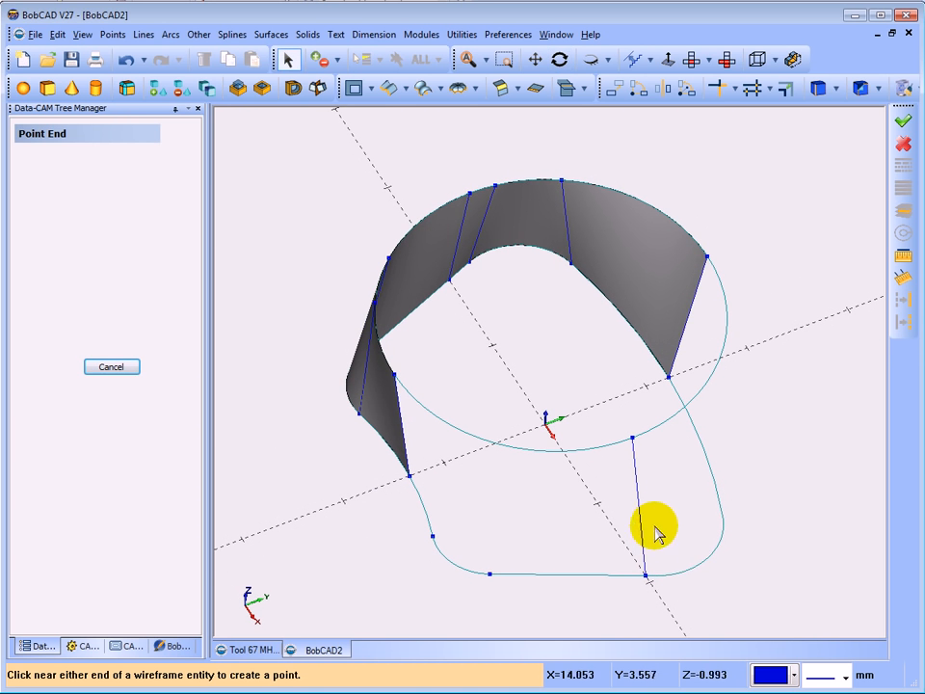
click(671, 578)
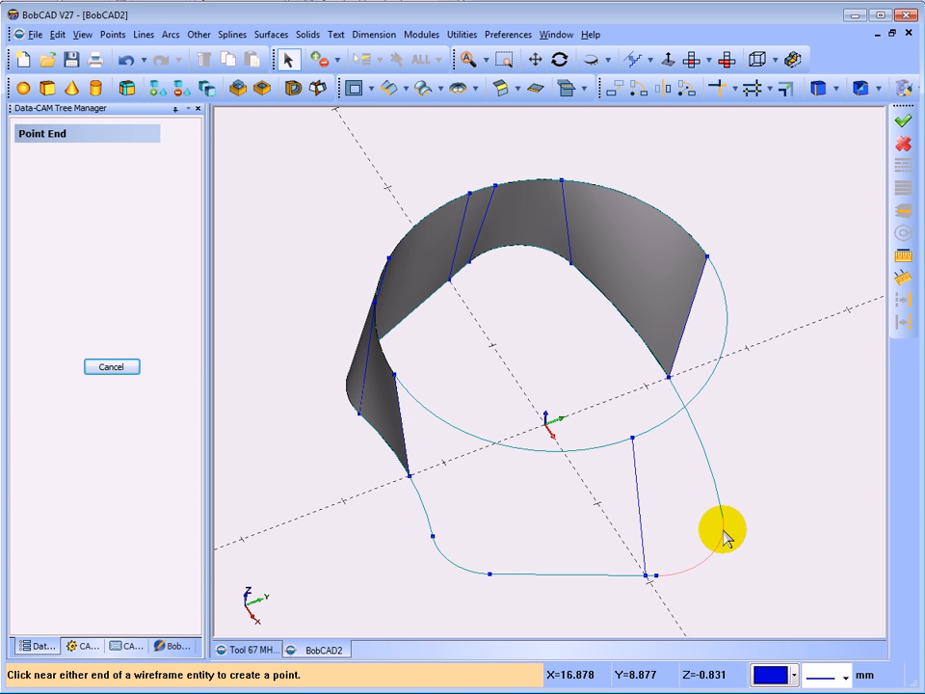
click(725, 537)
right_click(743, 547)
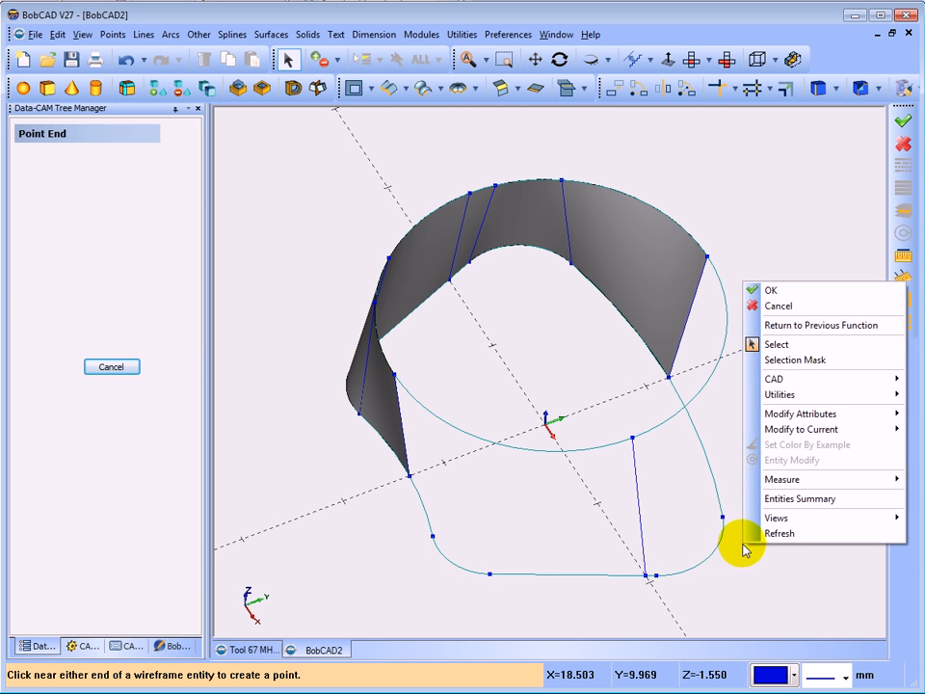
click(788, 289)
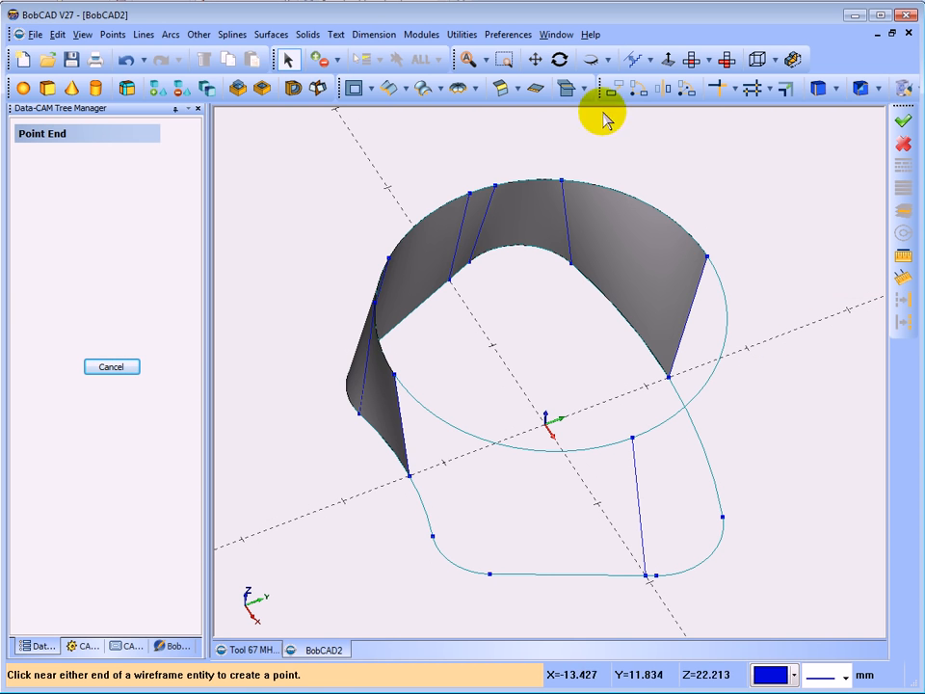
Step: In top view, draw two lines from the upper-right corner arc's end points inward past the circle, to about (8.1, 3.8) and (9.5, 1.7)
click(690, 60)
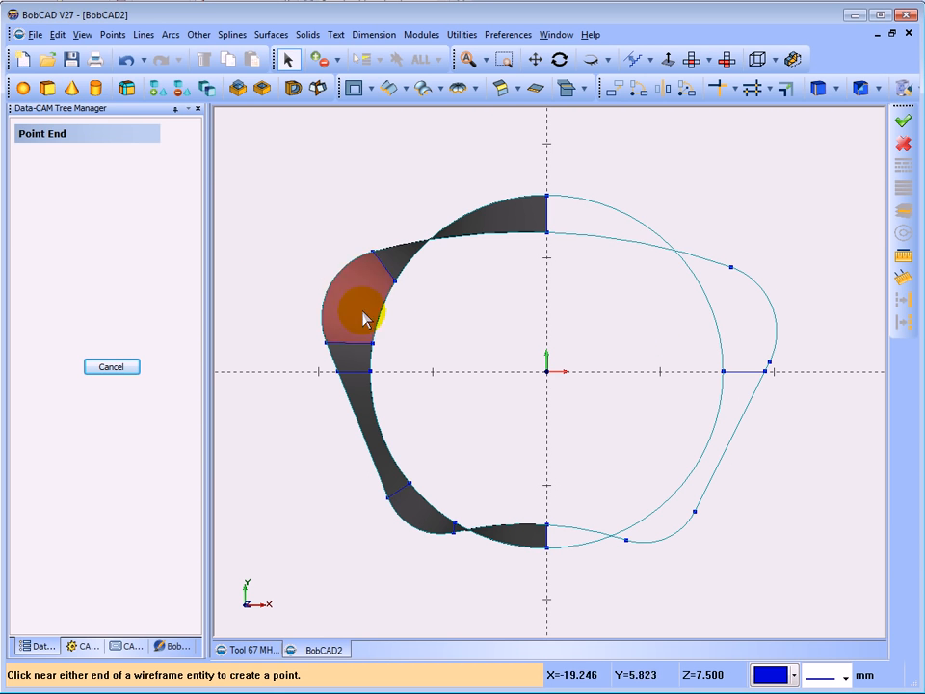
click(142, 35)
click(173, 159)
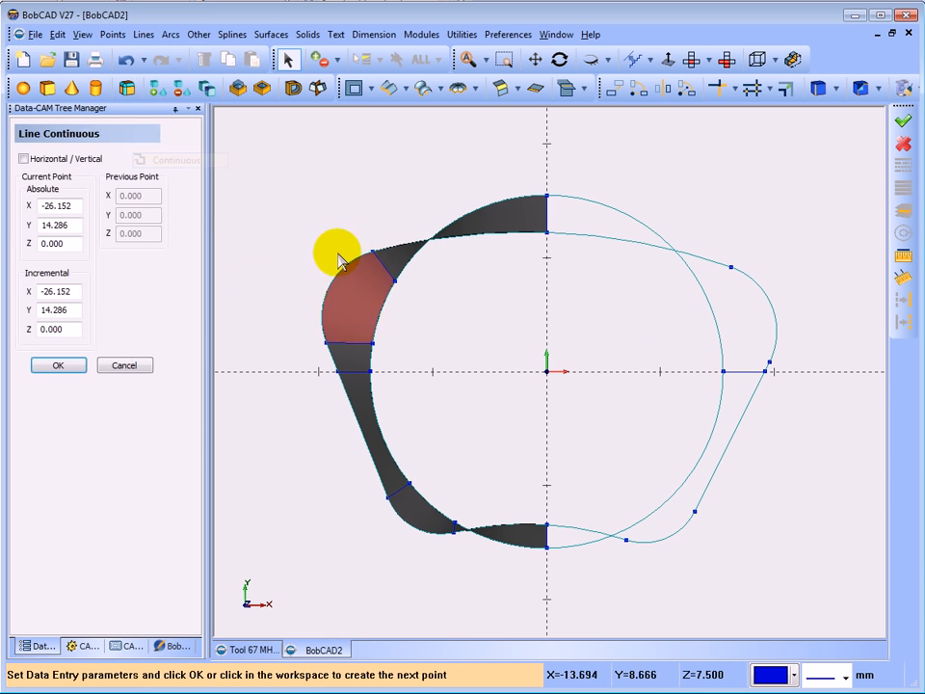
click(732, 269)
click(640, 327)
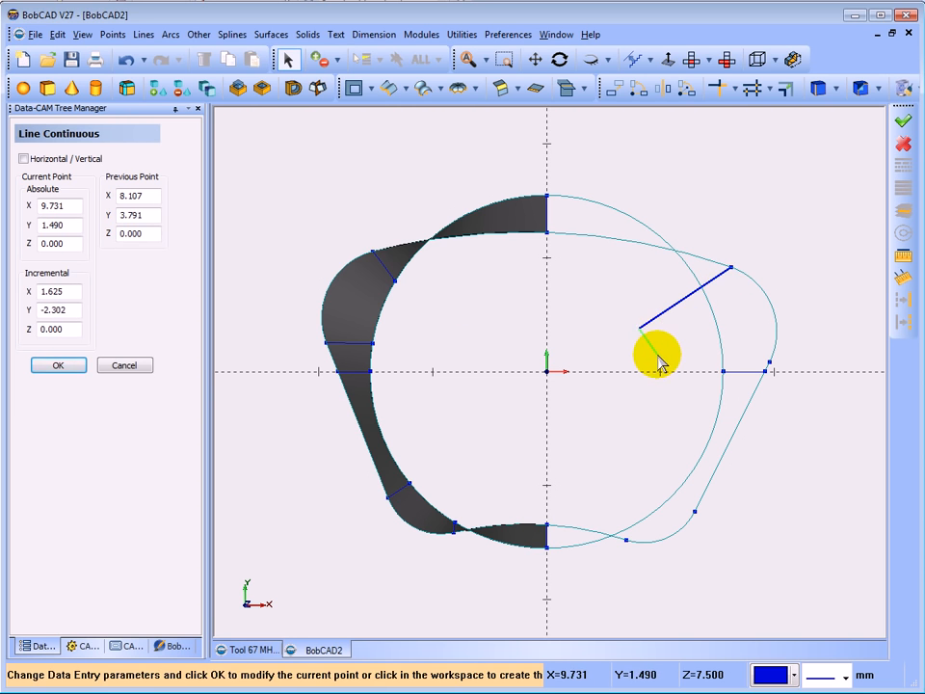
right_click(659, 362)
click(671, 364)
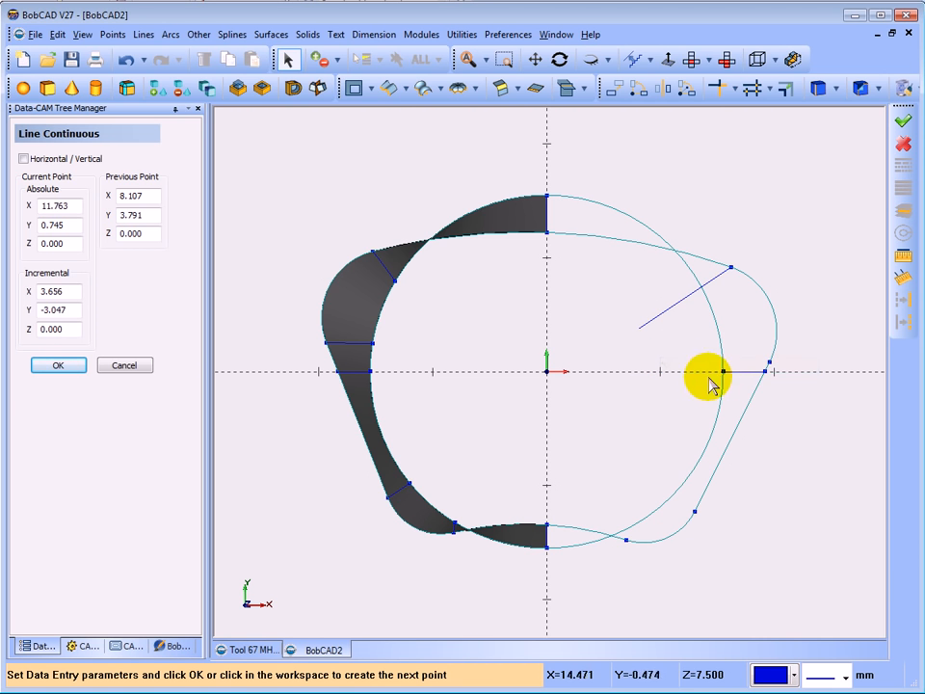
click(768, 368)
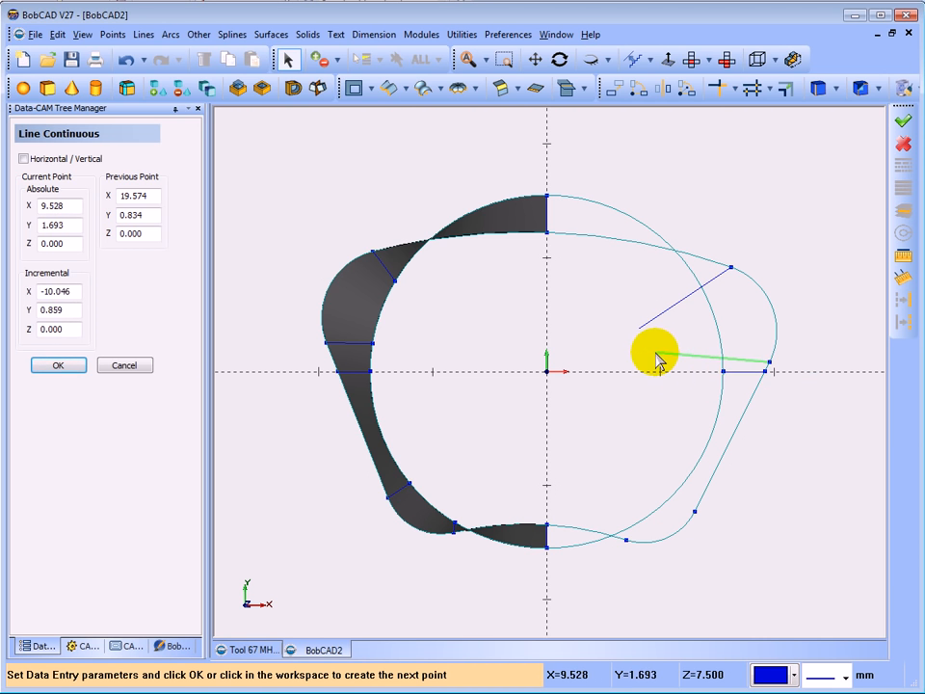
click(656, 356)
right_click(656, 357)
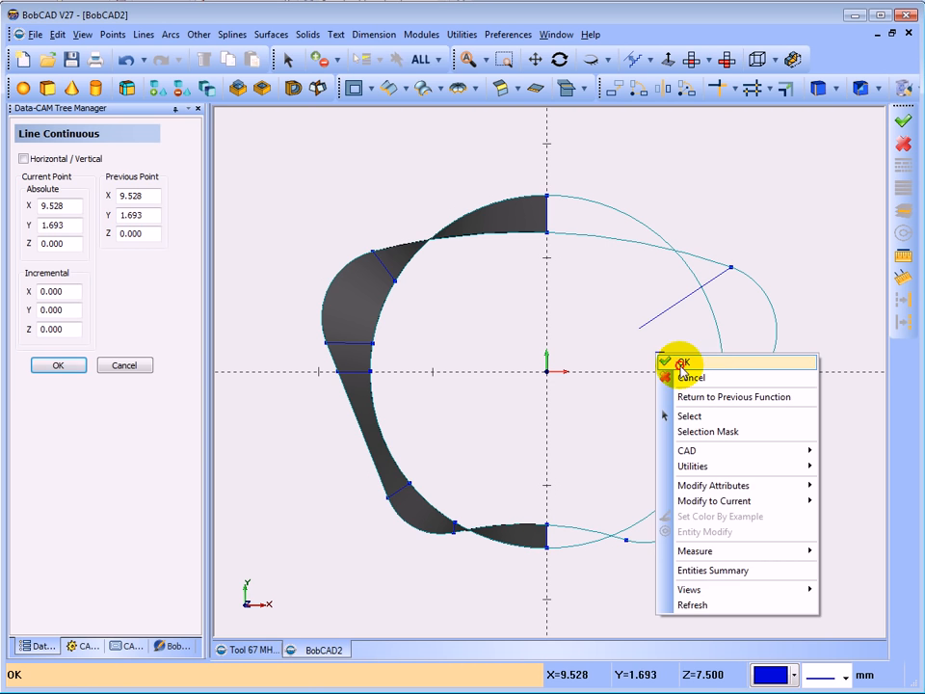
click(676, 362)
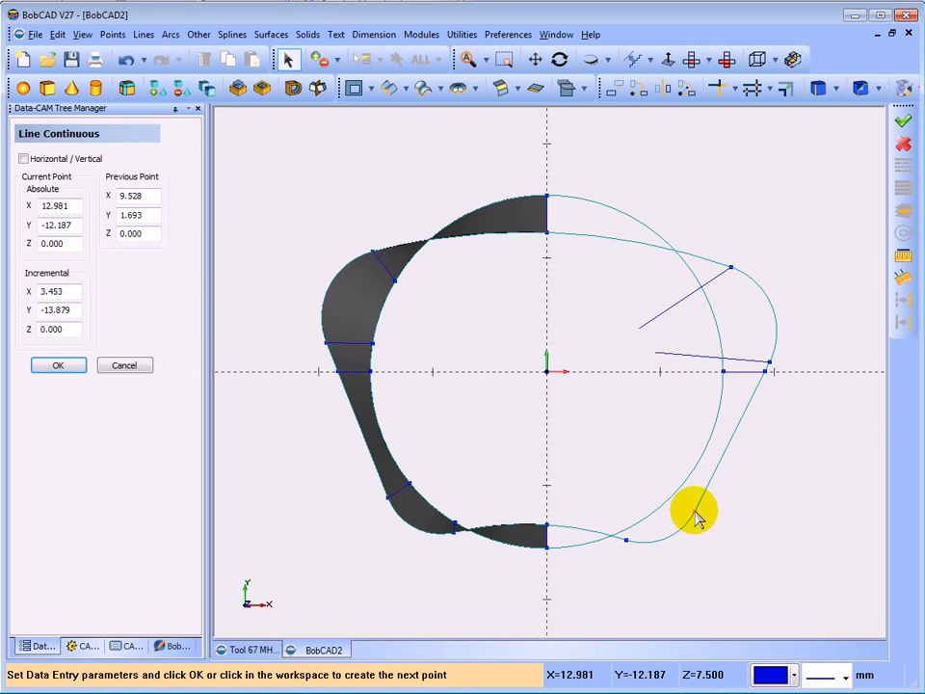
Step: Draw two lines from the lower-right corner arc's end points inward past the circle, to about (8.2, -7.1) and (5.3, -7.0)
click(695, 513)
click(641, 455)
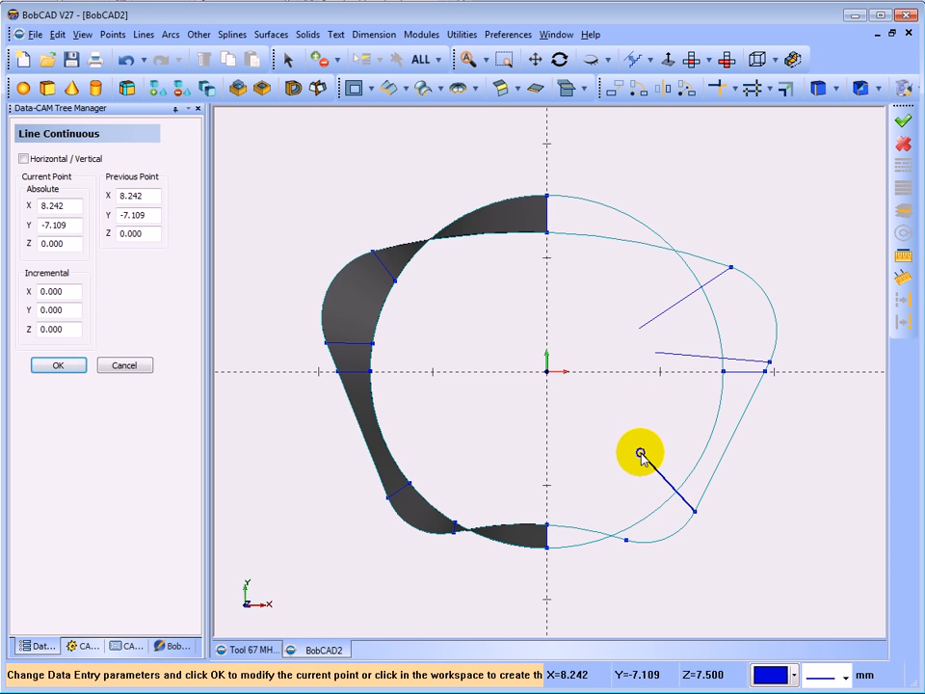
right_click(641, 453)
click(663, 463)
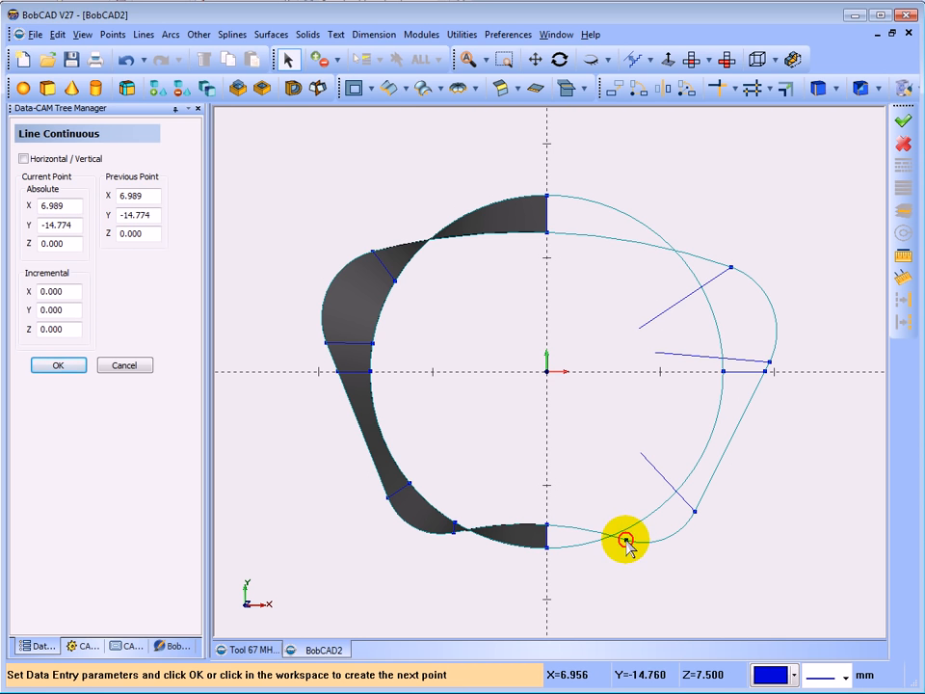
click(607, 459)
right_click(609, 457)
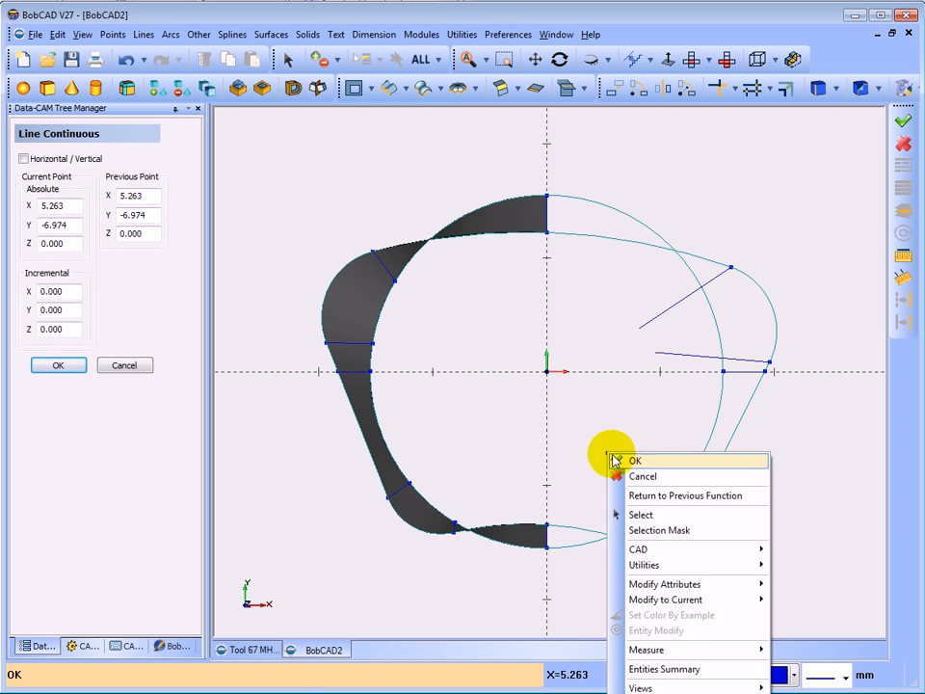
click(635, 462)
middle_drag(621, 496, 653, 422)
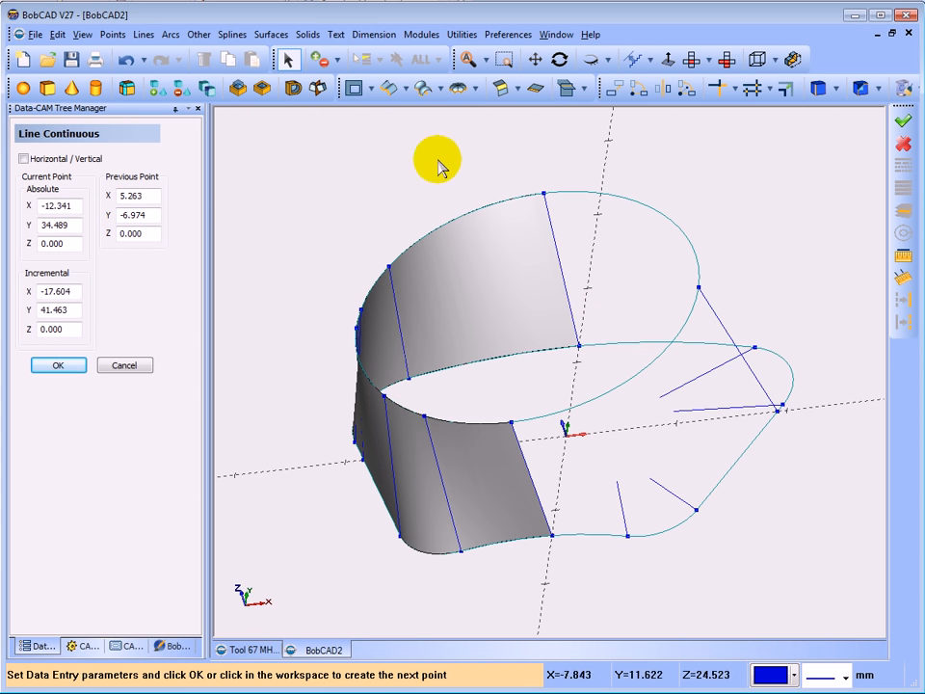
right_click(400, 140)
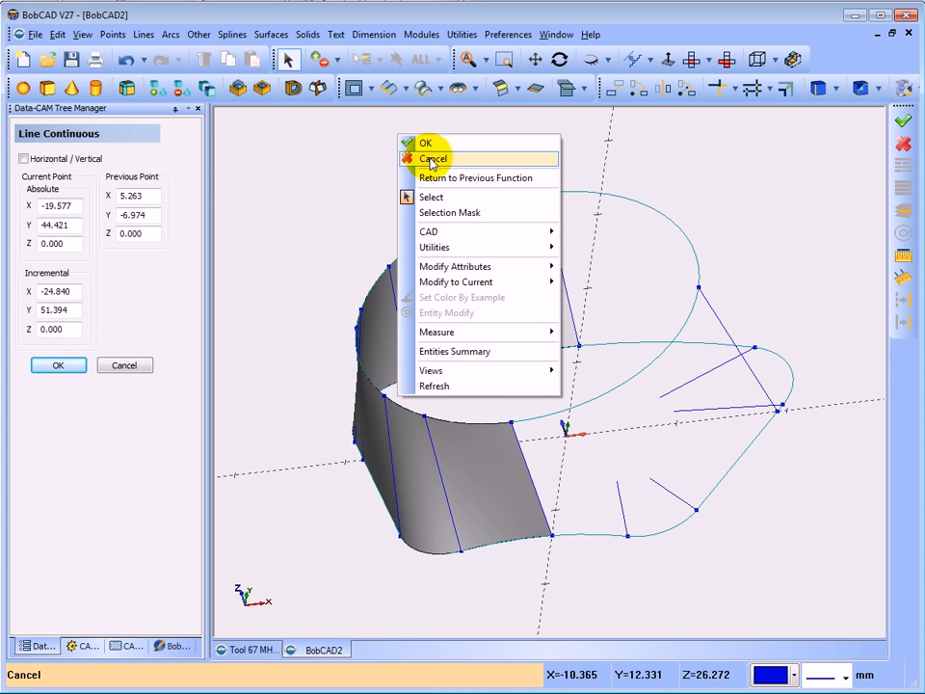
click(409, 156)
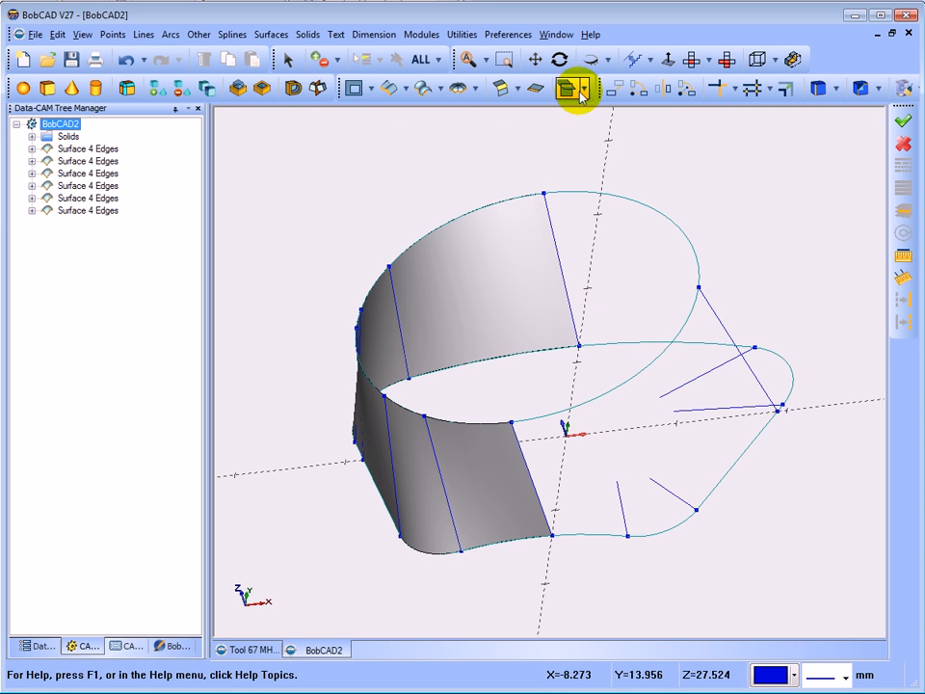
Step: Translate the four lines at the right-hand corner arcs from the origin to X 0, Y 0, Z 15
click(613, 90)
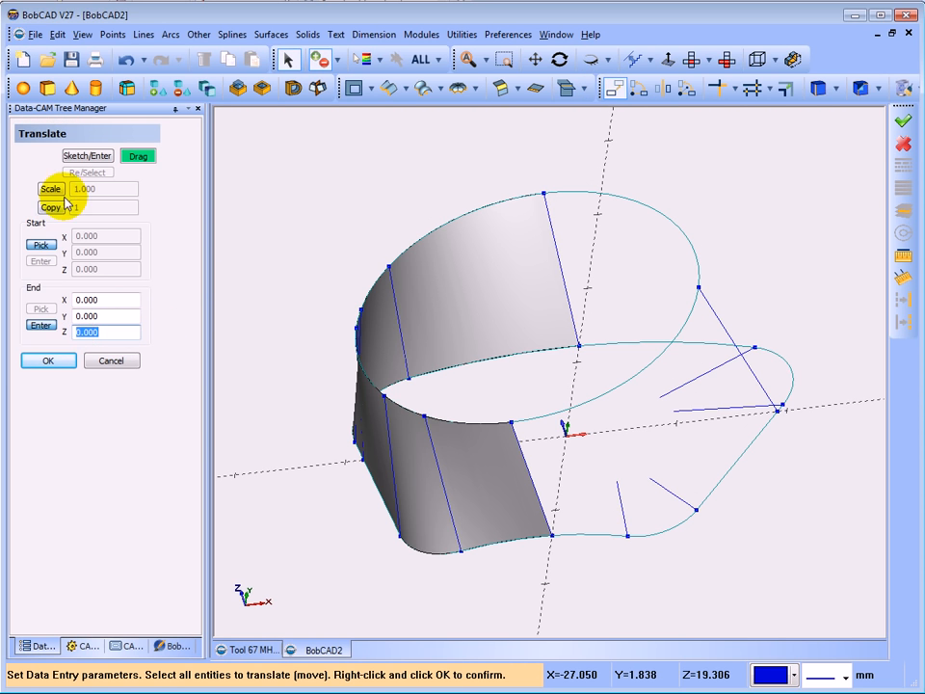
click(77, 155)
drag(106, 331, 56, 333)
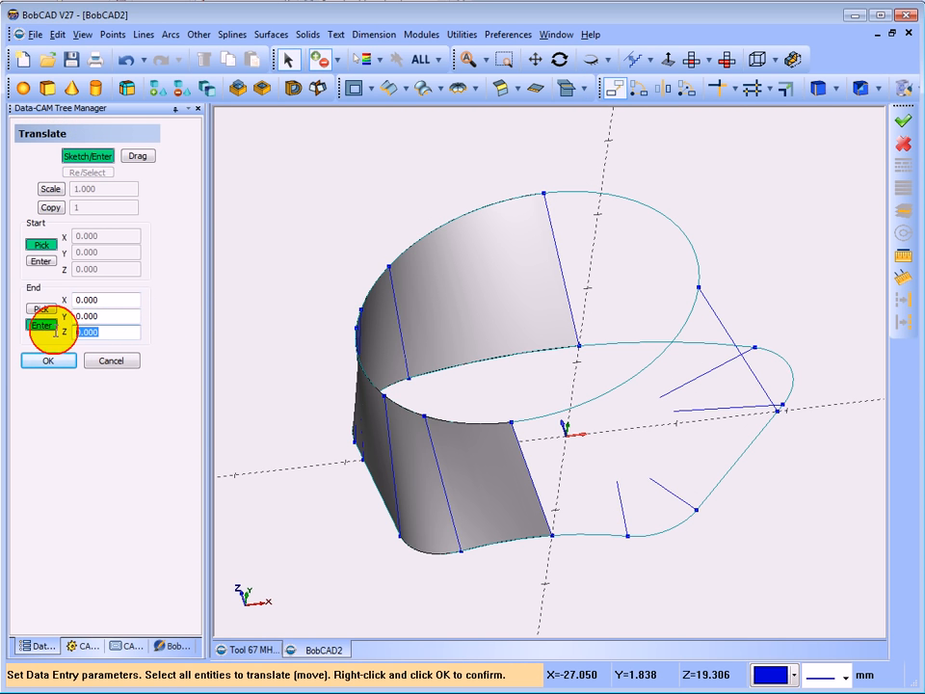
click(41, 262)
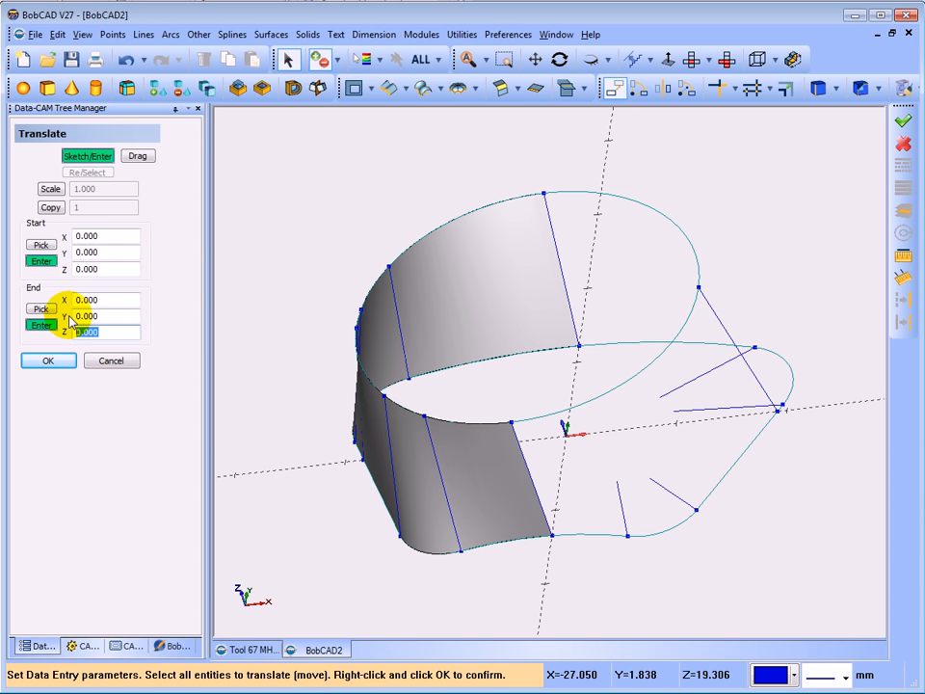
click(620, 502)
click(661, 489)
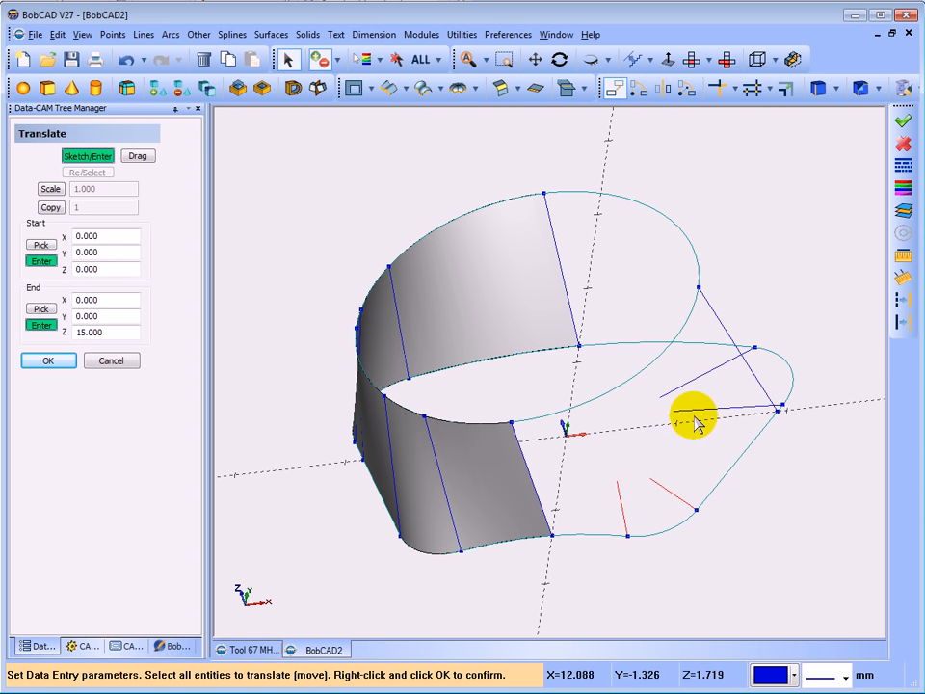
click(685, 384)
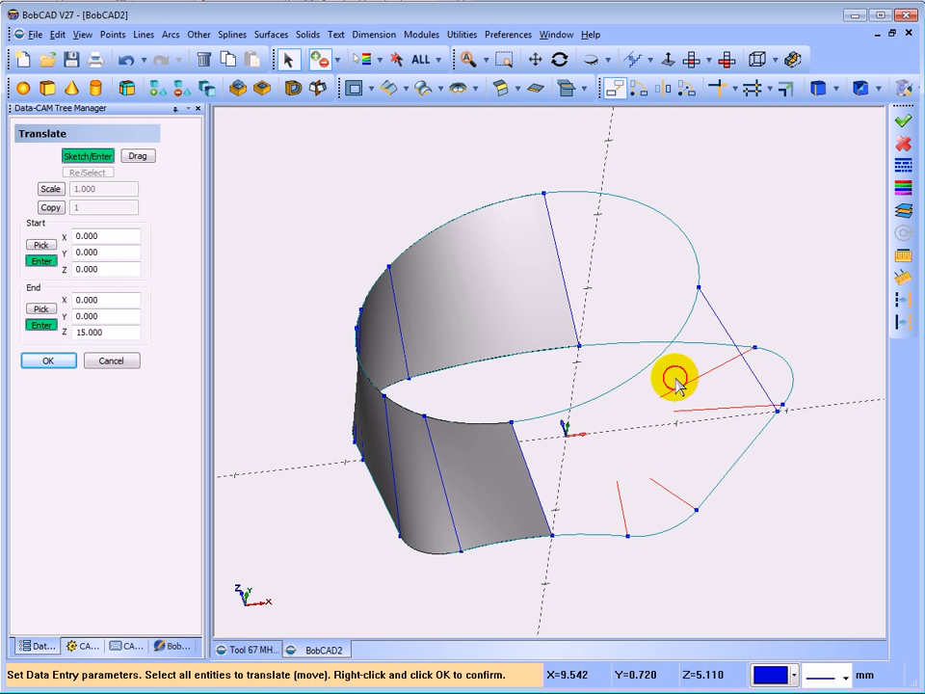
right_click(350, 192)
click(377, 197)
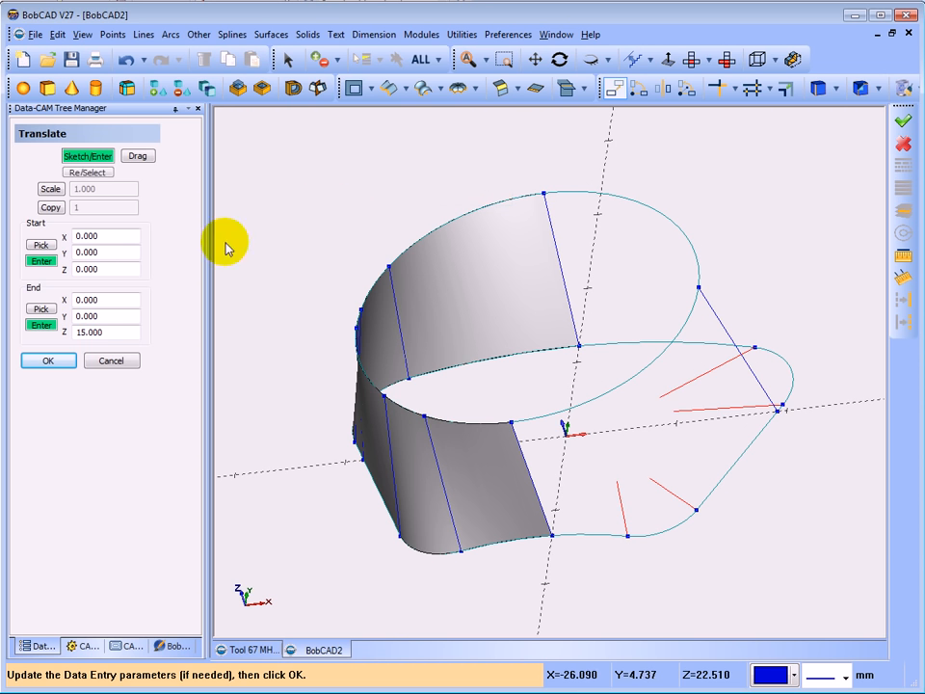
click(53, 361)
click(106, 361)
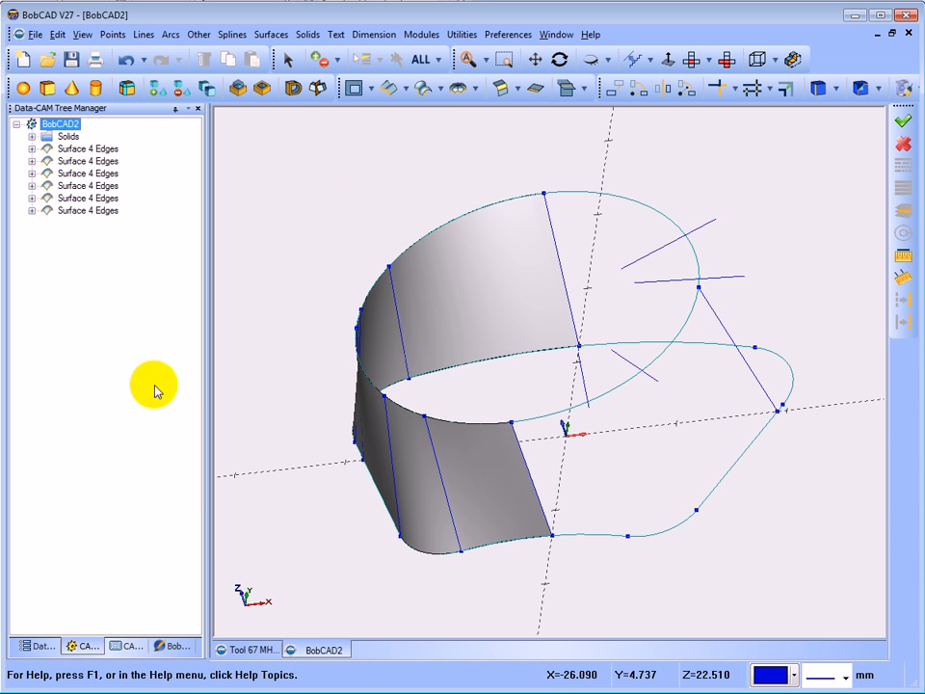
Step: Use Break Many on the circle's two right-half arcs and the four raised lines to split them at their intersections
middle_drag(231, 390, 268, 367)
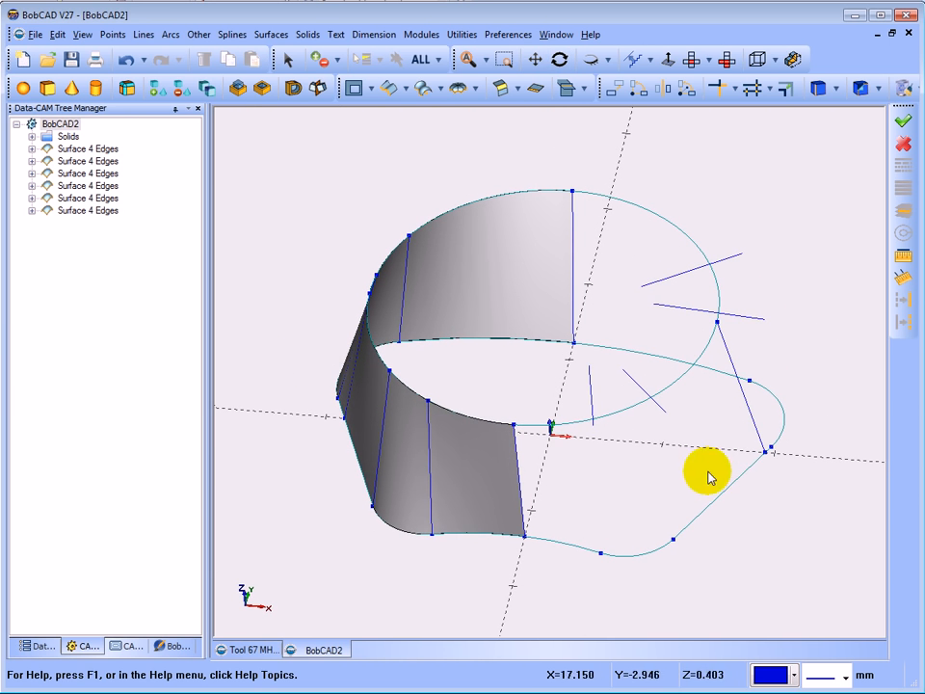
middle_drag(635, 485, 643, 489)
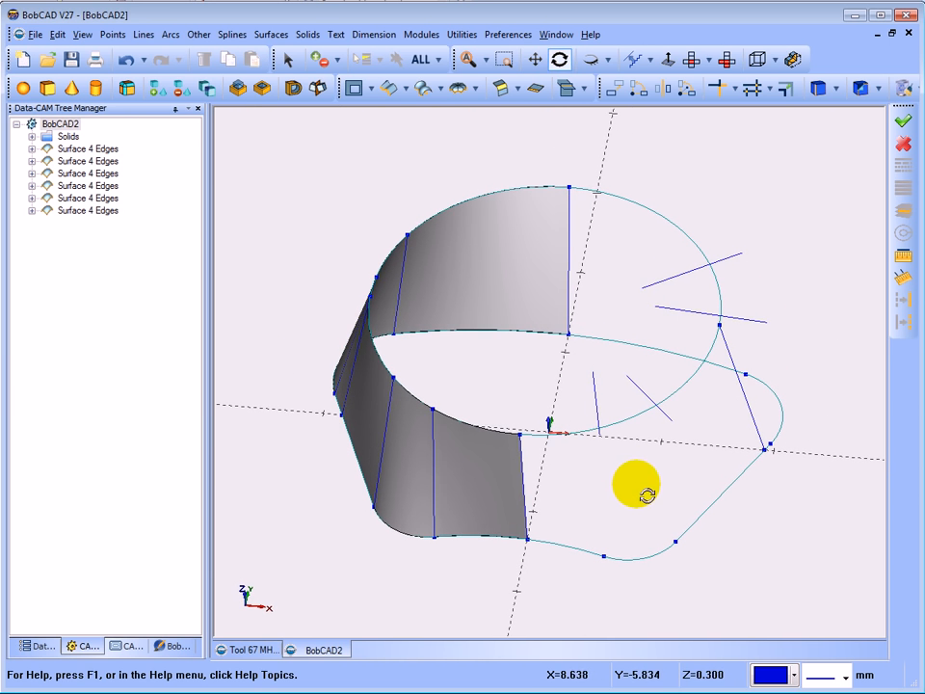
click(460, 34)
mouse_move(483, 154)
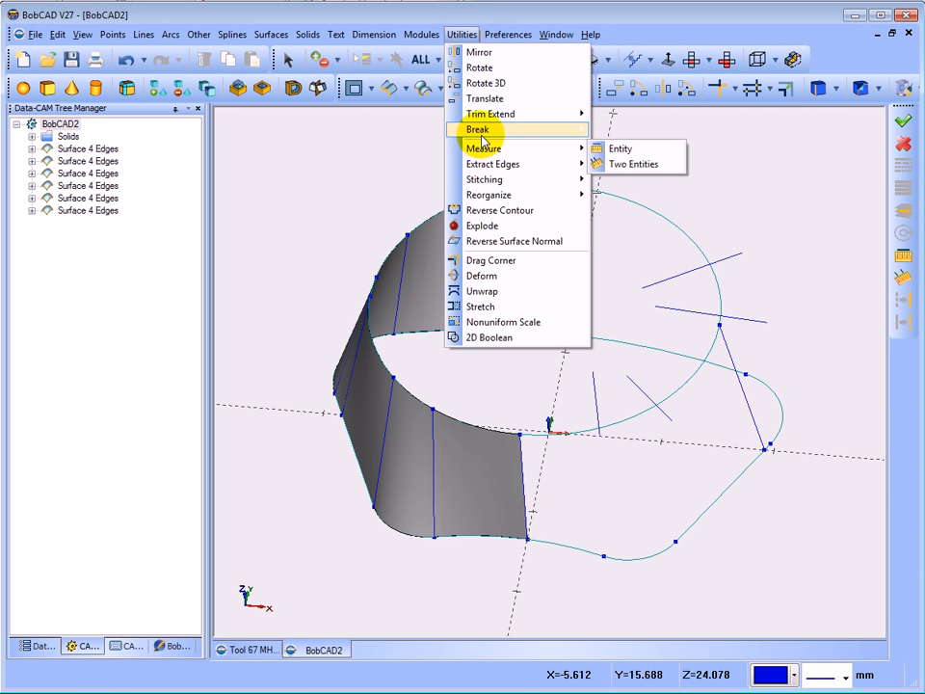
mouse_move(477, 129)
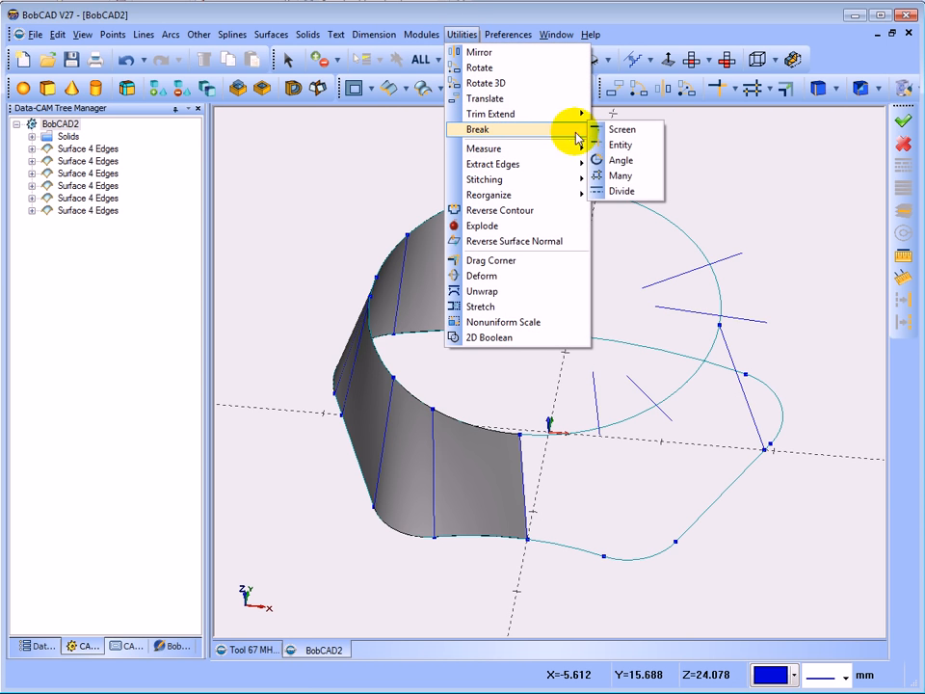
click(621, 176)
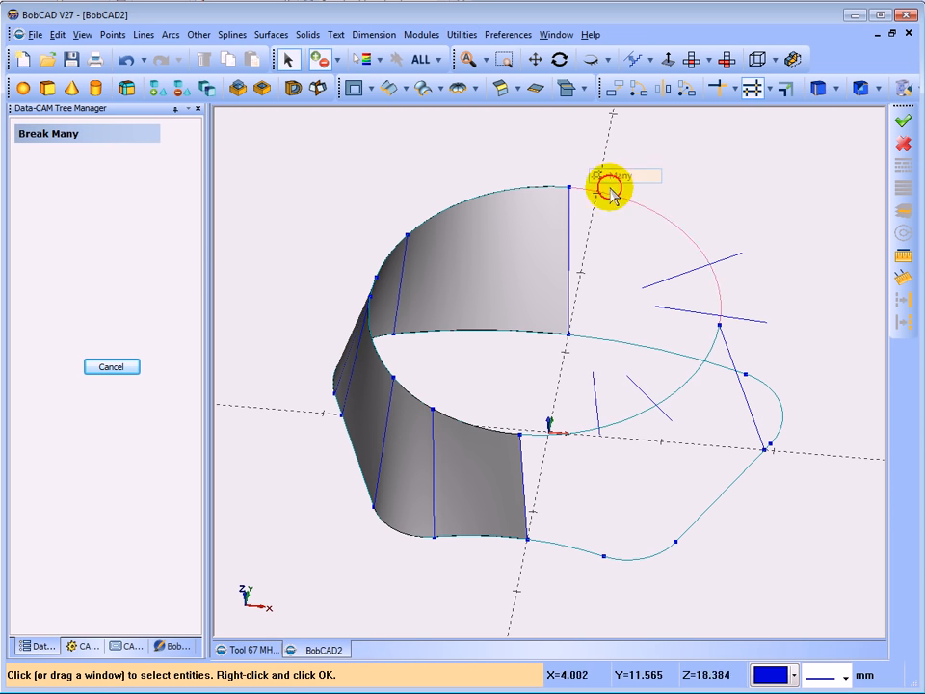
click(637, 416)
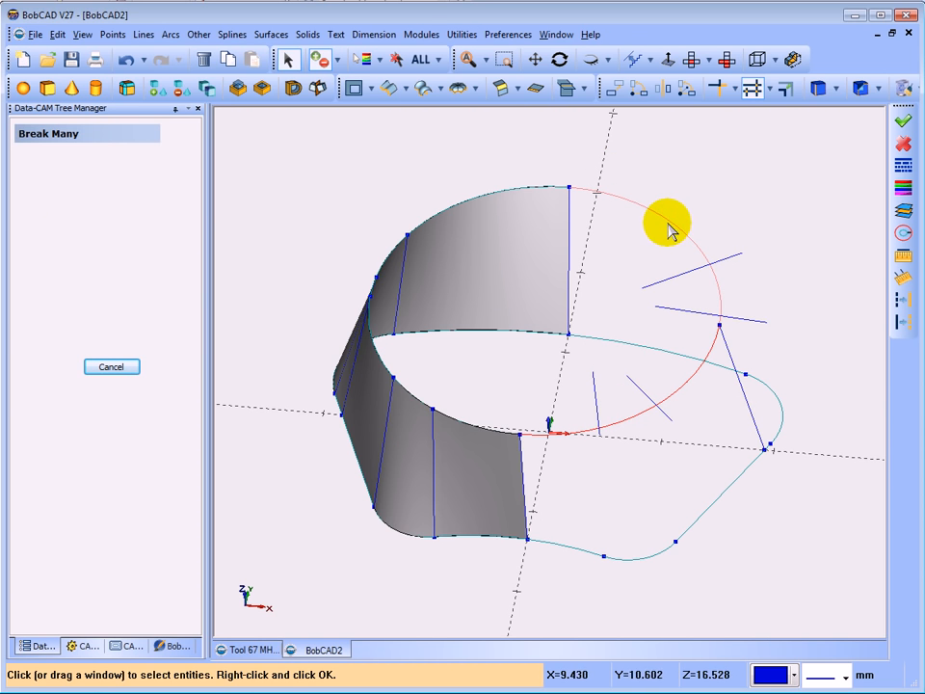
click(596, 401)
click(637, 387)
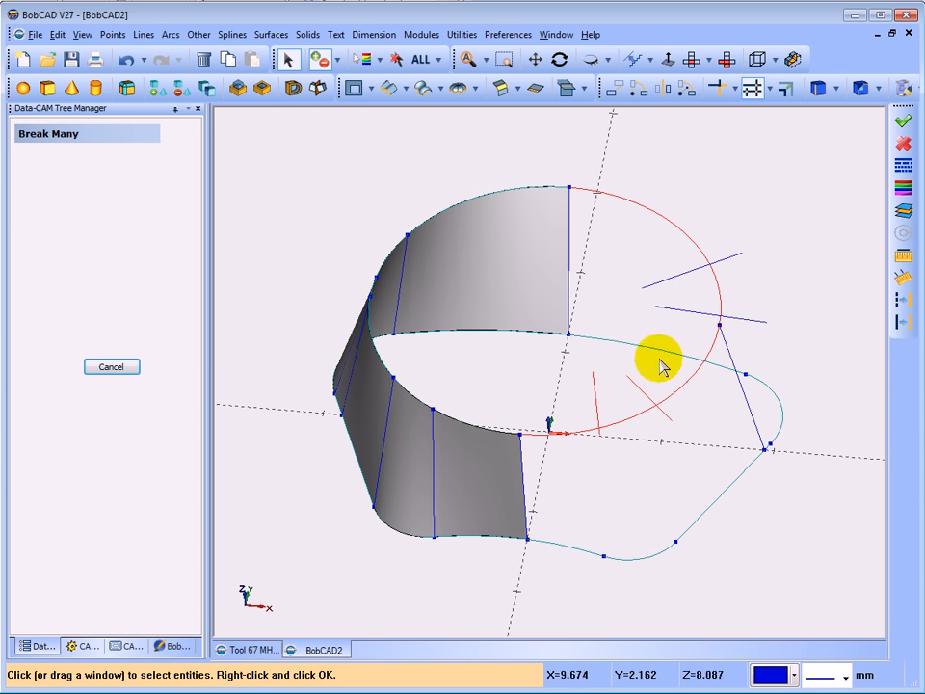
click(686, 312)
click(676, 277)
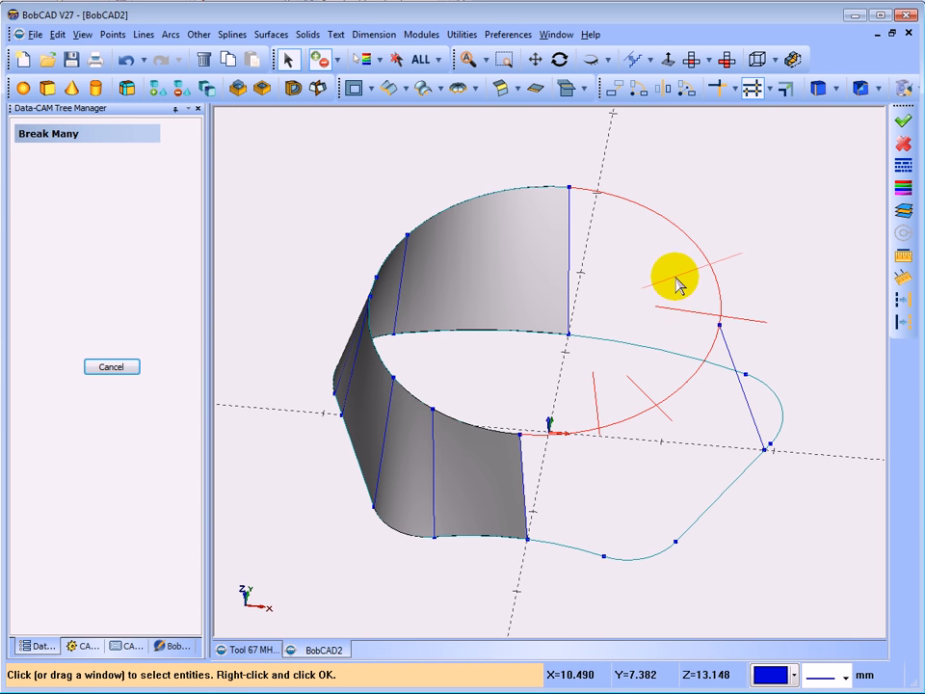
right_click(757, 207)
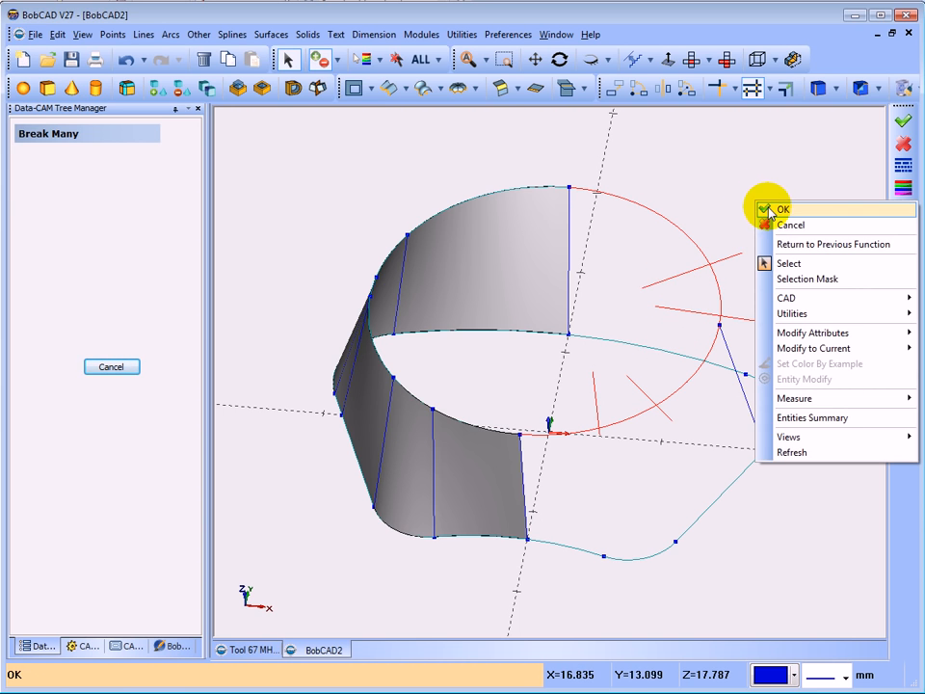
click(781, 210)
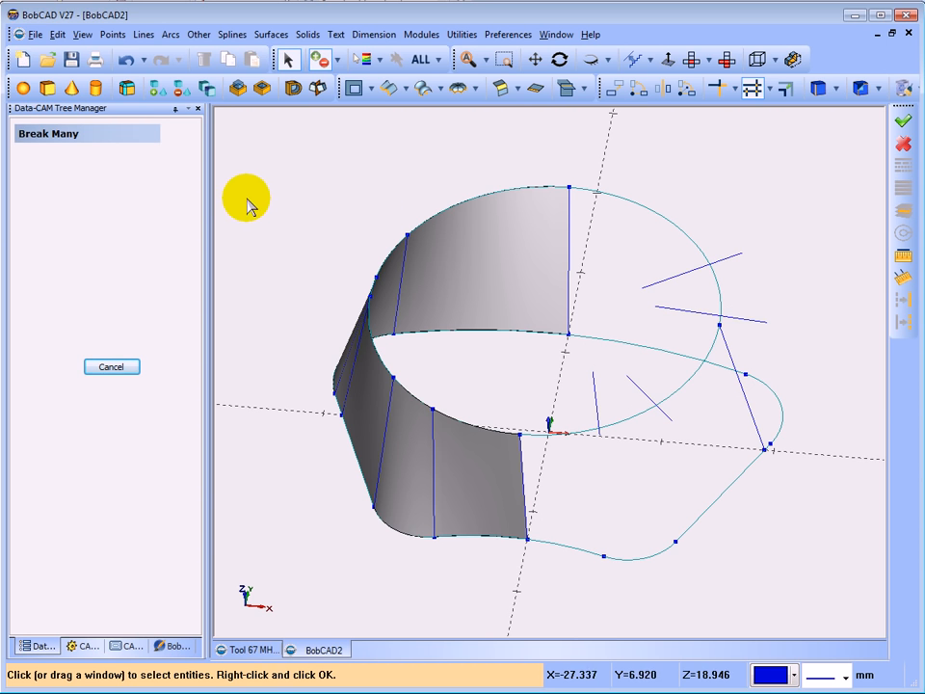
Step: Create end points on the right half of the circle where the four raised lines cross it, and leave the Point End command
click(113, 33)
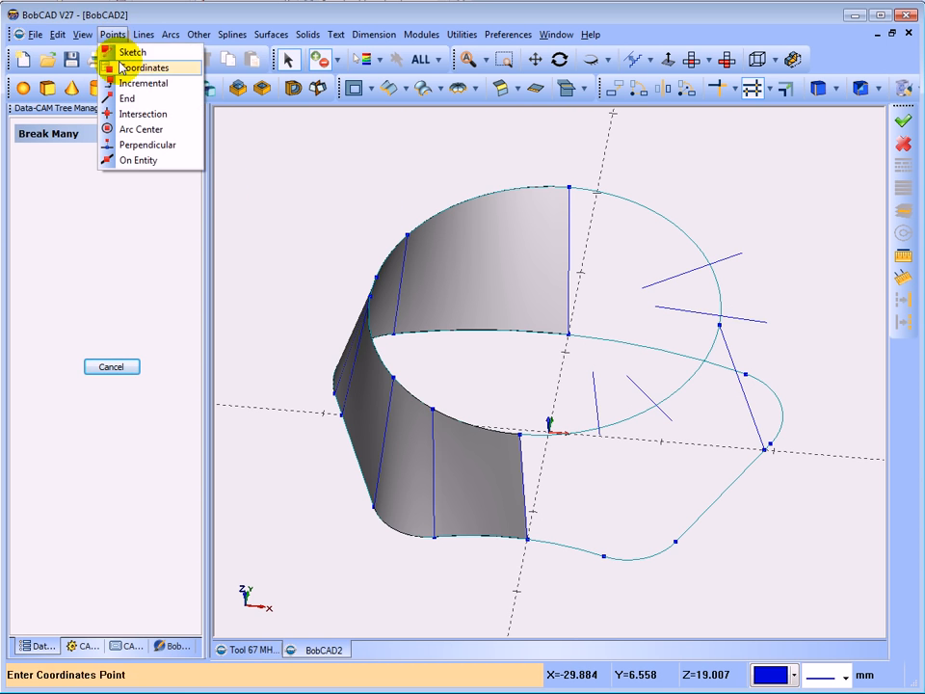
click(111, 97)
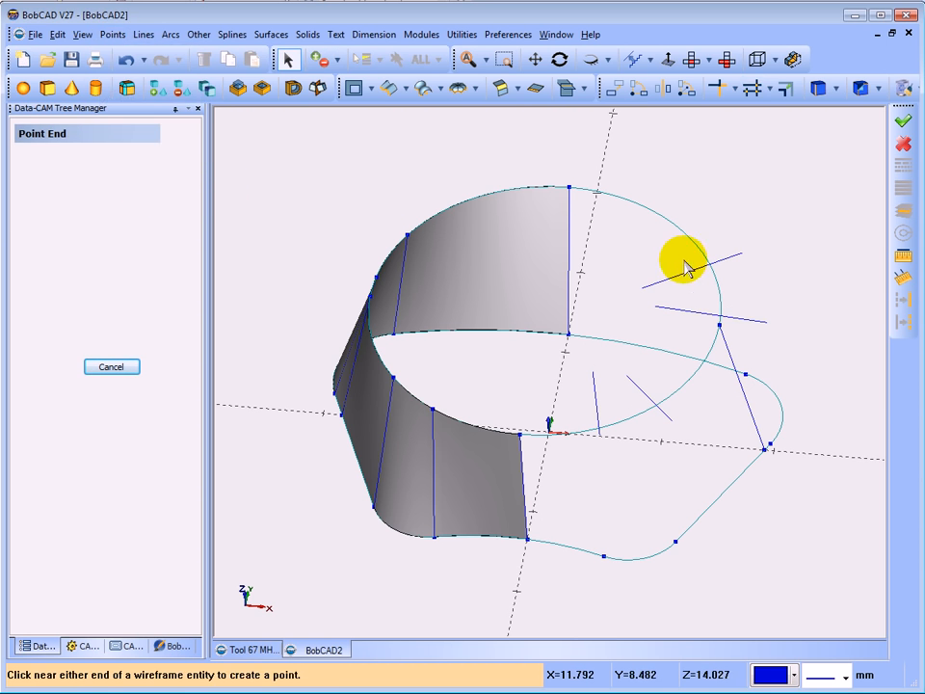
click(714, 264)
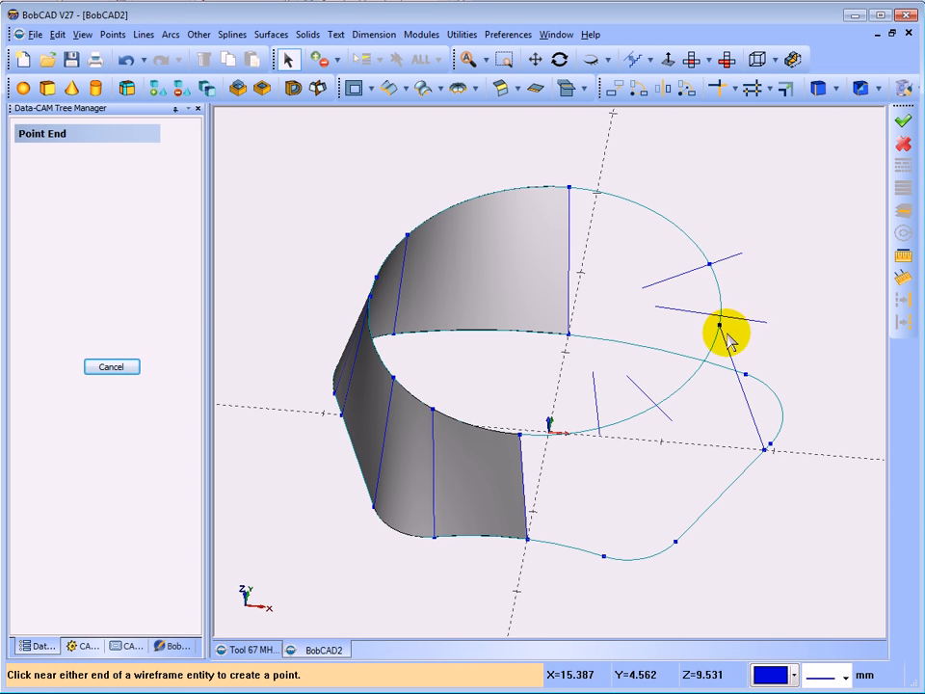
click(723, 318)
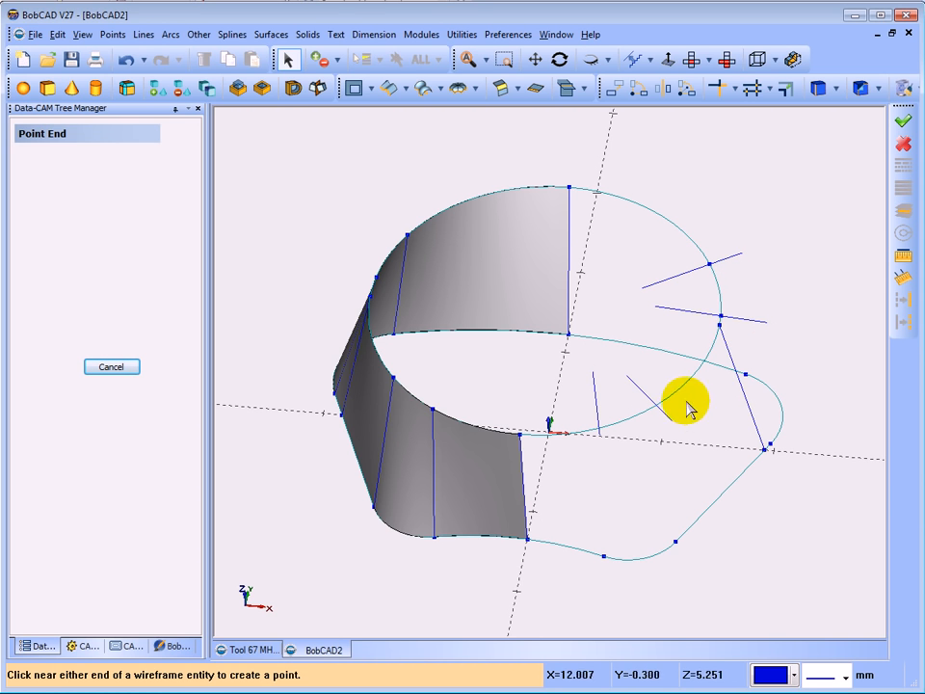
click(667, 416)
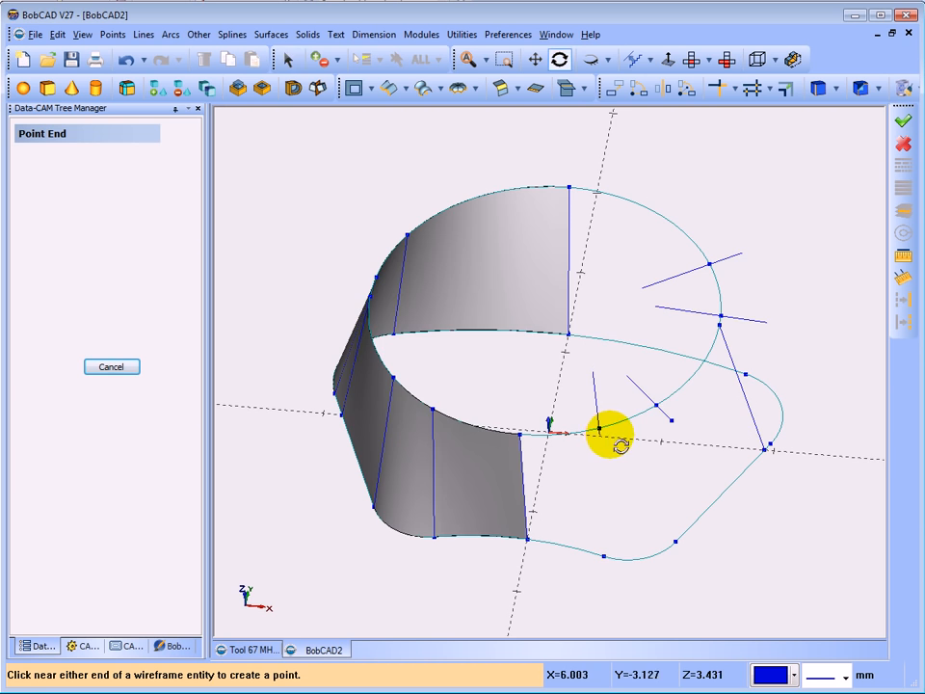
middle_drag(610, 434, 609, 427)
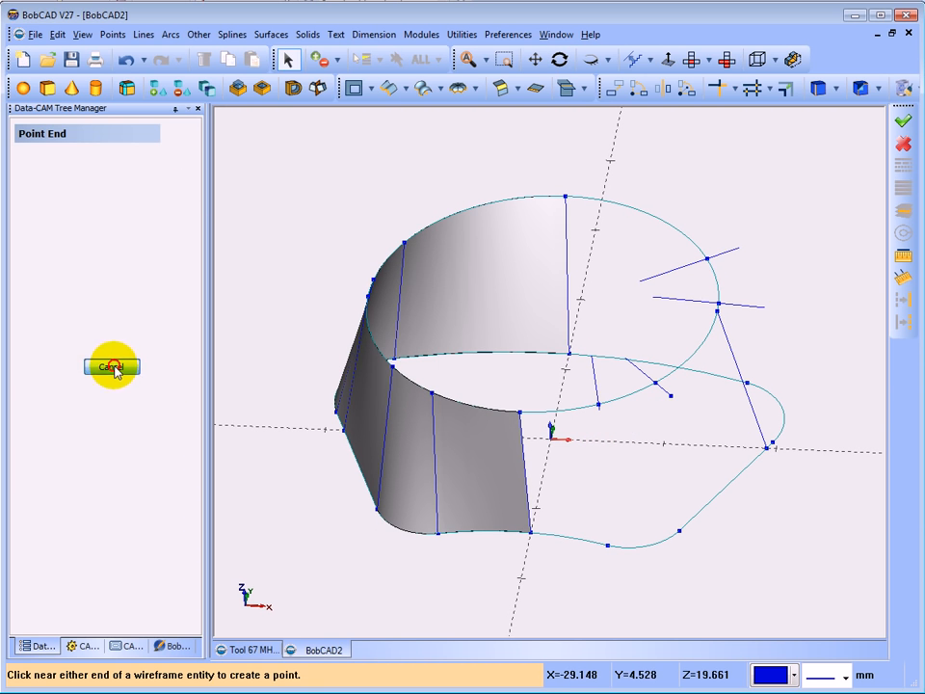
click(113, 367)
right_click(270, 191)
click(296, 204)
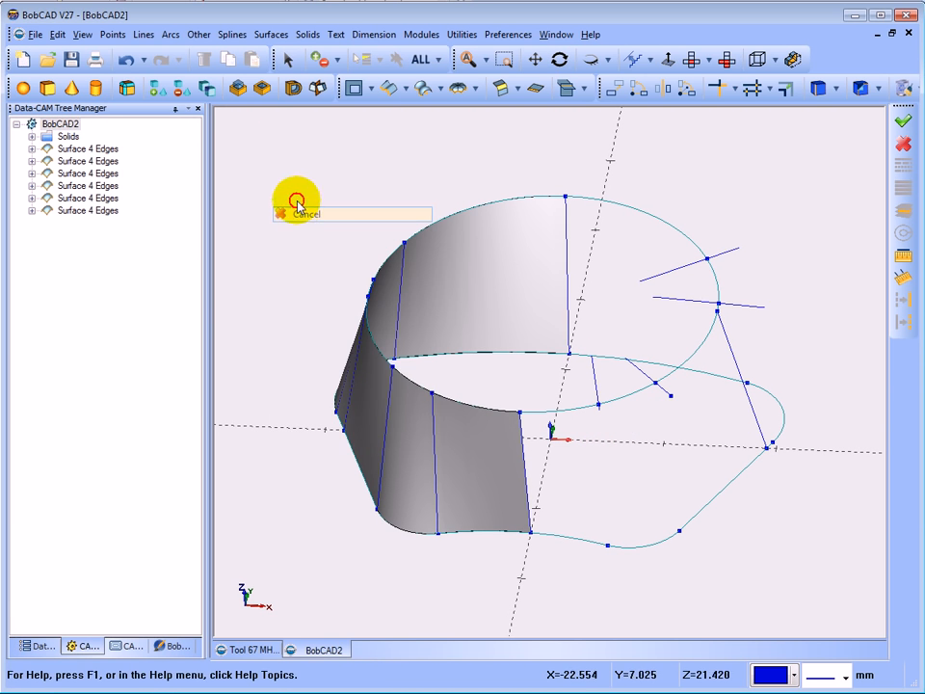
Step: Delete the stray point outside the circle together with the four raised construction lines
click(286, 58)
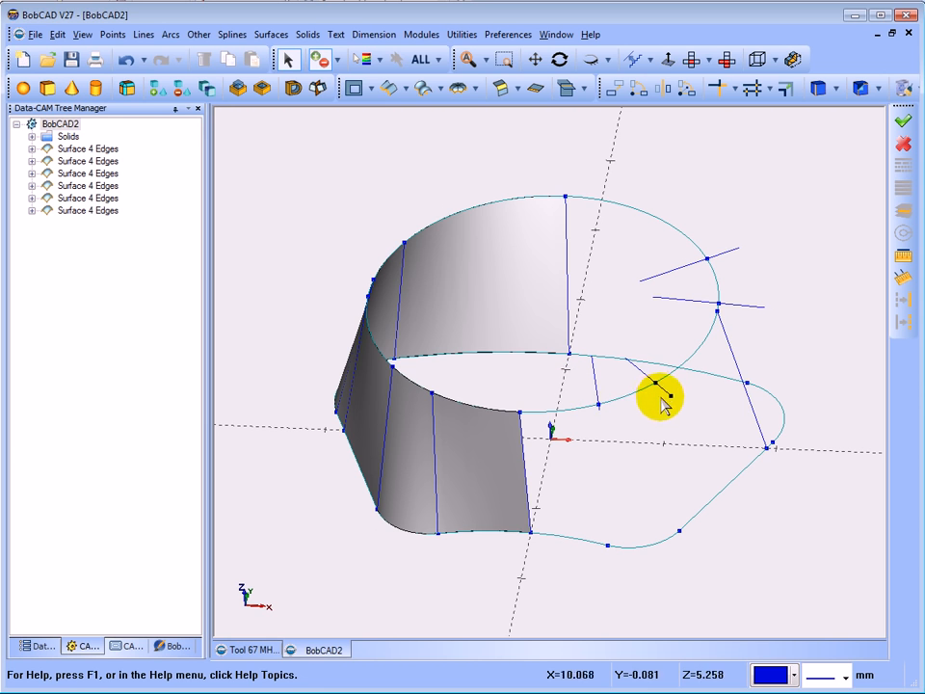
click(671, 403)
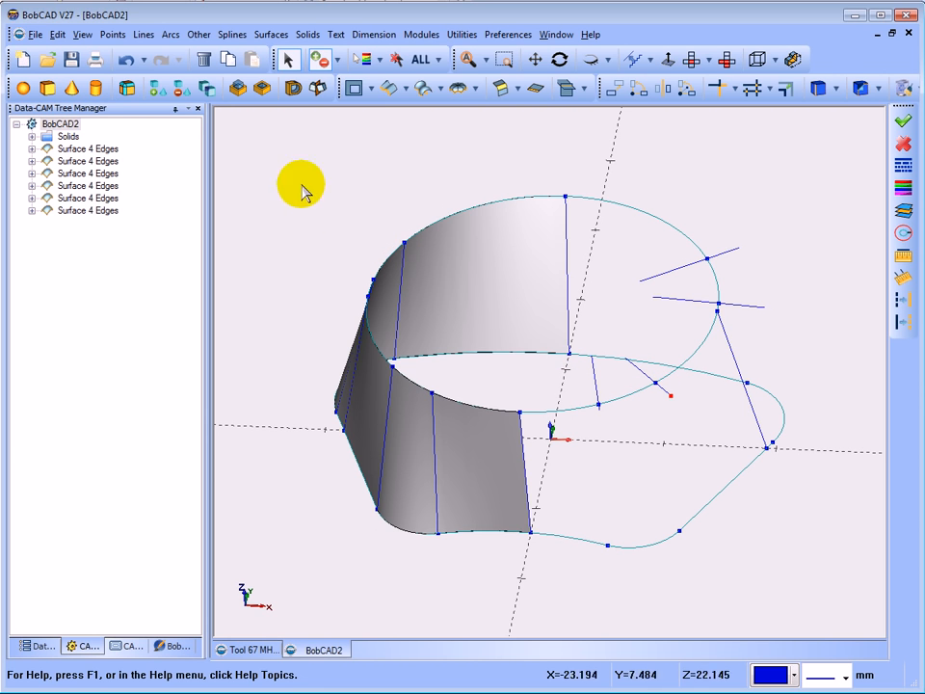
click(593, 379)
click(637, 368)
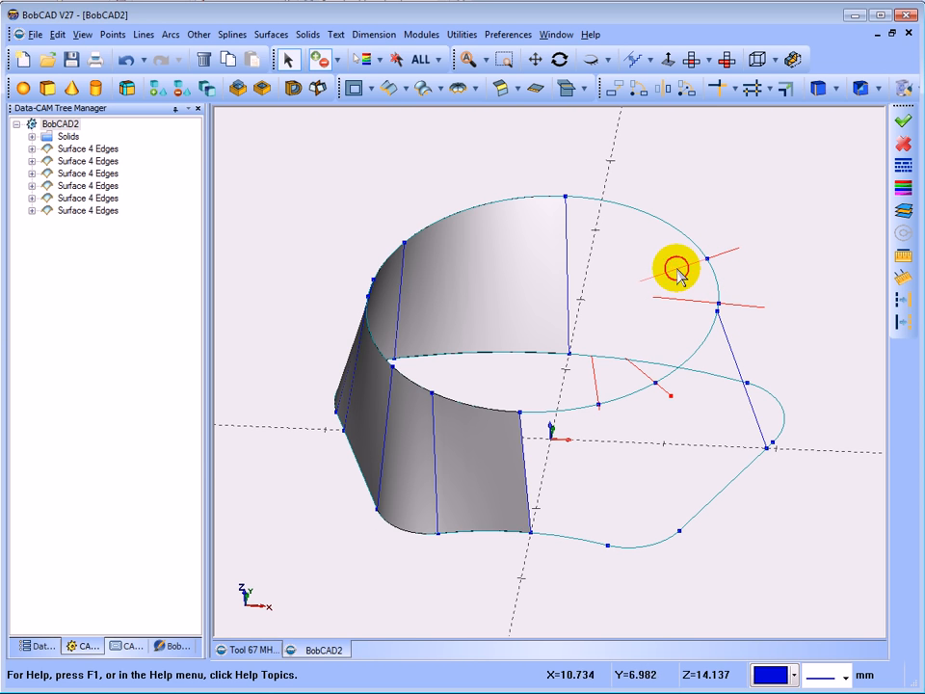
click(201, 60)
Step: Join two points on the circle to the matching end points of the base profile's lower-right corner arc with straight lines
mouse_move(283, 221)
middle_down()
mouse_move(307, 249)
mouse_move(266, 222)
mouse_move(298, 235)
middle_up()
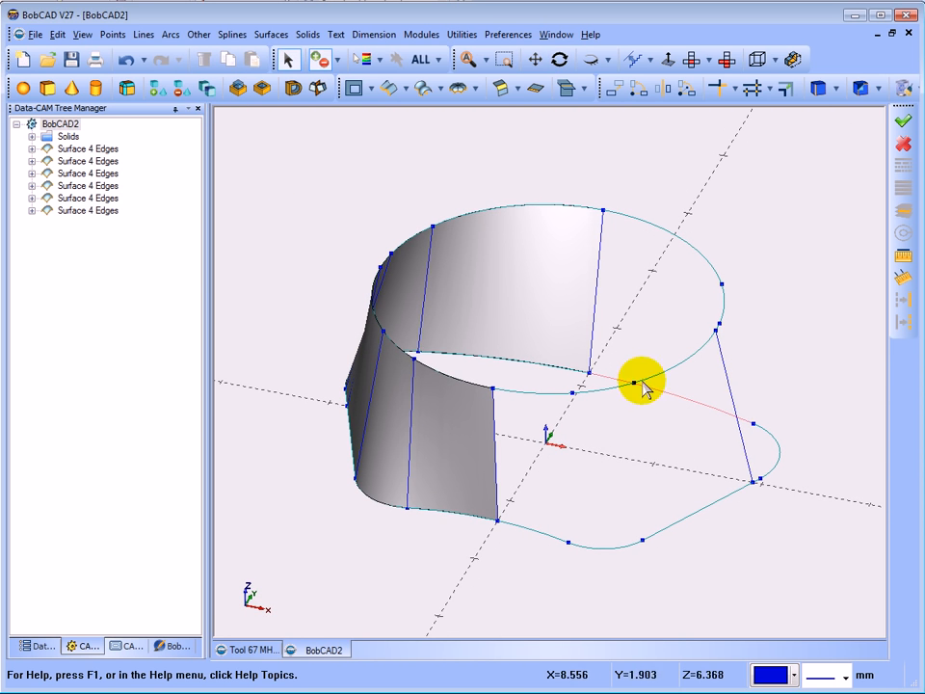
click(88, 149)
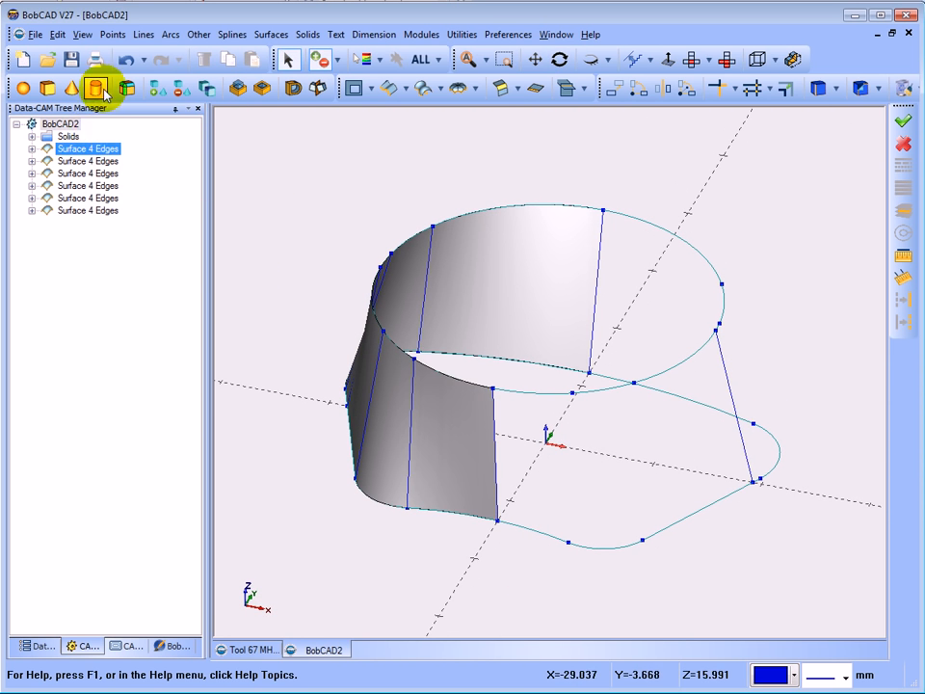
click(142, 34)
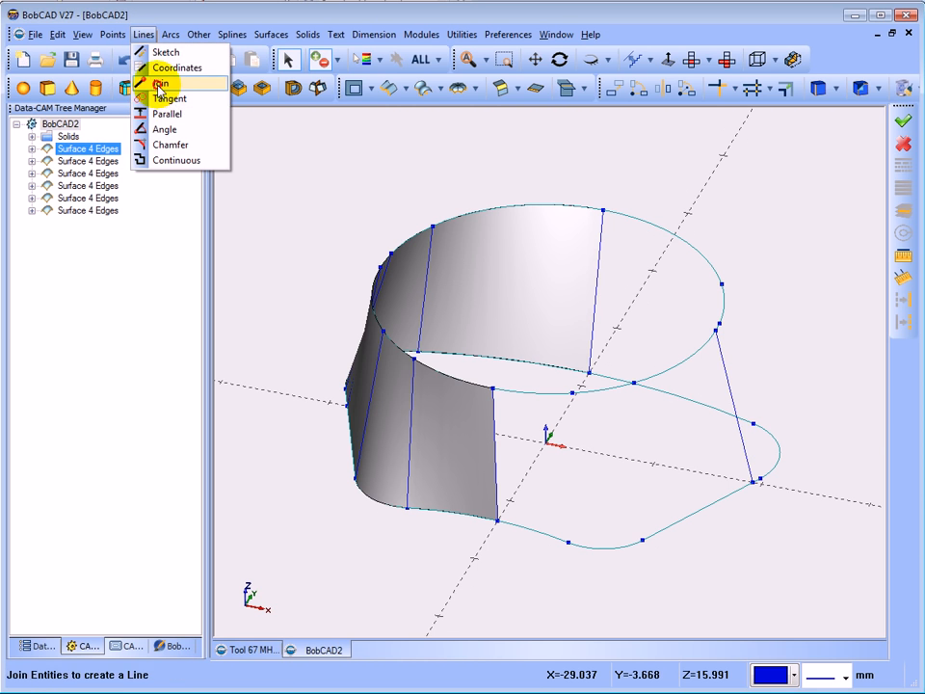
click(160, 85)
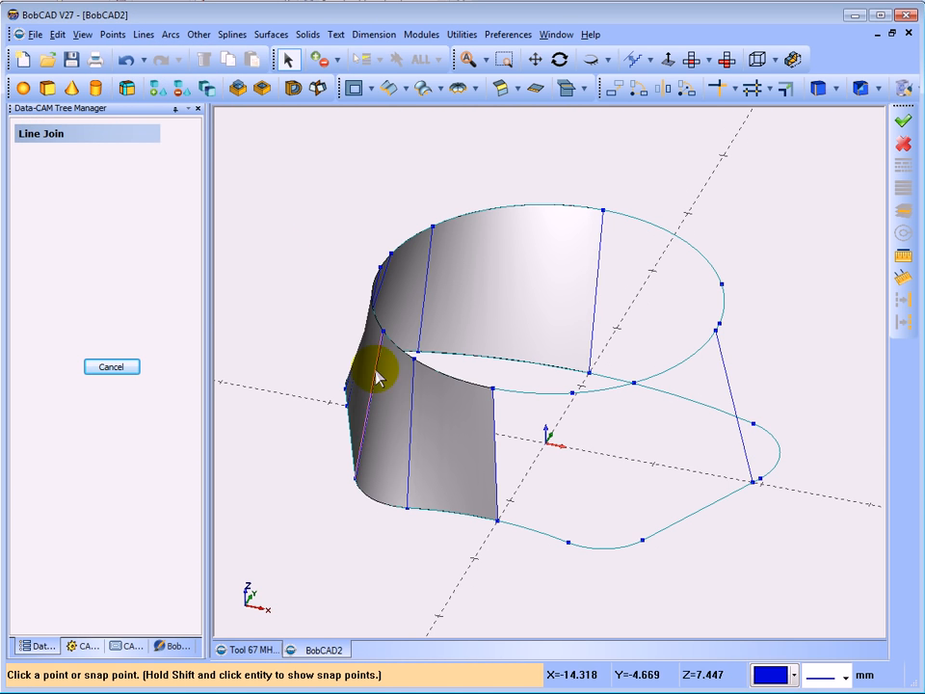
click(573, 392)
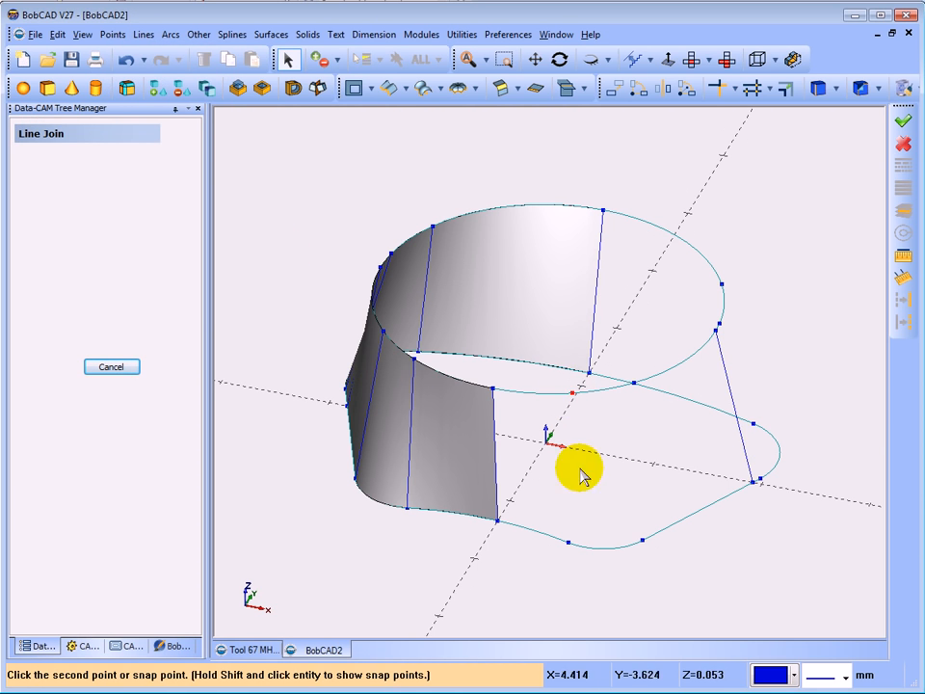
click(568, 543)
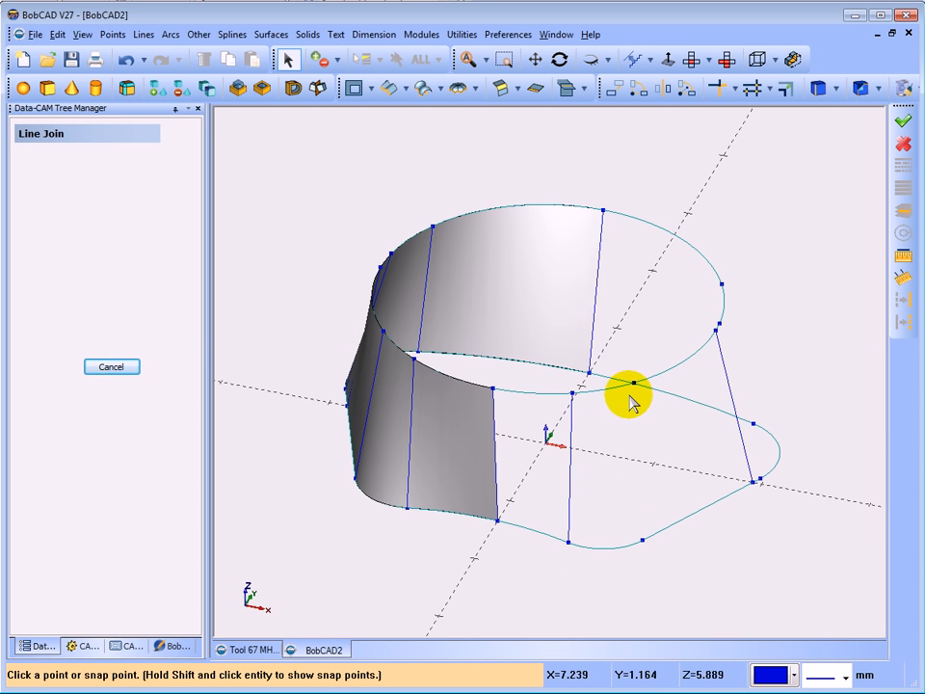
middle_drag(628, 403, 595, 408)
click(584, 397)
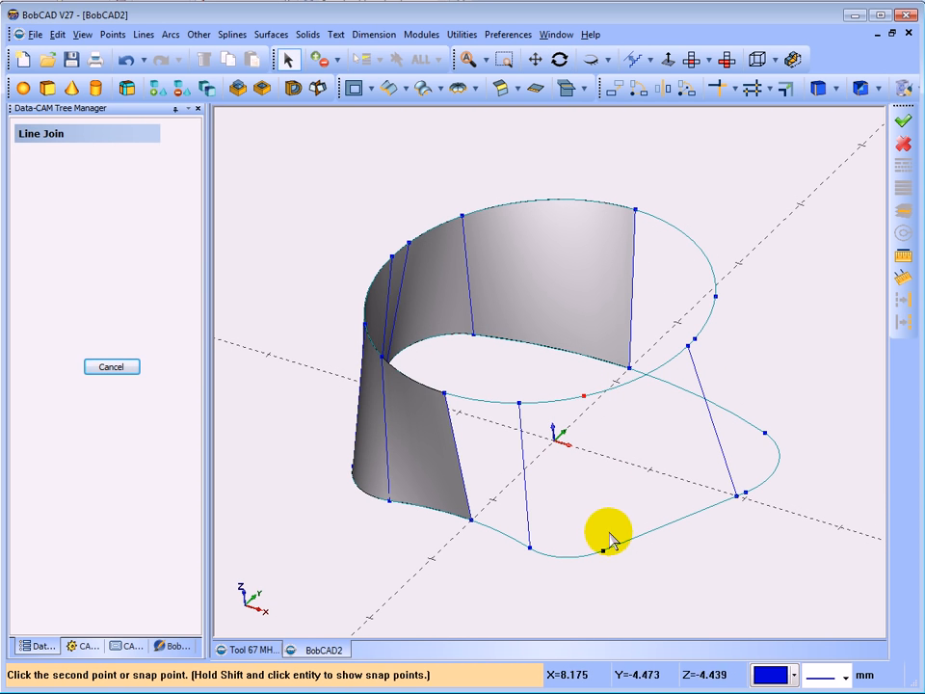
click(601, 555)
middle_drag(601, 547, 590, 505)
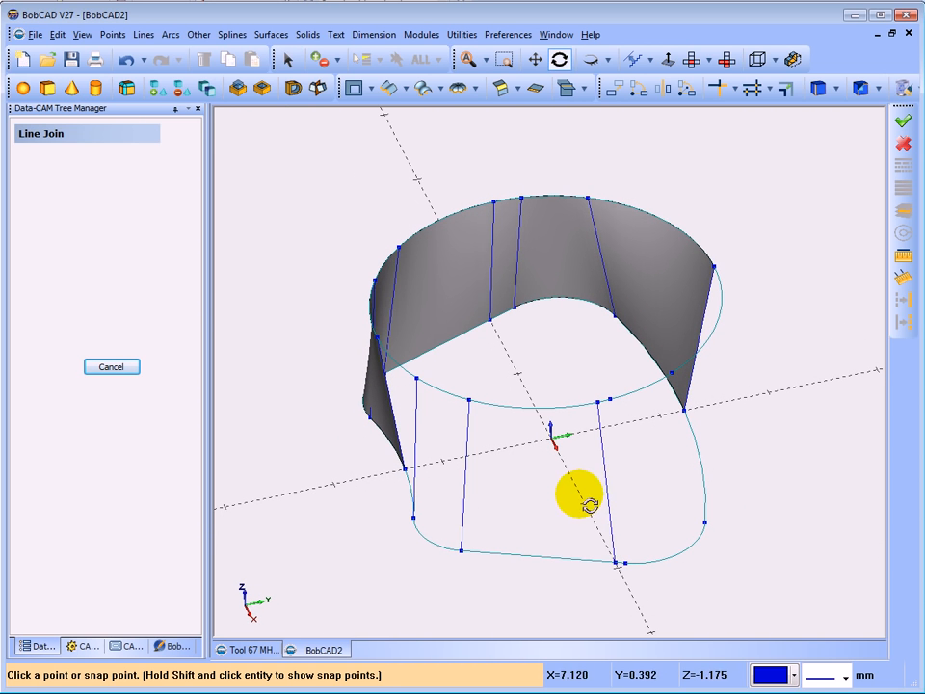
Step: Join the two remaining circle points to the end points of the base profile's other right-half corner arc, and leave Line Join
click(609, 400)
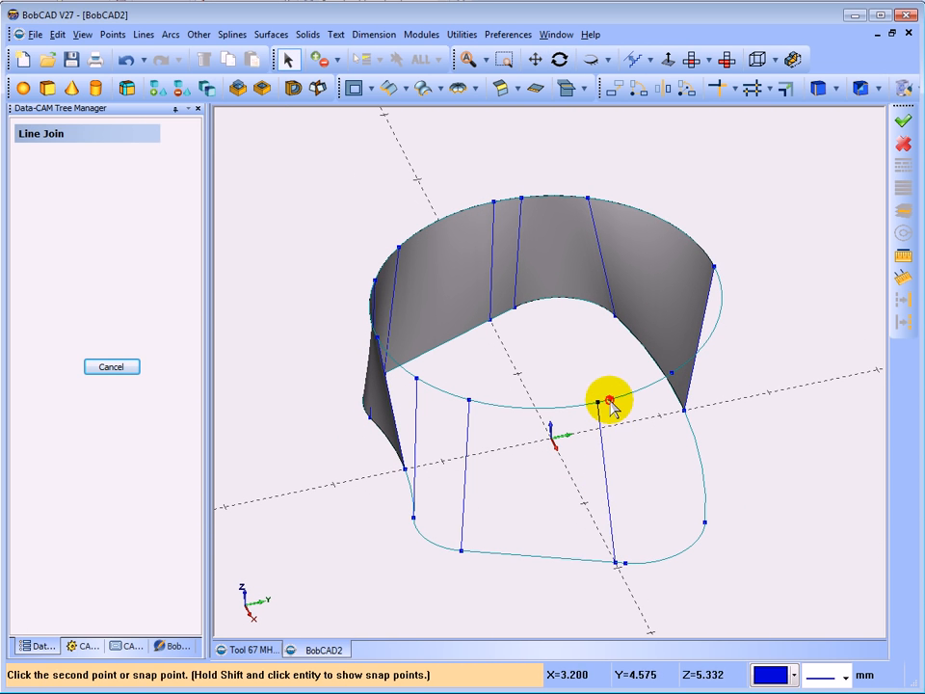
click(622, 563)
middle_drag(664, 500, 610, 472)
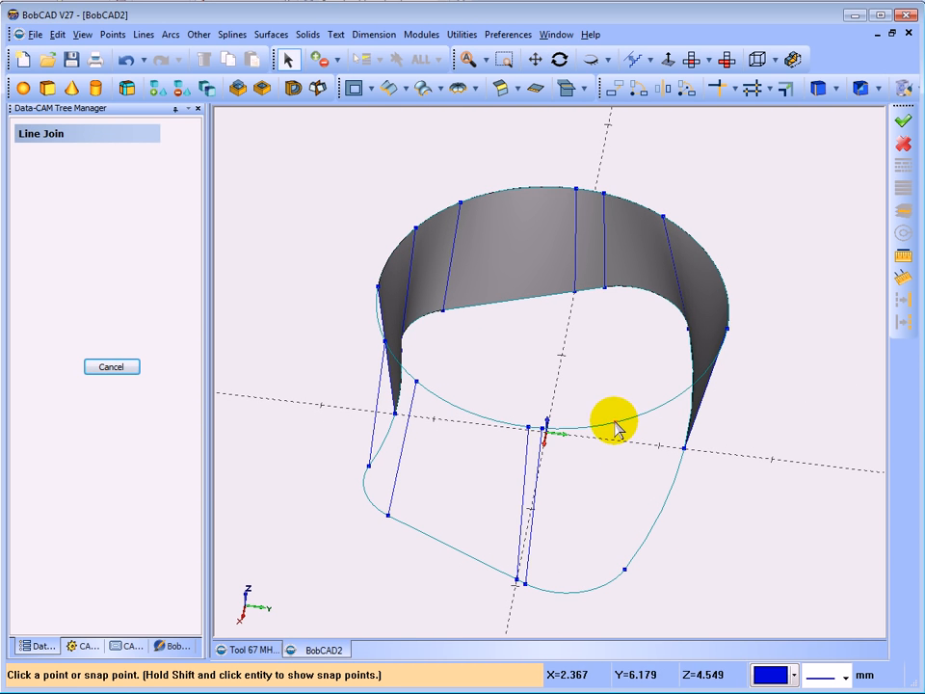
click(614, 423)
click(624, 569)
mouse_move(624, 568)
middle_down()
mouse_move(649, 547)
mouse_move(698, 533)
mouse_move(750, 553)
mouse_move(642, 563)
mouse_move(651, 590)
mouse_move(656, 582)
mouse_move(694, 616)
mouse_move(723, 588)
mouse_move(712, 509)
mouse_move(613, 466)
mouse_move(520, 463)
mouse_move(438, 526)
mouse_move(444, 551)
mouse_move(430, 533)
middle_up()
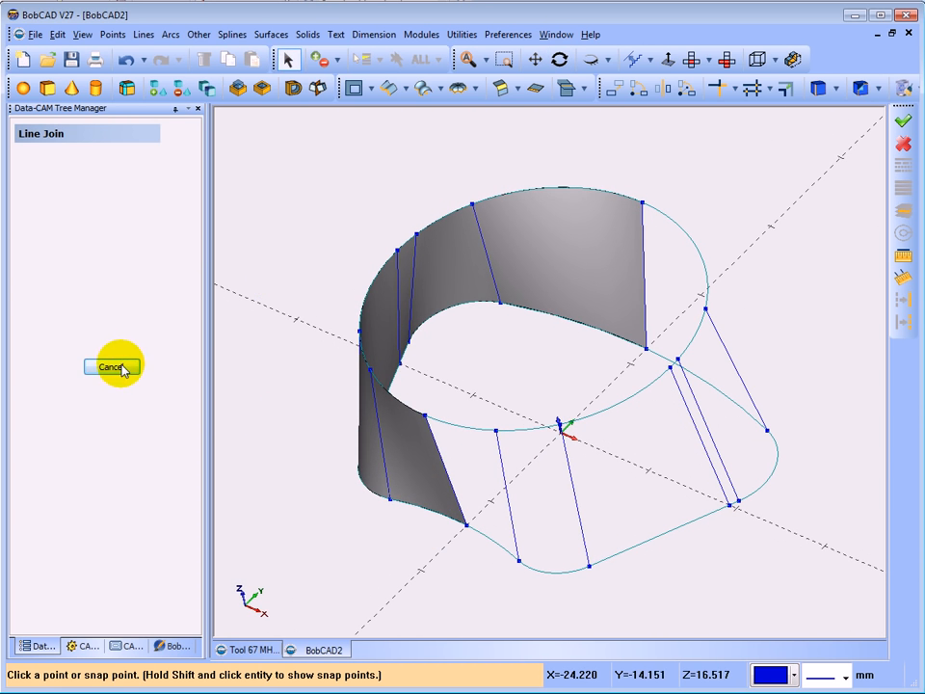
click(112, 367)
Step: Create a four-edge surface from the finished surface's open edge to the nearest new joining line, between the circle arc and the base curve
middle_drag(204, 361, 290, 369)
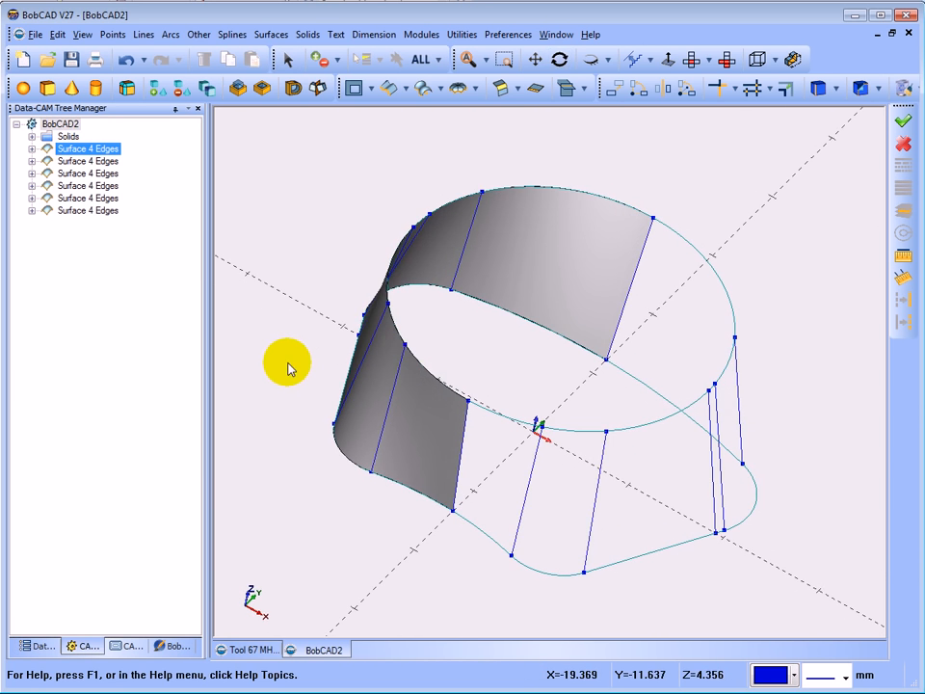
click(262, 35)
click(288, 234)
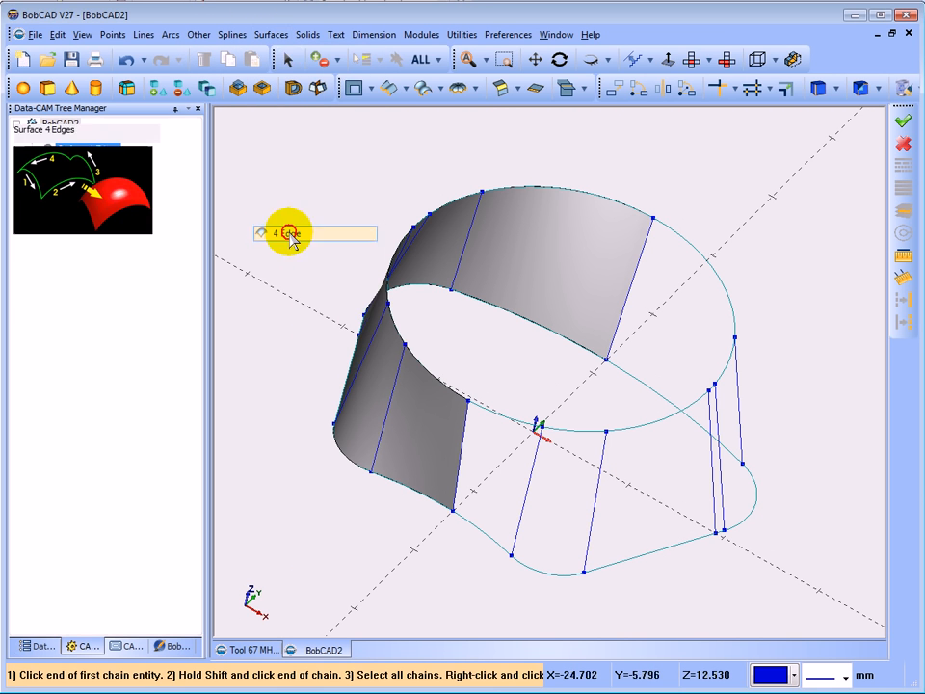
middle_drag(458, 558, 475, 594)
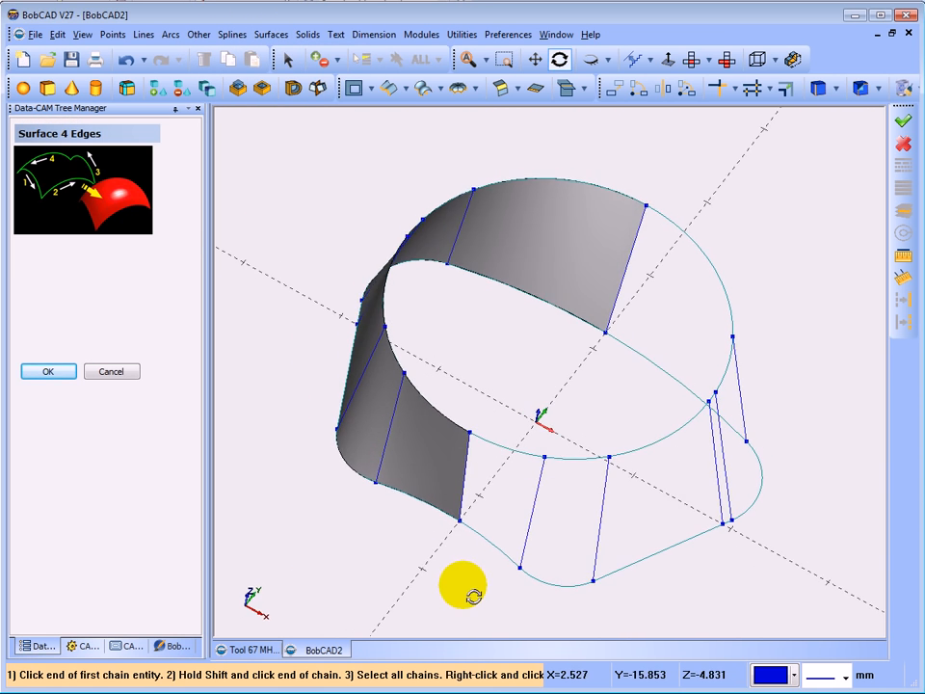
click(491, 451)
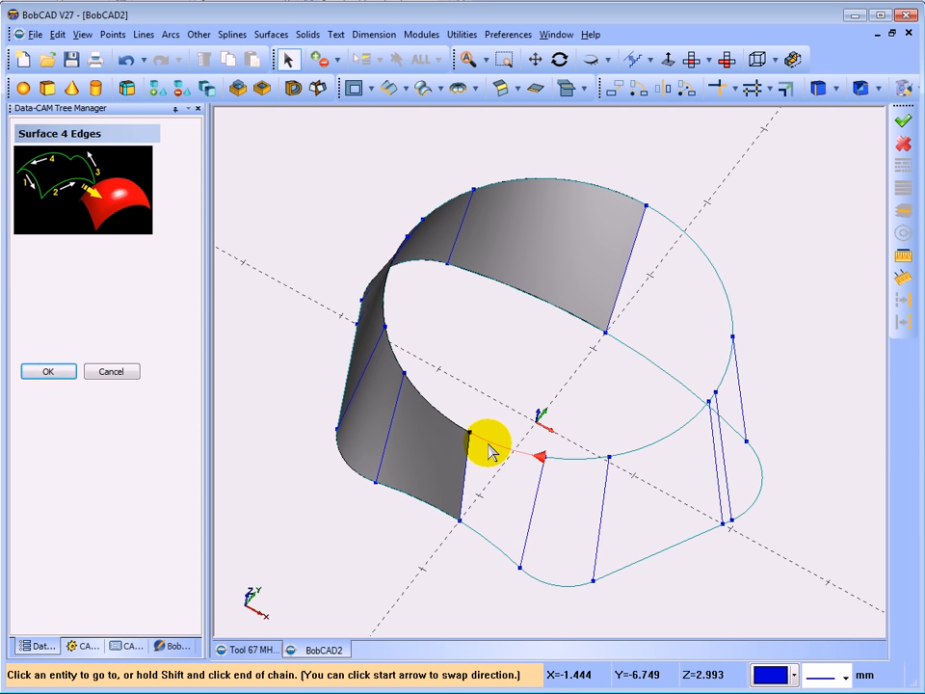
click(488, 448)
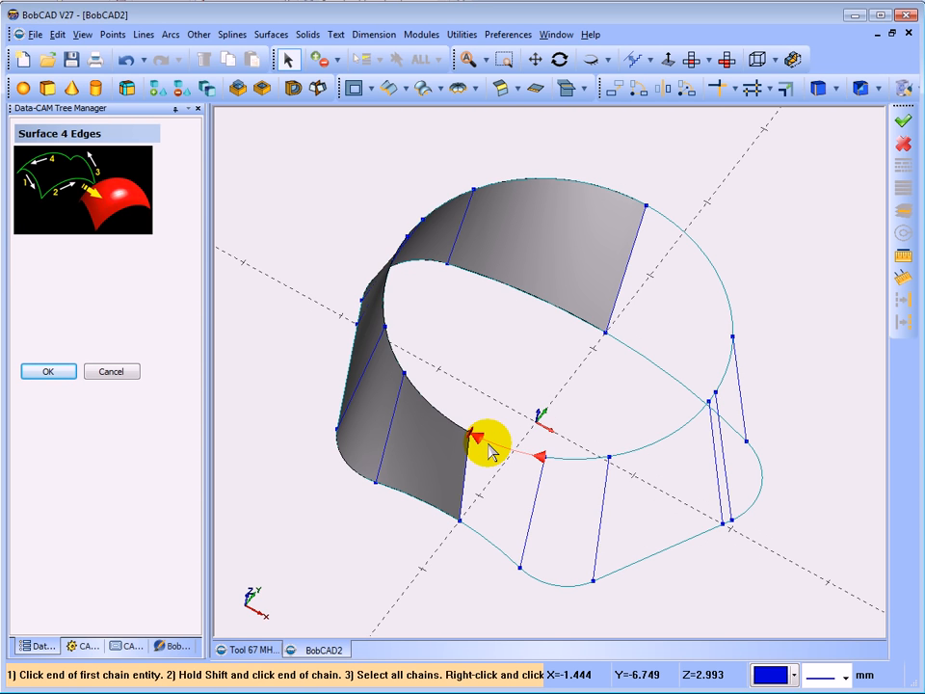
click(461, 511)
click(461, 513)
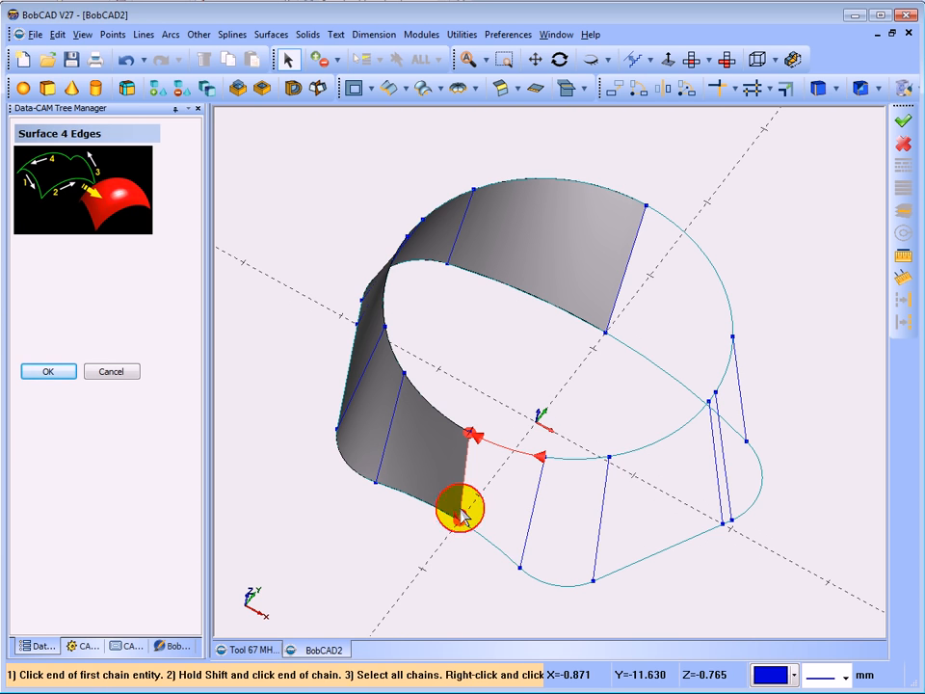
click(506, 557)
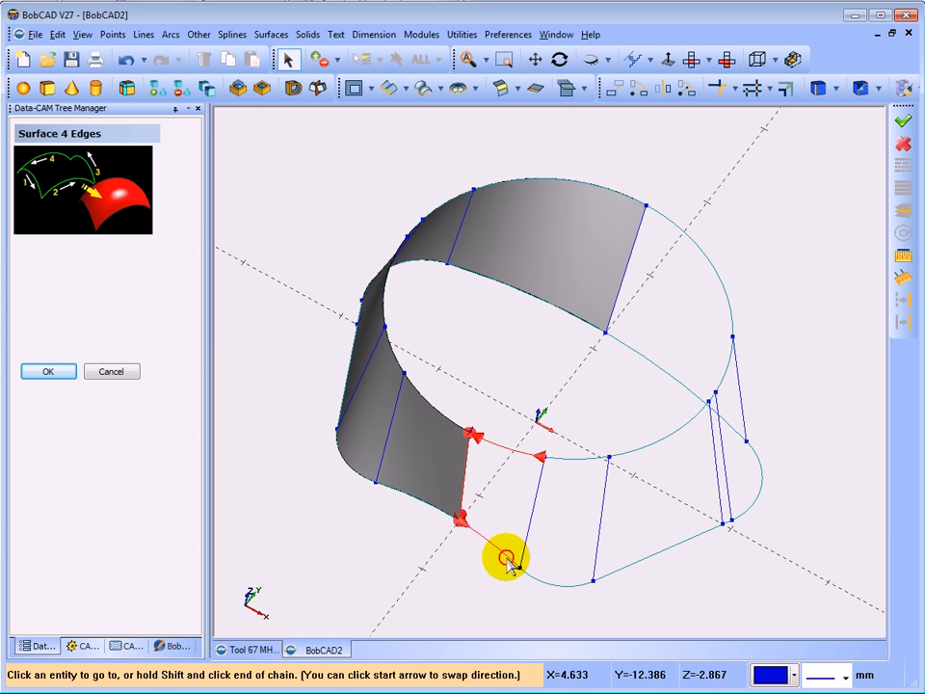
click(509, 562)
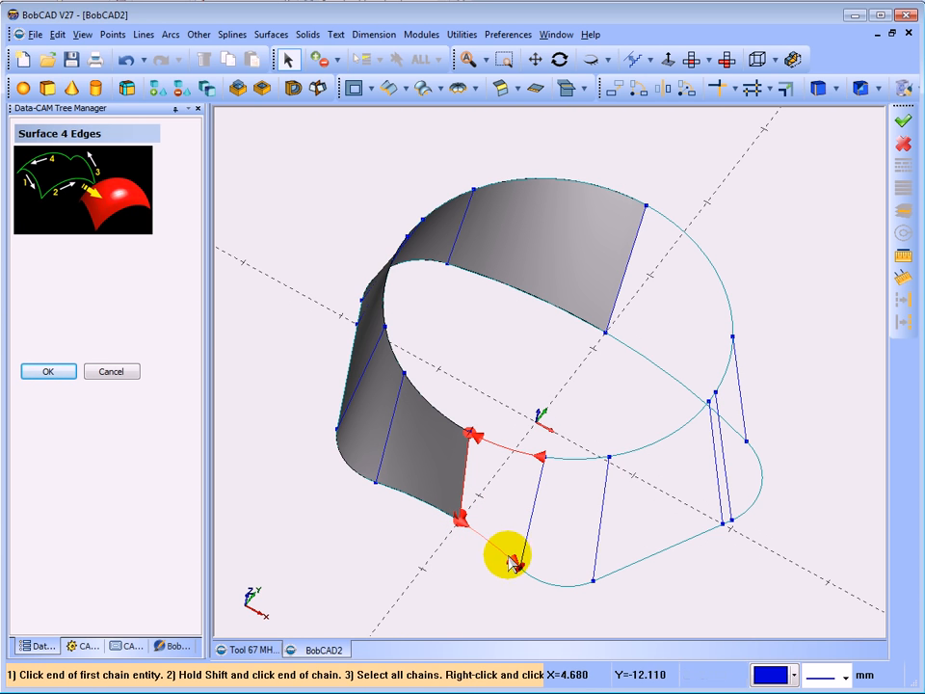
click(542, 474)
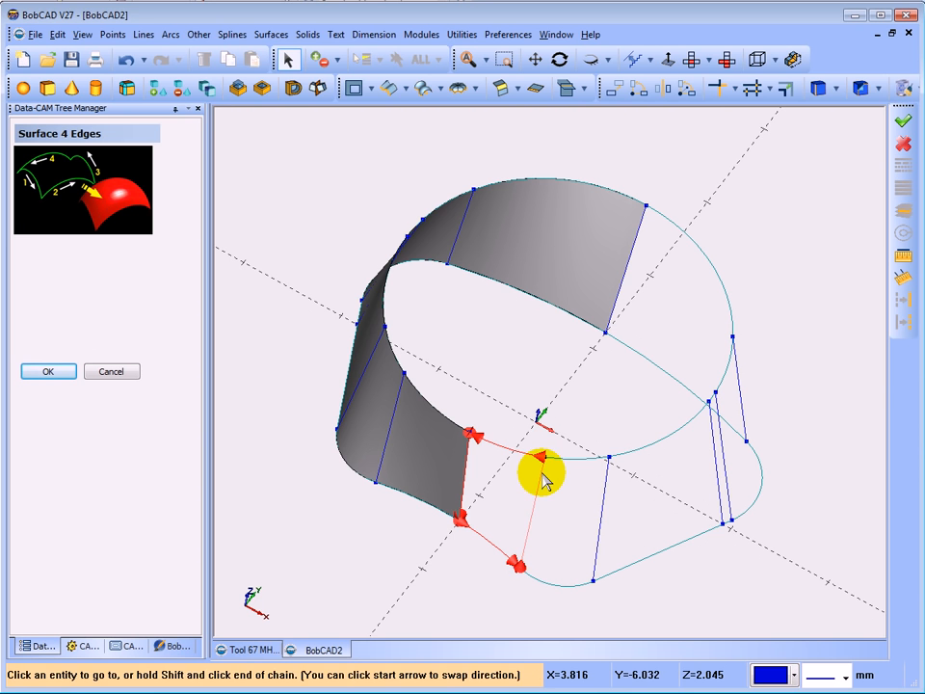
right_click(487, 373)
click(508, 381)
Step: Create a four-edge surface over the adjacent rounded base corner, bounded by its two joining lines and the circle arc above
middle_drag(541, 528, 521, 527)
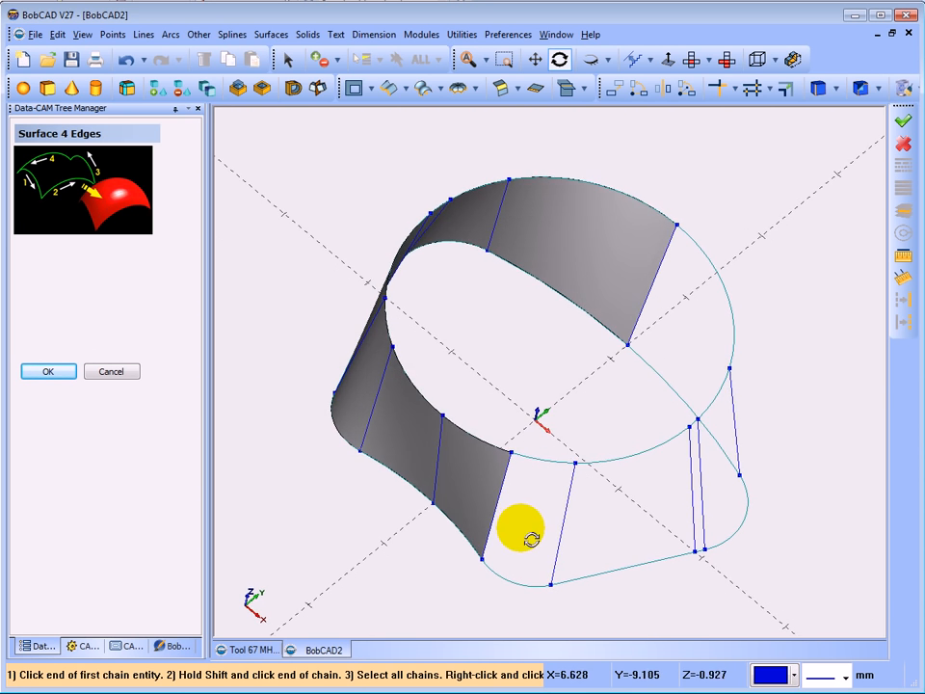
click(521, 465)
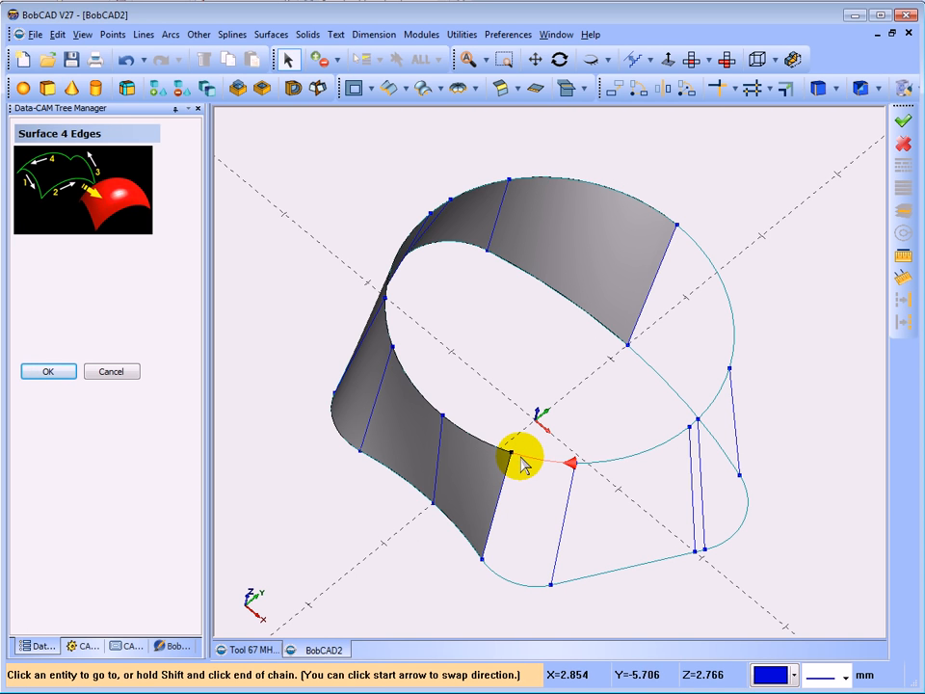
click(518, 457)
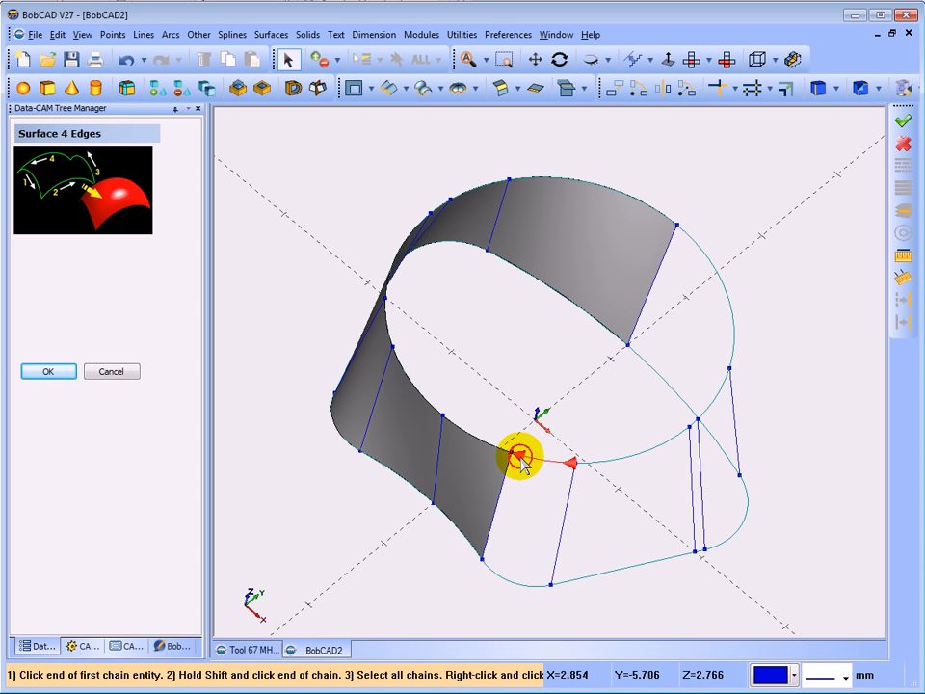
click(487, 546)
click(486, 551)
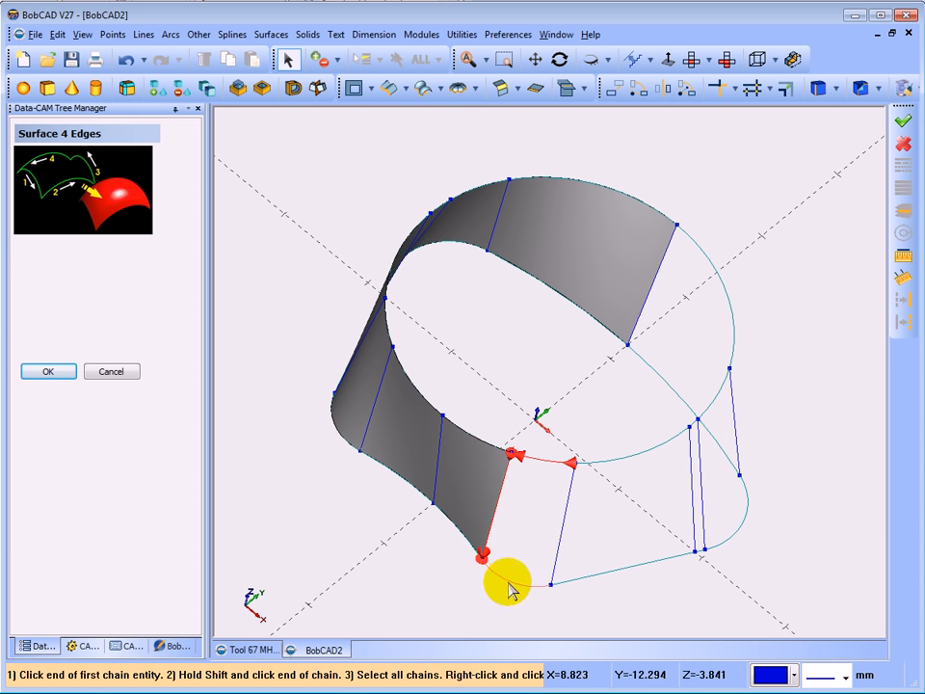
click(542, 594)
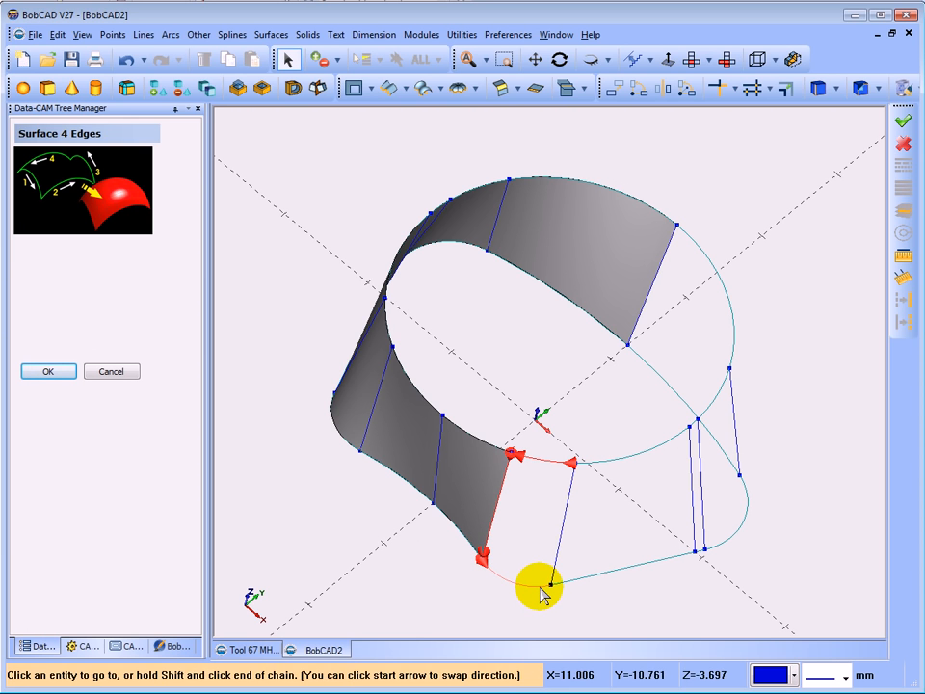
click(544, 592)
click(573, 491)
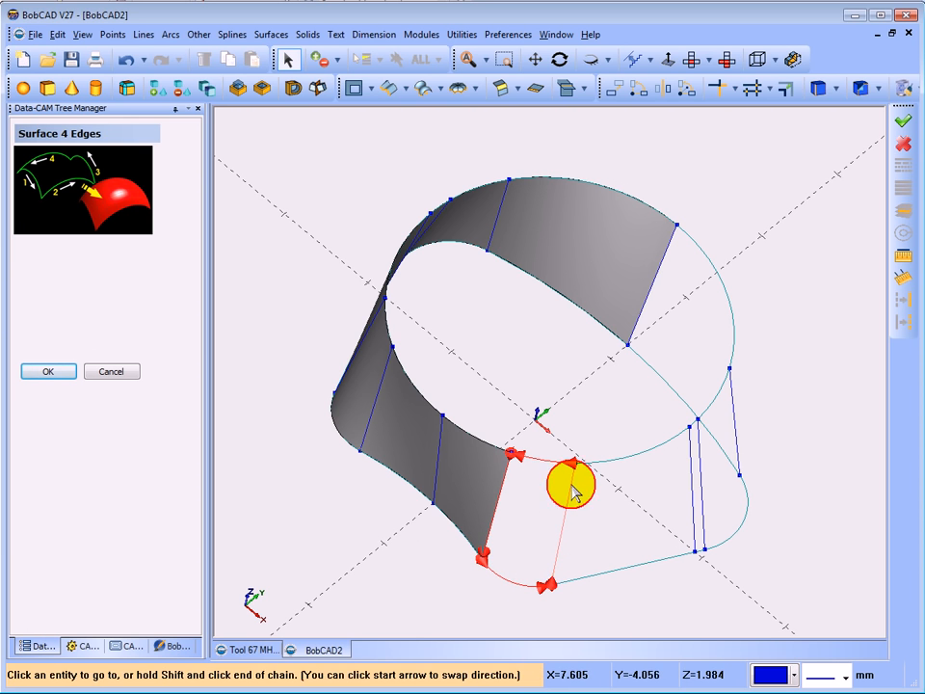
click(570, 490)
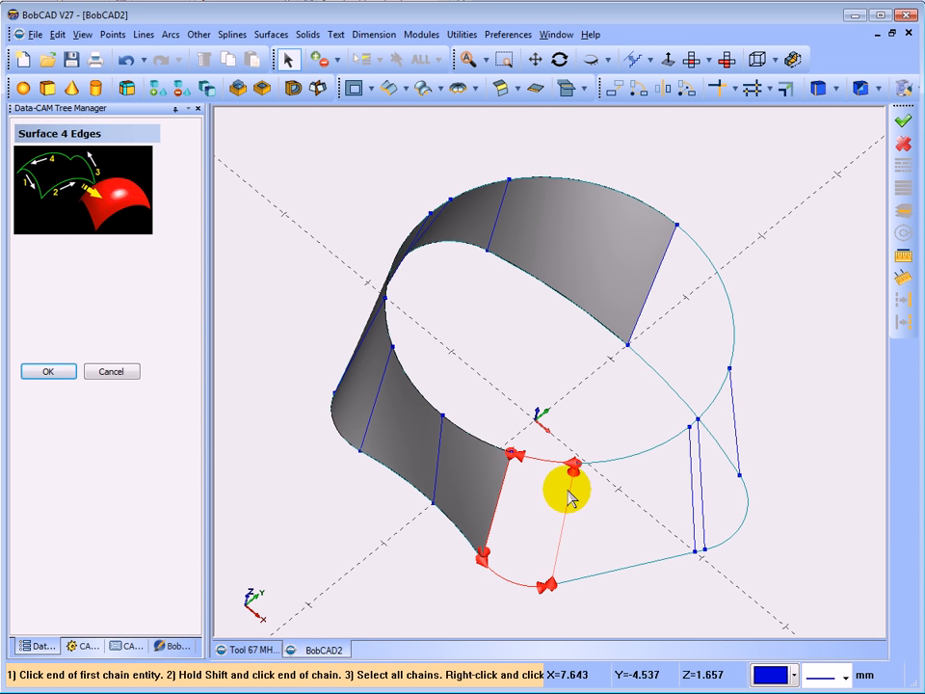
right_click(569, 419)
click(588, 421)
Step: Create a four-edge surface along the long straight base side, from the corner's joining line to the first of the two closely spaced lines
middle_drag(592, 540, 520, 533)
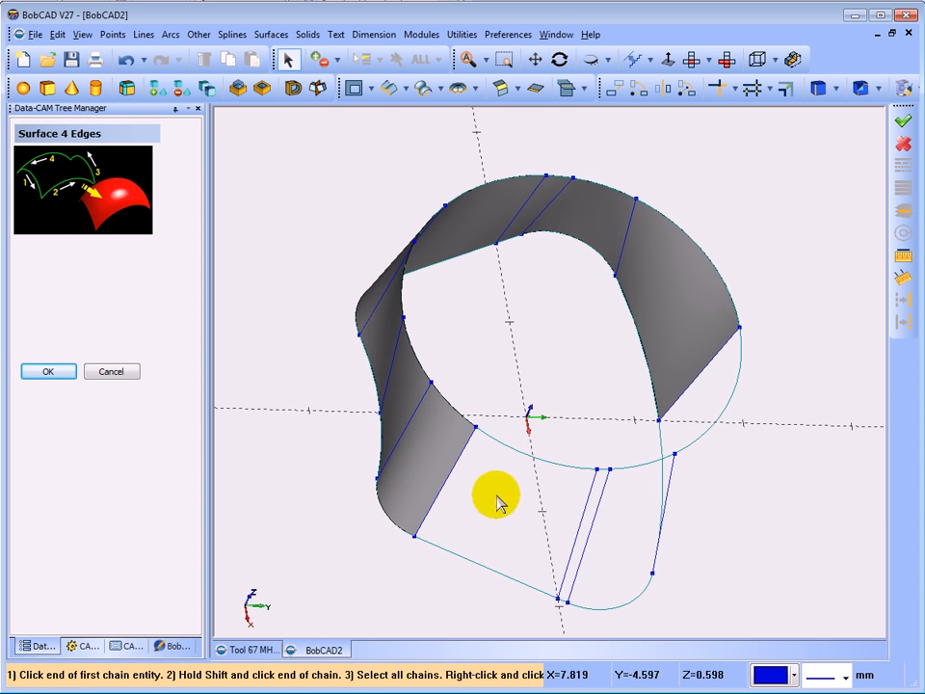
click(496, 443)
click(496, 442)
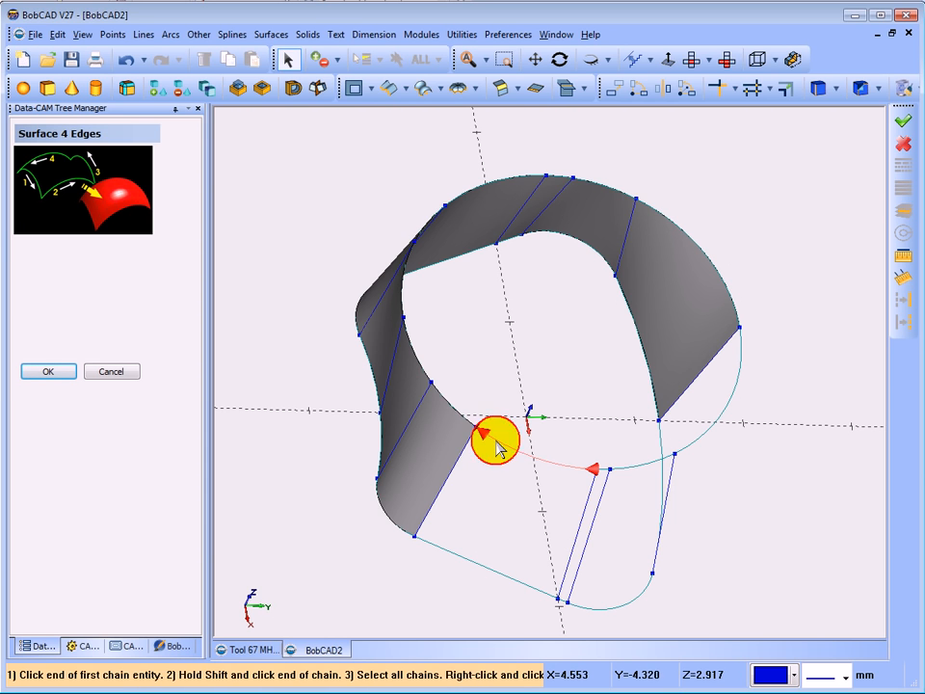
click(427, 520)
click(427, 520)
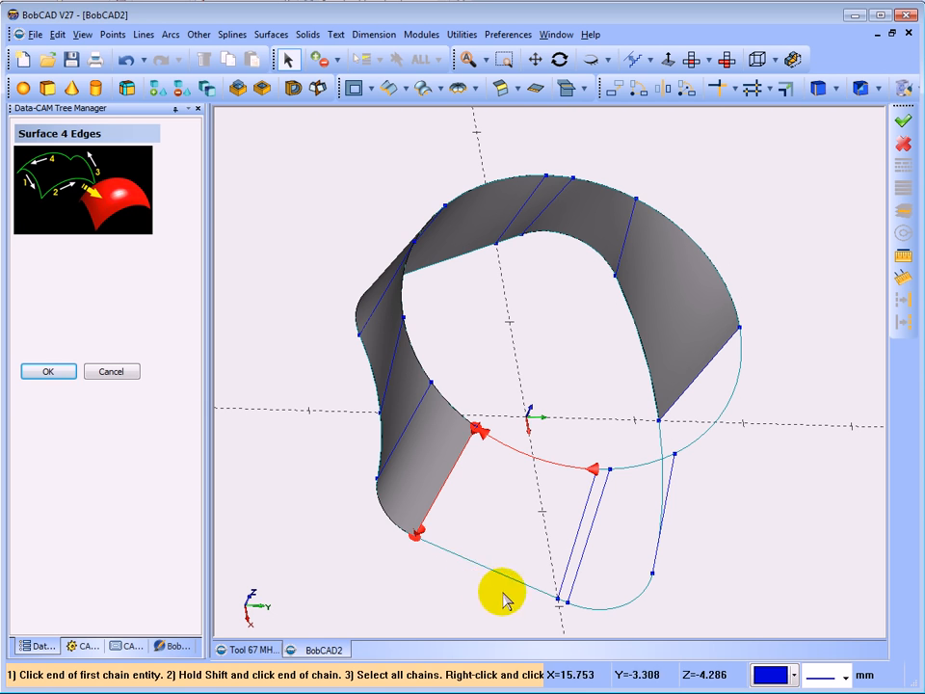
click(539, 599)
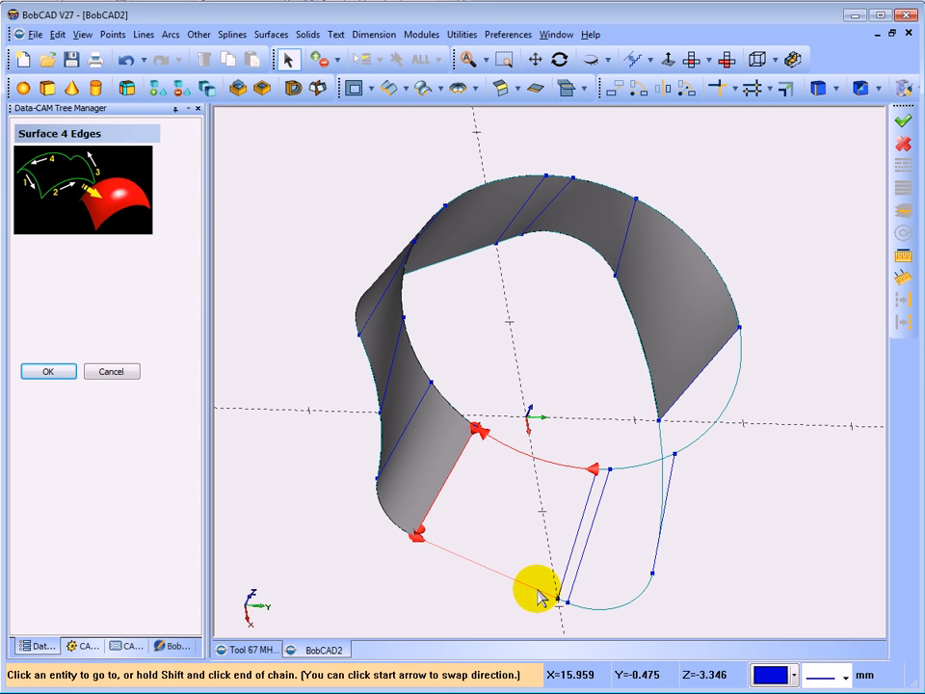
click(539, 596)
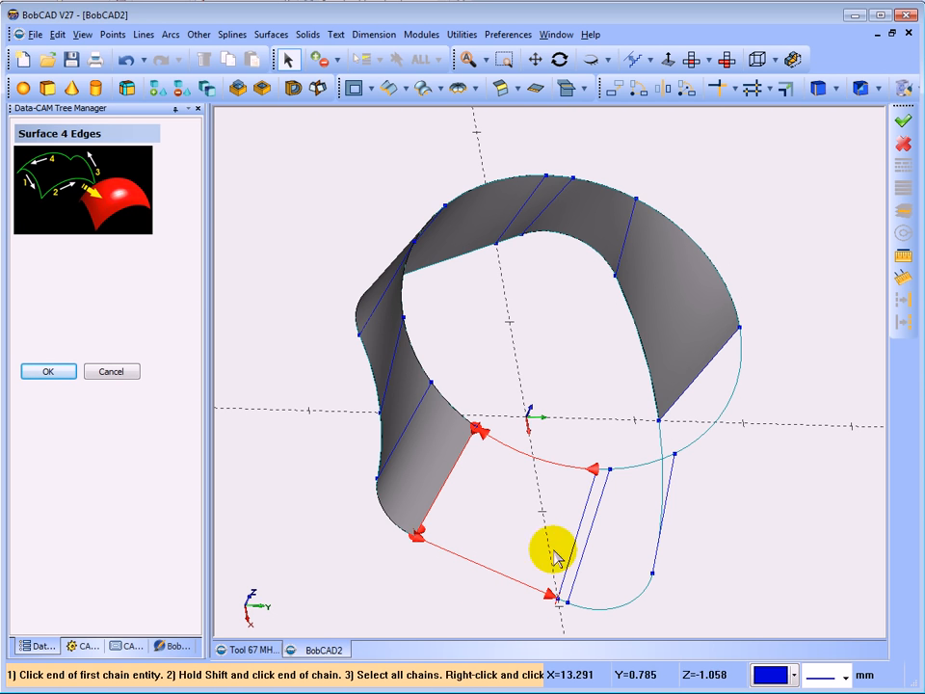
click(597, 492)
click(594, 489)
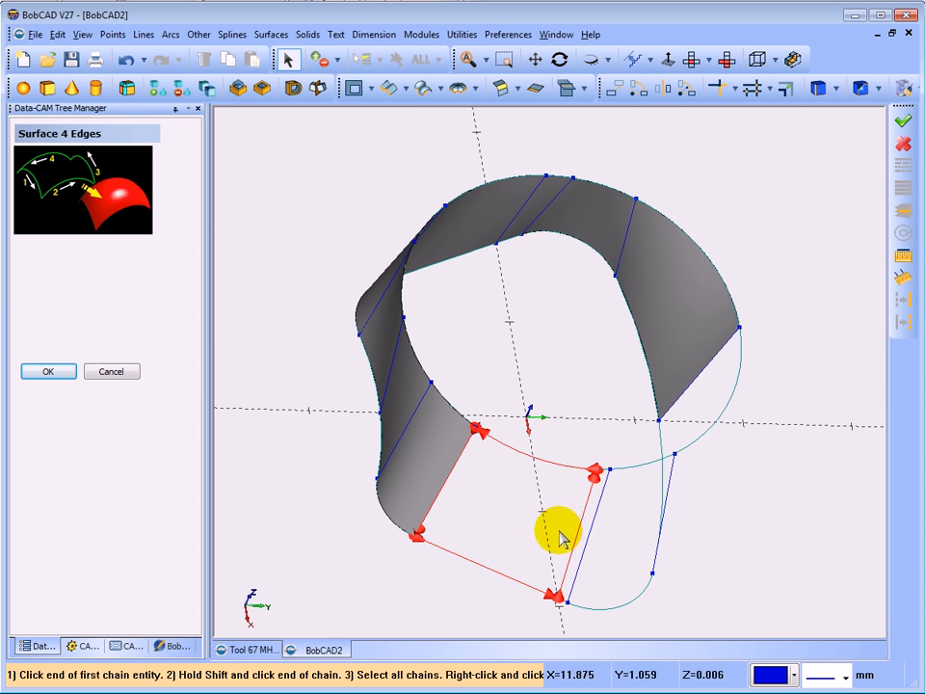
right_click(555, 386)
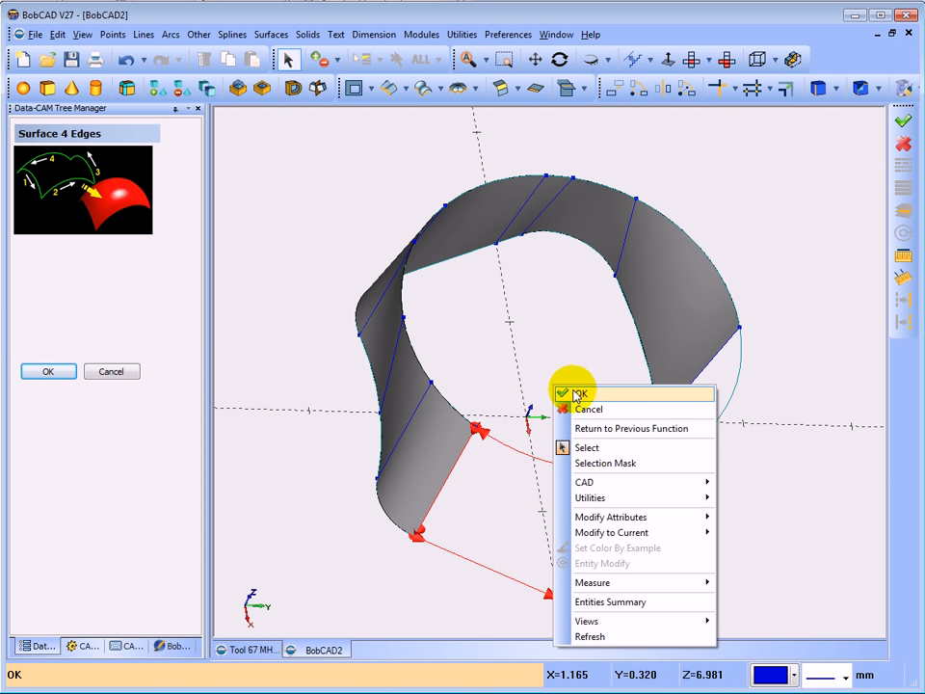
click(578, 394)
Step: Create a narrow four-edge surface between the two closely spaced joining lines, bounded by the short circle arc and the short base segment
mouse_move(558, 502)
middle_down()
mouse_move(532, 481)
mouse_move(526, 492)
mouse_move(565, 489)
middle_up()
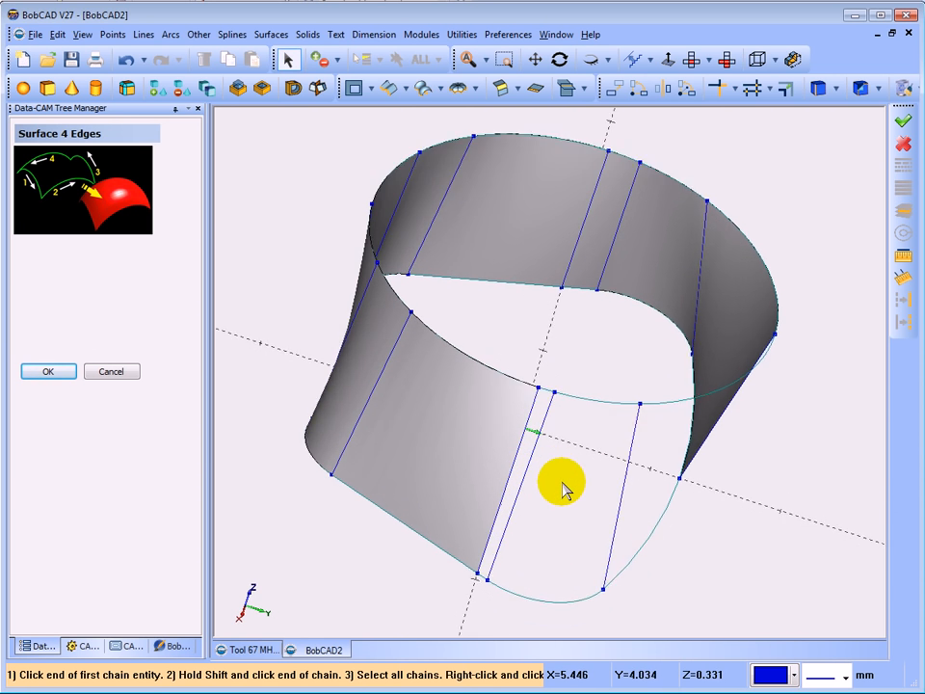
scroll(564, 490, up, 3)
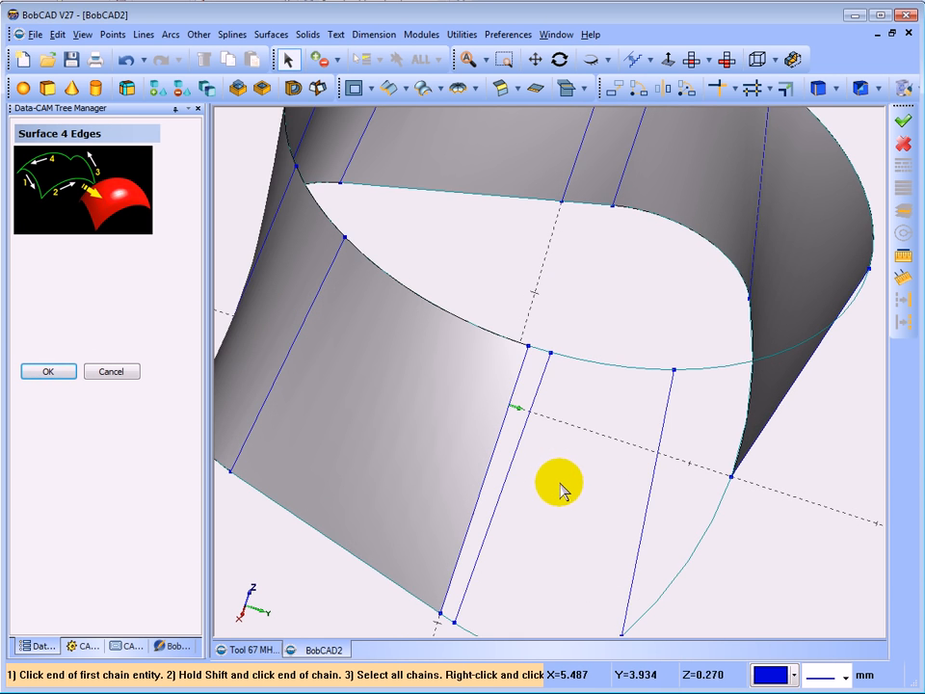
click(539, 354)
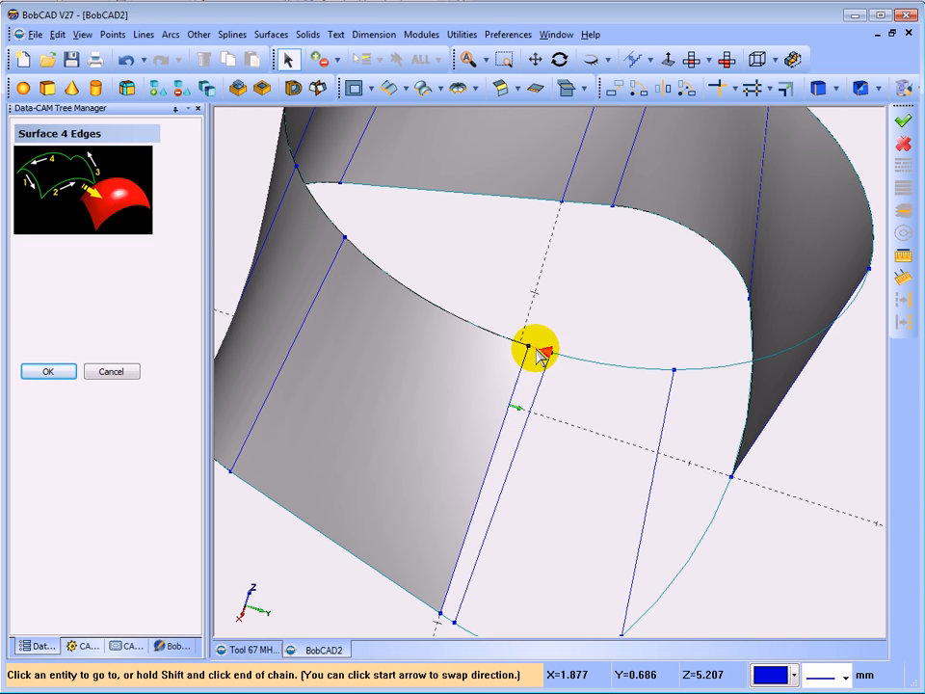
click(451, 587)
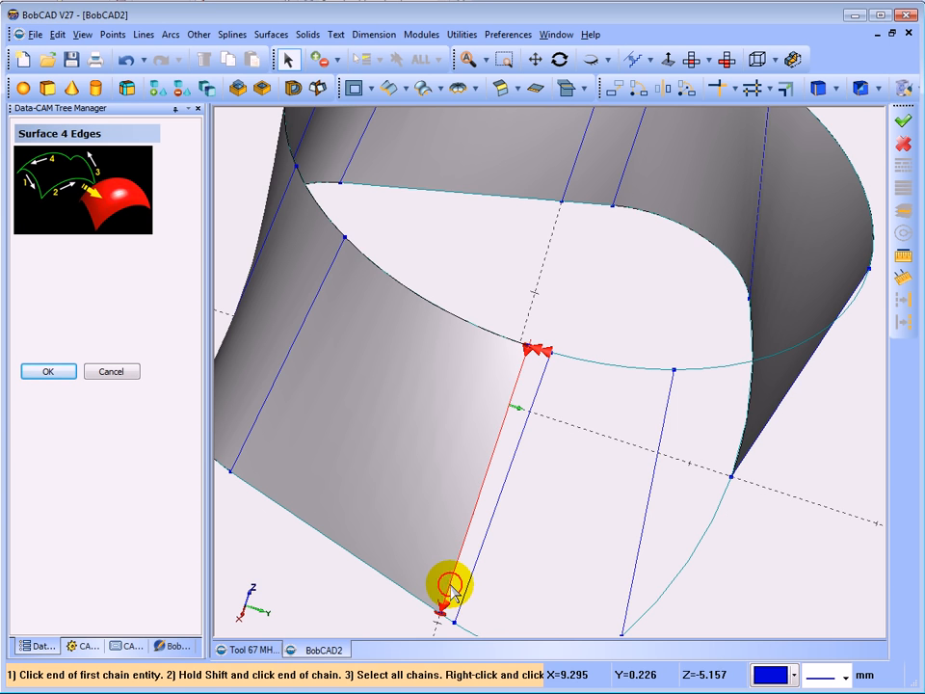
scroll(439, 616, up, 3)
scroll(443, 628, up, 1)
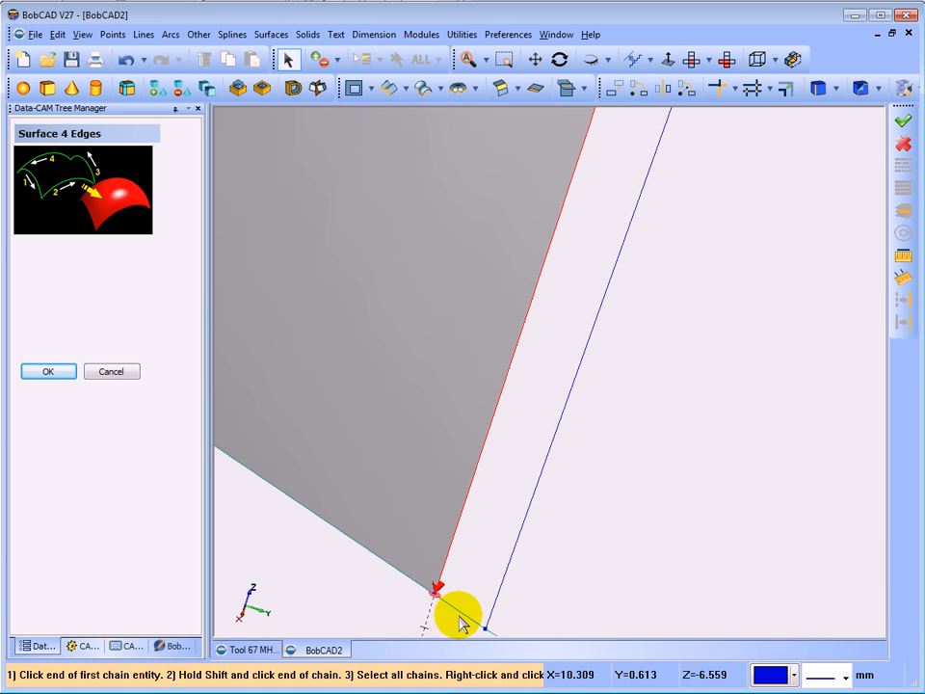
click(470, 622)
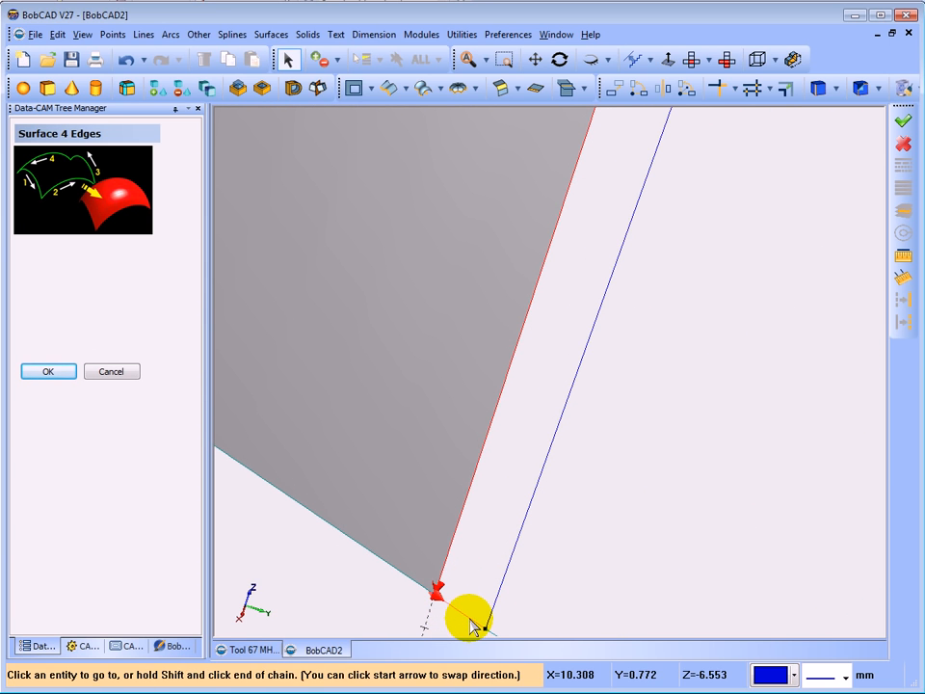
click(471, 619)
scroll(471, 618, down, 3)
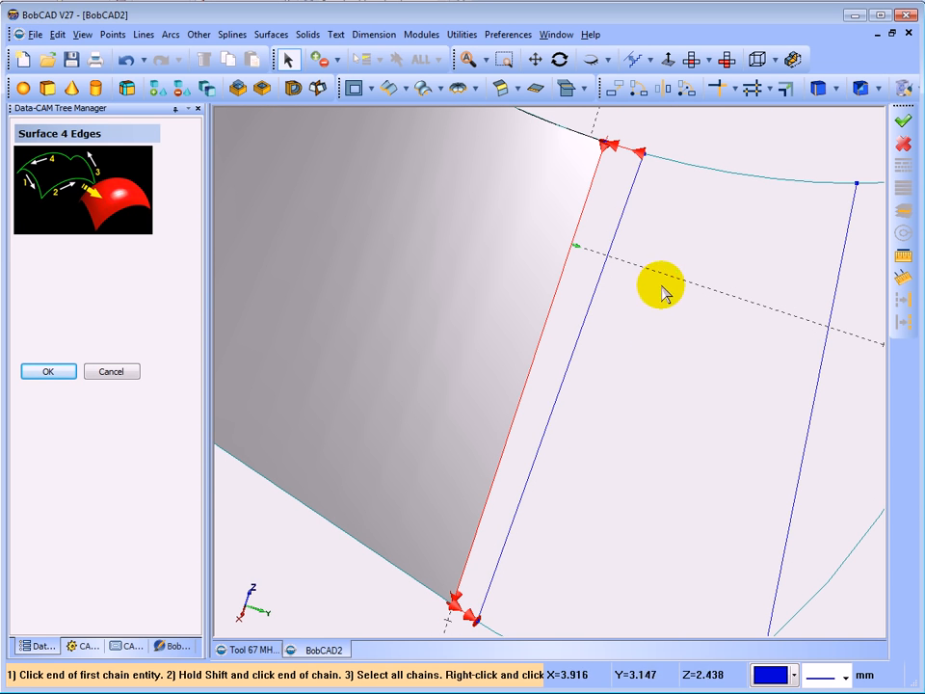
click(635, 181)
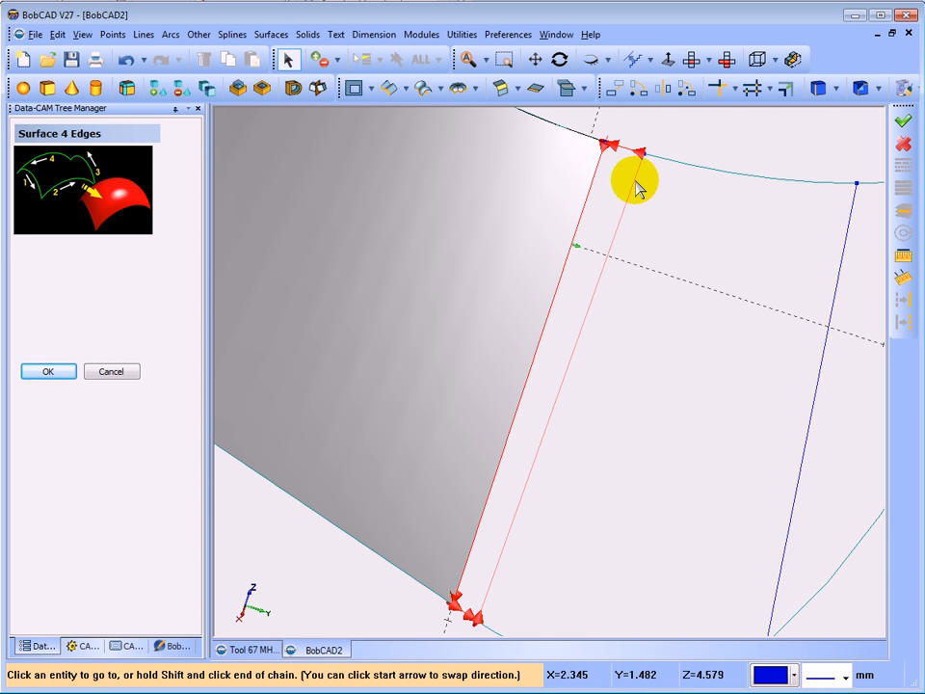
click(635, 181)
right_click(649, 191)
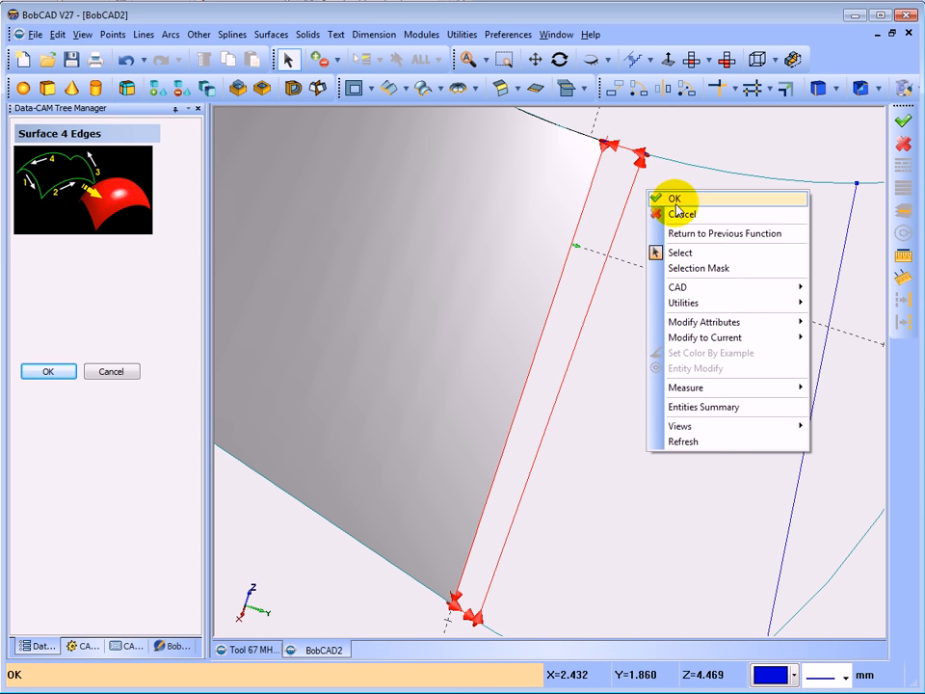
click(675, 201)
Step: Create a four-edge surface over the last open rounded base corner, bounded by its two joining lines and the circle arc above
middle_drag(690, 267, 656, 281)
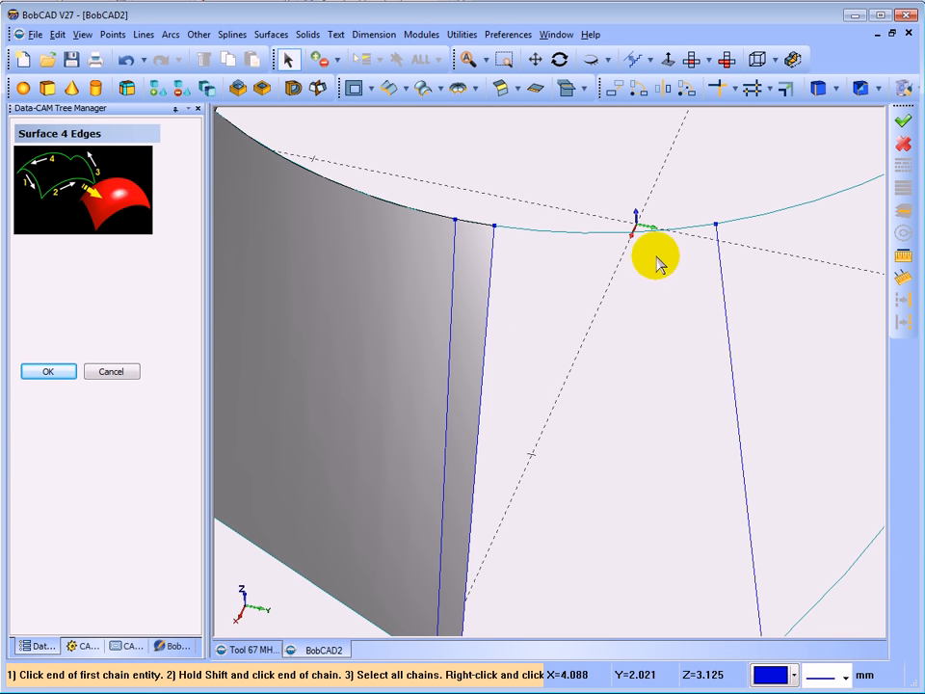
click(545, 241)
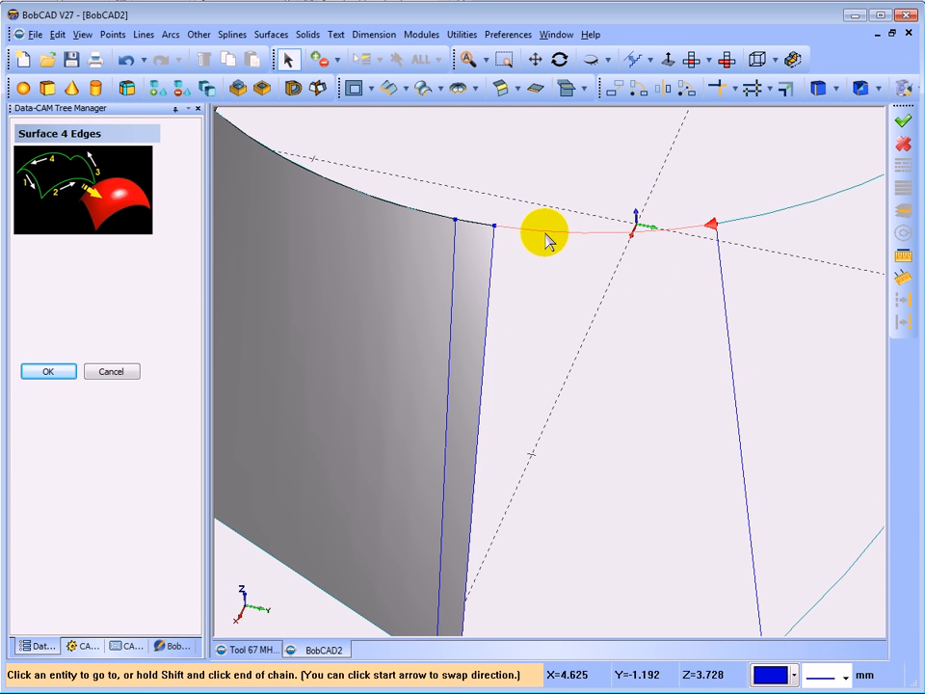
click(546, 234)
scroll(576, 292, down, 3)
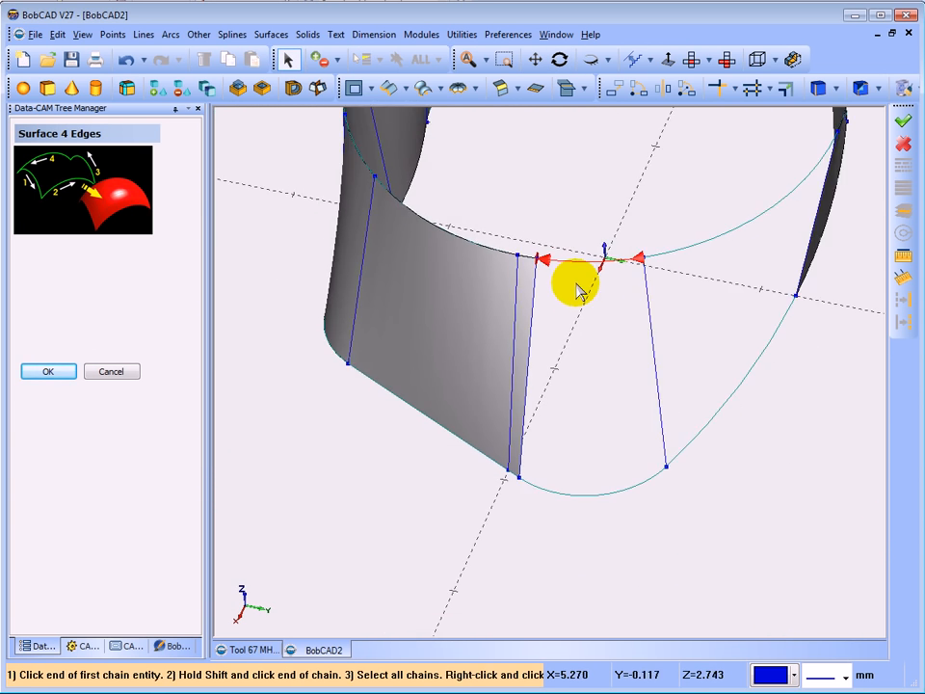
click(526, 434)
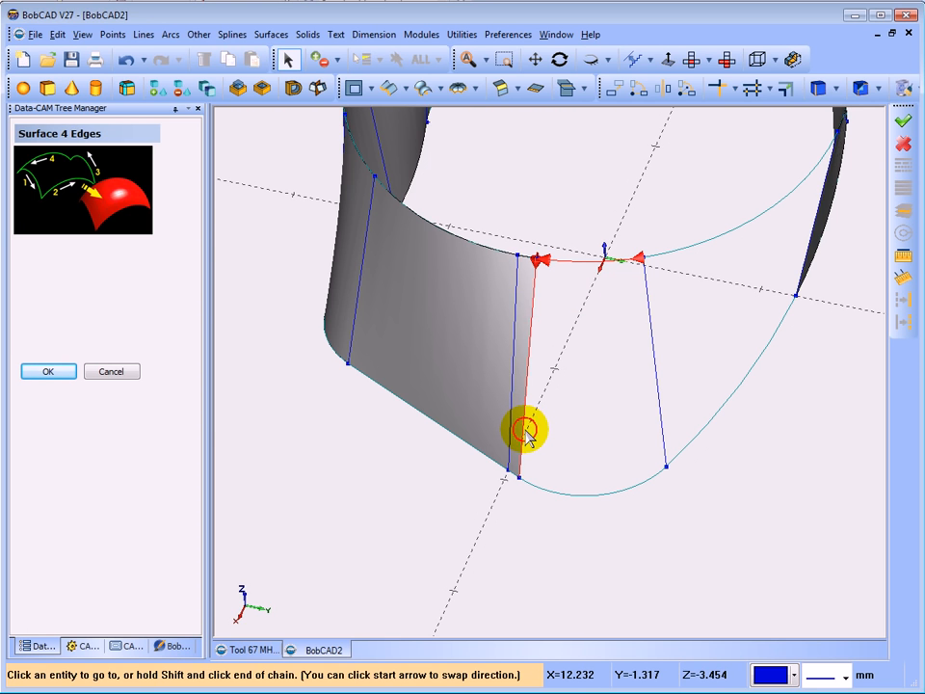
click(527, 436)
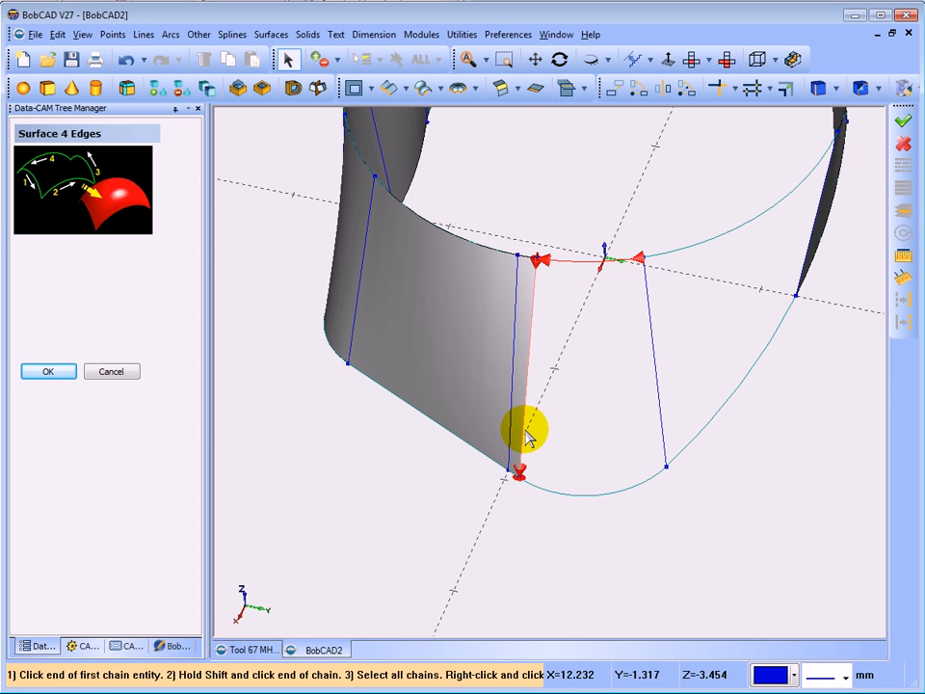
click(654, 484)
click(656, 481)
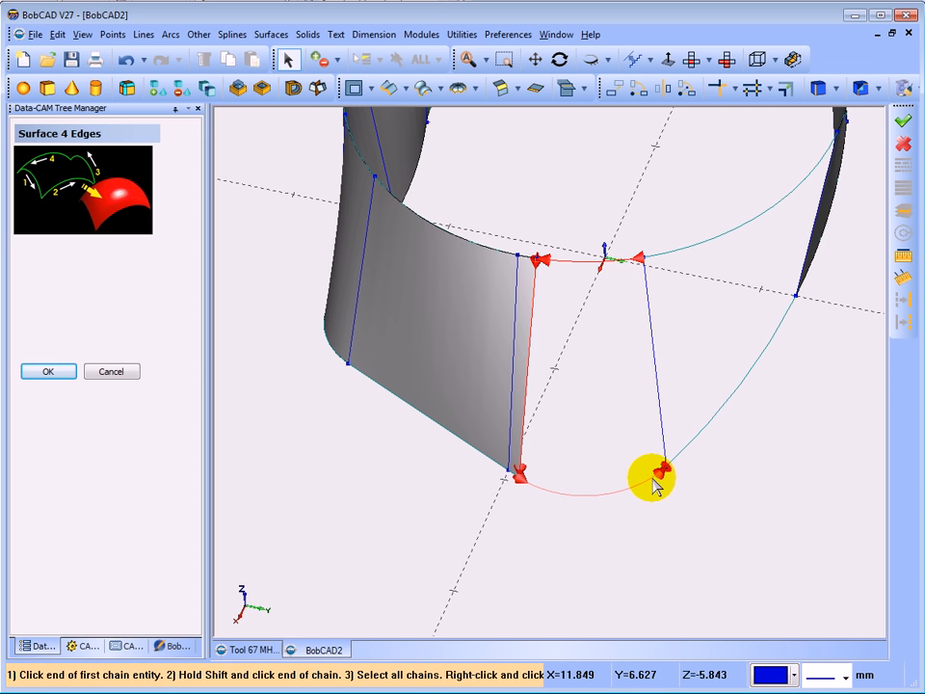
click(648, 284)
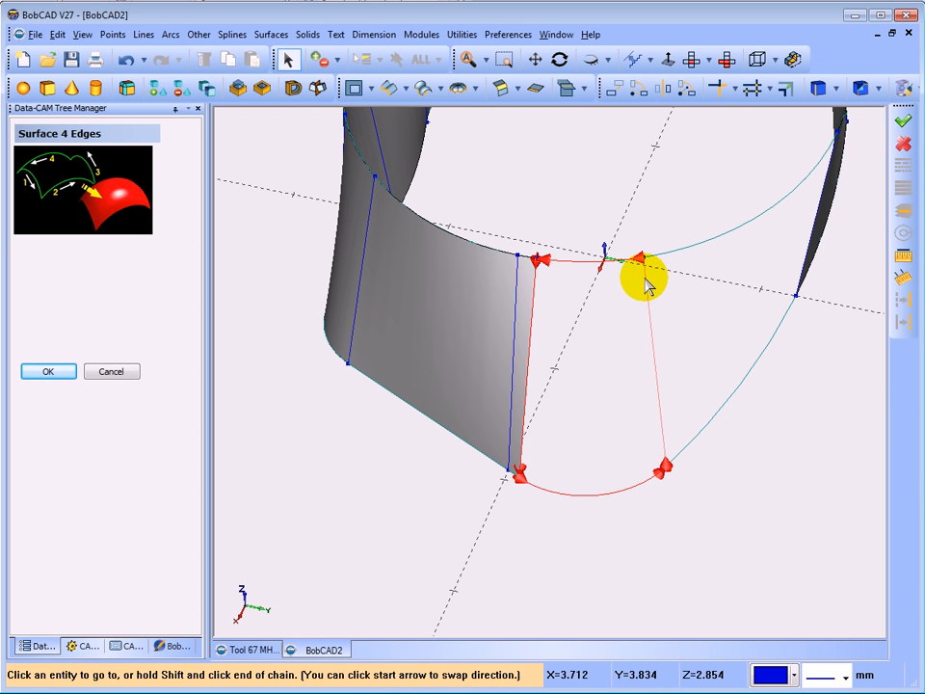
click(645, 282)
middle_drag(643, 334, 618, 329)
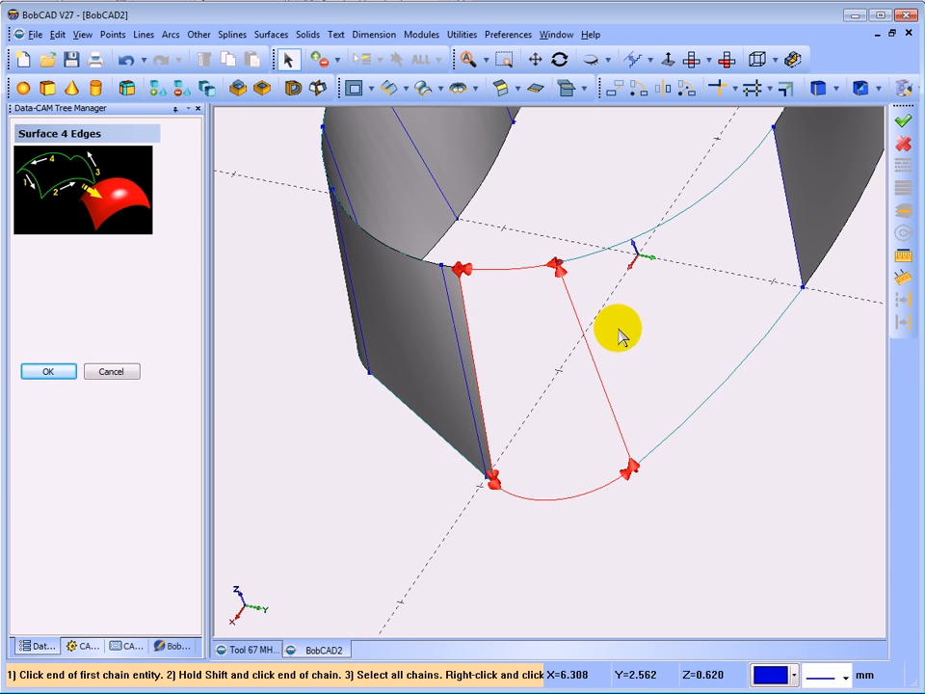
right_click(659, 320)
click(655, 327)
Step: Close the remaining gap with a four-edge surface between the corner's joining line and the first surface's open edge, and leave Surface 4 Edges
middle_drag(661, 355, 622, 369)
click(517, 283)
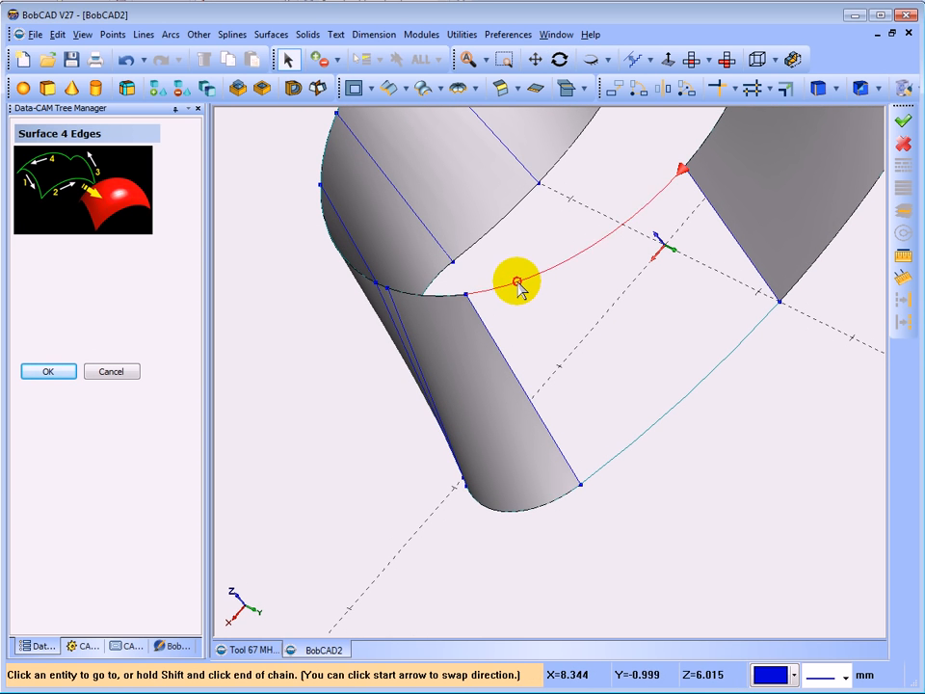
click(517, 283)
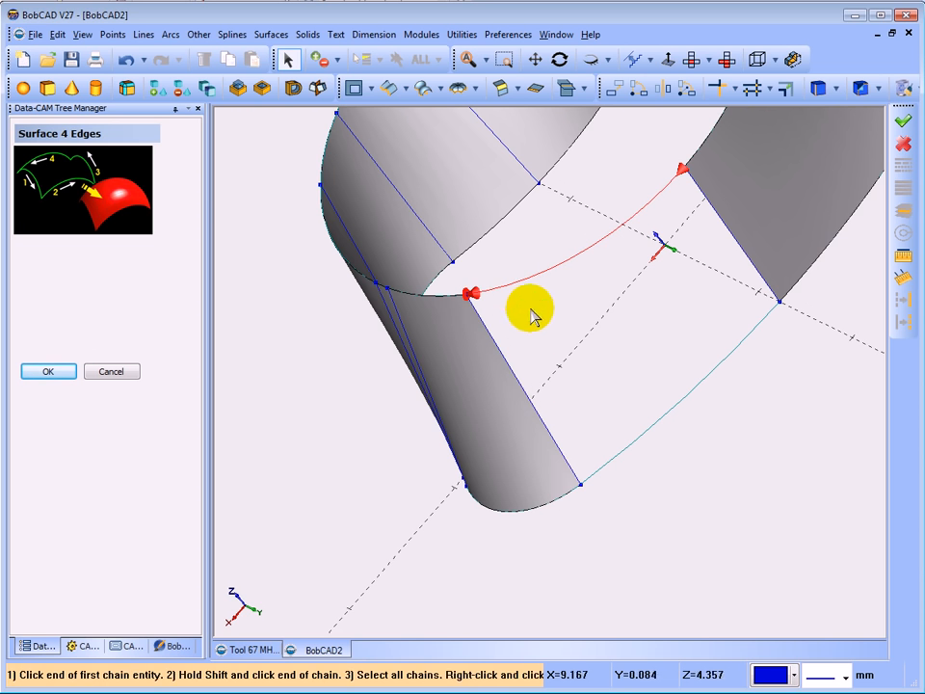
click(568, 460)
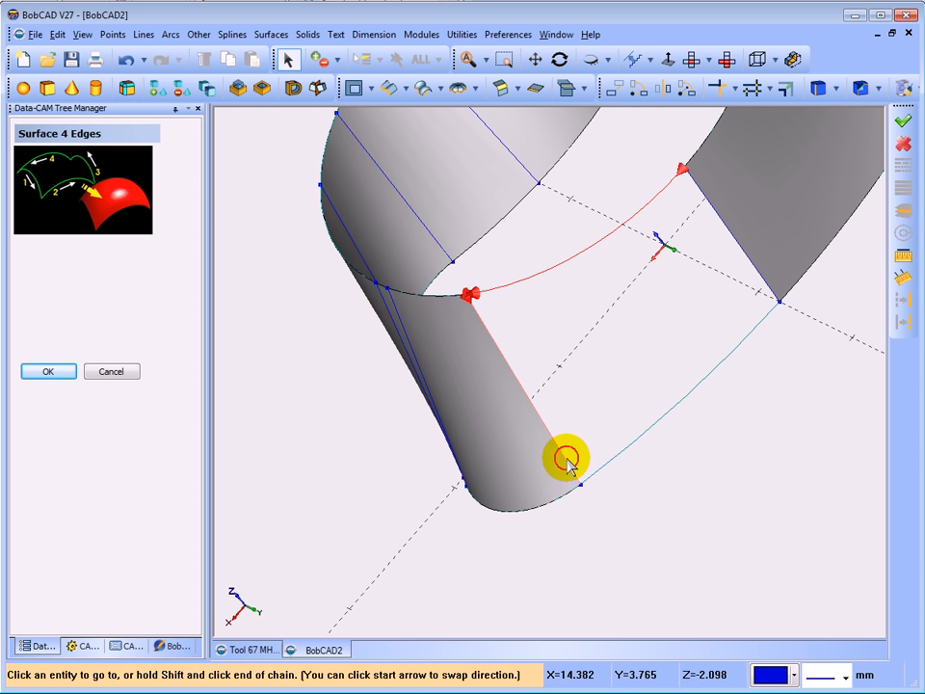
click(568, 465)
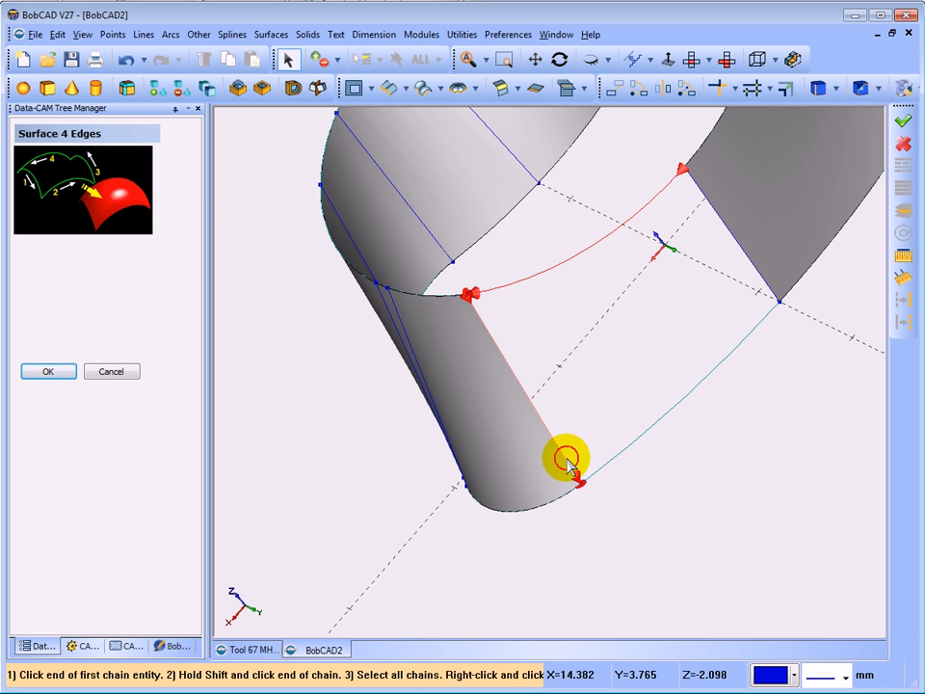
click(766, 318)
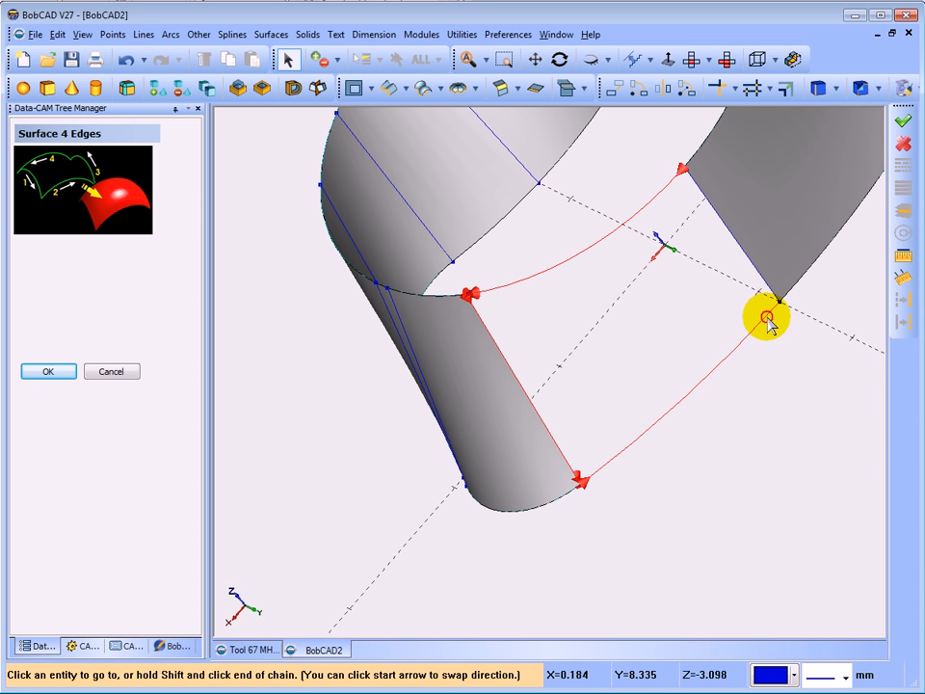
click(766, 318)
click(695, 186)
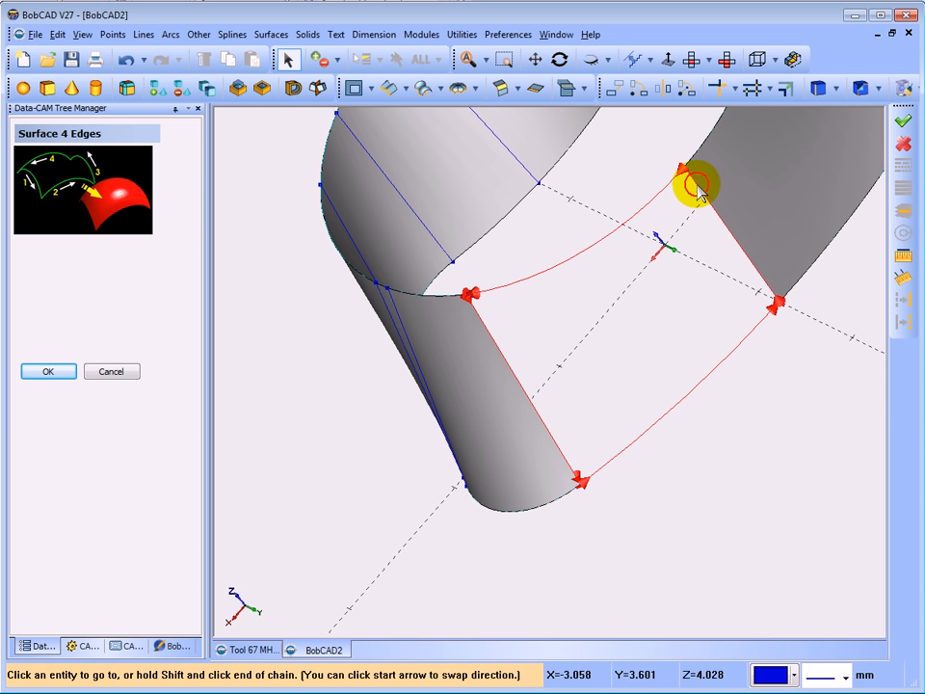
click(695, 186)
right_click(584, 195)
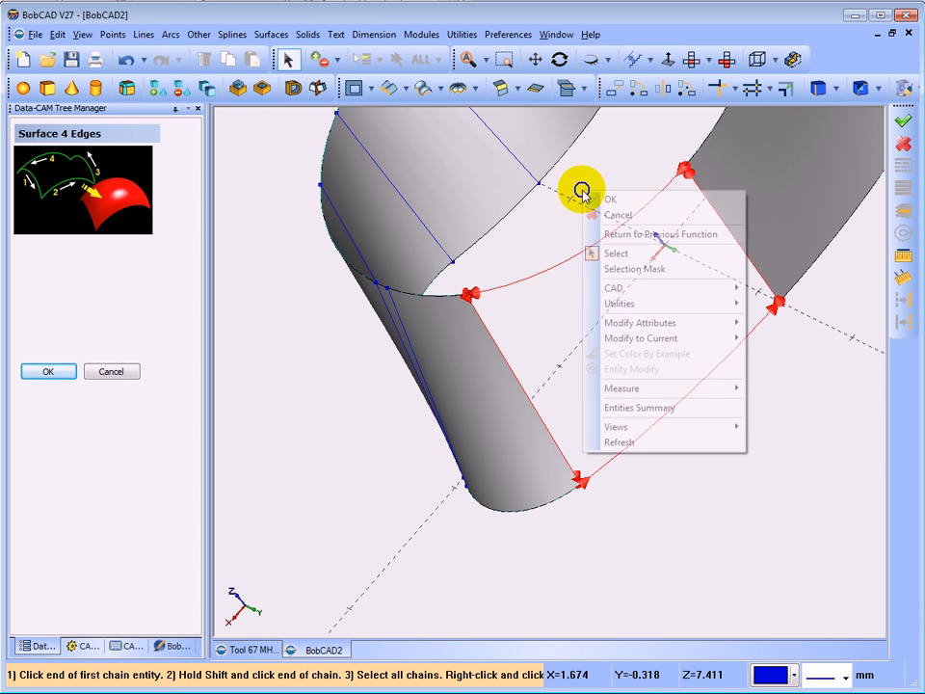
click(608, 199)
scroll(545, 318, down, 4)
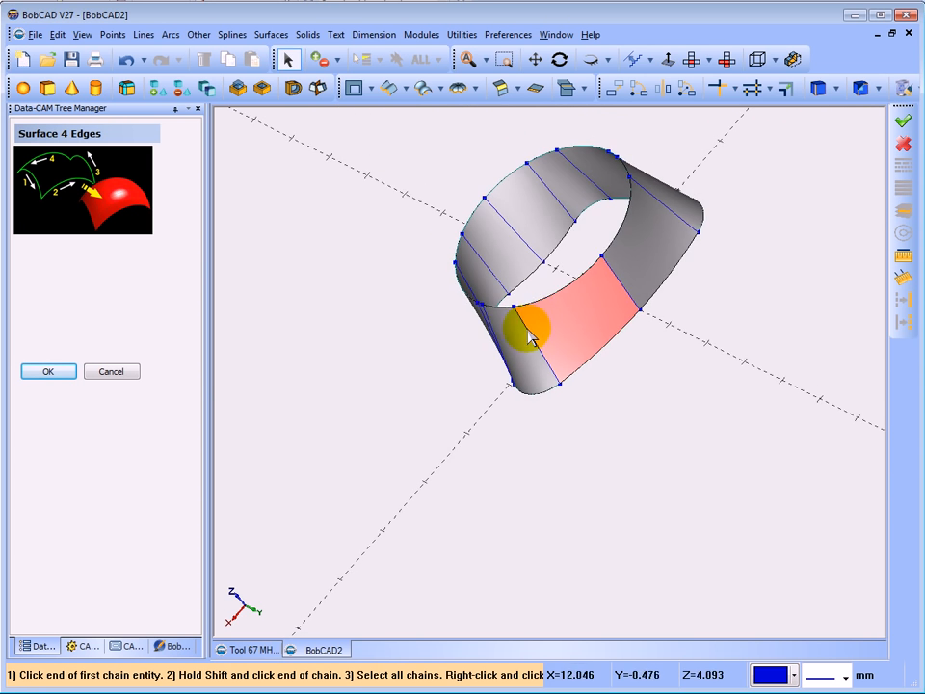
middle_drag(529, 334, 459, 399)
right_click(449, 397)
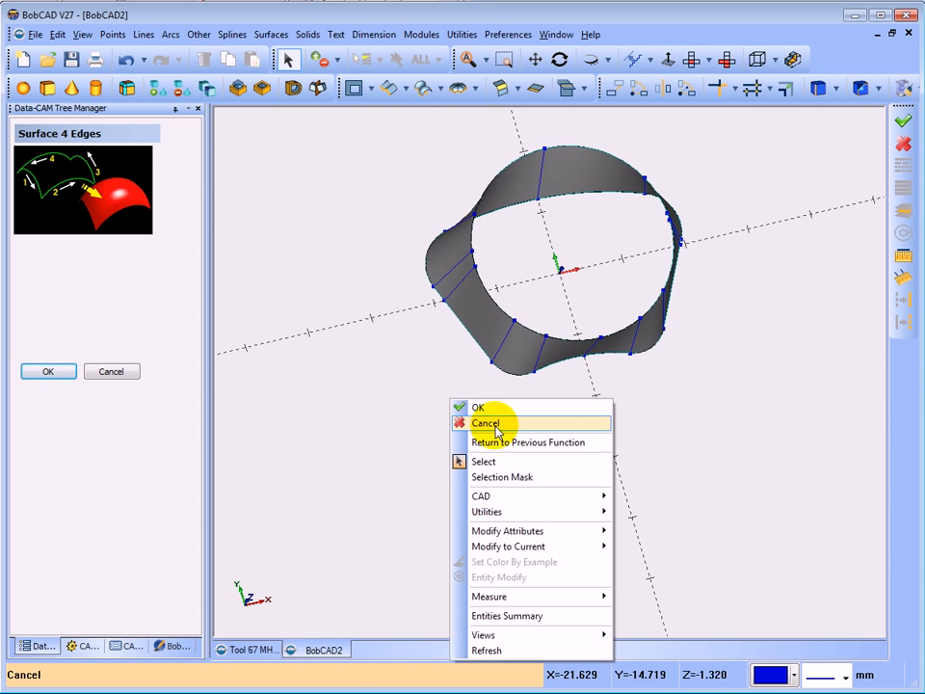
click(470, 422)
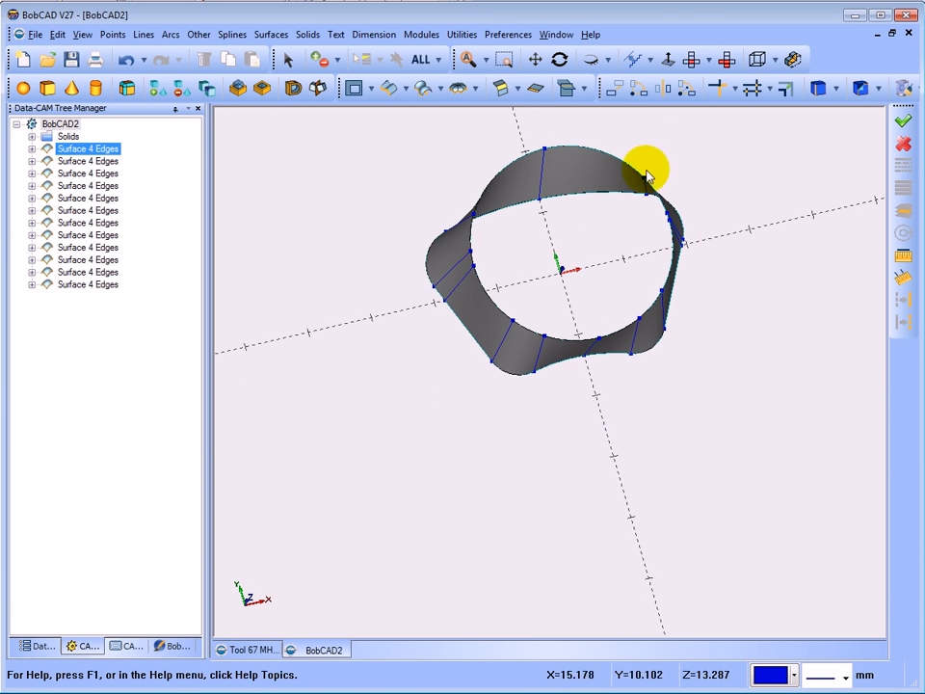
Step: Pick all blue entities by color and delete these joining lines and points, keeping the side surfaces, and end the selection
click(701, 61)
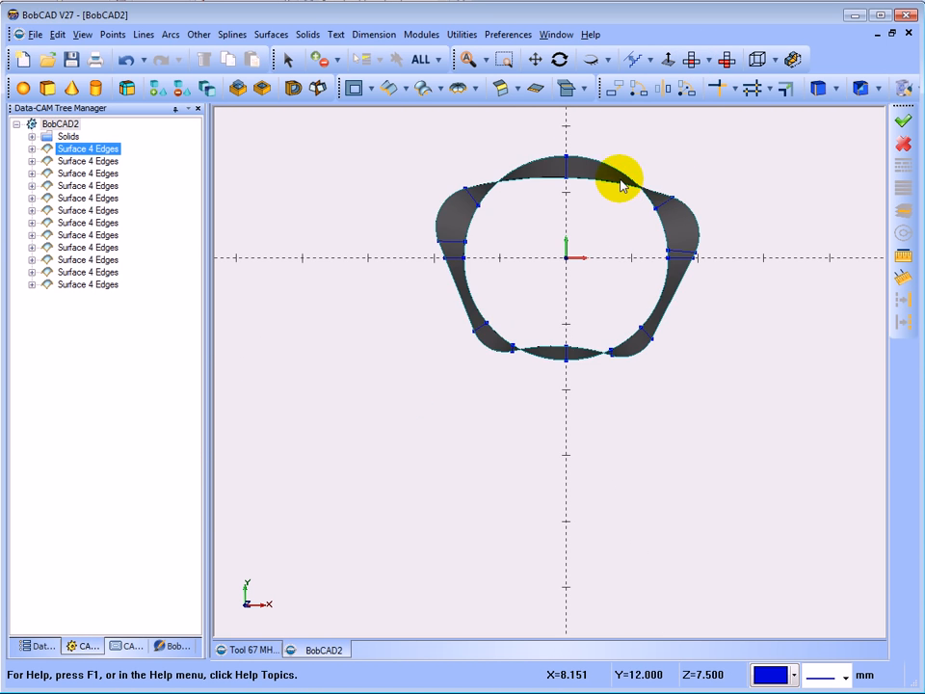
scroll(620, 182, up, 3)
scroll(620, 182, up, 2)
scroll(617, 193, down, 2)
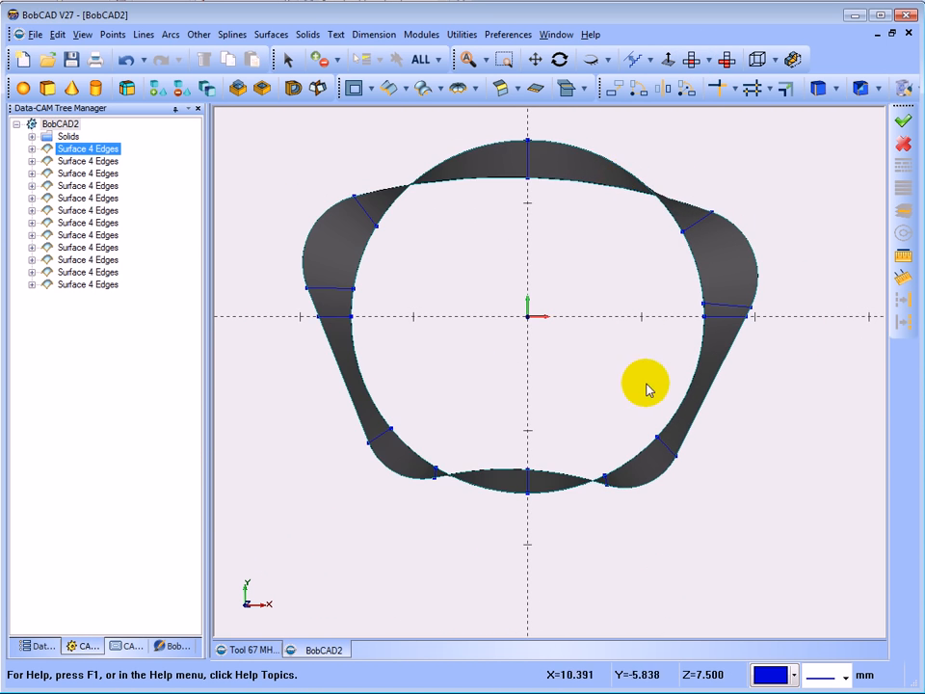
middle_drag(594, 356, 439, 206)
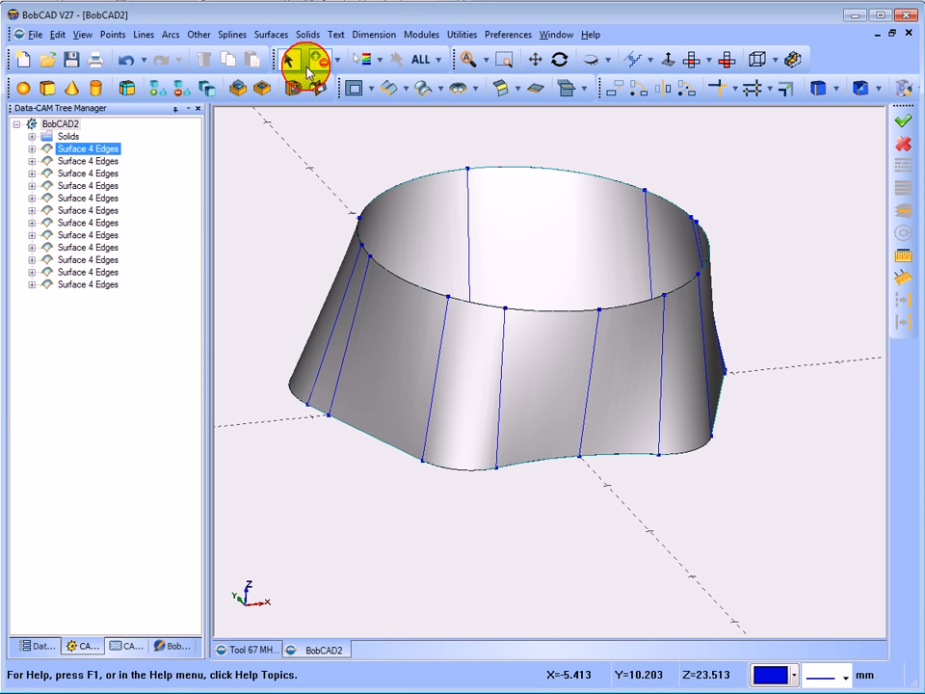
click(438, 63)
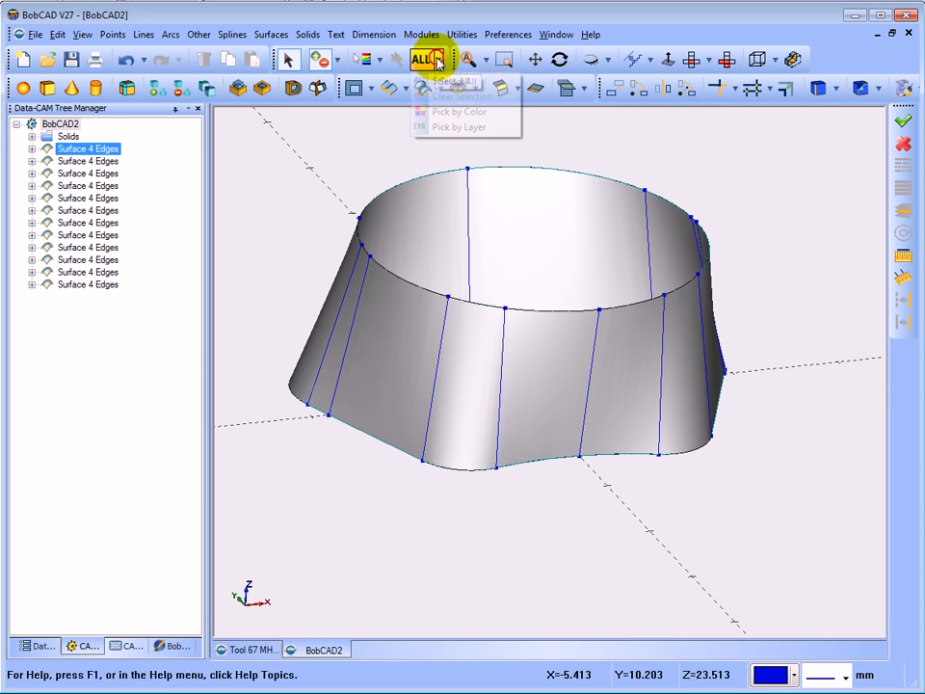
click(428, 110)
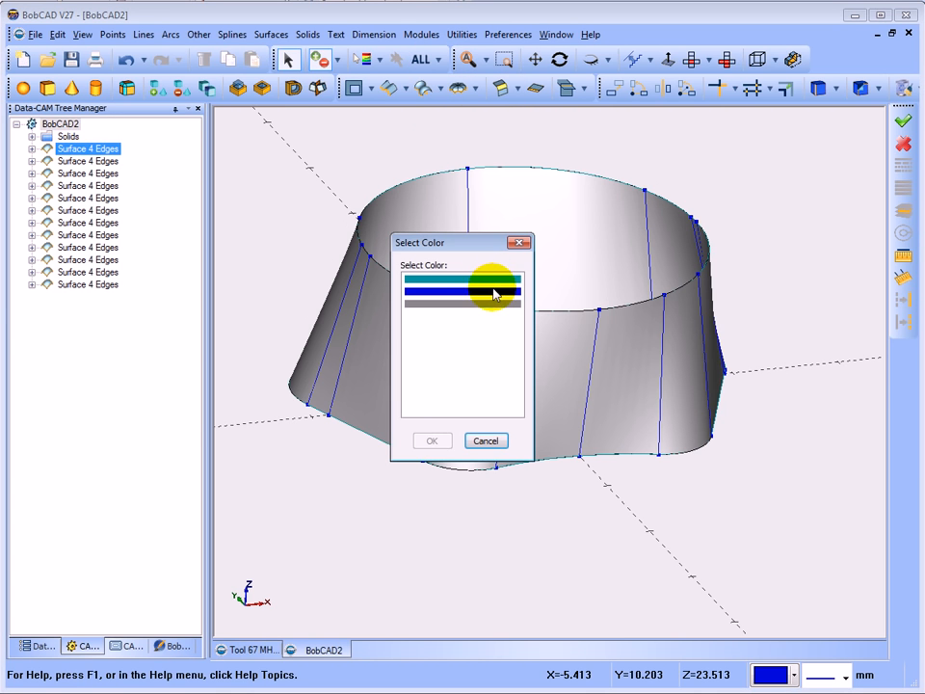
click(494, 292)
click(443, 441)
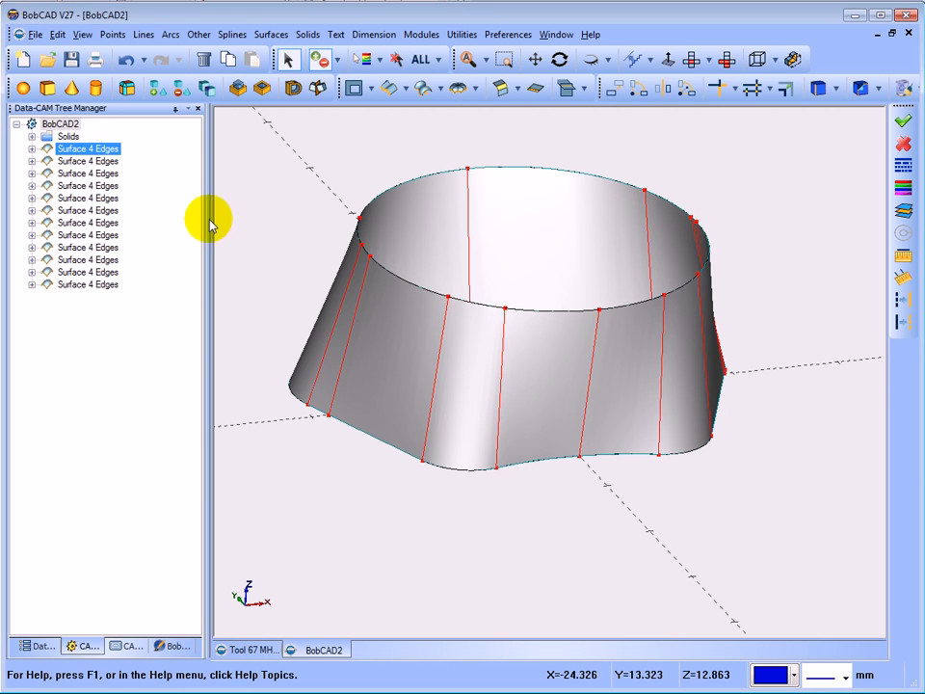
click(204, 60)
middle_drag(414, 183, 578, 279)
right_click(763, 176)
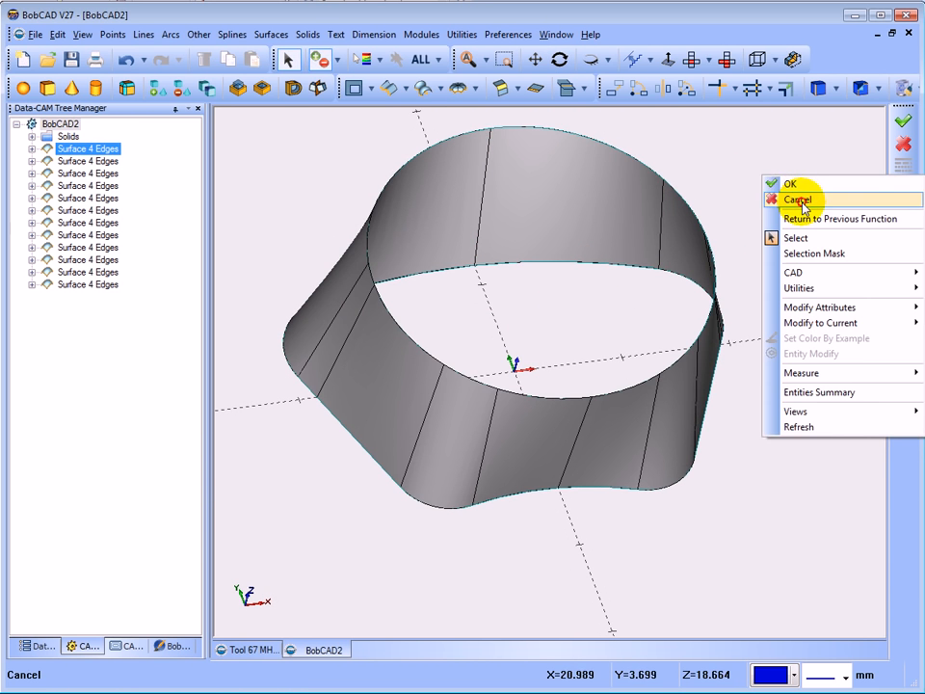
click(802, 202)
mouse_move(770, 208)
middle_down()
mouse_move(758, 233)
mouse_move(747, 197)
mouse_move(703, 188)
mouse_move(586, 206)
mouse_move(506, 239)
mouse_move(525, 262)
mouse_move(610, 302)
mouse_move(811, 248)
middle_up()
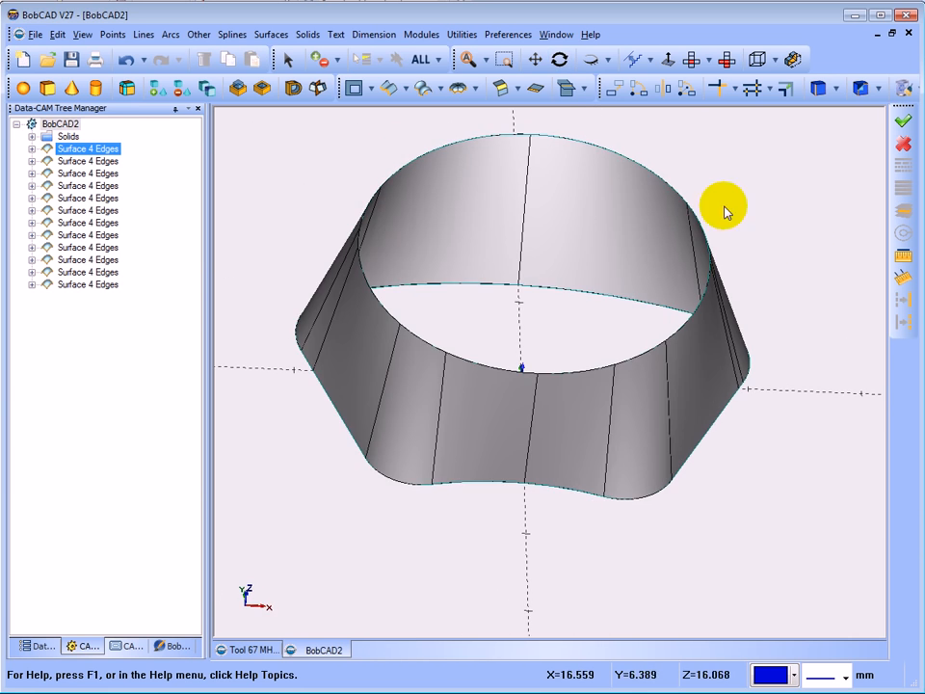
mouse_move(727, 211)
middle_down()
mouse_move(739, 235)
mouse_move(678, 270)
mouse_move(678, 188)
mouse_move(701, 183)
mouse_move(726, 252)
mouse_move(703, 190)
mouse_move(518, 220)
mouse_move(522, 227)
middle_up()
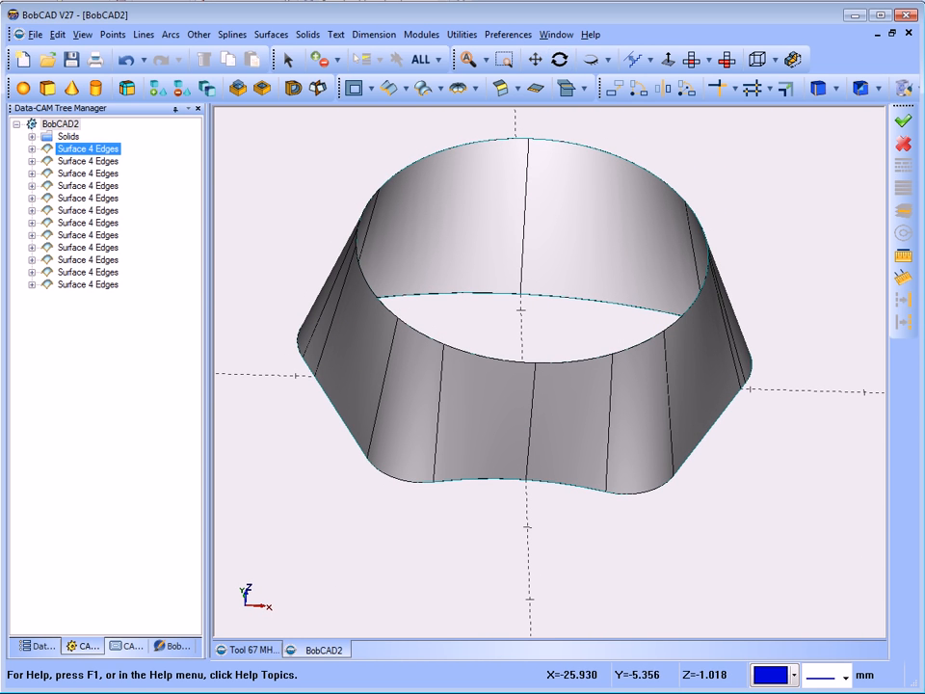